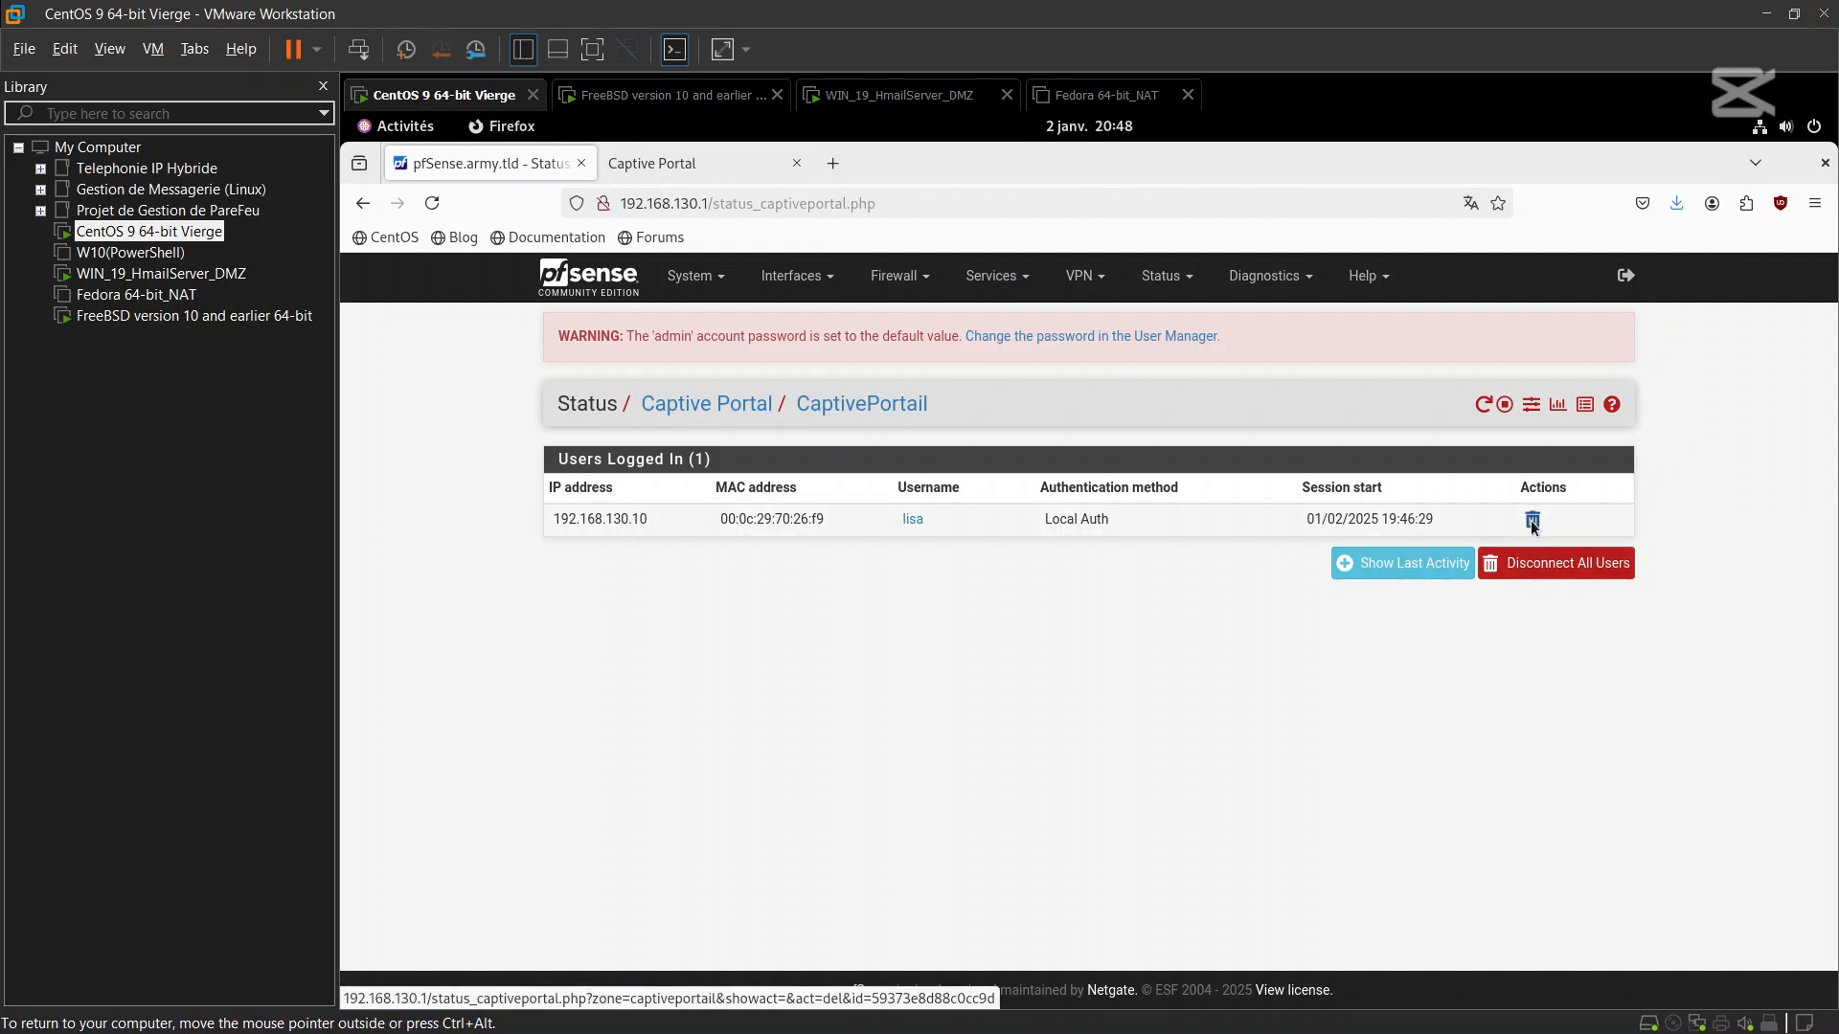
Disconnect the logged-in portal user and all remaining users, closing the extra Captive Portal tab
{"action": "left_click", "coordinate": [1532, 521]}
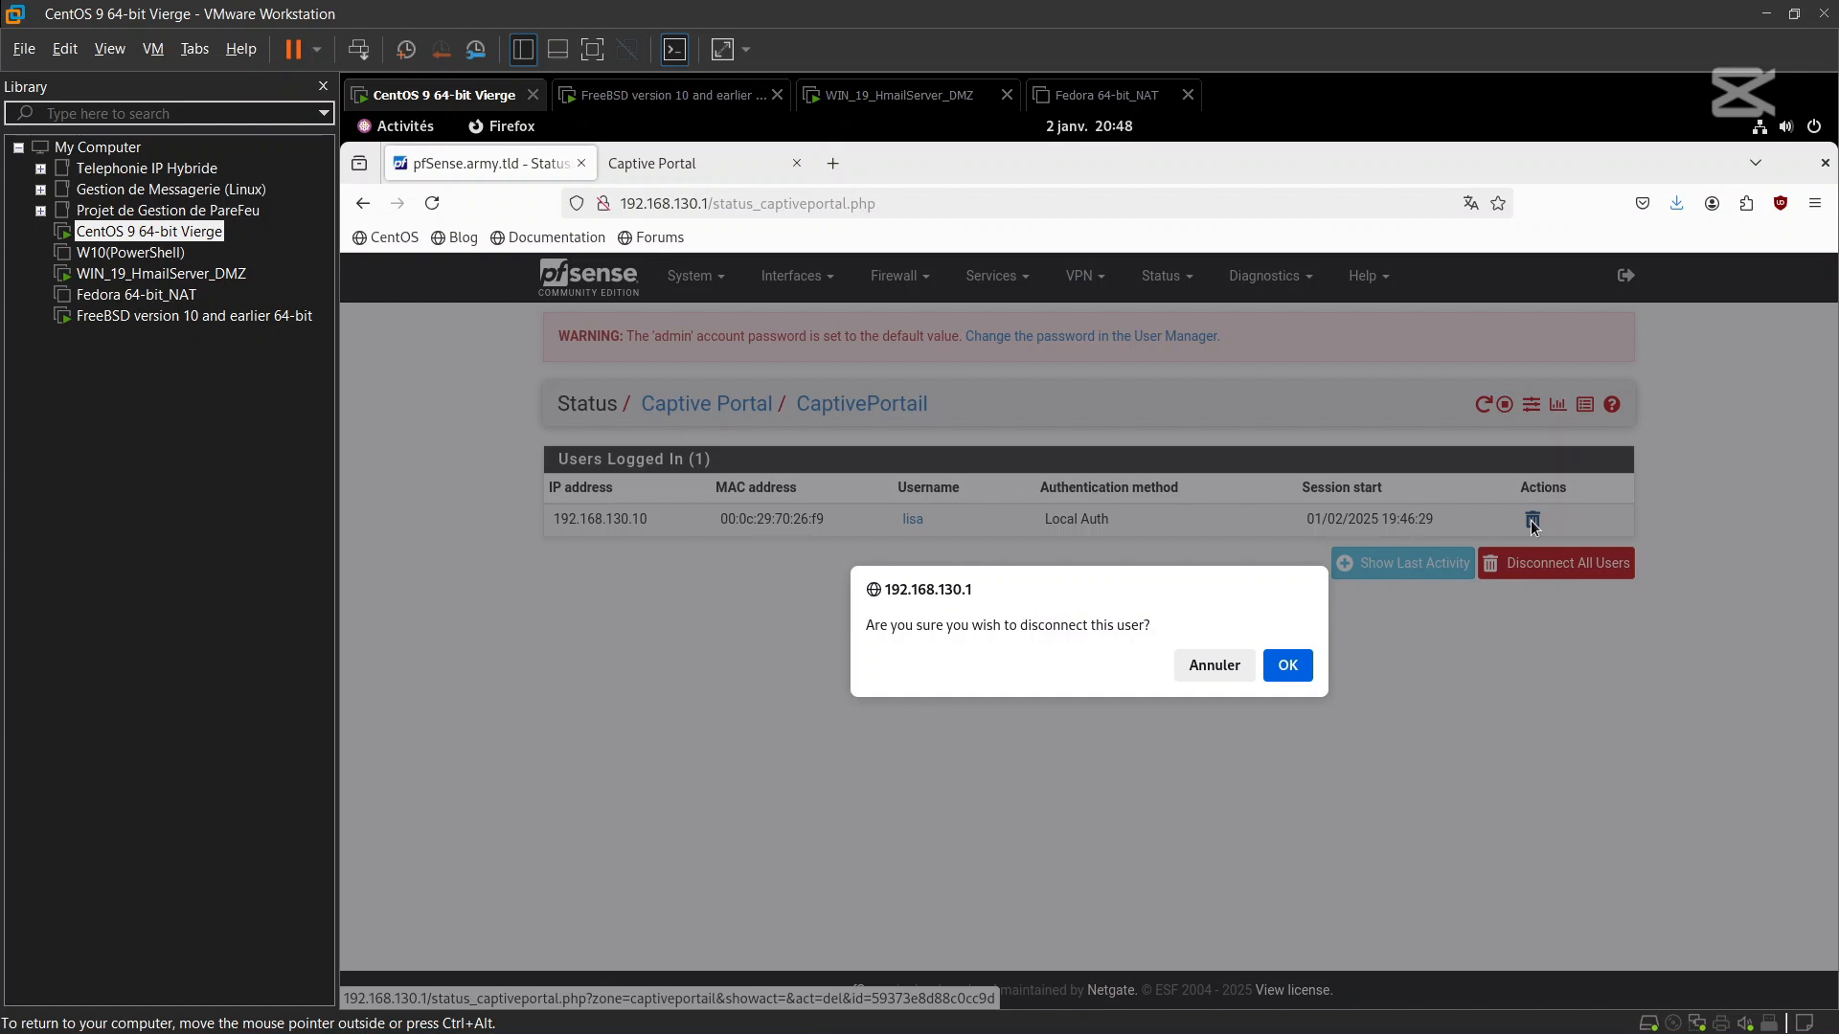
{"action": "left_click", "coordinate": [1284, 679]}
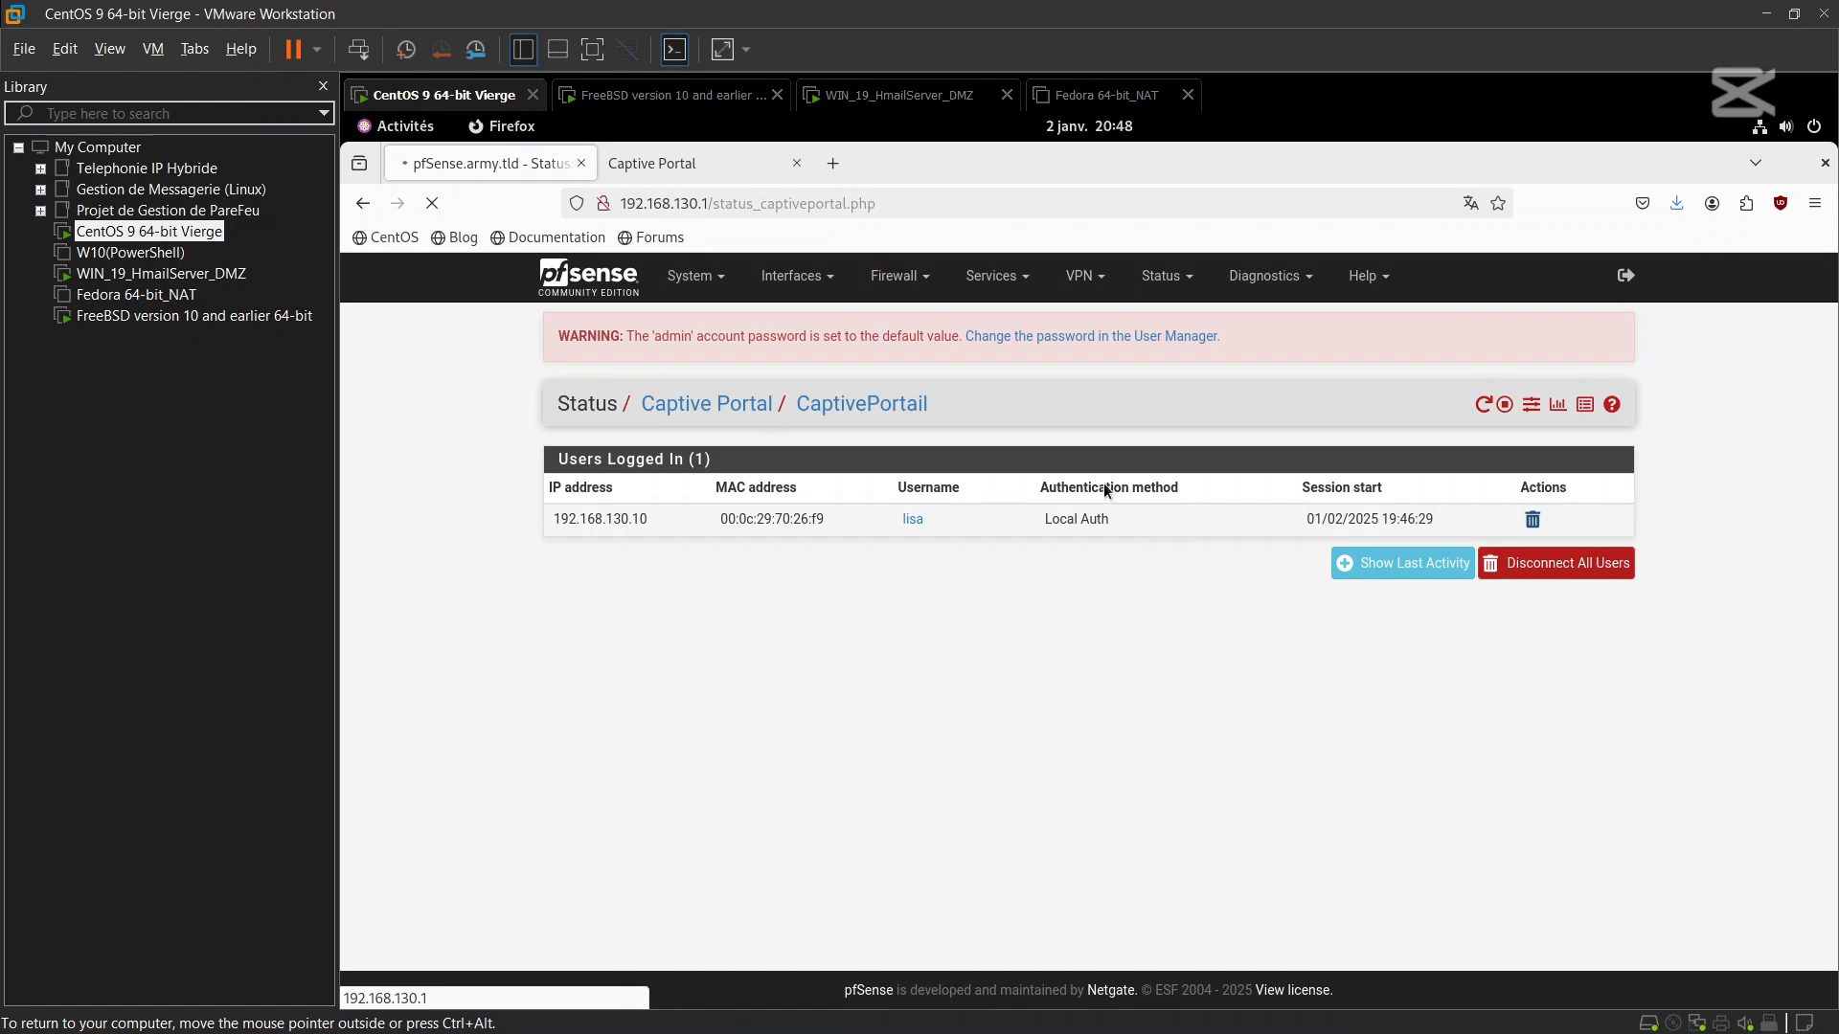
{"action": "left_click", "coordinate": [799, 163]}
{"action": "left_click", "coordinate": [1519, 568]}
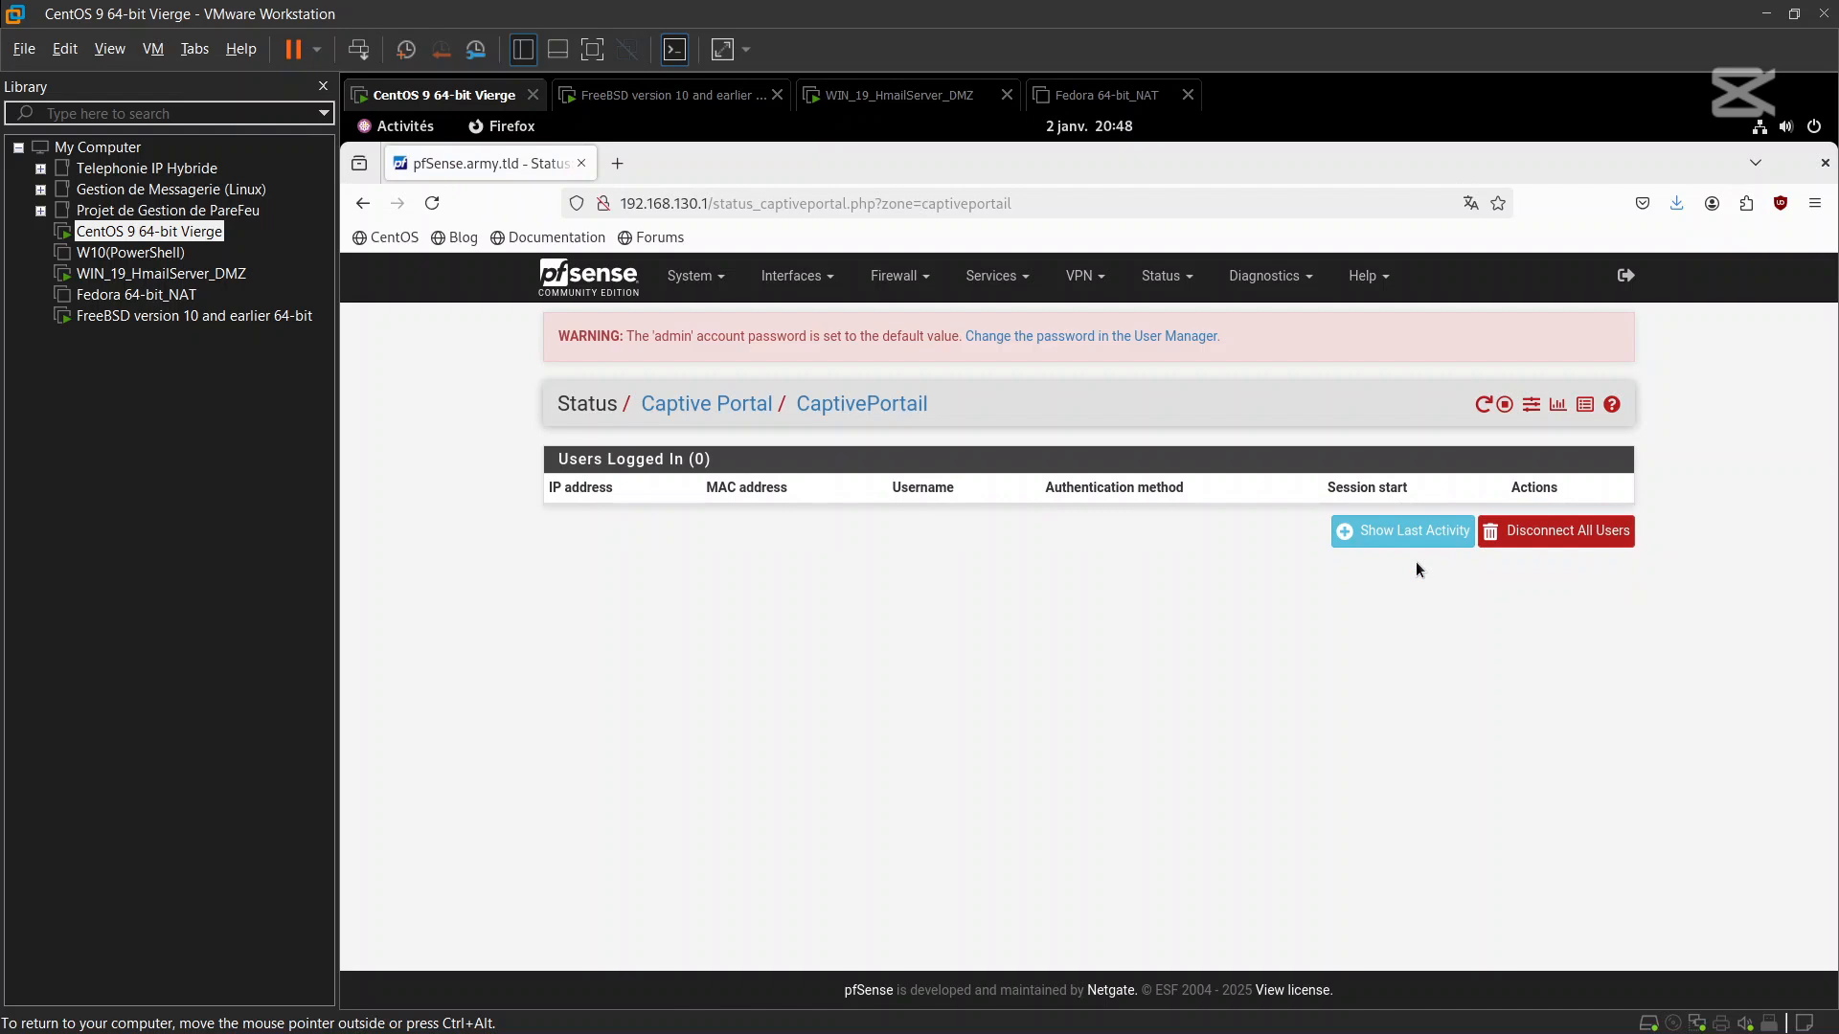
{"action": "left_click", "coordinate": [688, 284]}
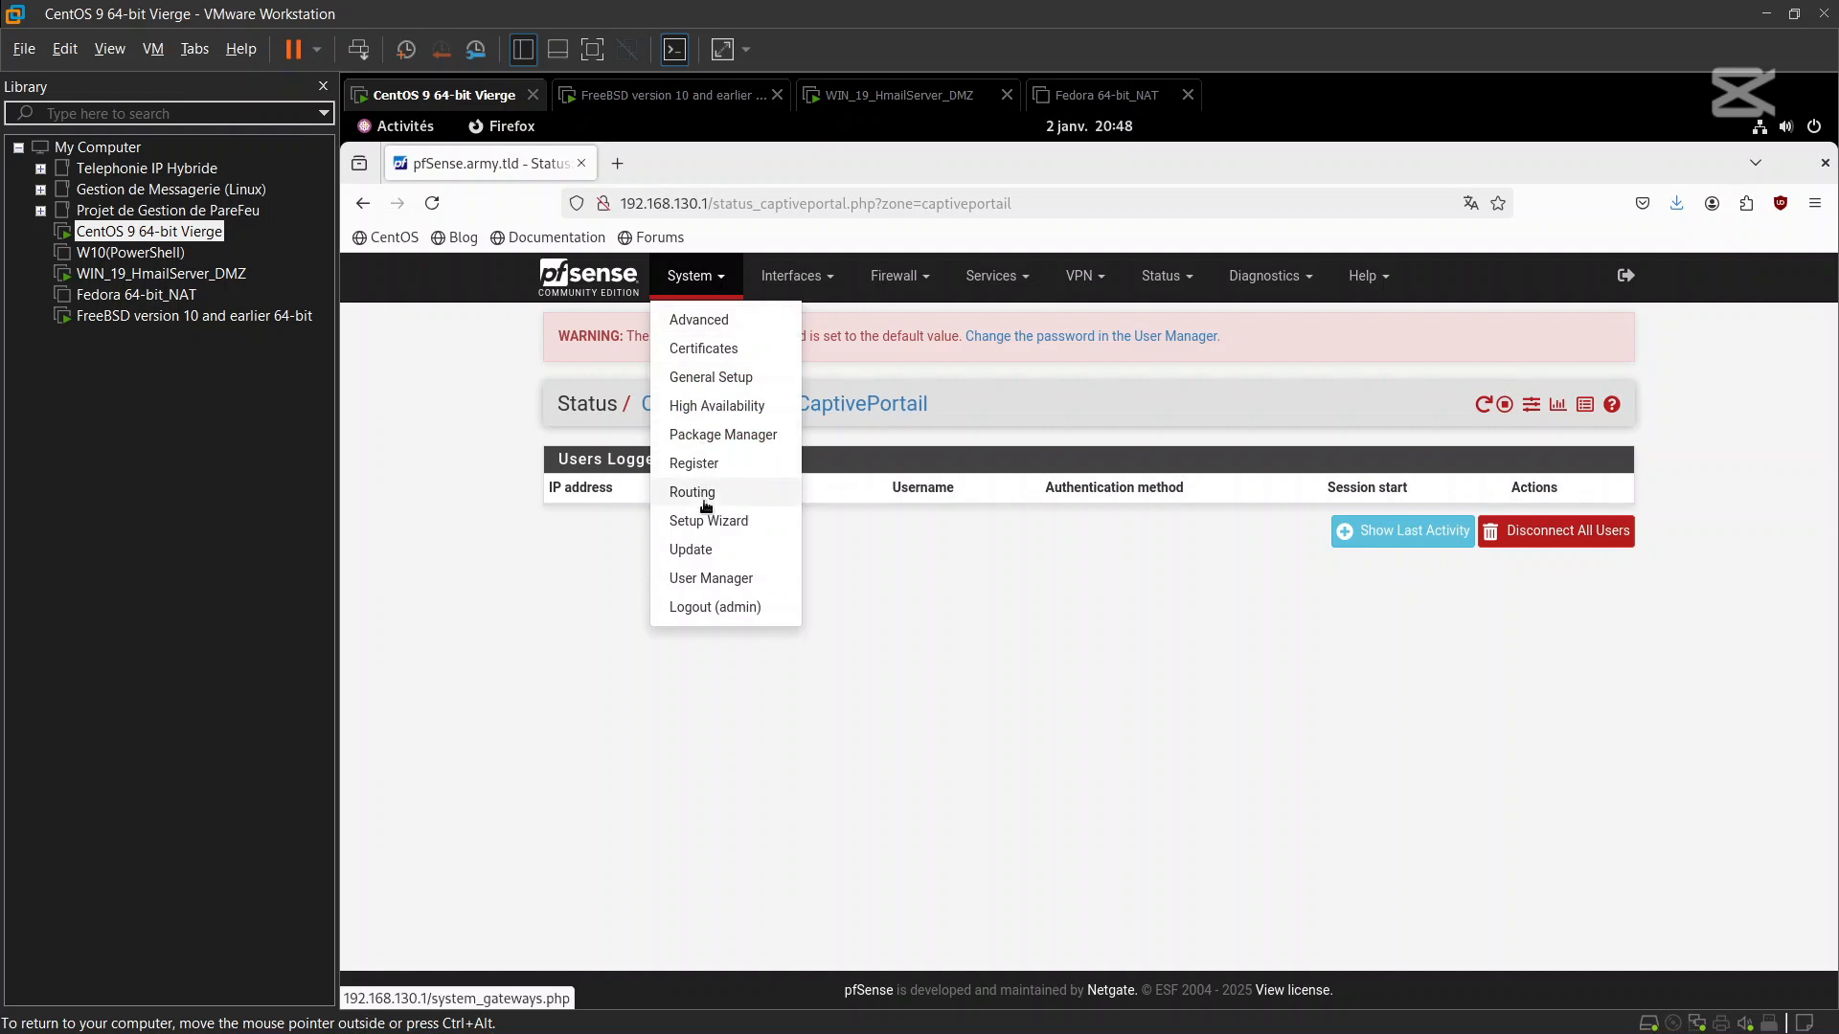
Review the User Manager's users, then the authentication servers, including FreeRadius_Auth at 192.168.130.1
{"action": "left_click", "coordinate": [706, 578]}
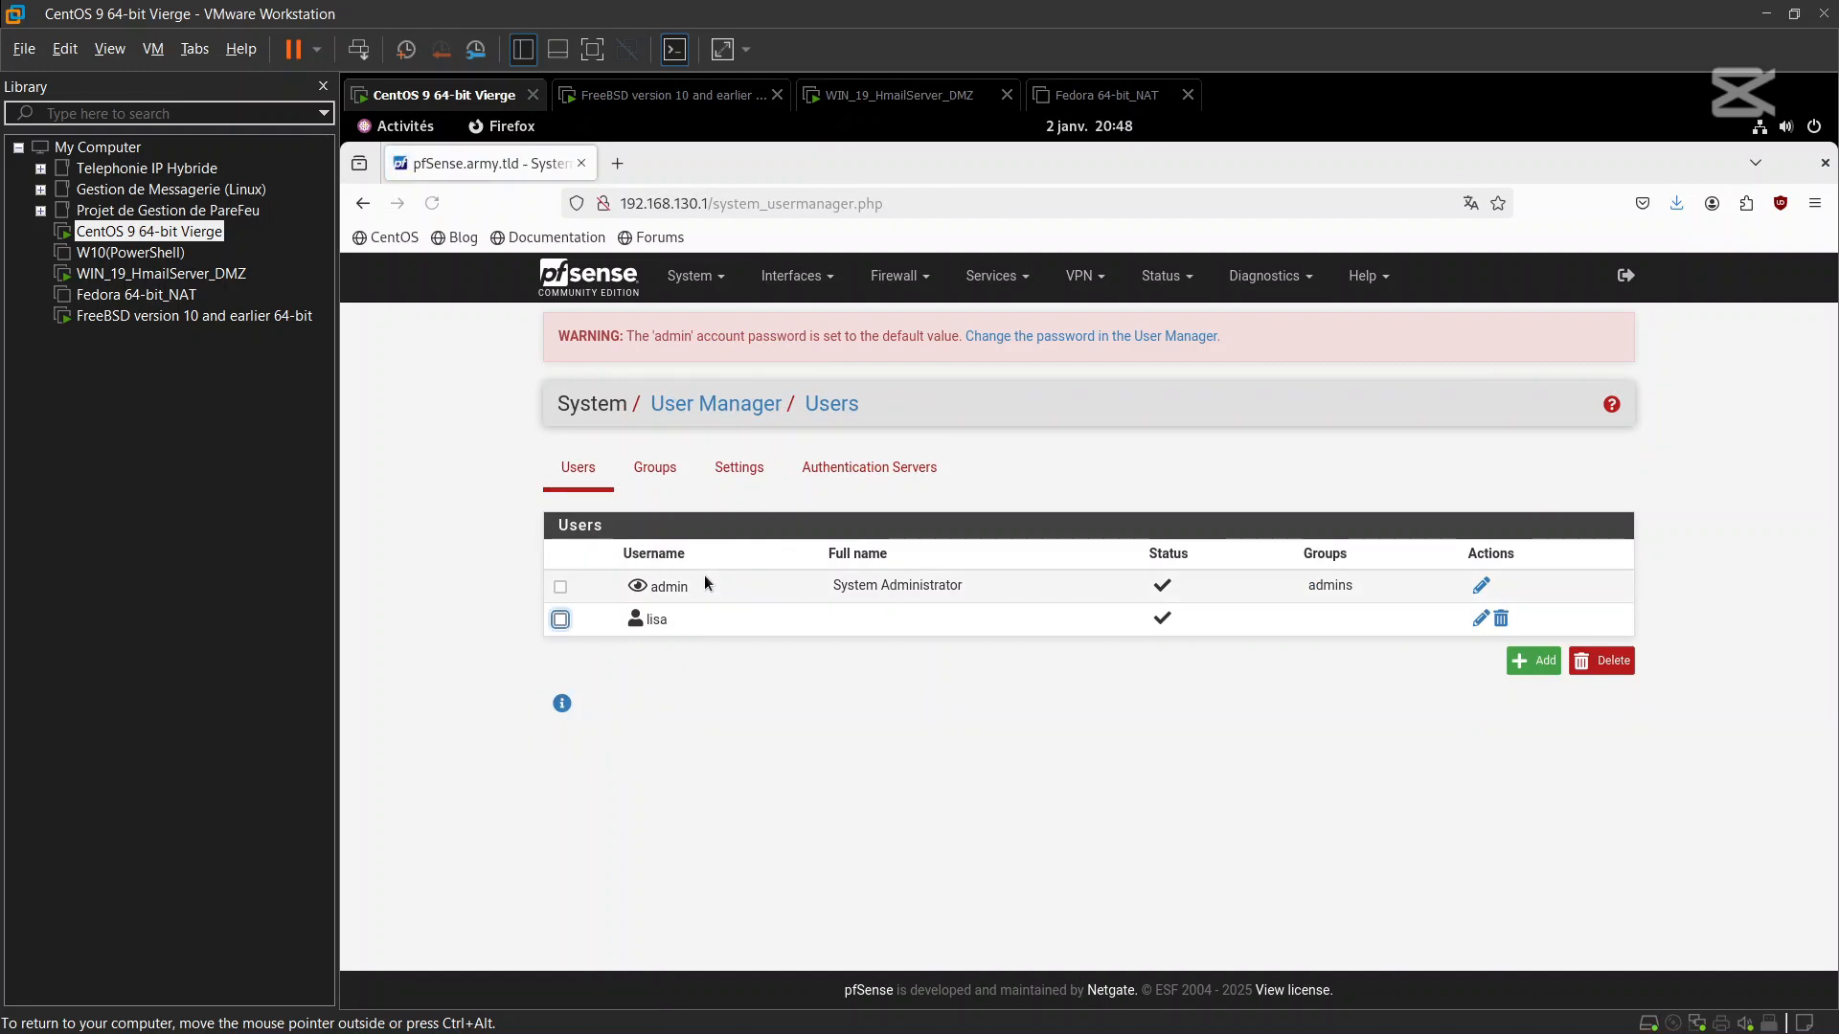
{"action": "left_click", "coordinate": [850, 476]}
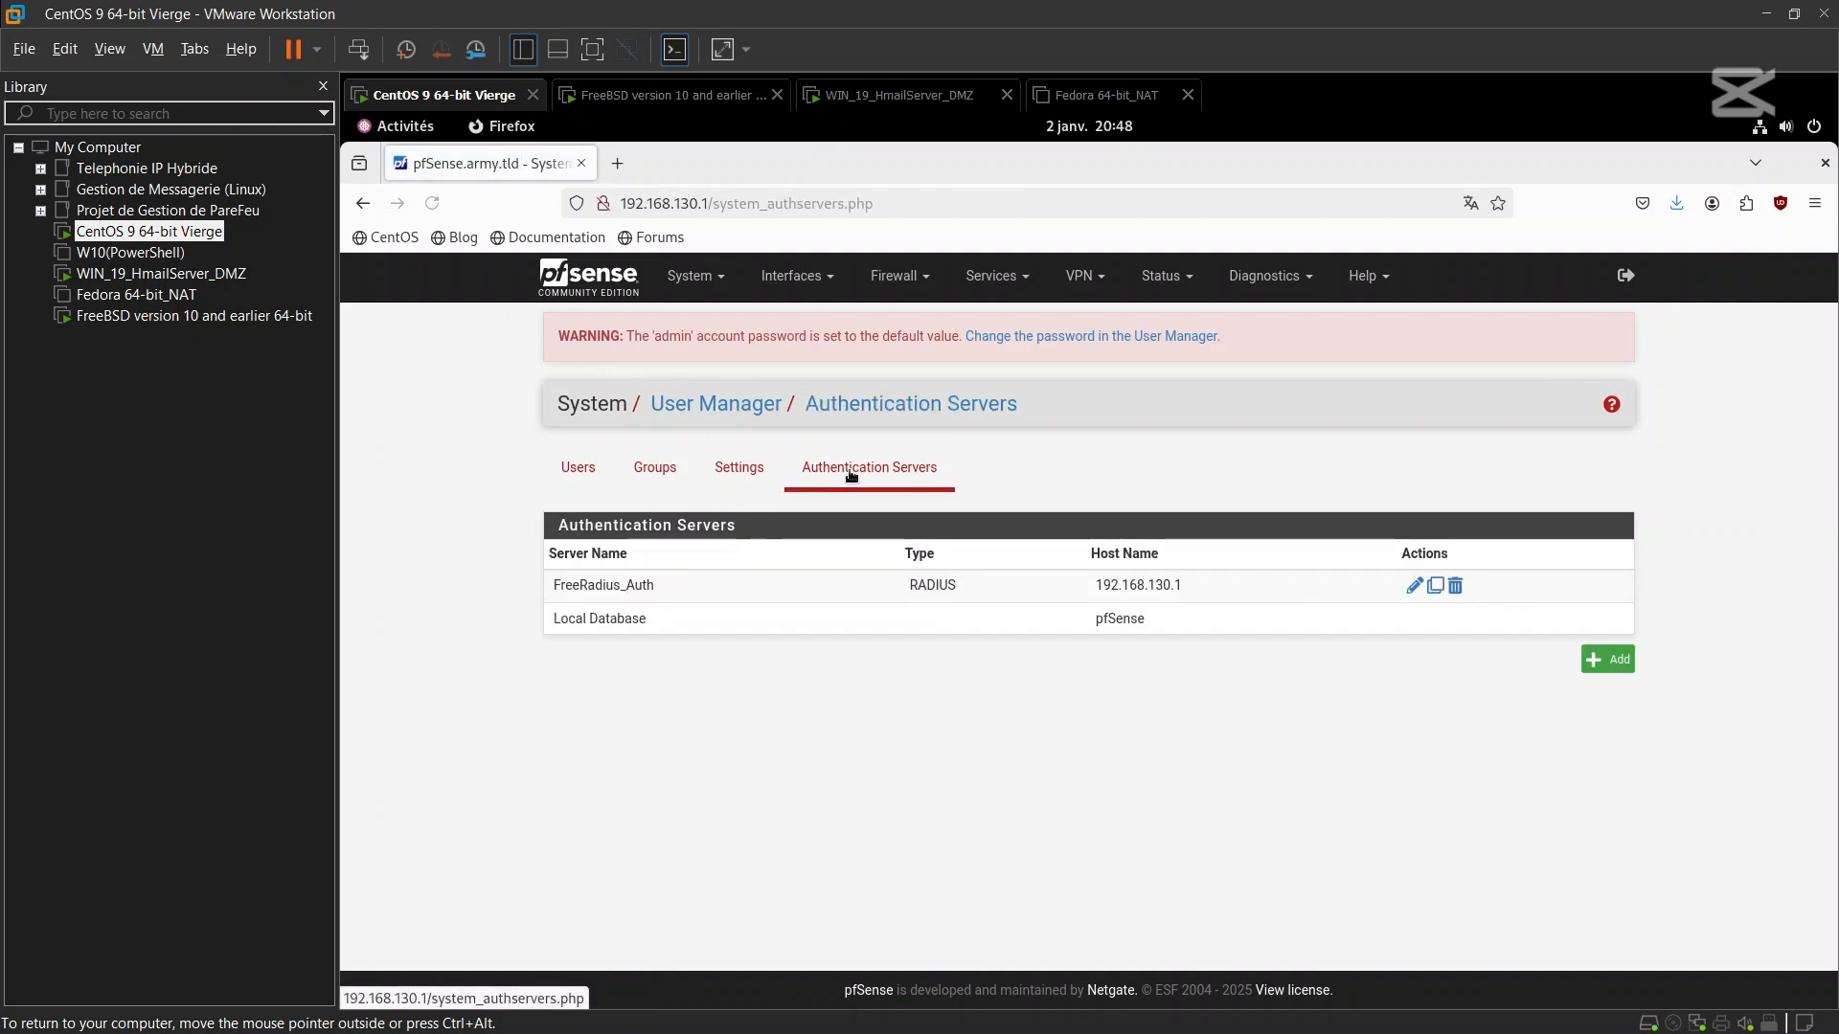
{"action": "left_click", "coordinate": [578, 470]}
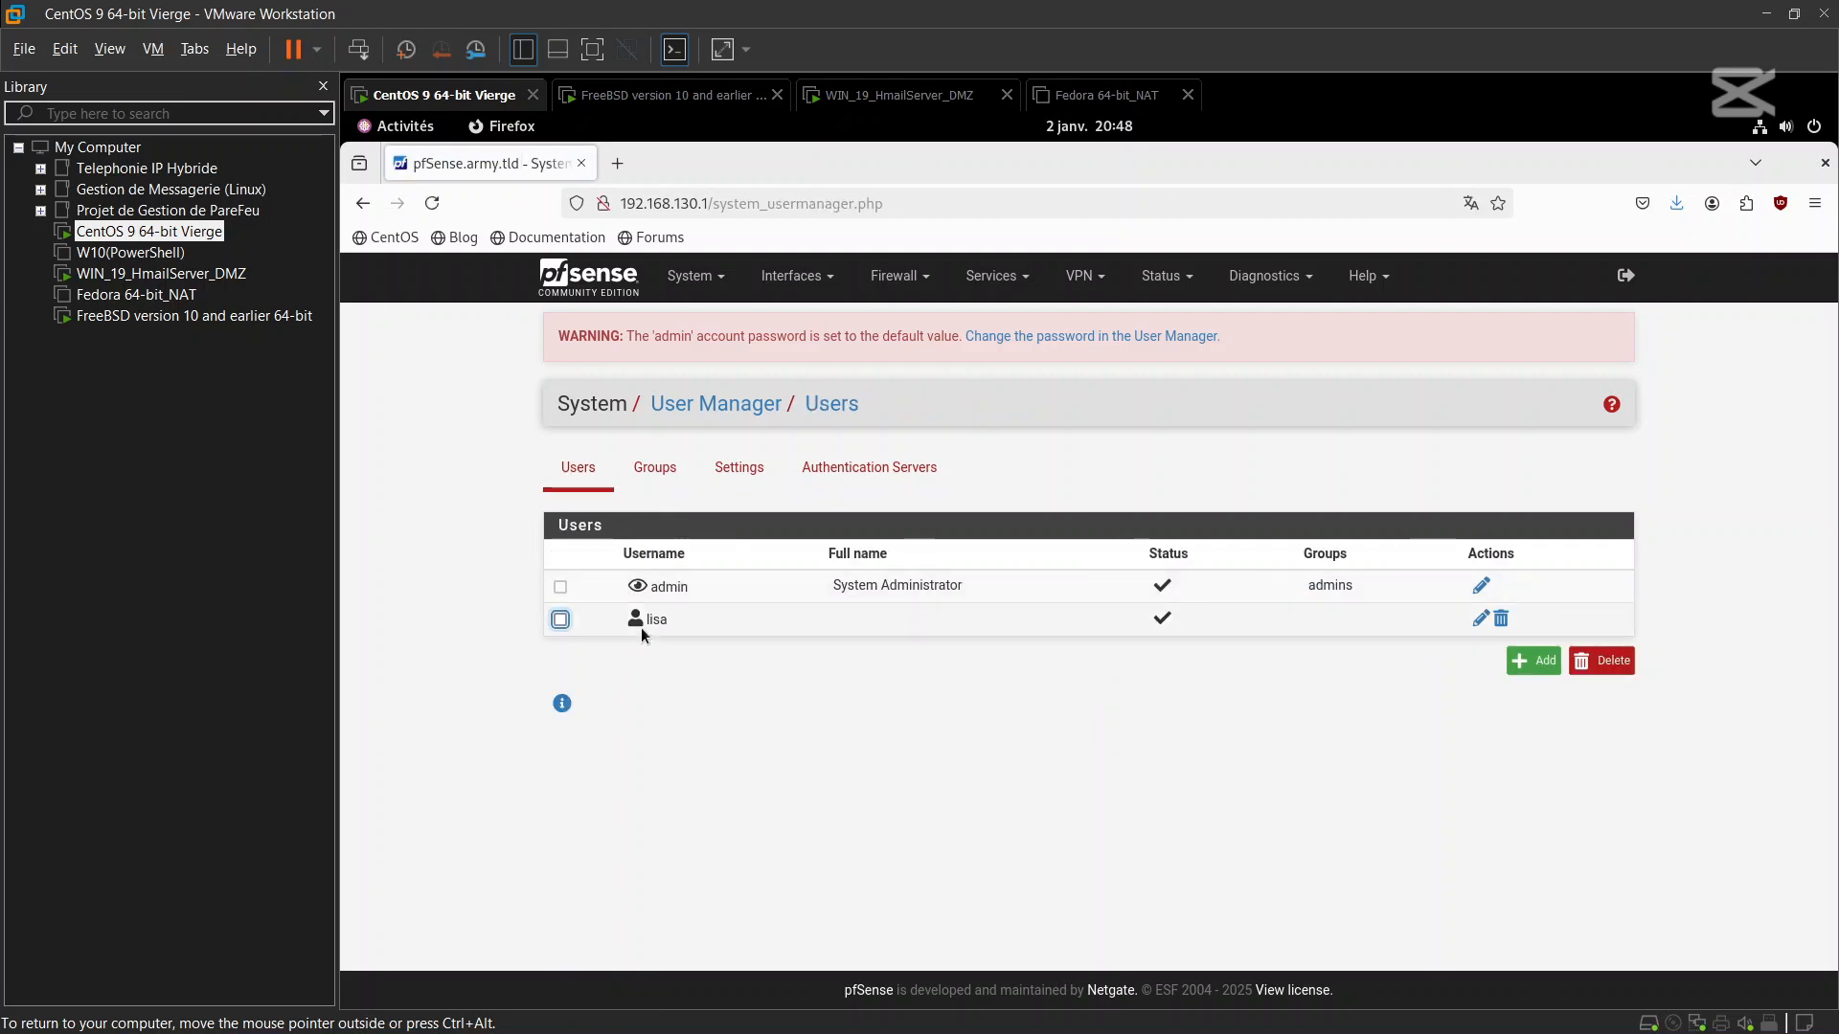
{"action": "left_click", "coordinate": [894, 479]}
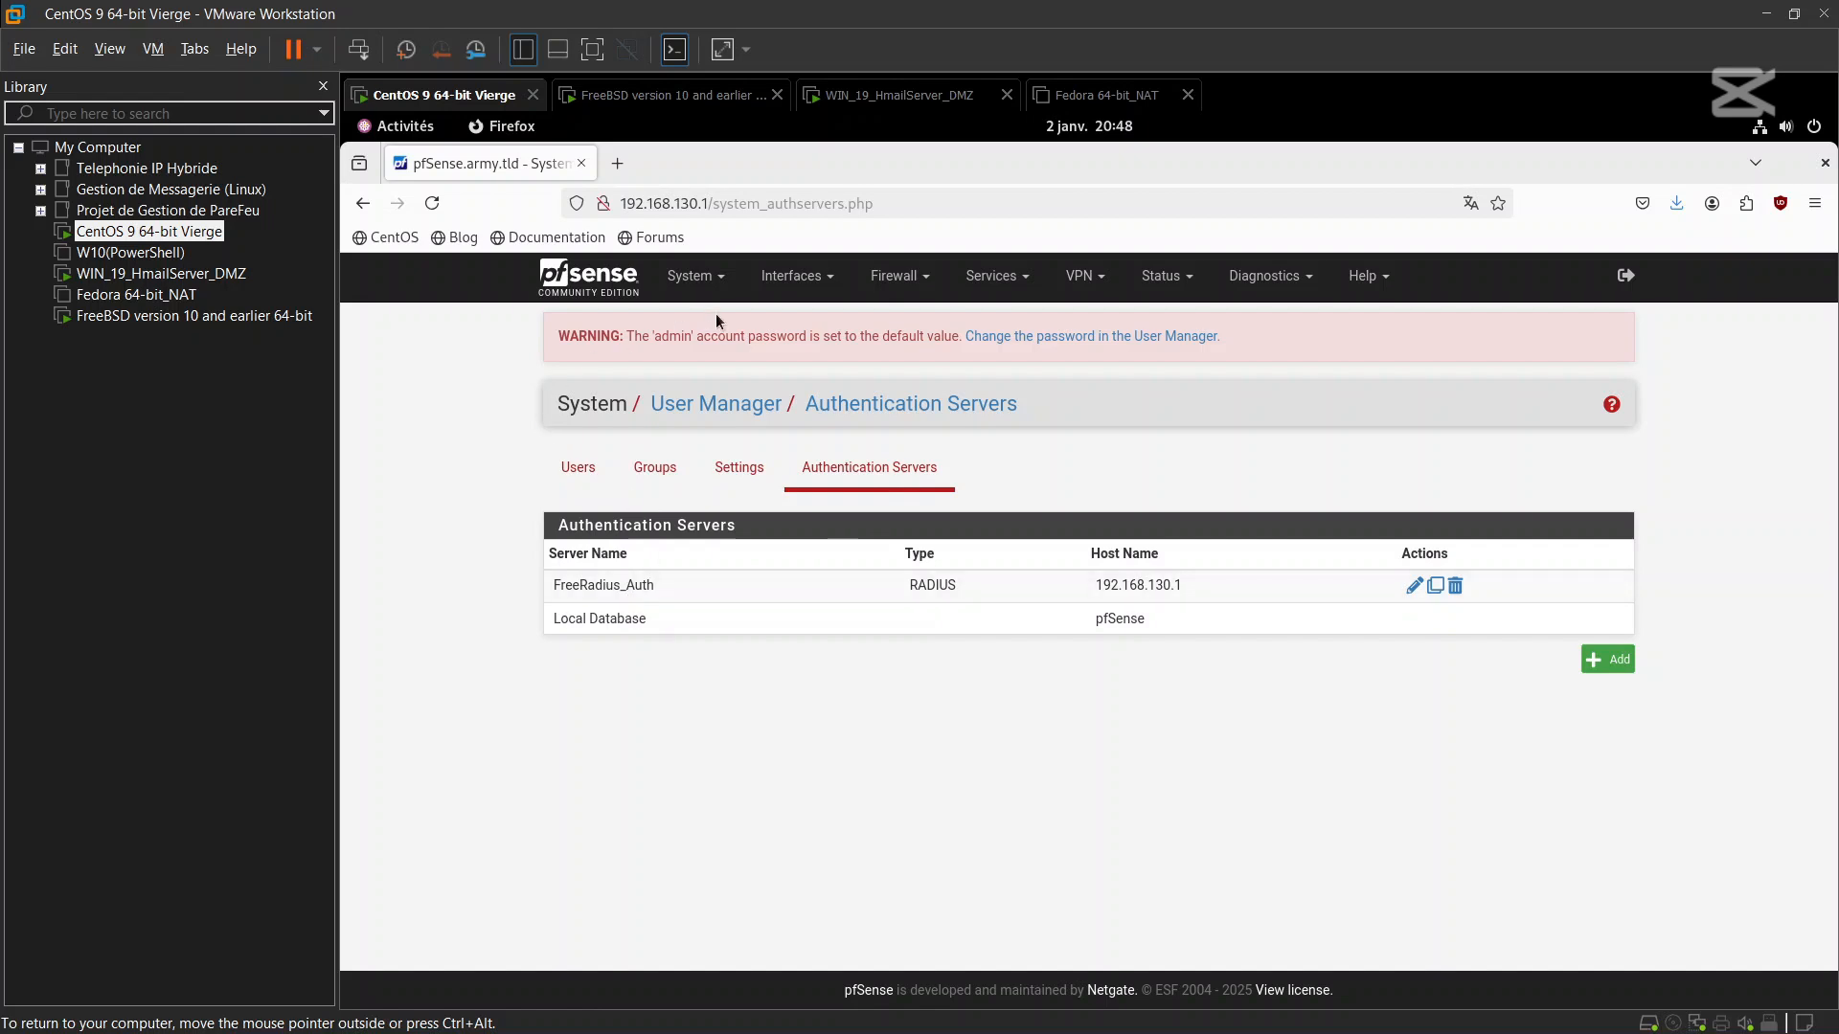
{"action": "left_click", "coordinate": [709, 279]}
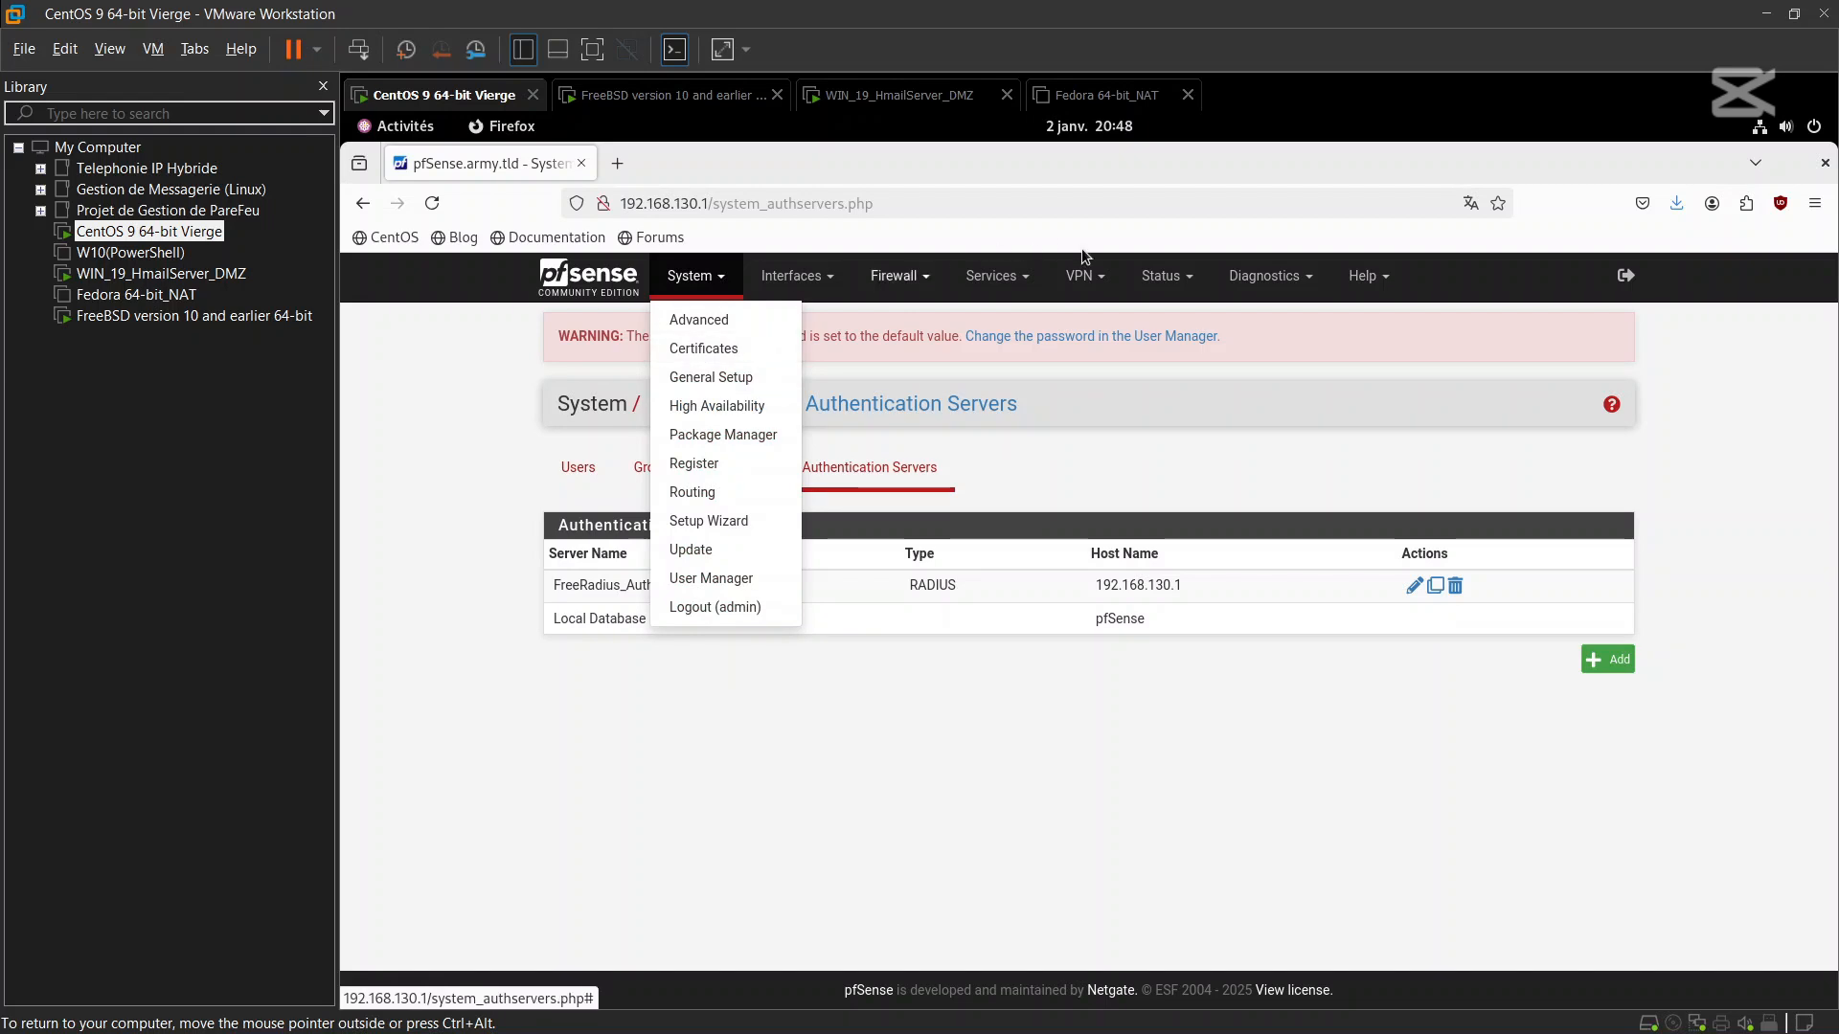
Go to Services > FreeRADIUS to view the single configured RADIUS user
{"action": "left_click", "coordinate": [996, 276]}
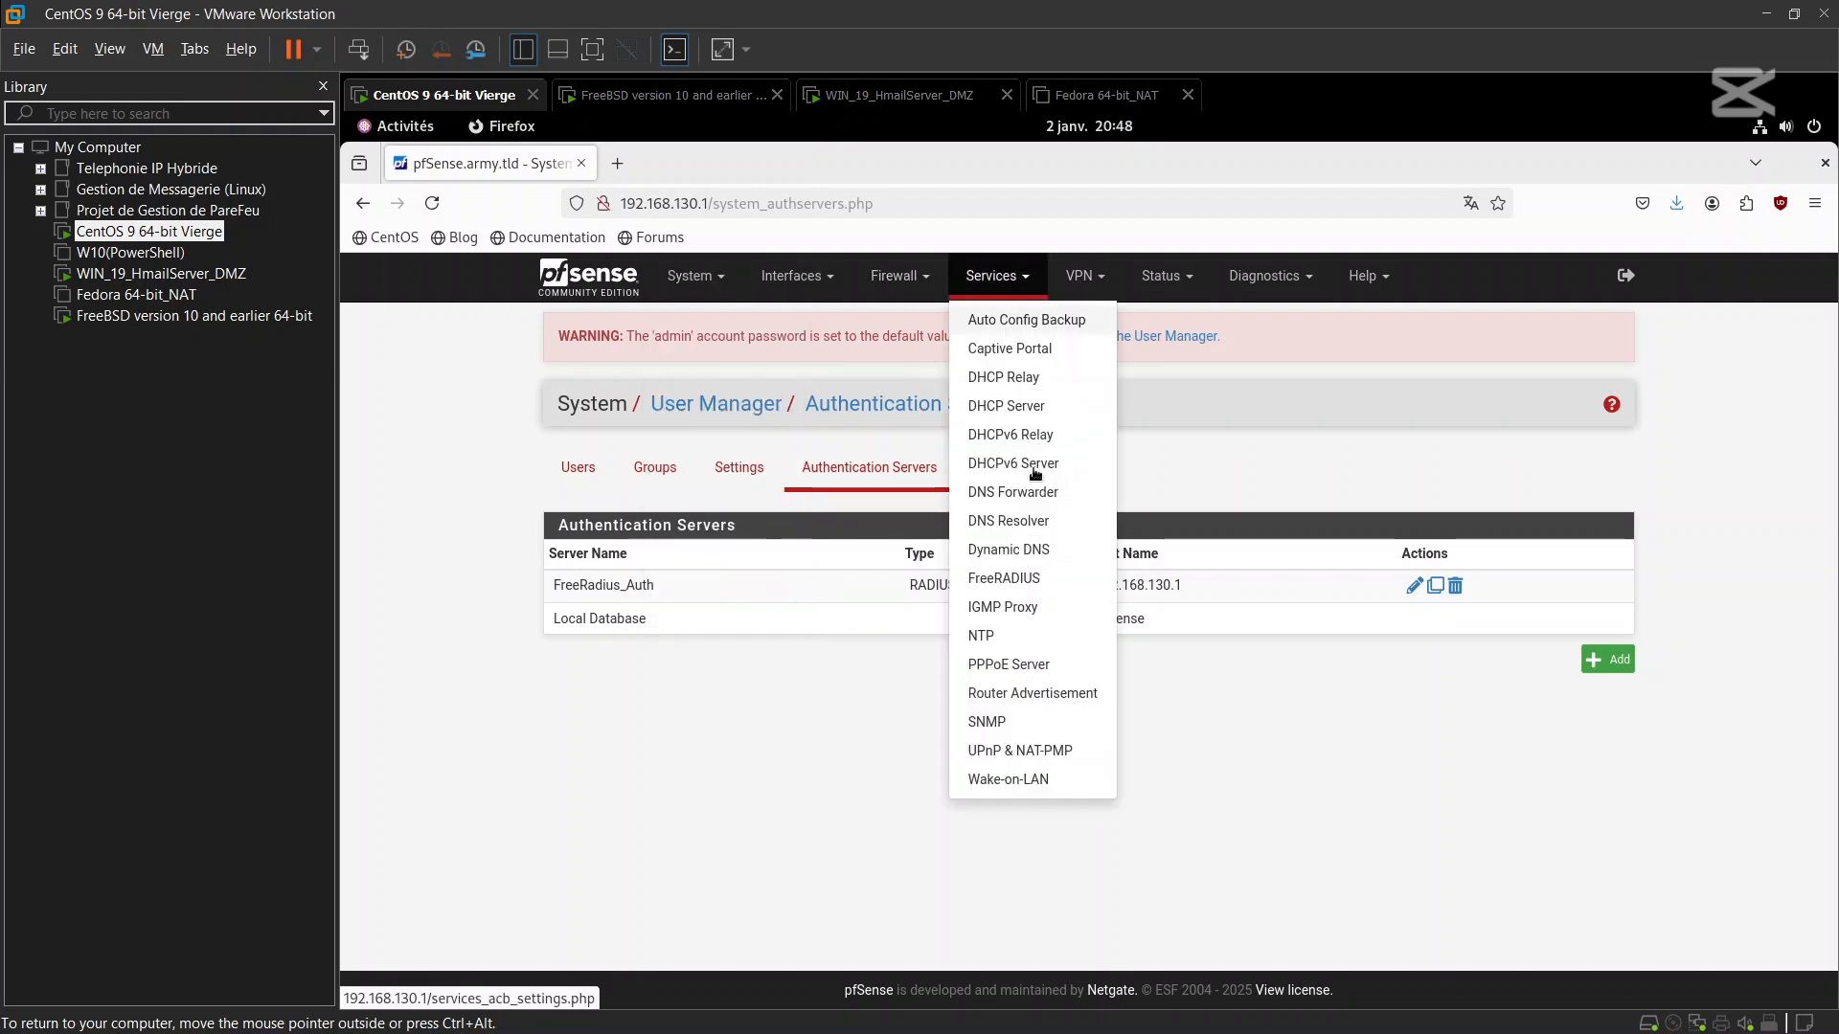
{"action": "left_click", "coordinate": [1015, 580]}
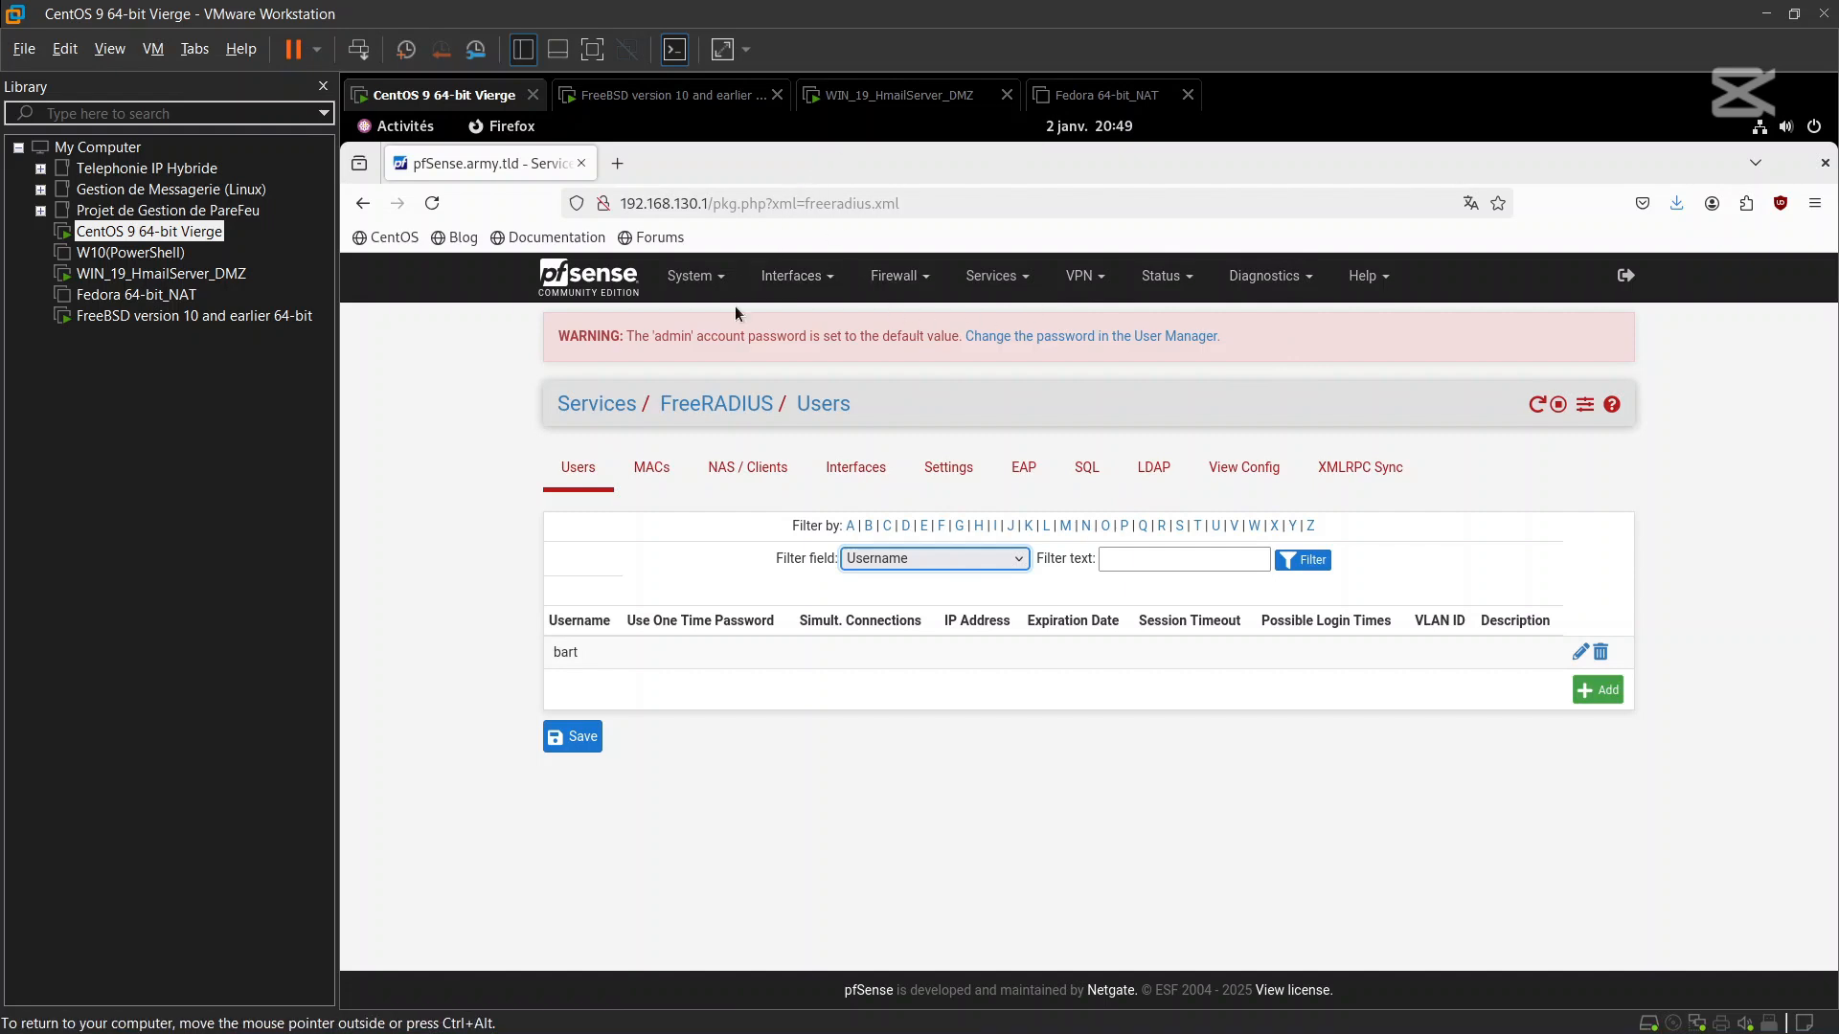
Load the Captive Portal Login Page in a new Firefox tab
{"action": "left_click", "coordinate": [615, 151]}
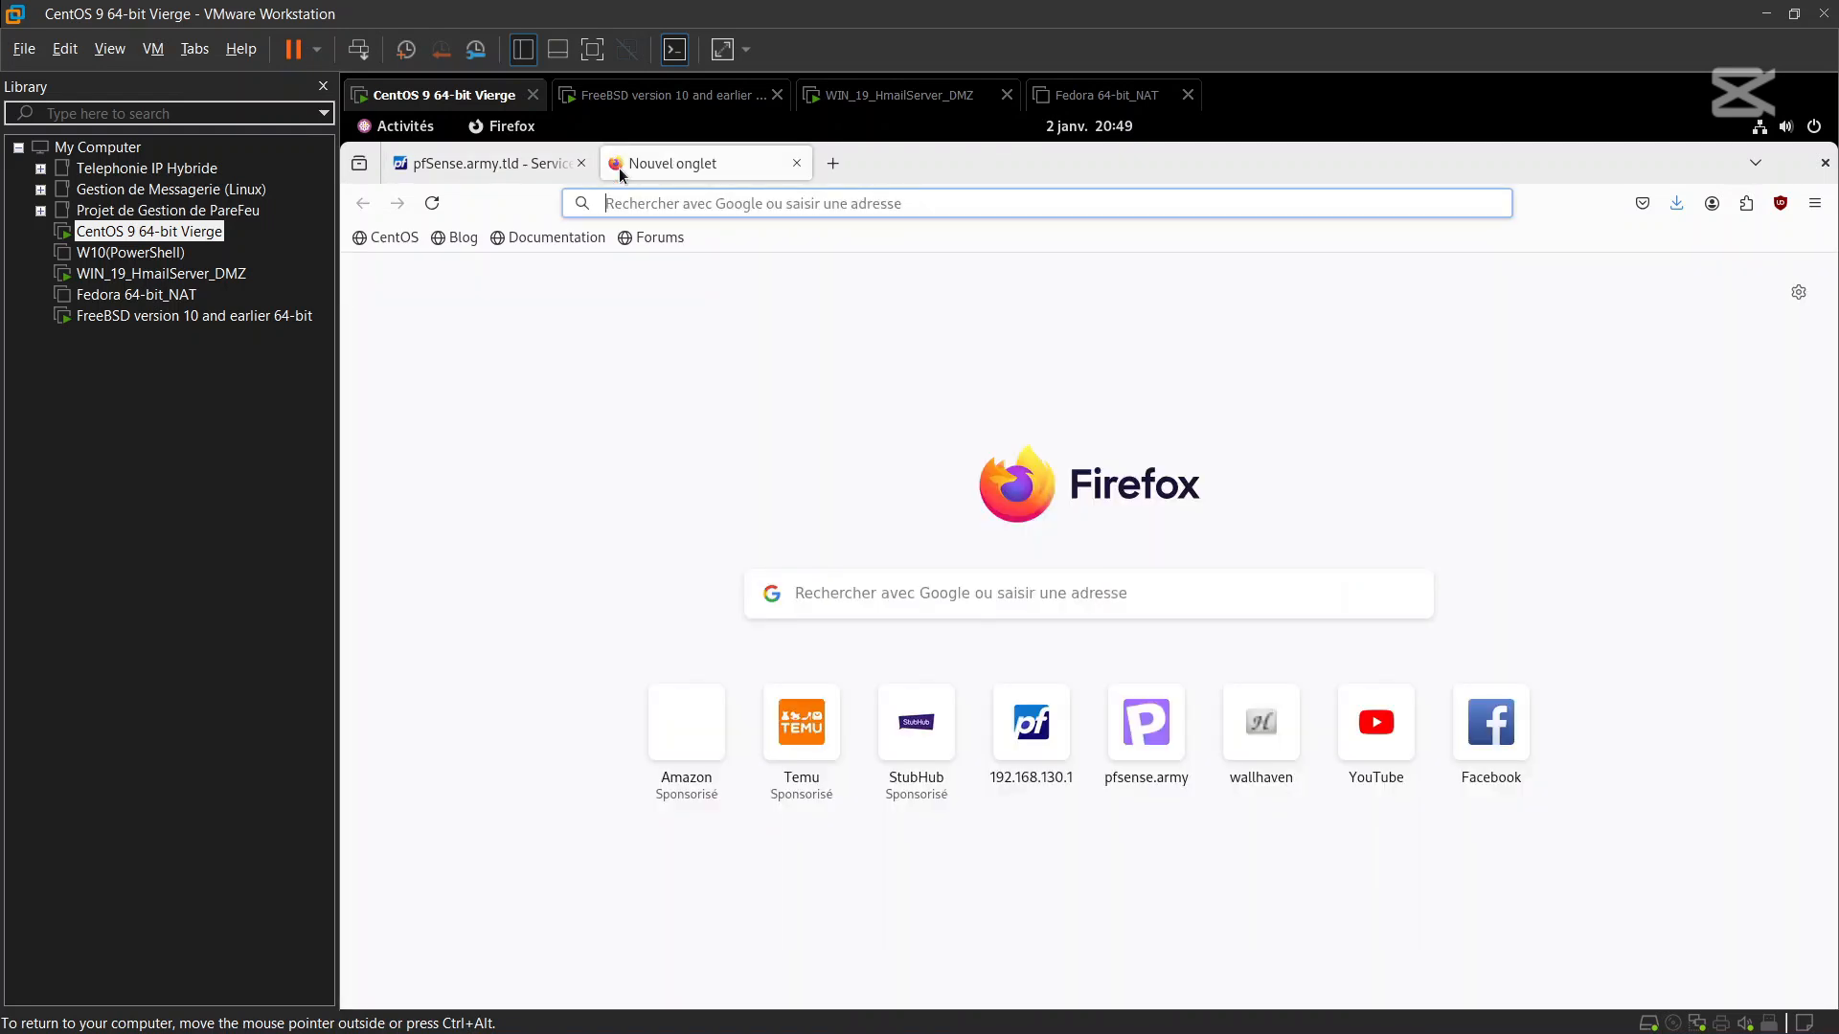
{"action": "left_click", "coordinate": [644, 201]}
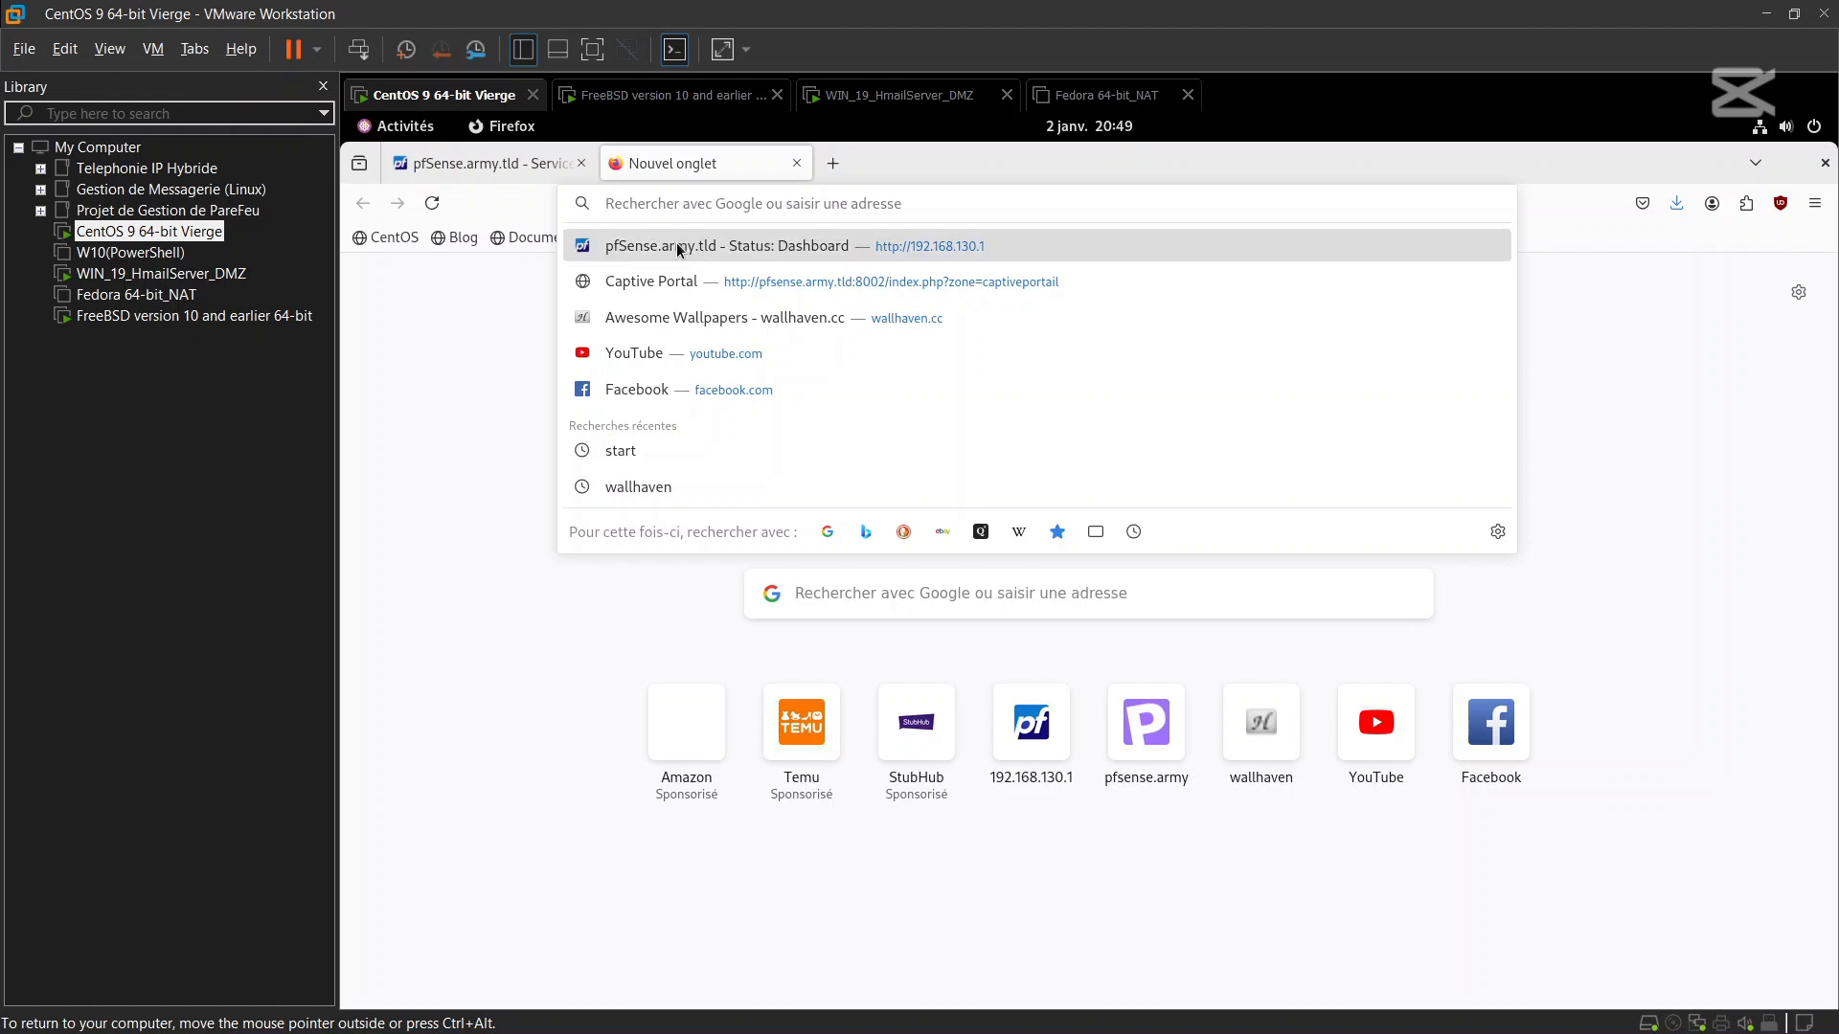
{"action": "type", "text": "htt"}
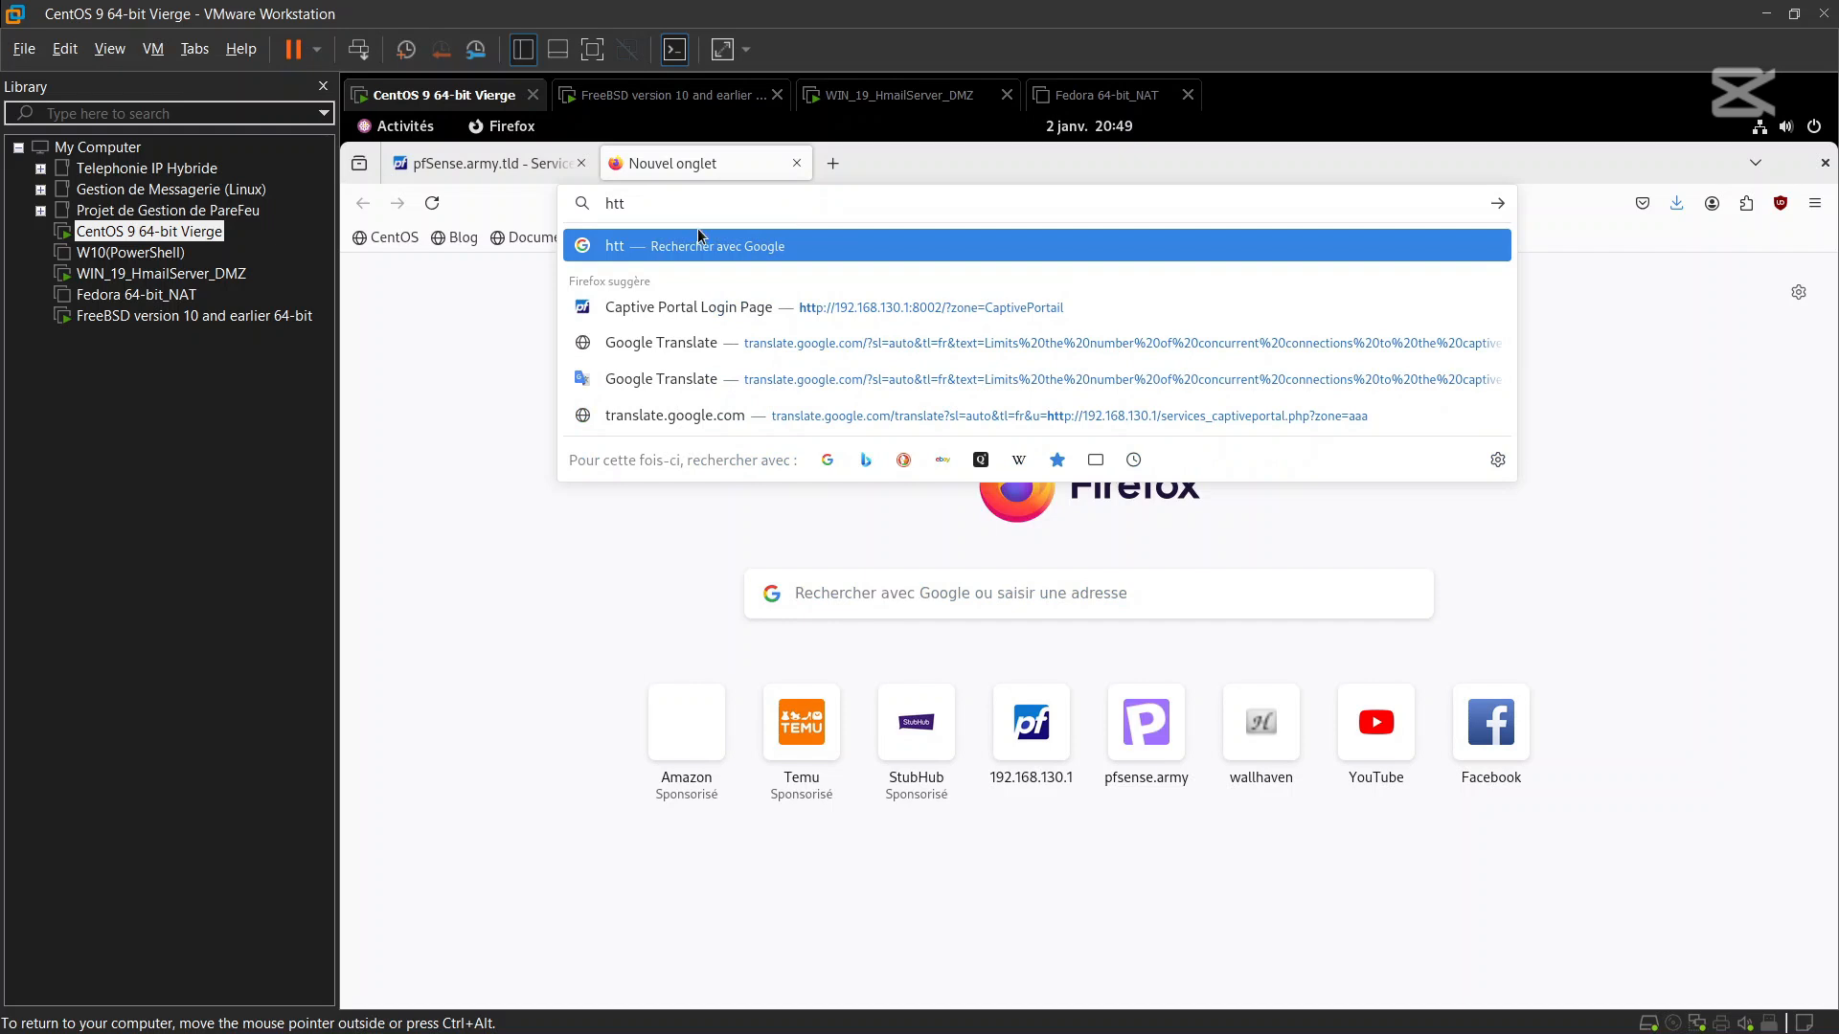
{"action": "left_click", "coordinate": [714, 307]}
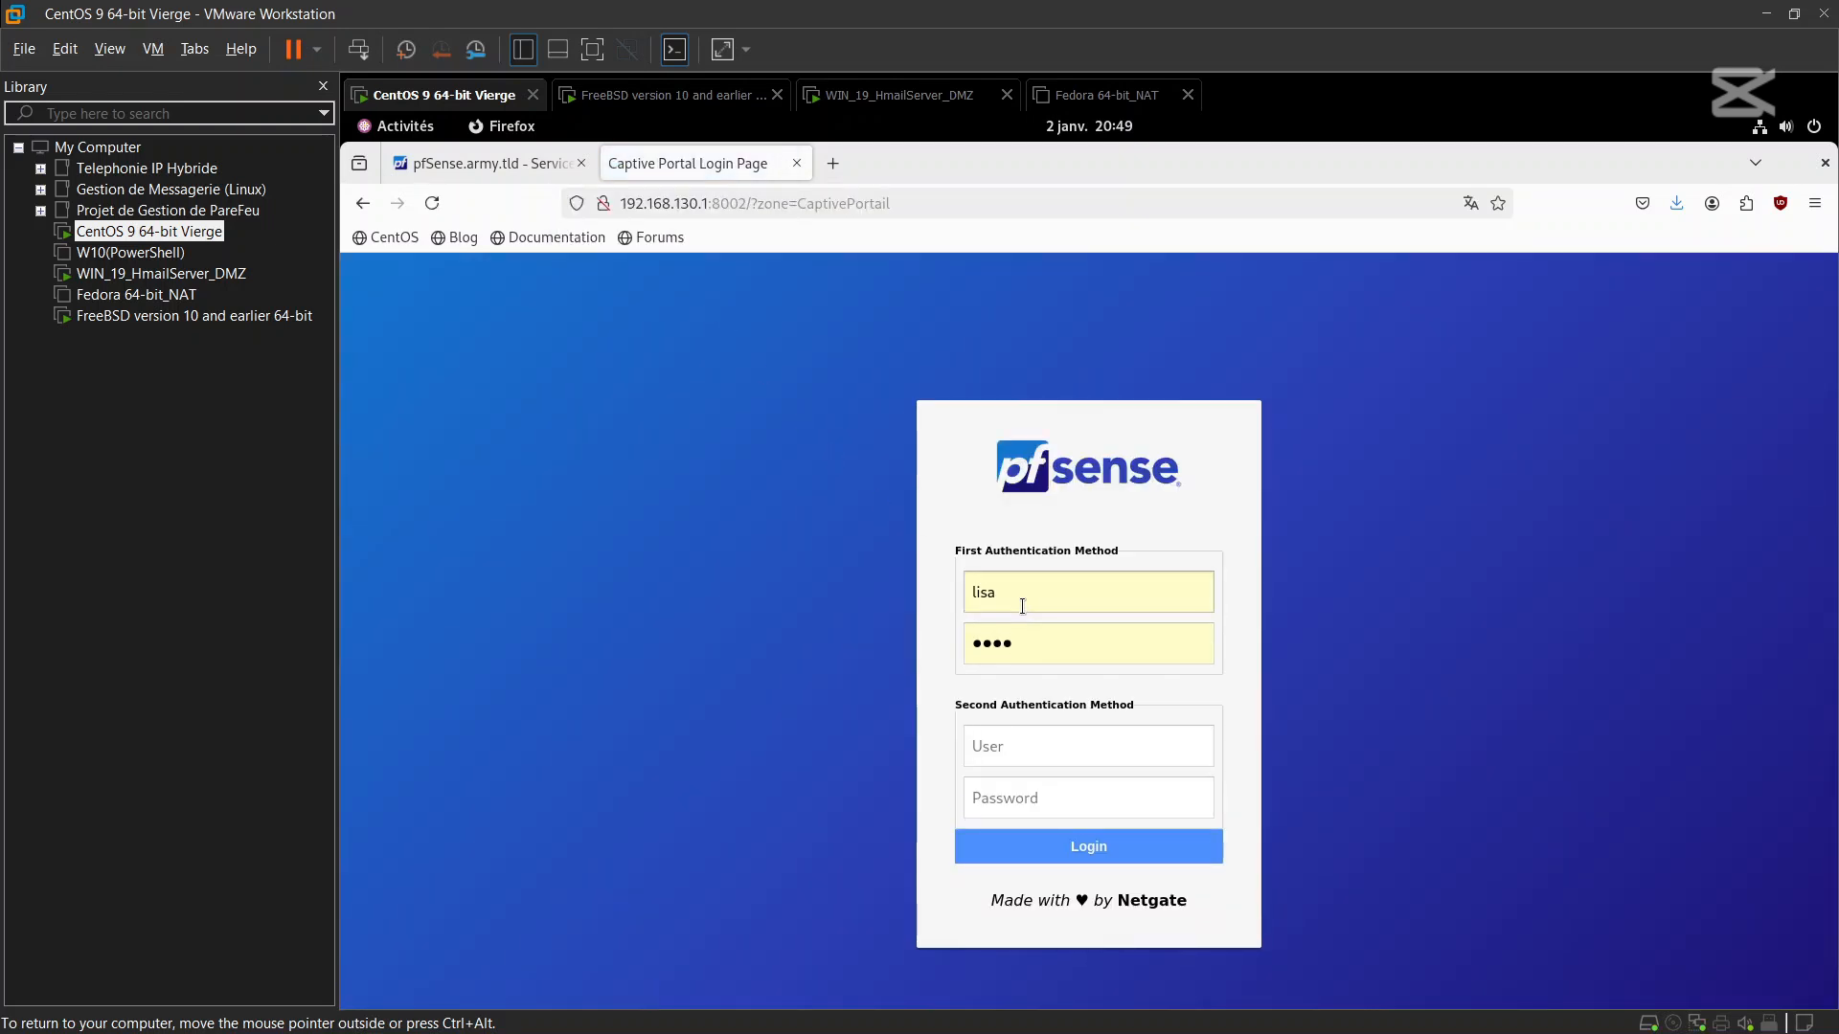
Clear the autofilled first-method username and password on the portal login page
{"action": "left_click", "coordinate": [1022, 605]}
{"action": "key", "text": "BackSpace"}
{"action": "key", "text": "BackSpace"}
{"action": "key", "text": "BackSpace"}
{"action": "key", "text": "BackSpace"}
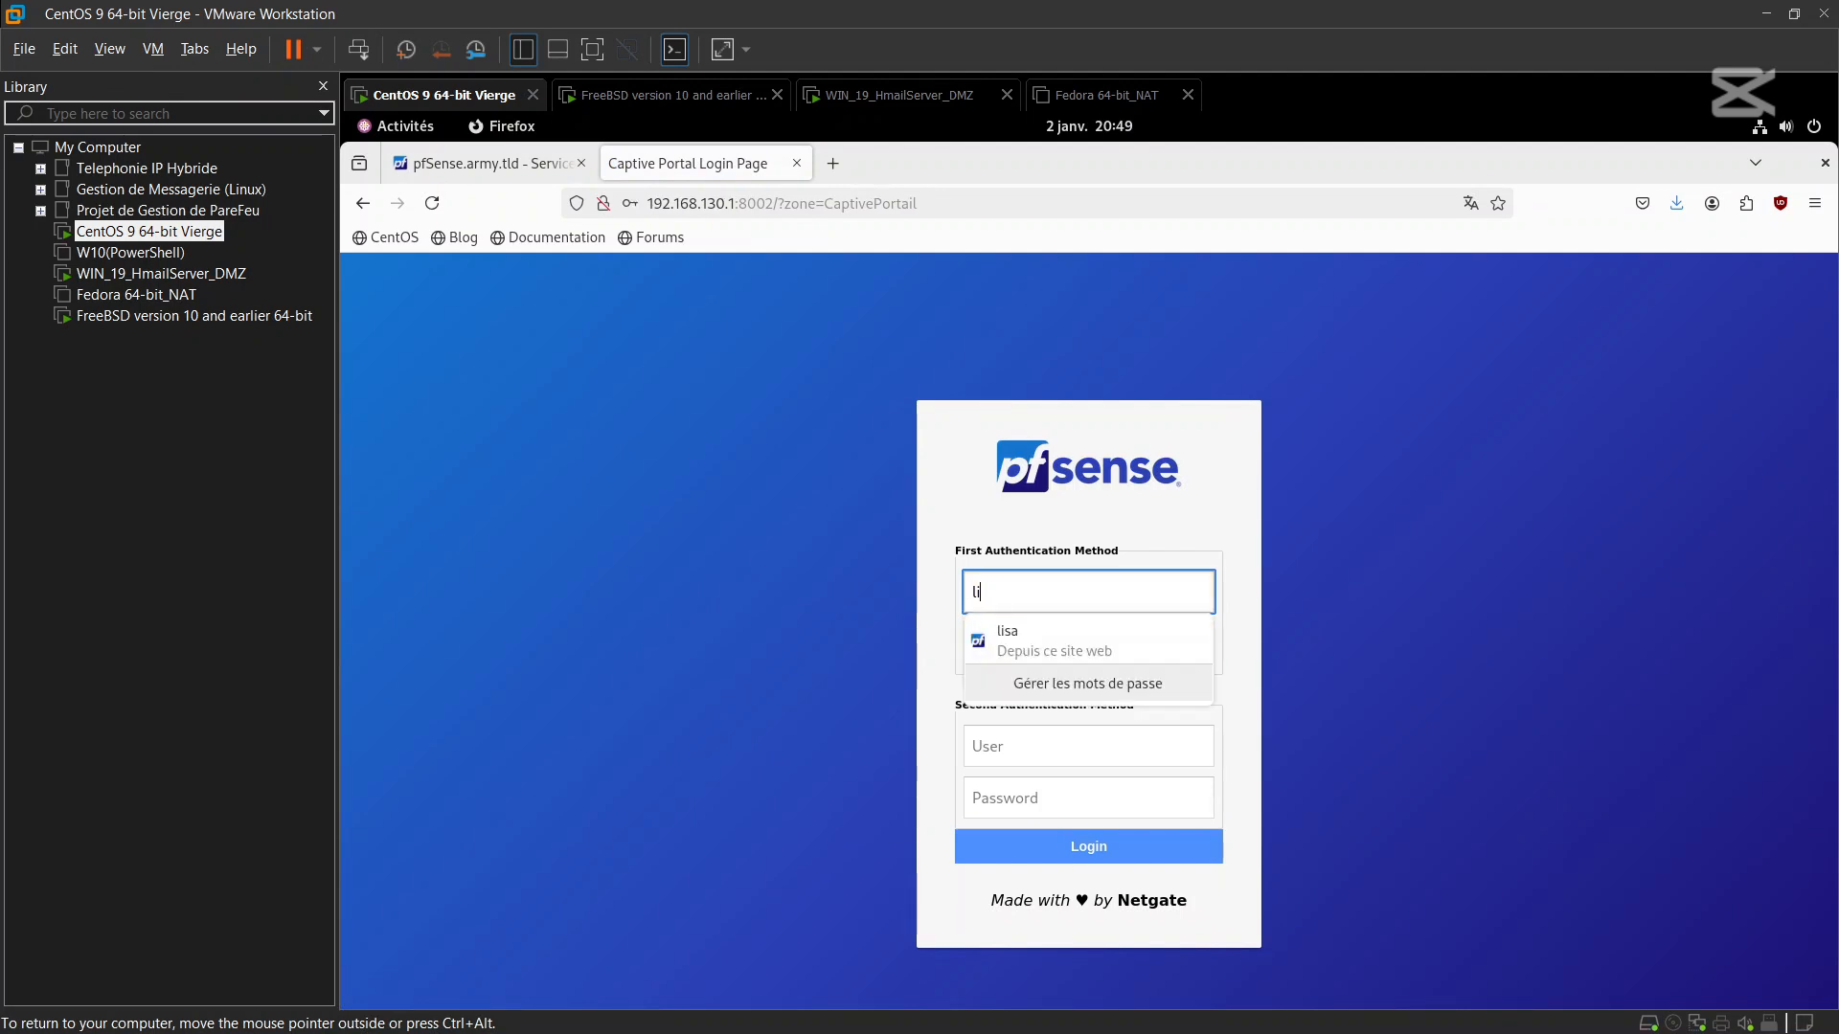
{"action": "left_click", "coordinate": [1239, 617]}
{"action": "left_click", "coordinate": [1132, 637]}
{"action": "key", "text": "BackSpace"}
{"action": "key", "text": "BackSpace"}
{"action": "key", "text": "BackSpace"}
{"action": "key", "text": "BackSpace"}
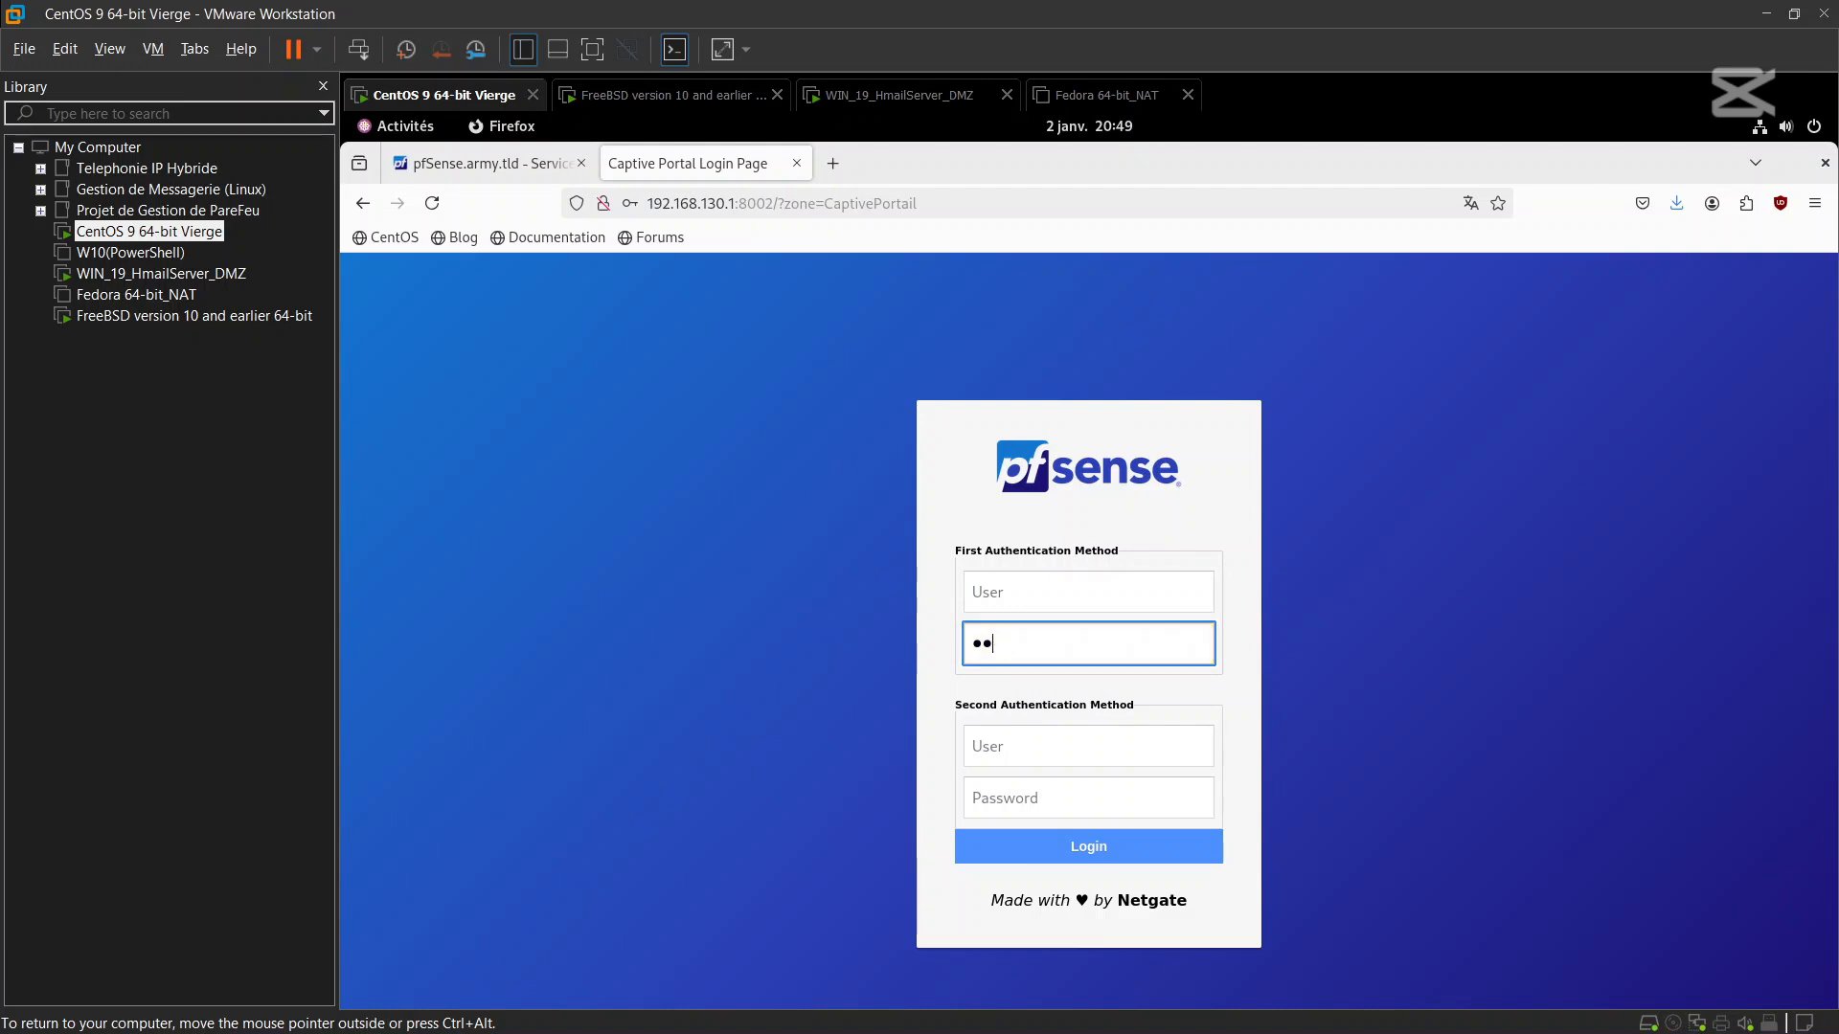
{"action": "left_click", "coordinate": [1217, 510]}
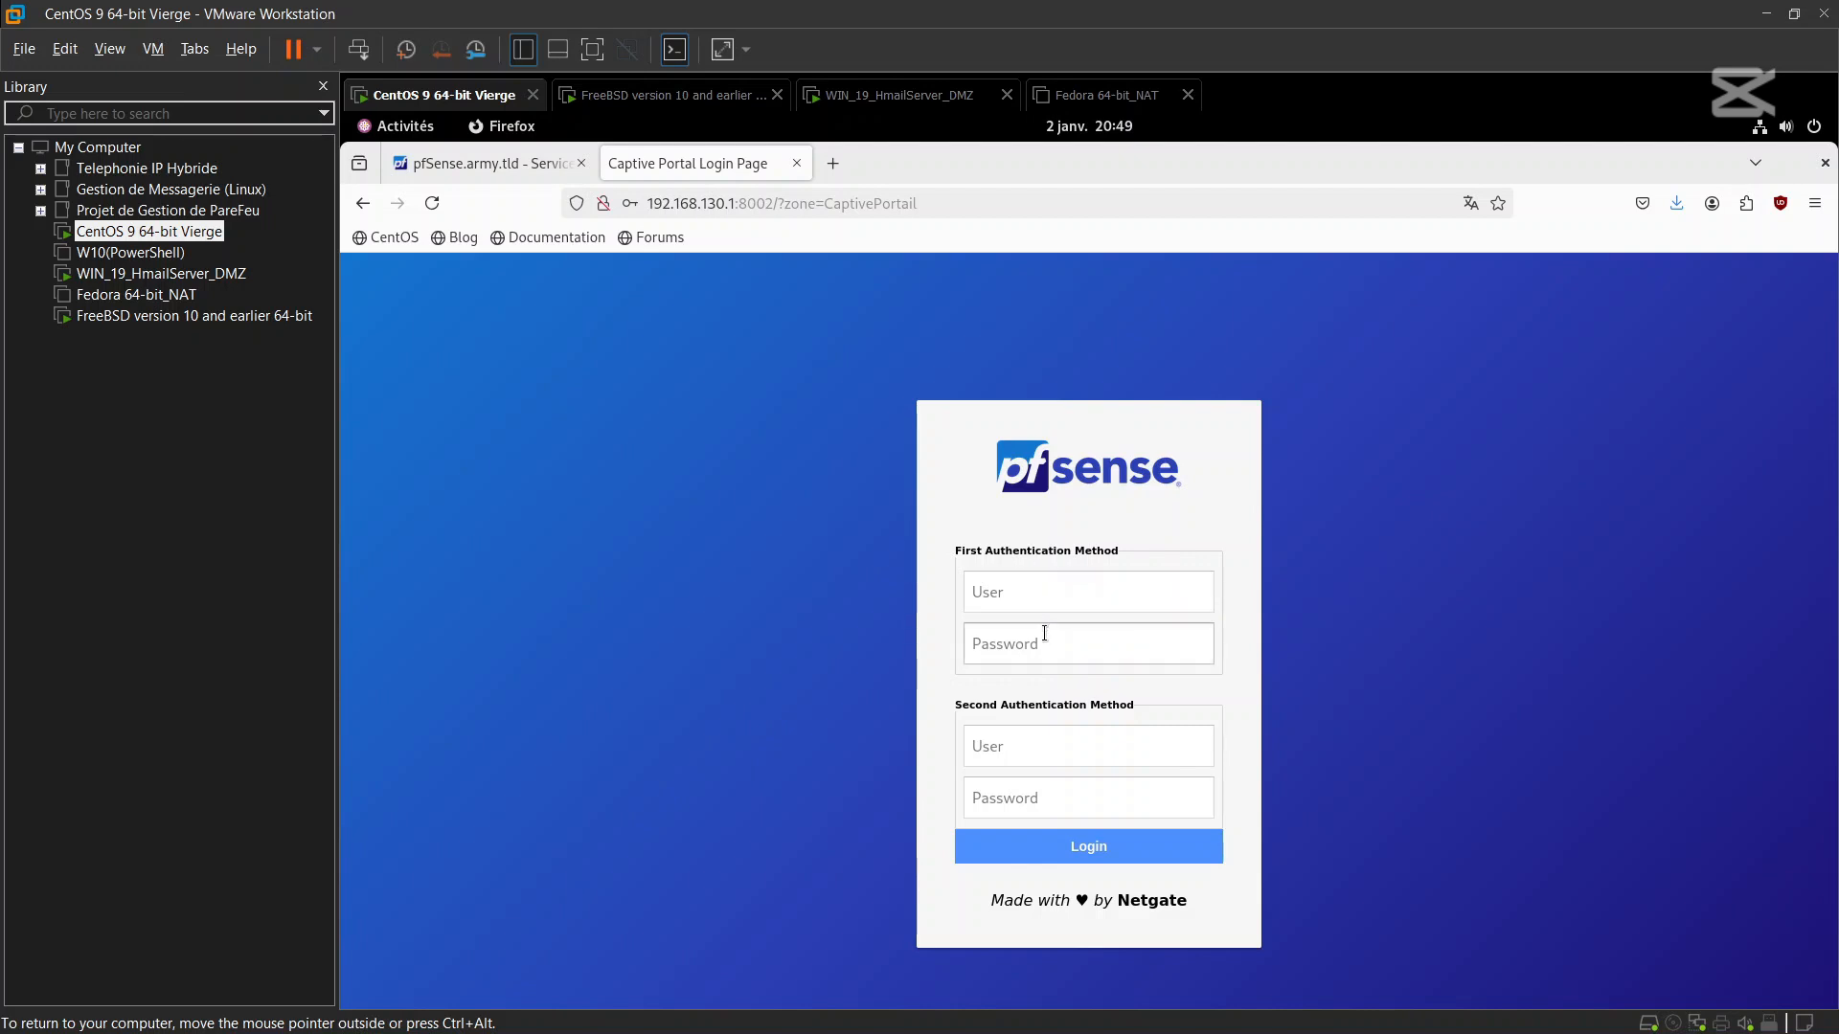
Log in to the portal with the local account and its saved password until connected
{"action": "left_click", "coordinate": [1012, 747]}
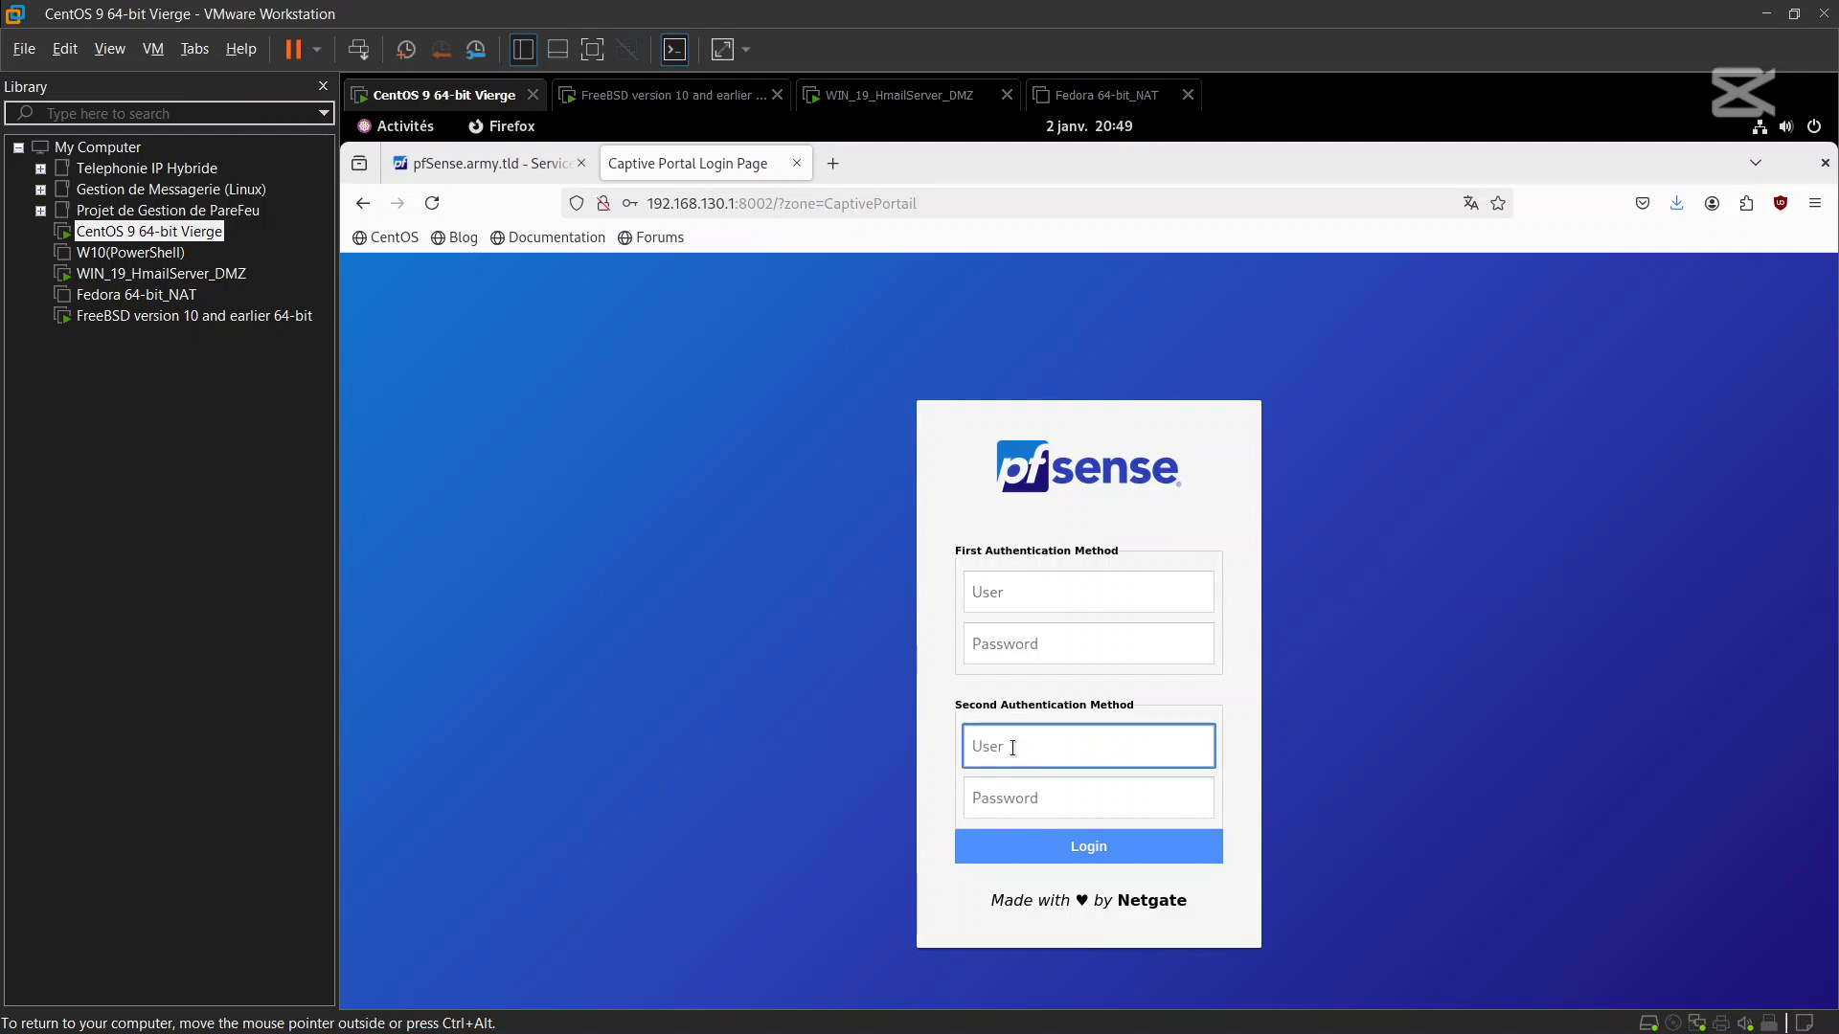
{"action": "type", "text": "lisa"}
{"action": "left_click", "coordinate": [1004, 802]}
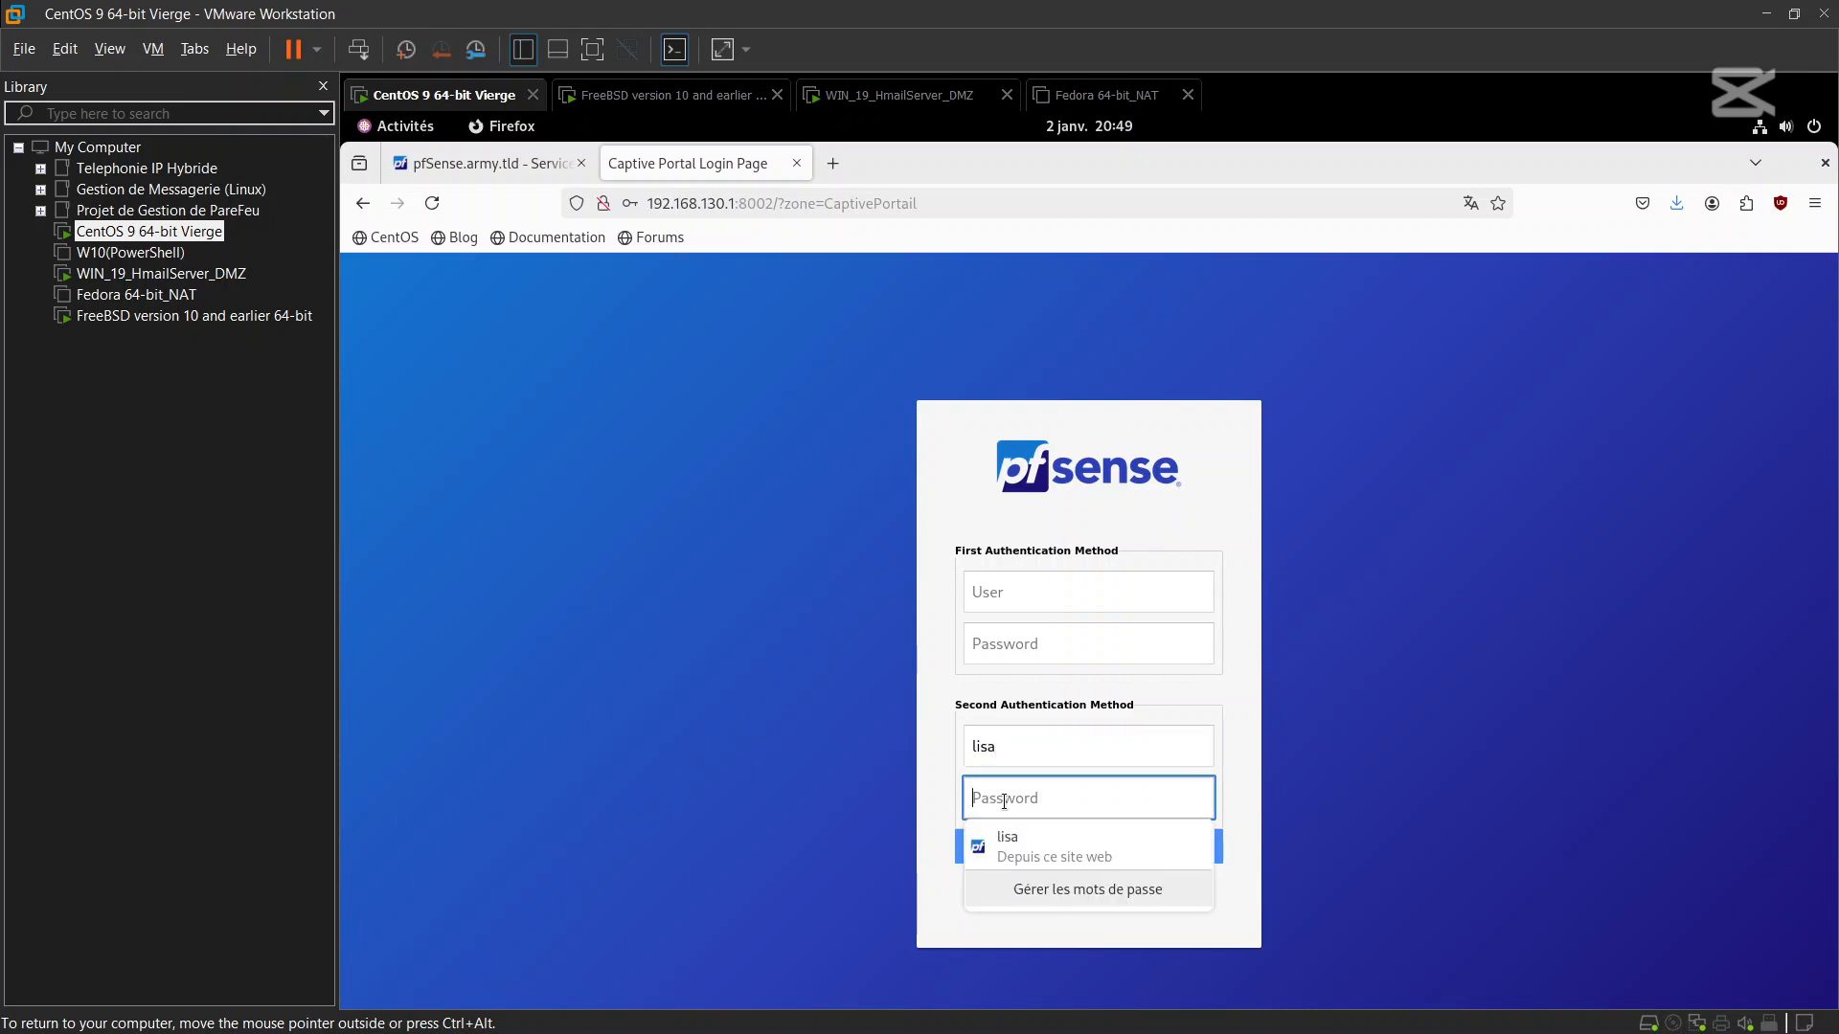
{"action": "left_click", "coordinate": [1048, 845]}
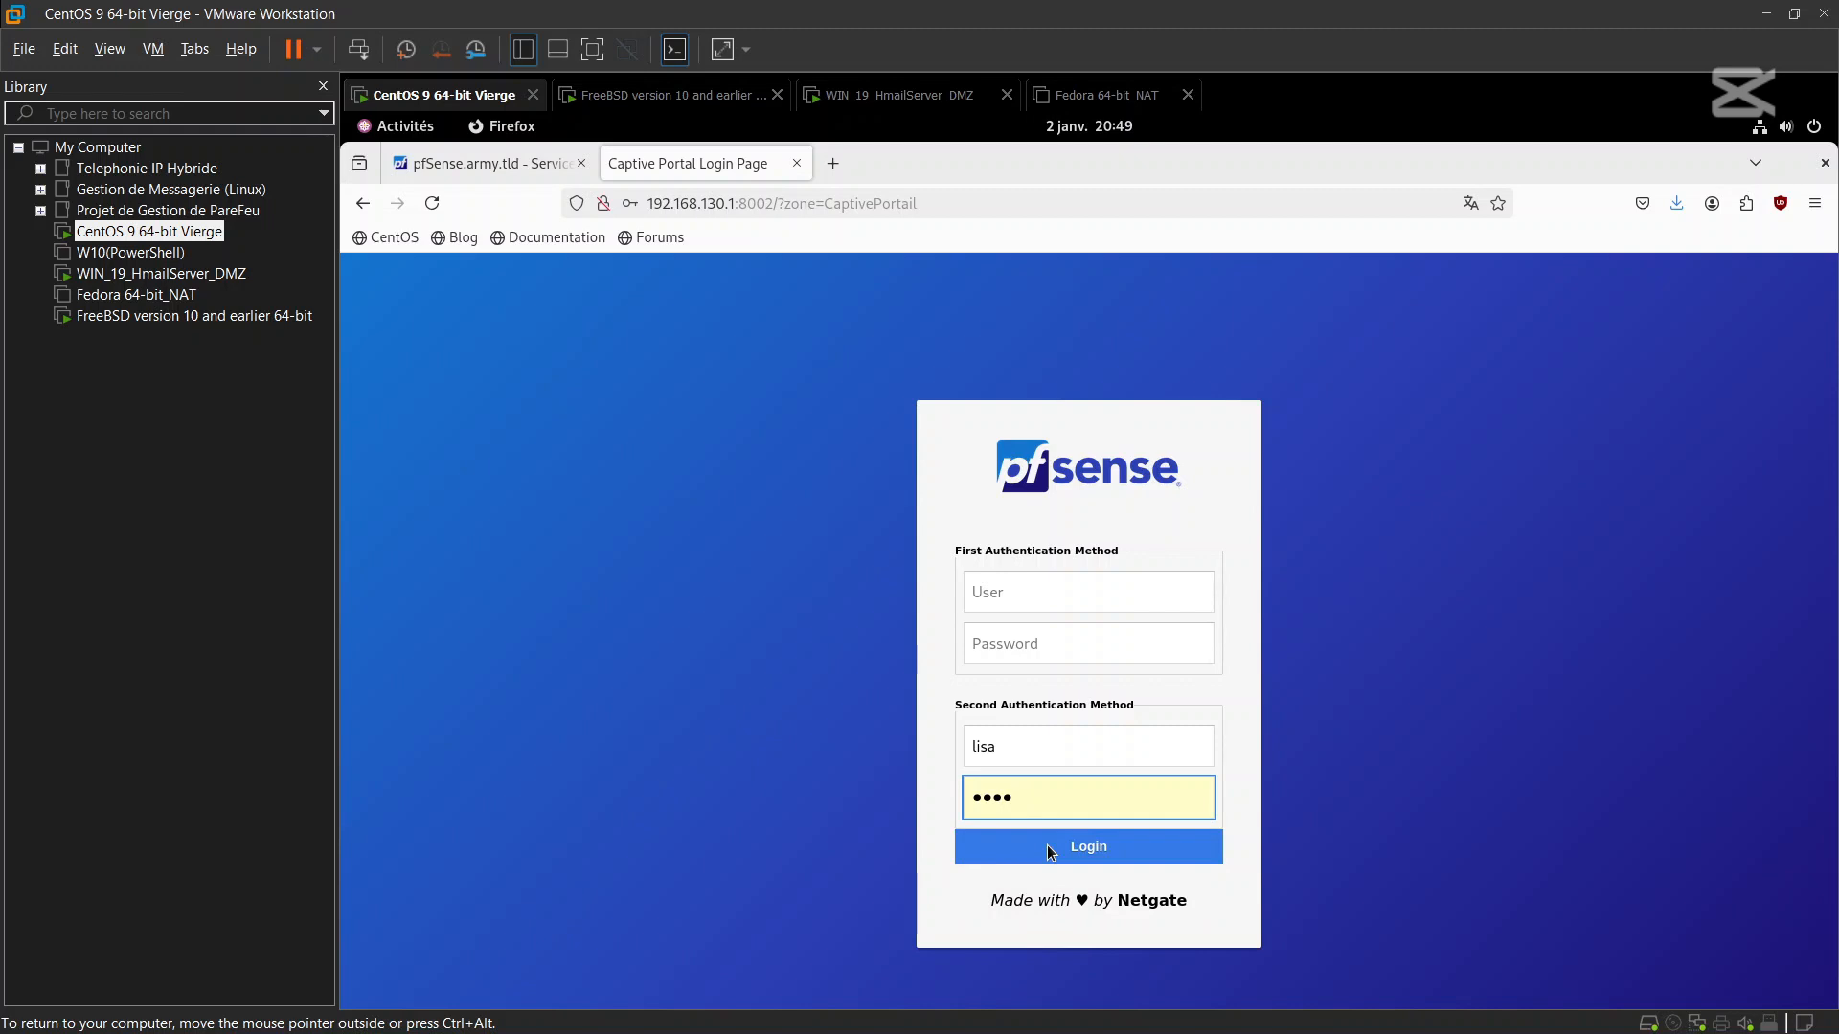
{"action": "left_click", "coordinate": [1050, 849]}
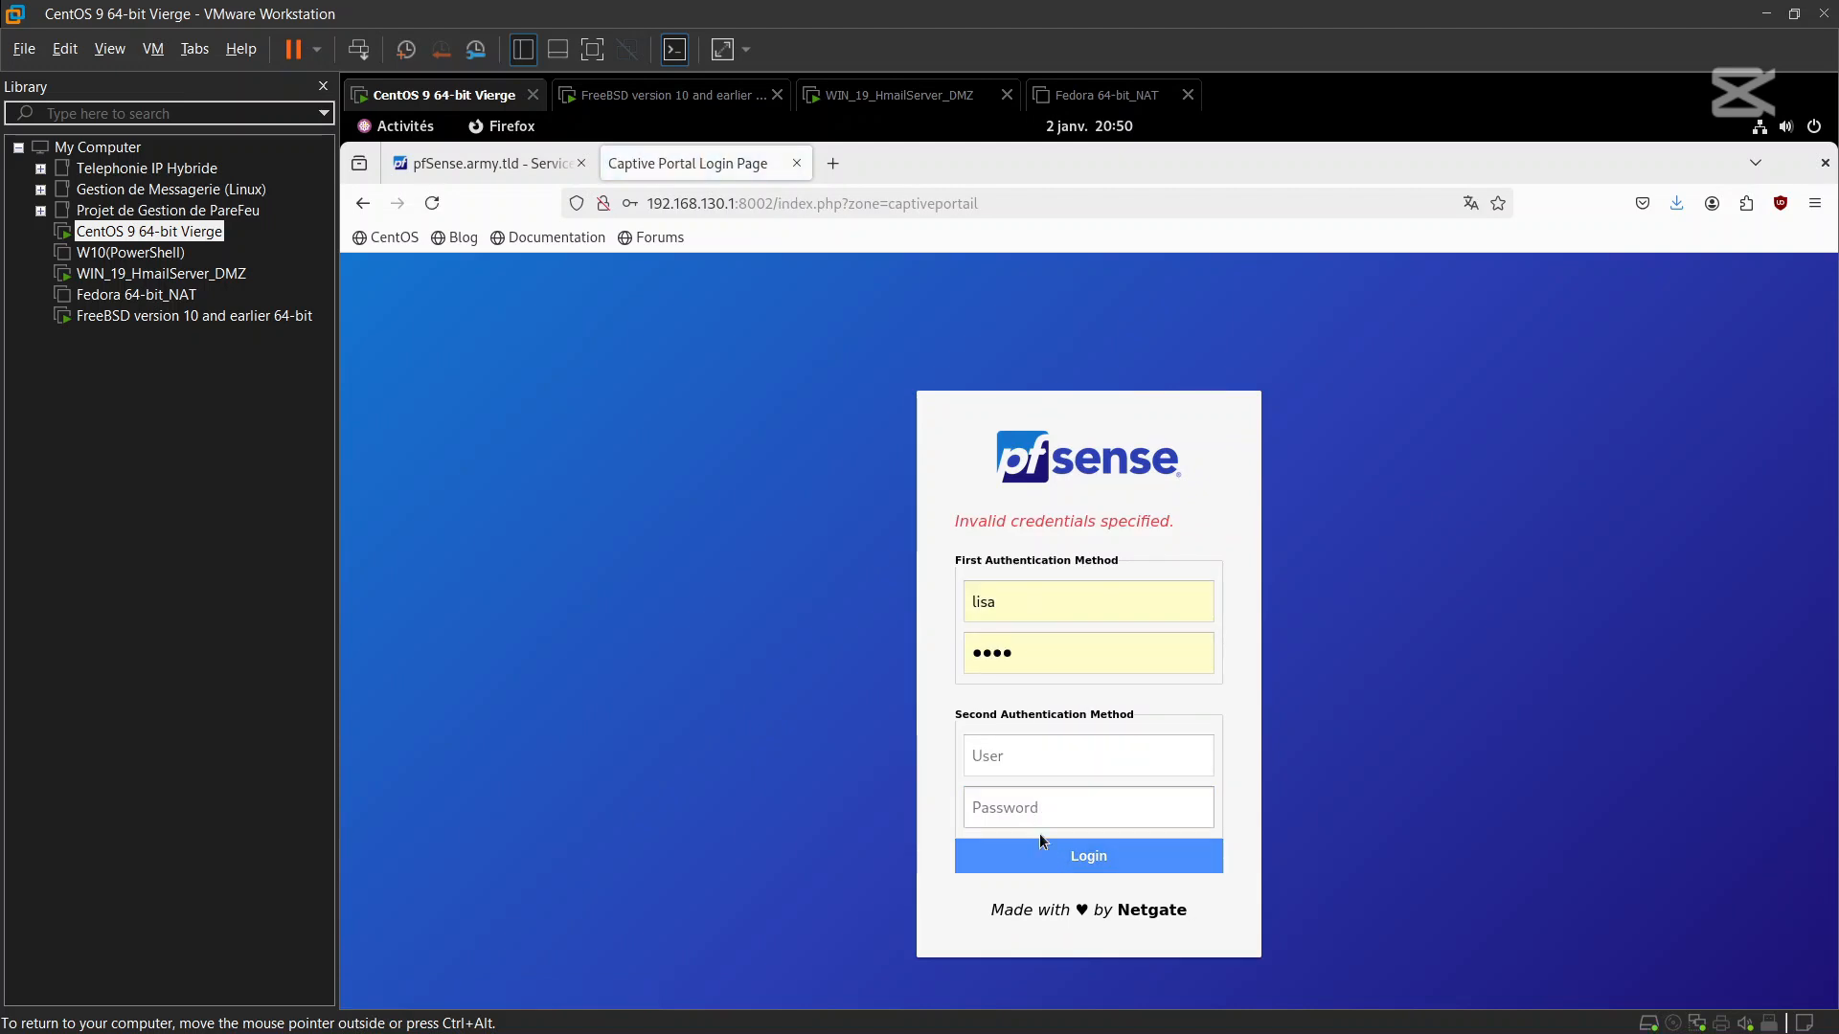
{"action": "left_click", "coordinate": [1042, 867]}
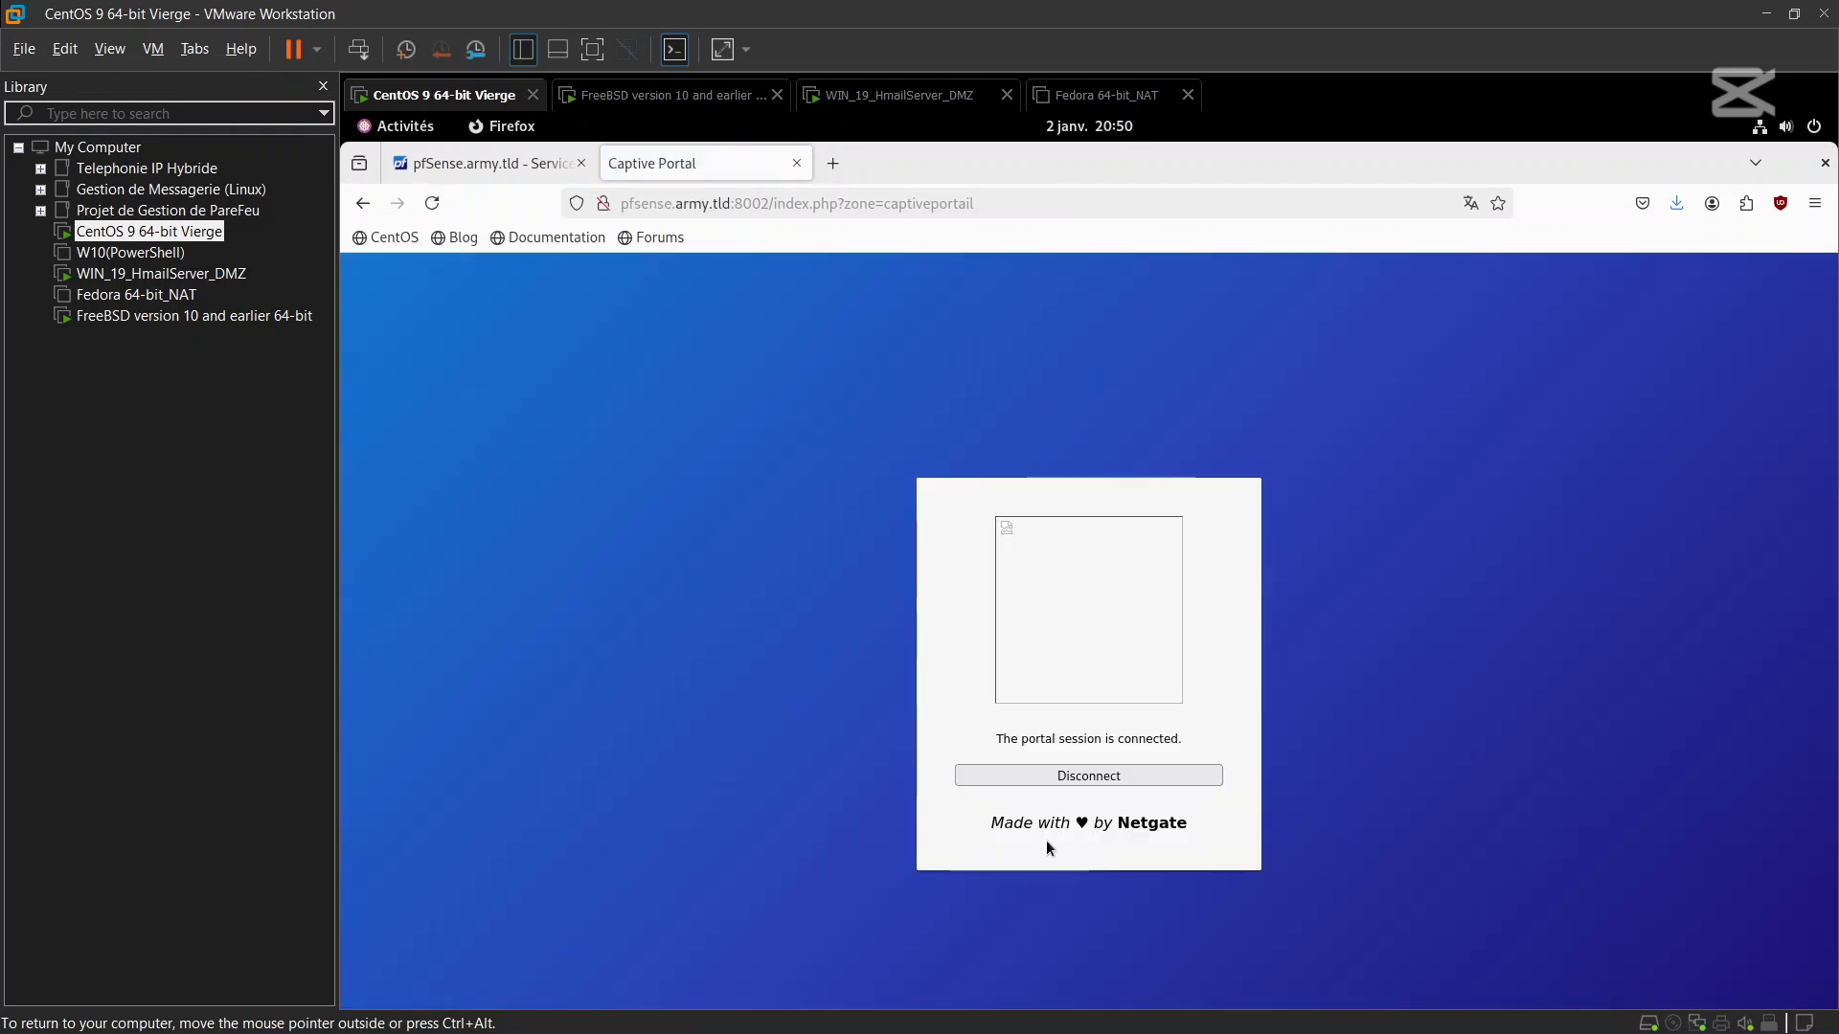
End the connected portal session and clear the autofilled first-method credentials
{"action": "left_click", "coordinate": [1072, 776]}
{"action": "left_click", "coordinate": [1063, 643]}
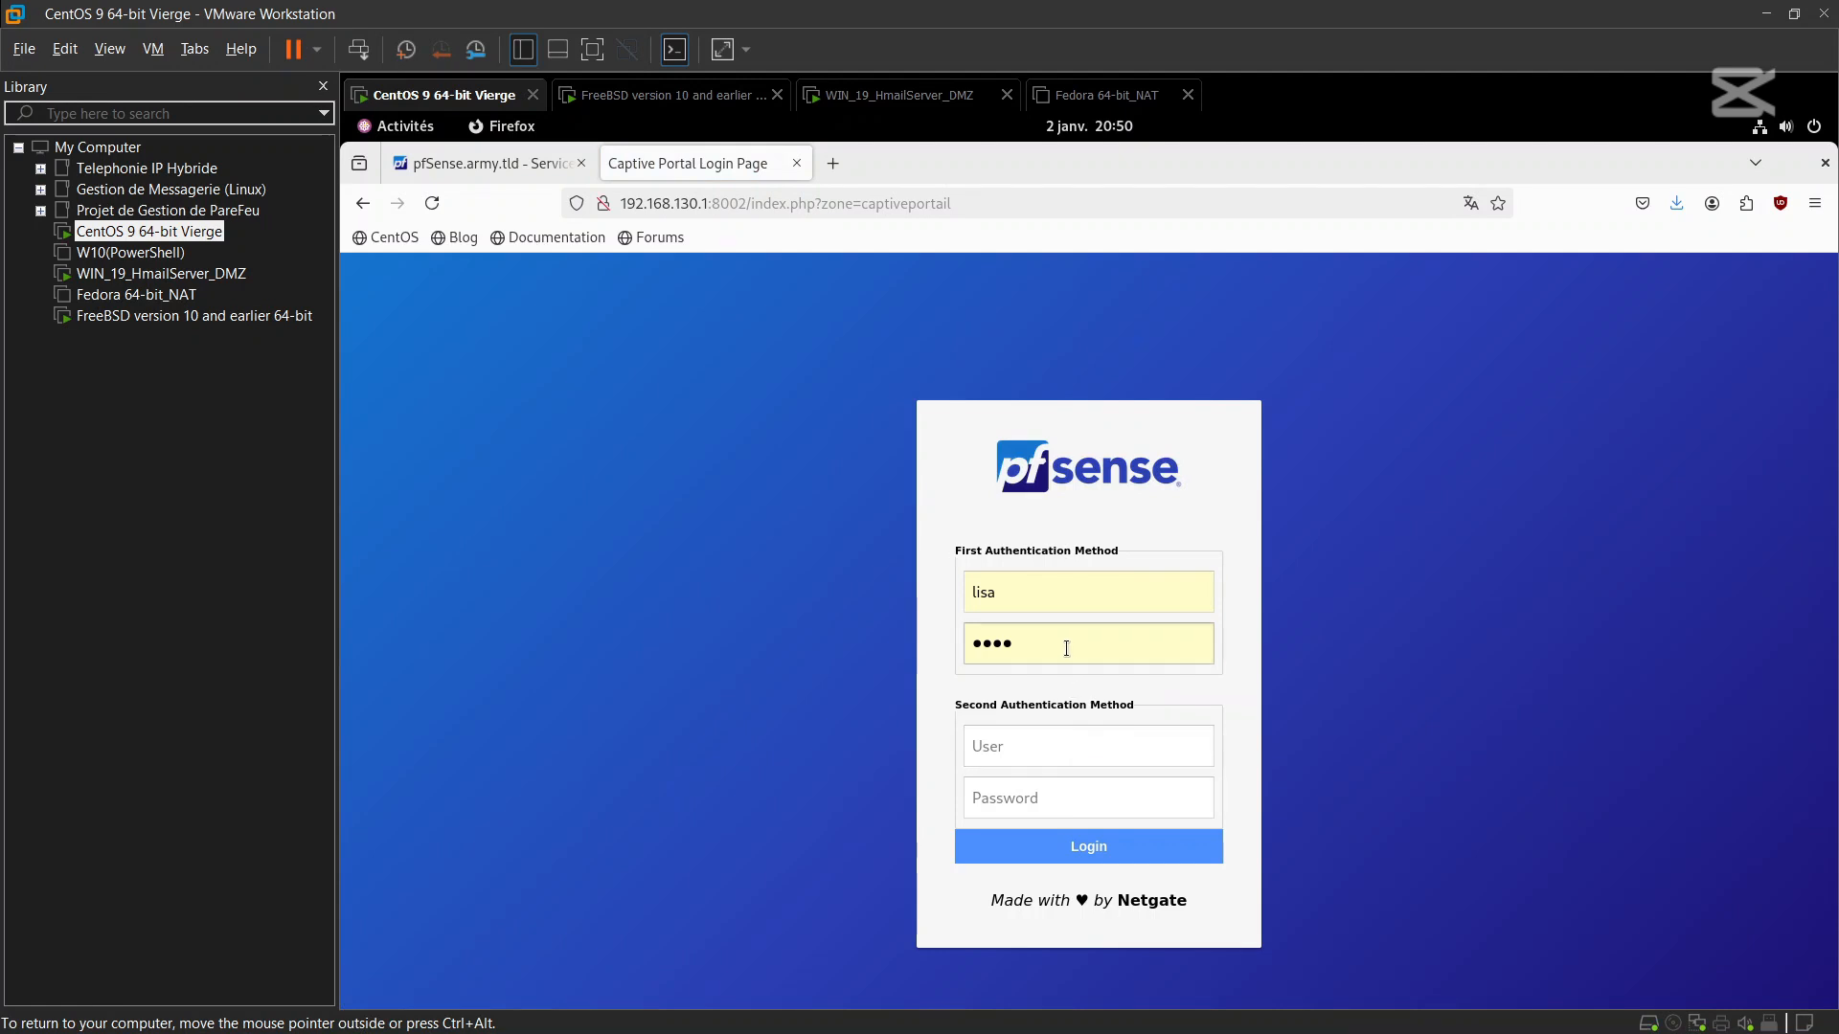
{"action": "key", "text": "BackSpace"}
{"action": "key", "text": "BackSpace"}
{"action": "key", "text": "BackSpace"}
{"action": "key", "text": "BackSpace"}
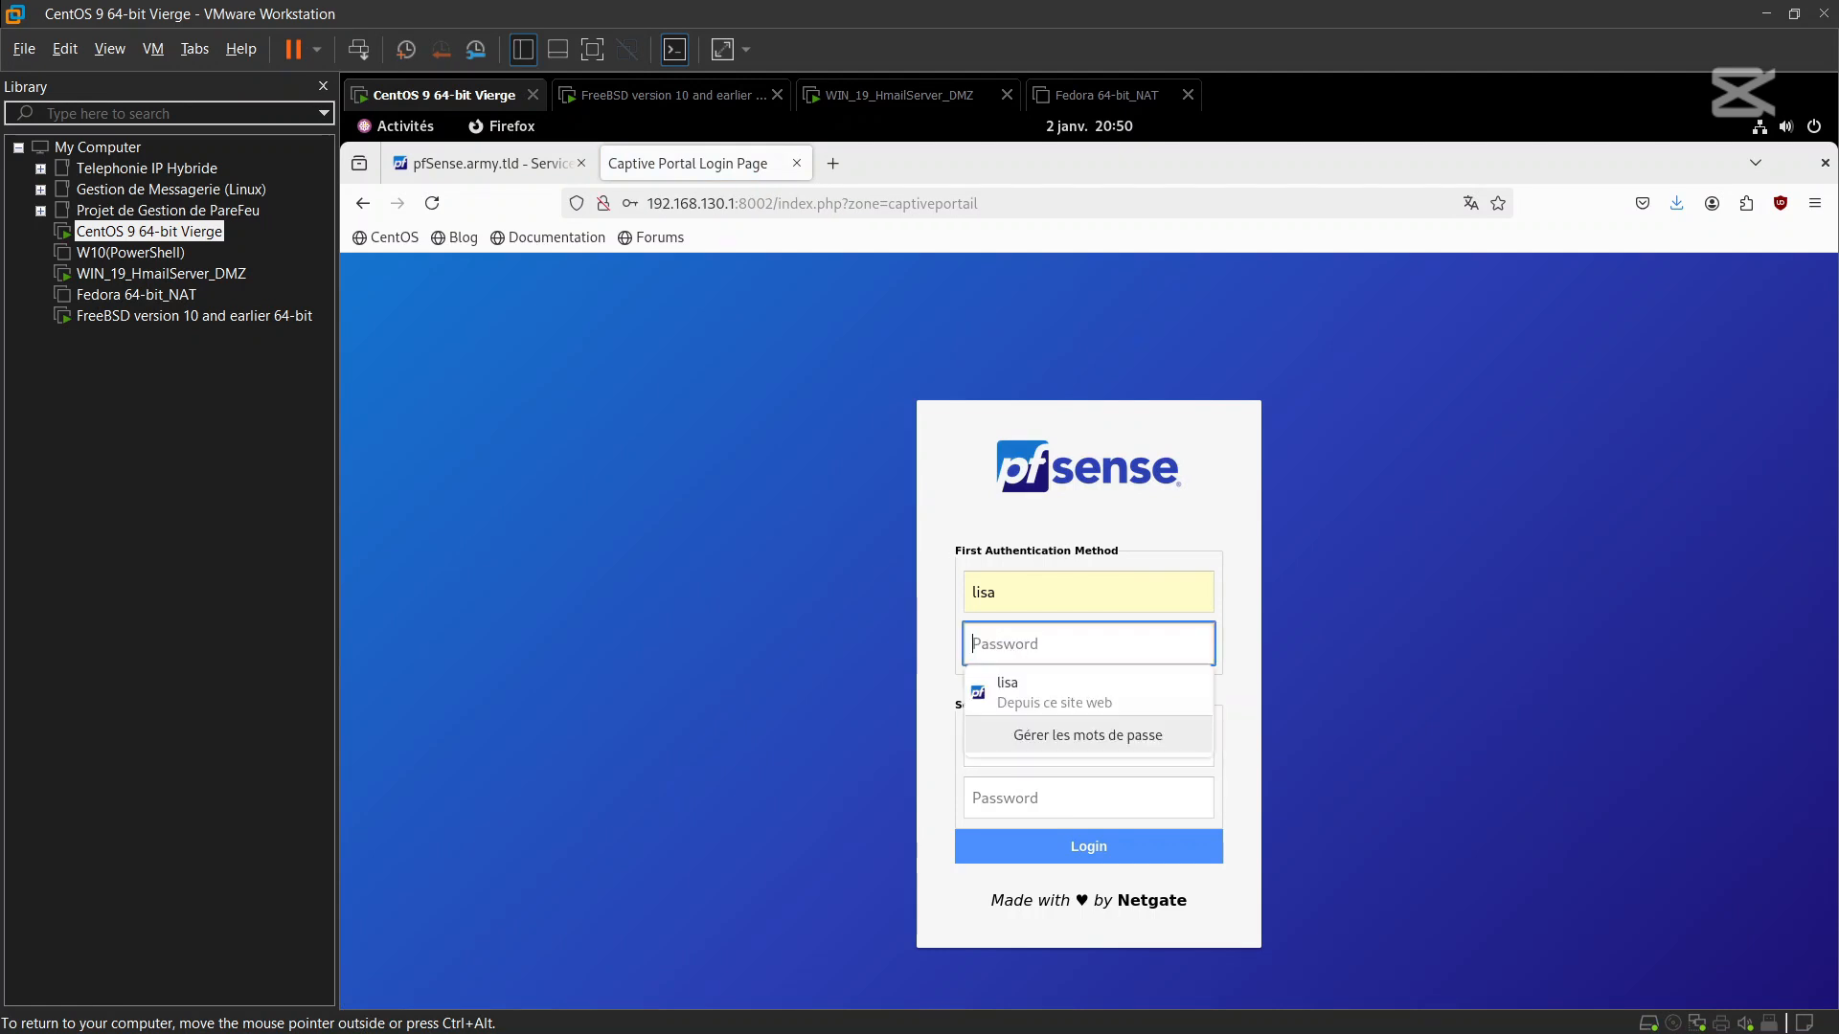
{"action": "key", "text": "Escape"}
{"action": "left_click", "coordinate": [1099, 596]}
{"action": "key", "text": "BackSpace"}
{"action": "key", "text": "BackSpace"}
{"action": "key", "text": "BackSpace"}
{"action": "key", "text": "BackSpace"}
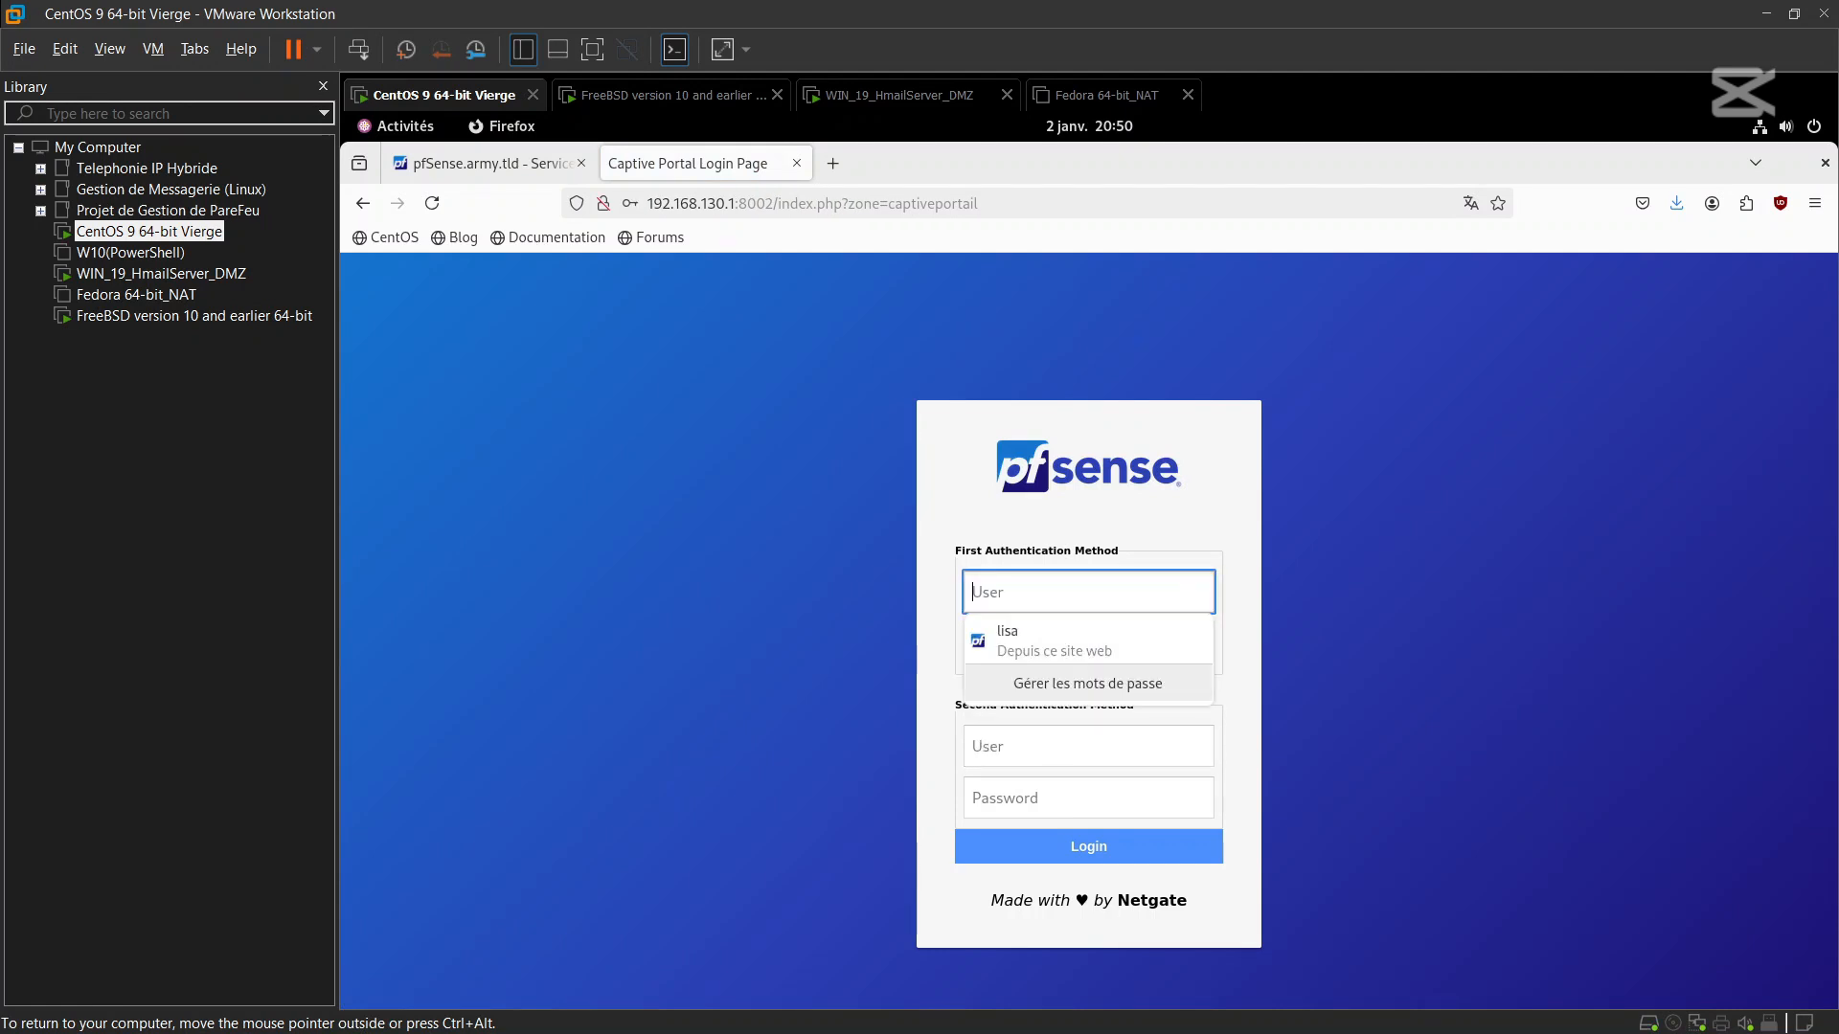
Log in through the second authentication method as RADIUS user bart
{"action": "left_click", "coordinate": [1070, 762]}
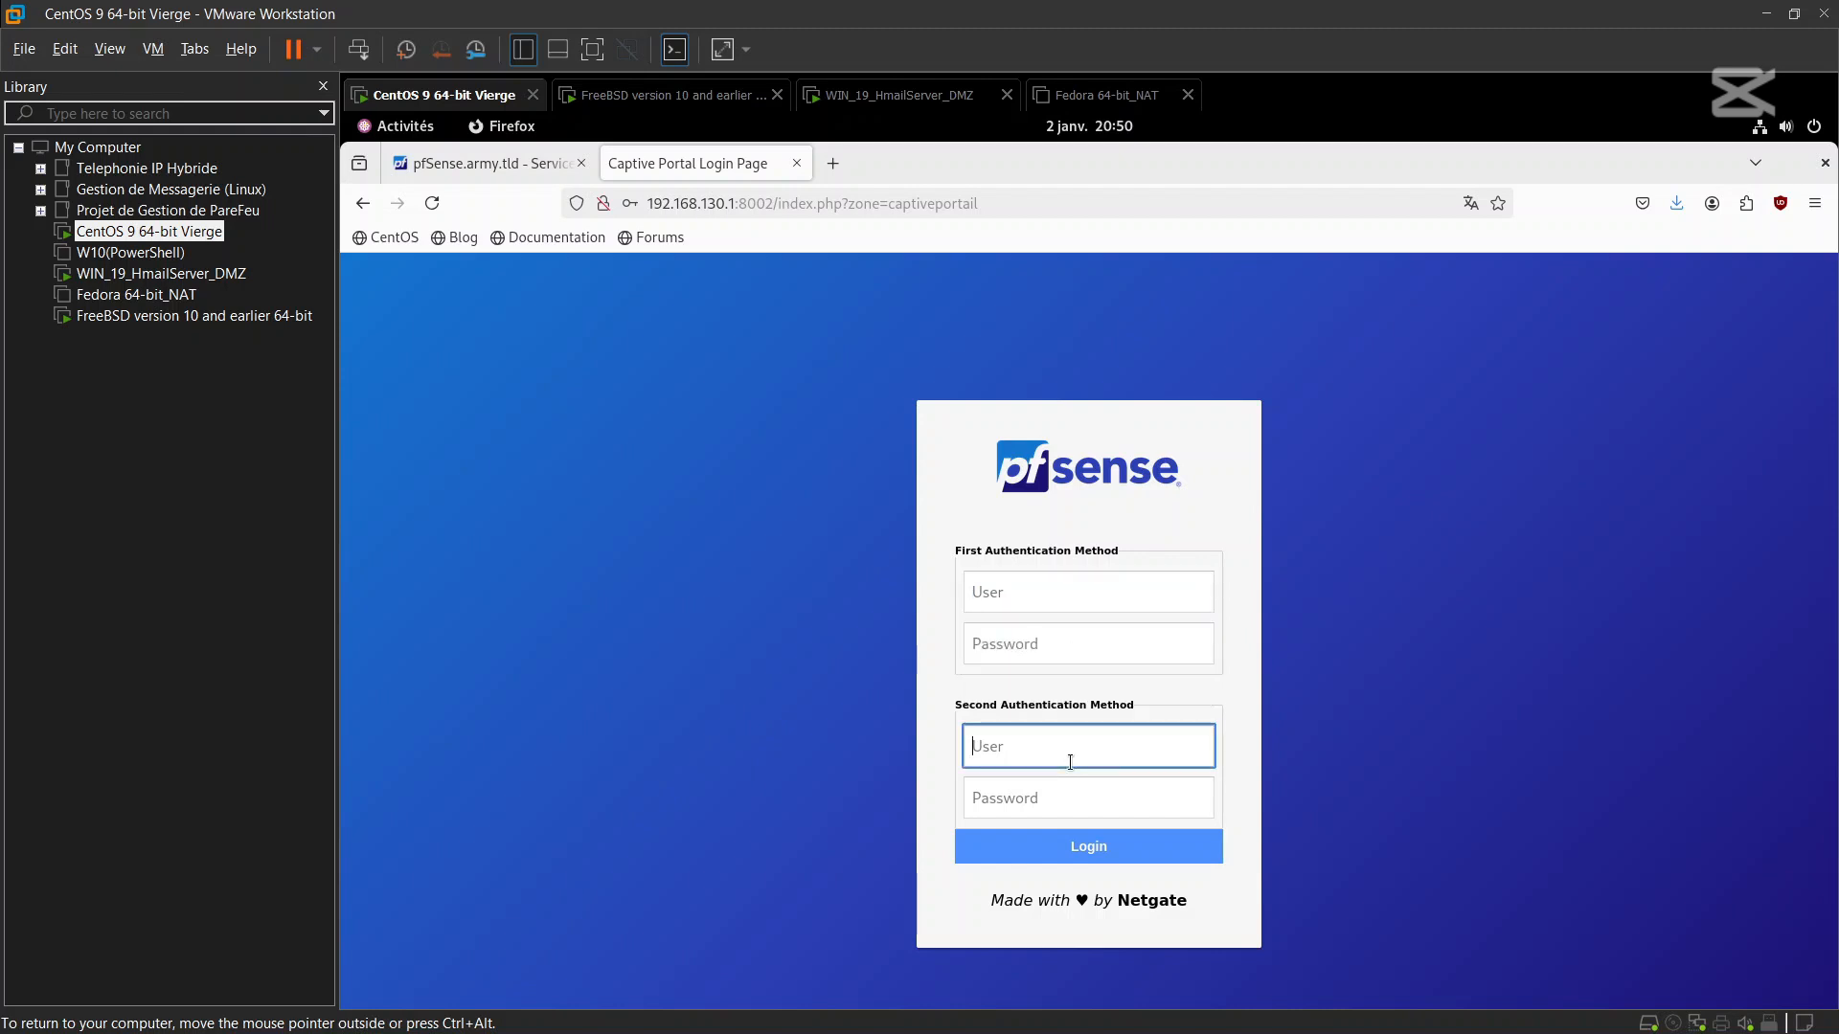
{"action": "type", "text": "bart"}
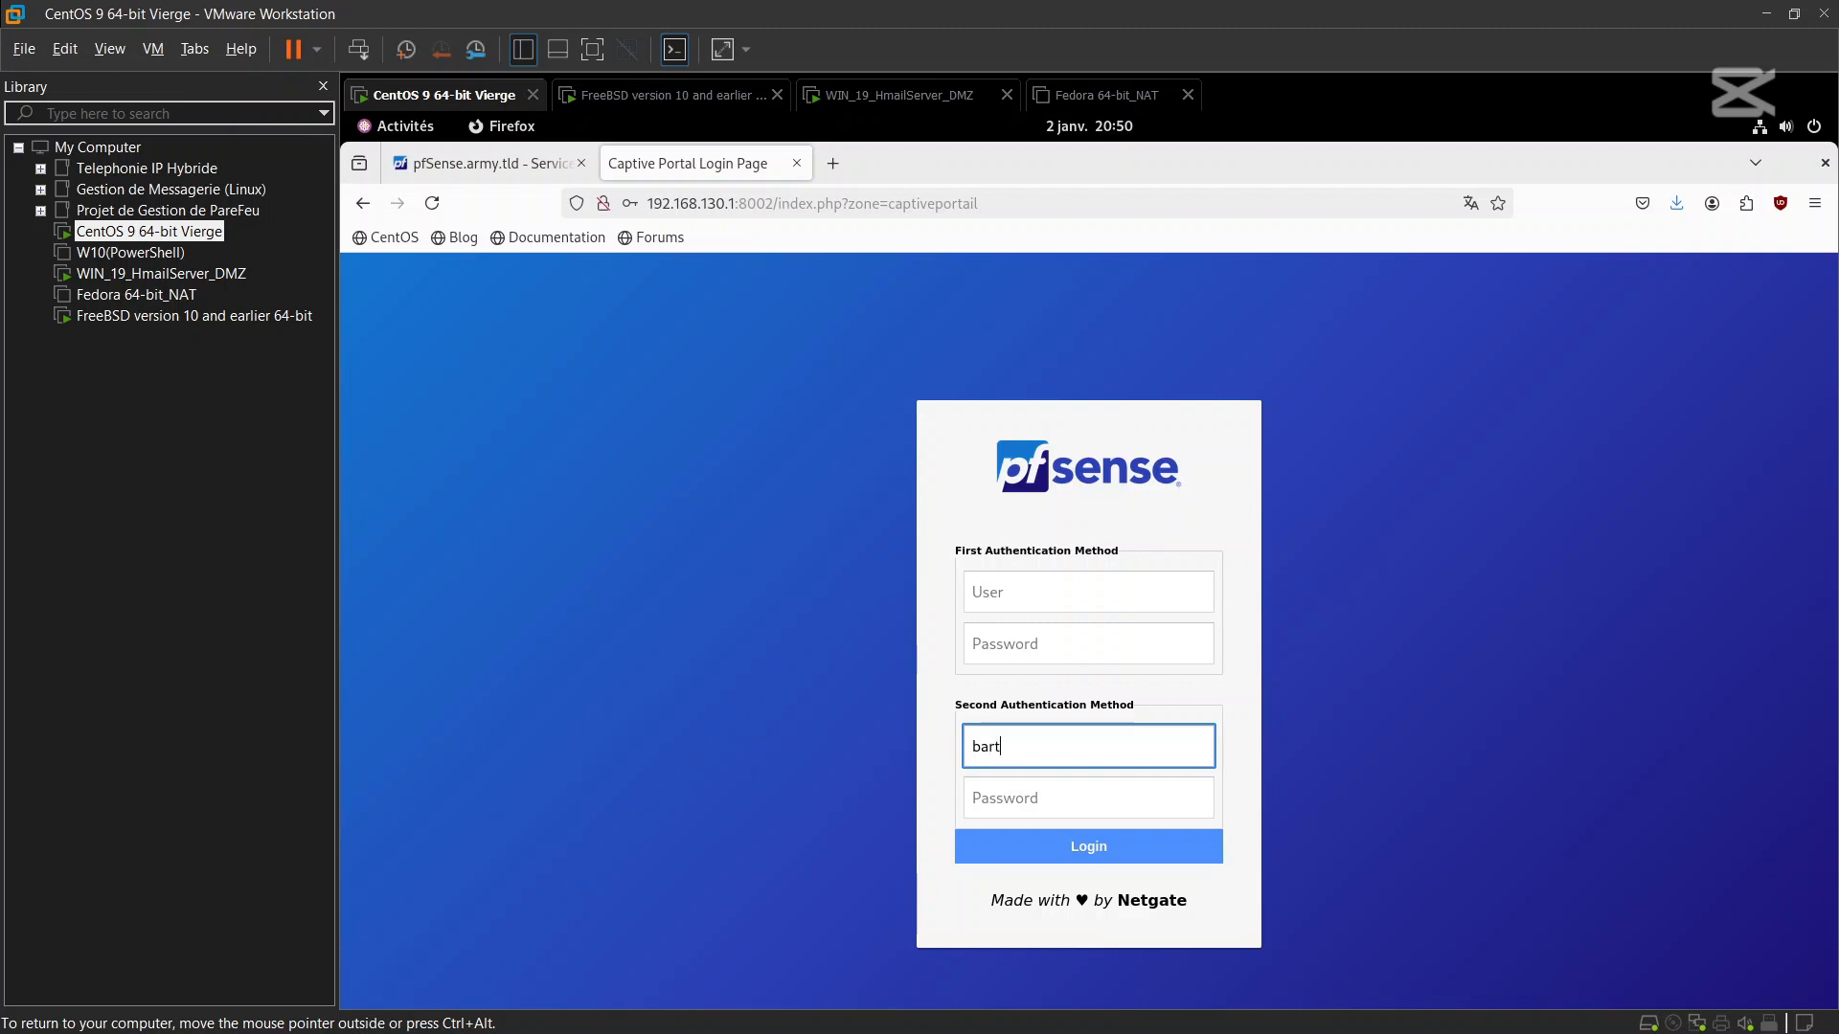
{"action": "left_click", "coordinate": [1091, 811]}
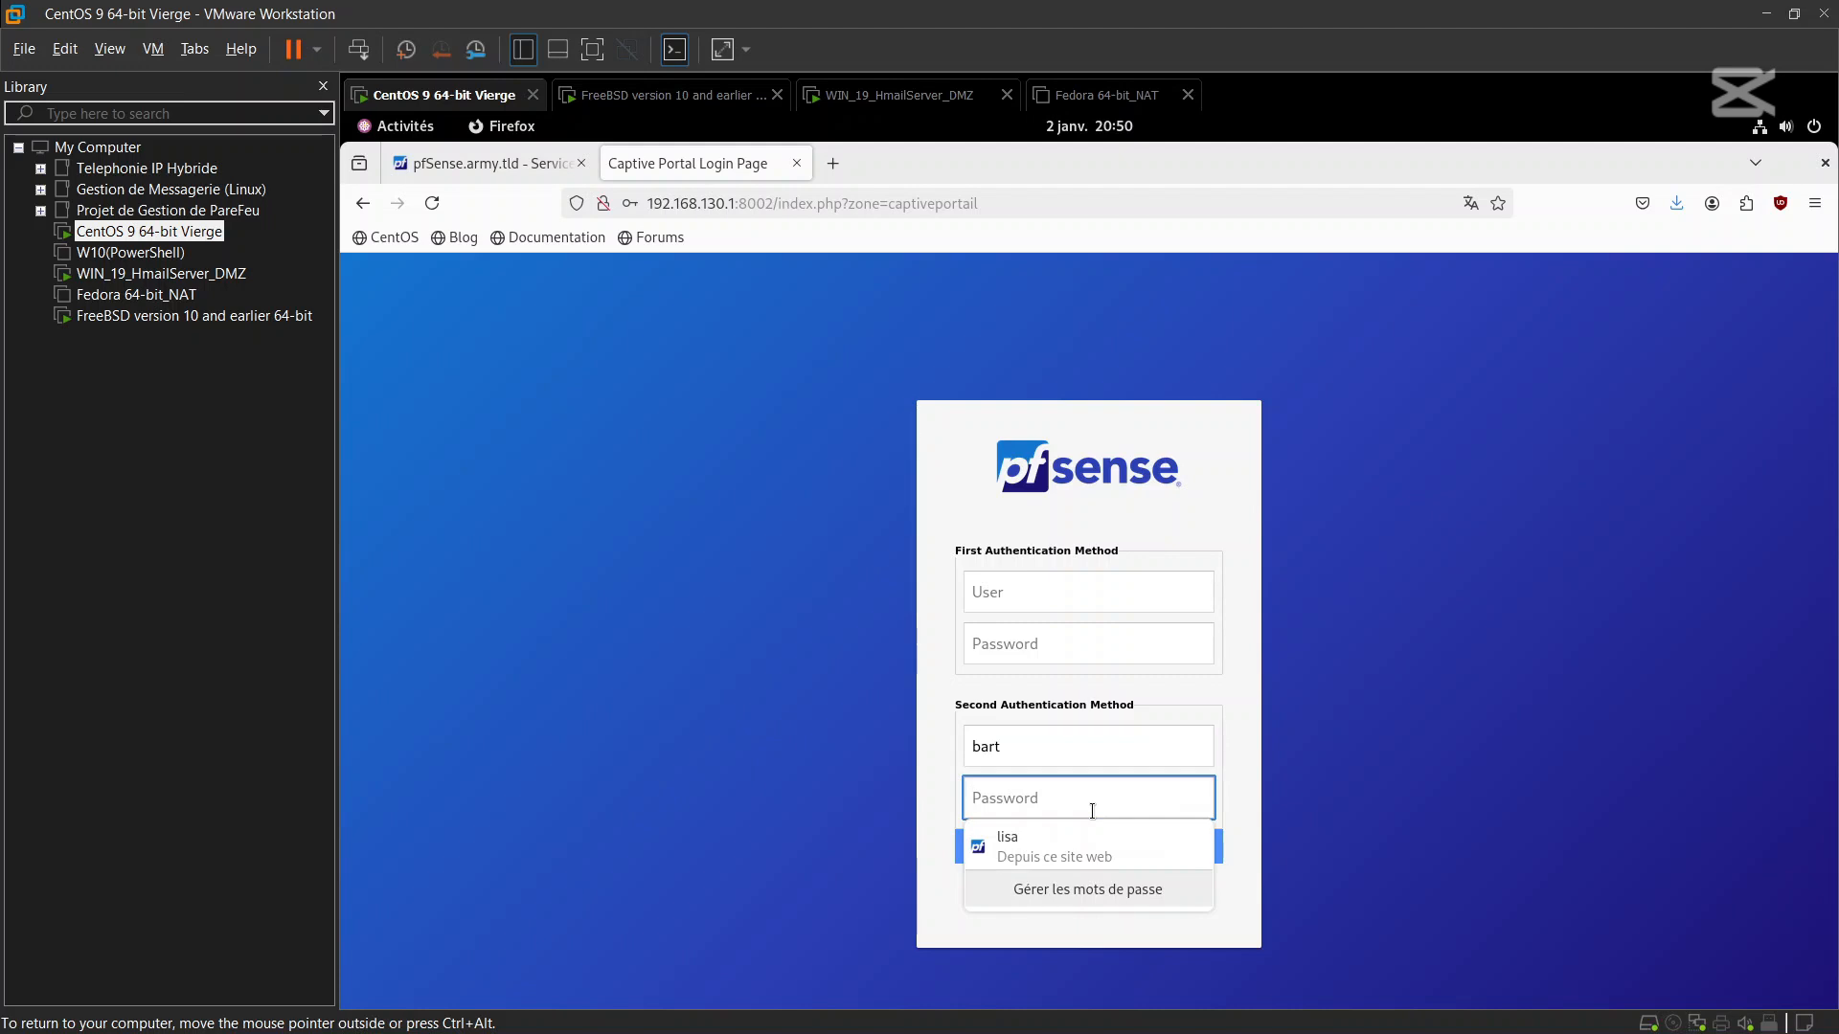
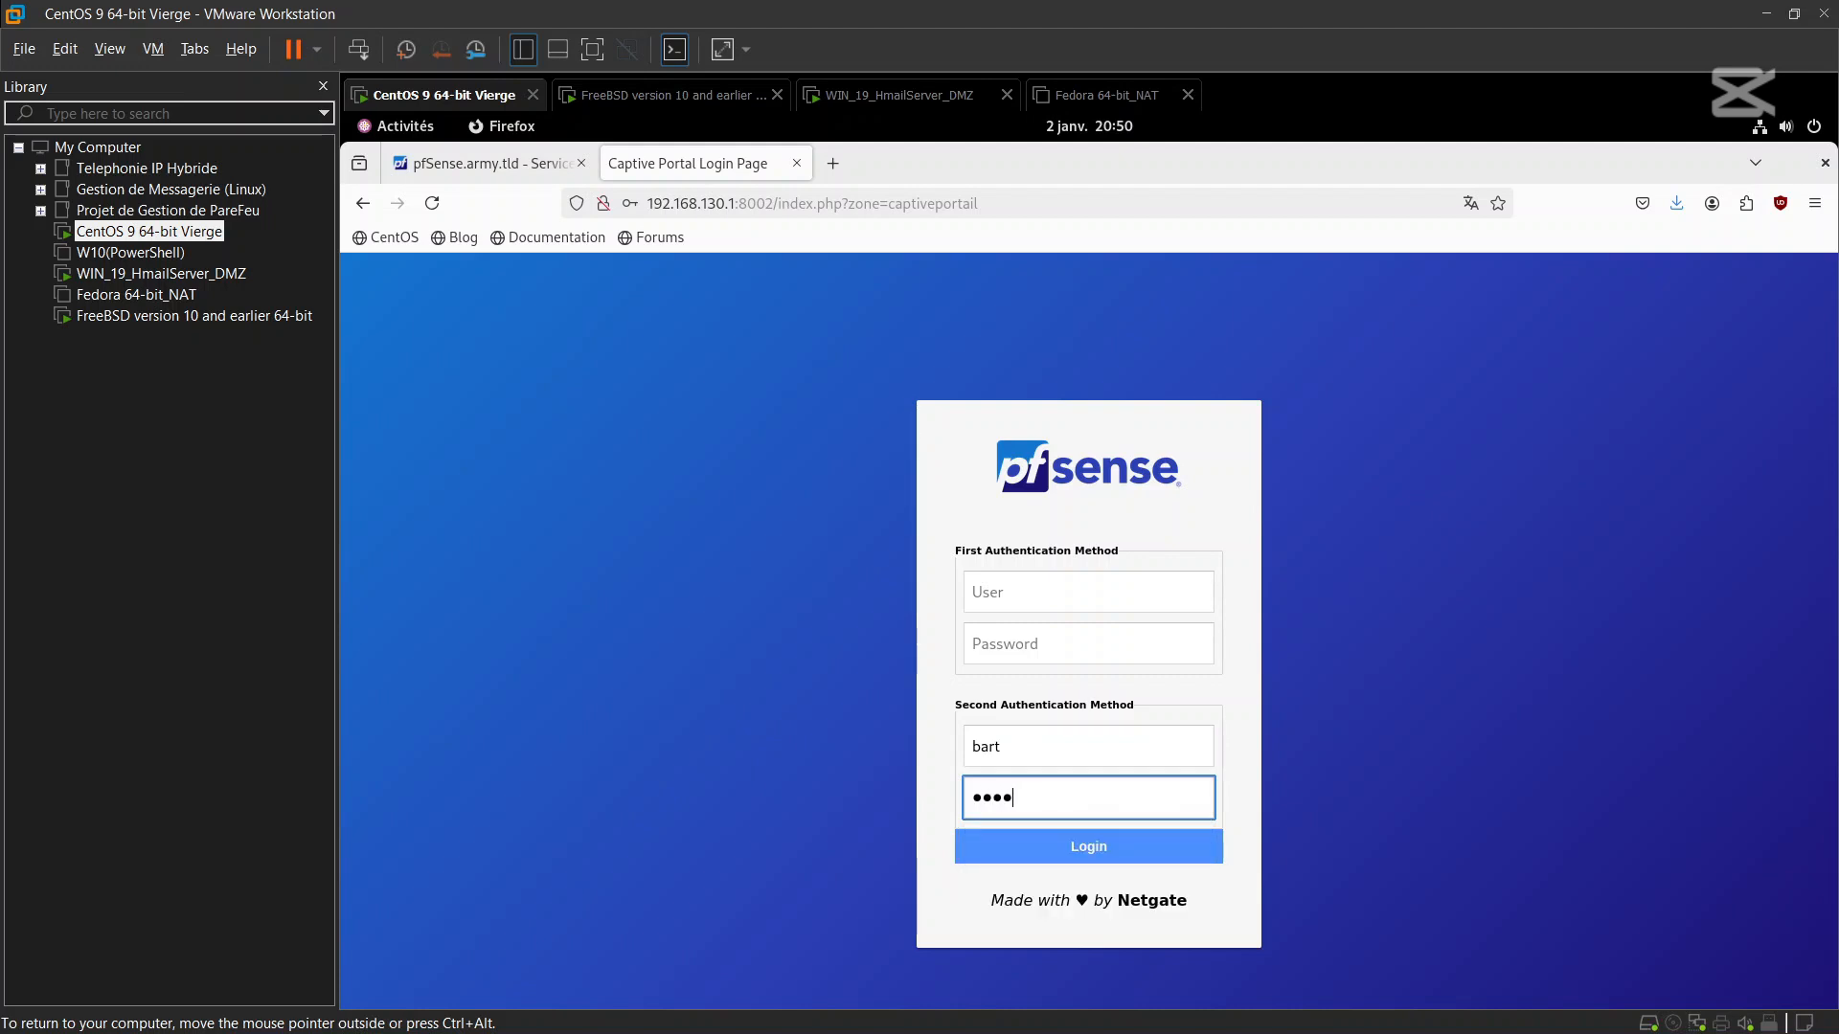
{"action": "left_click", "coordinate": [1147, 848]}
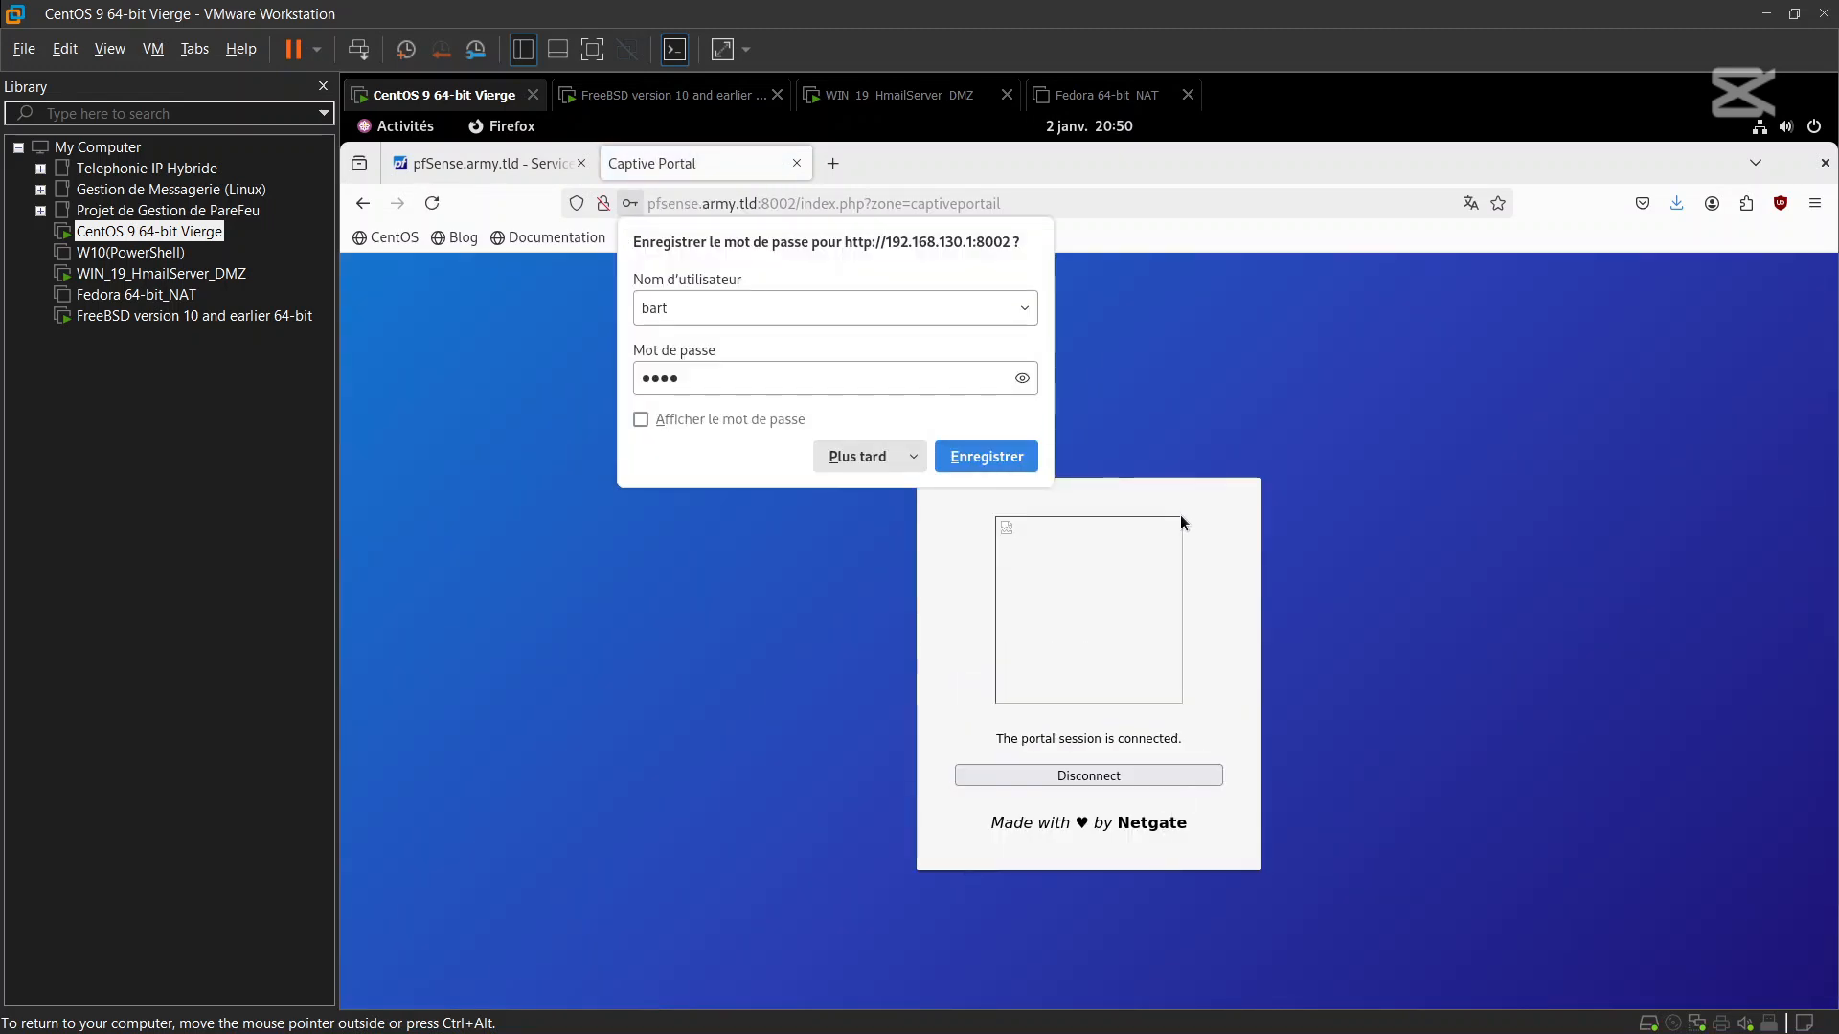
Save bart's password in Firefox, then disconnect his portal session back to the login form
{"action": "left_click", "coordinate": [994, 459]}
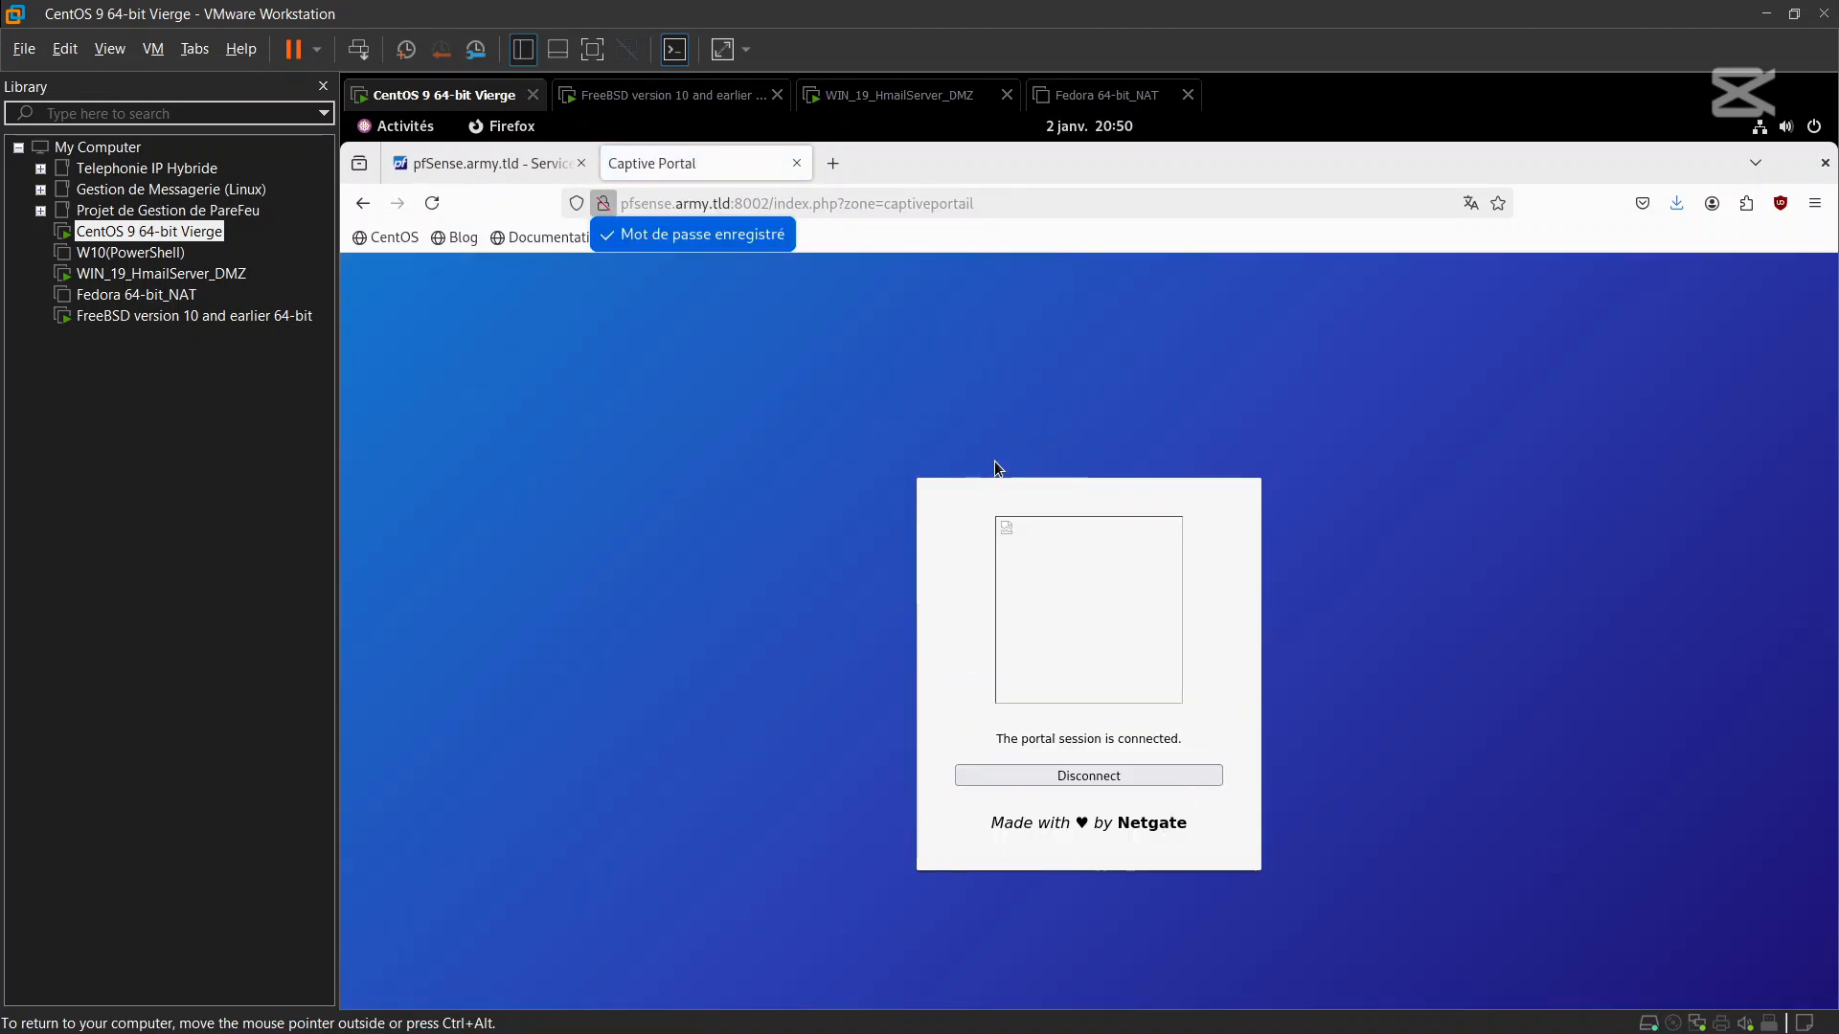
{"action": "left_click", "coordinate": [1103, 774]}
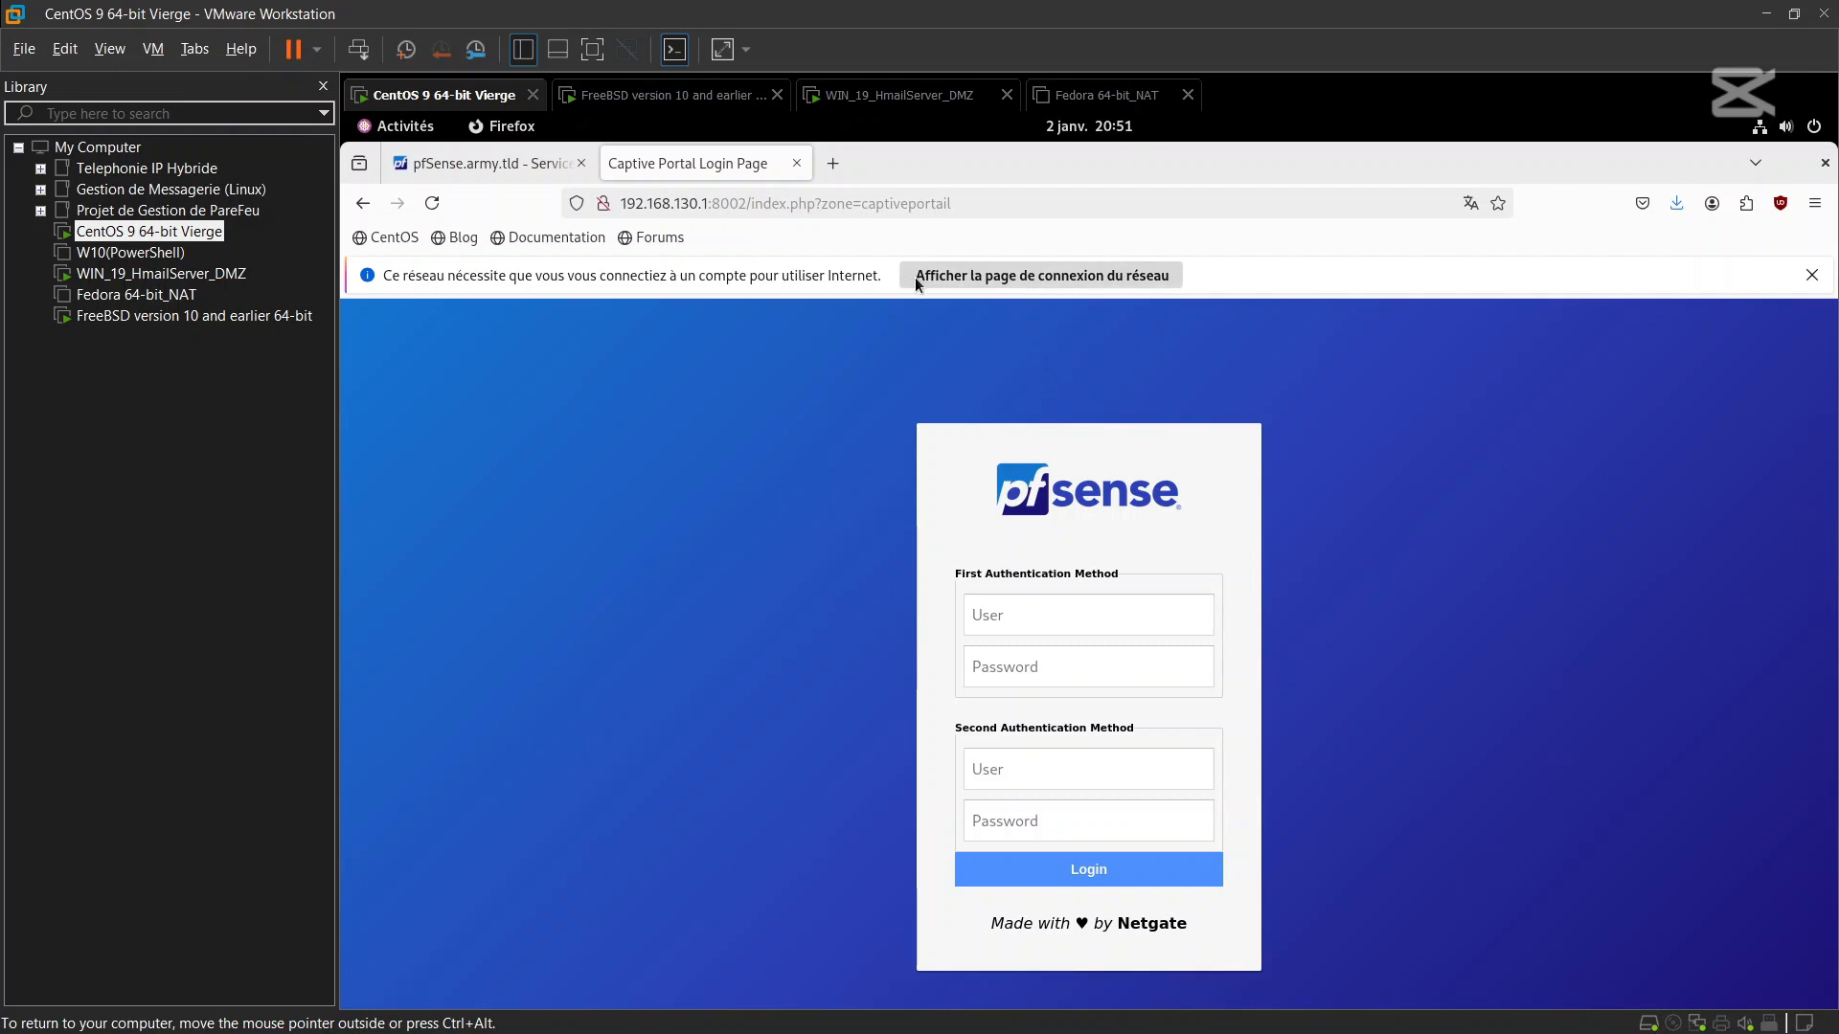
{"action": "left_click", "coordinate": [822, 203]}
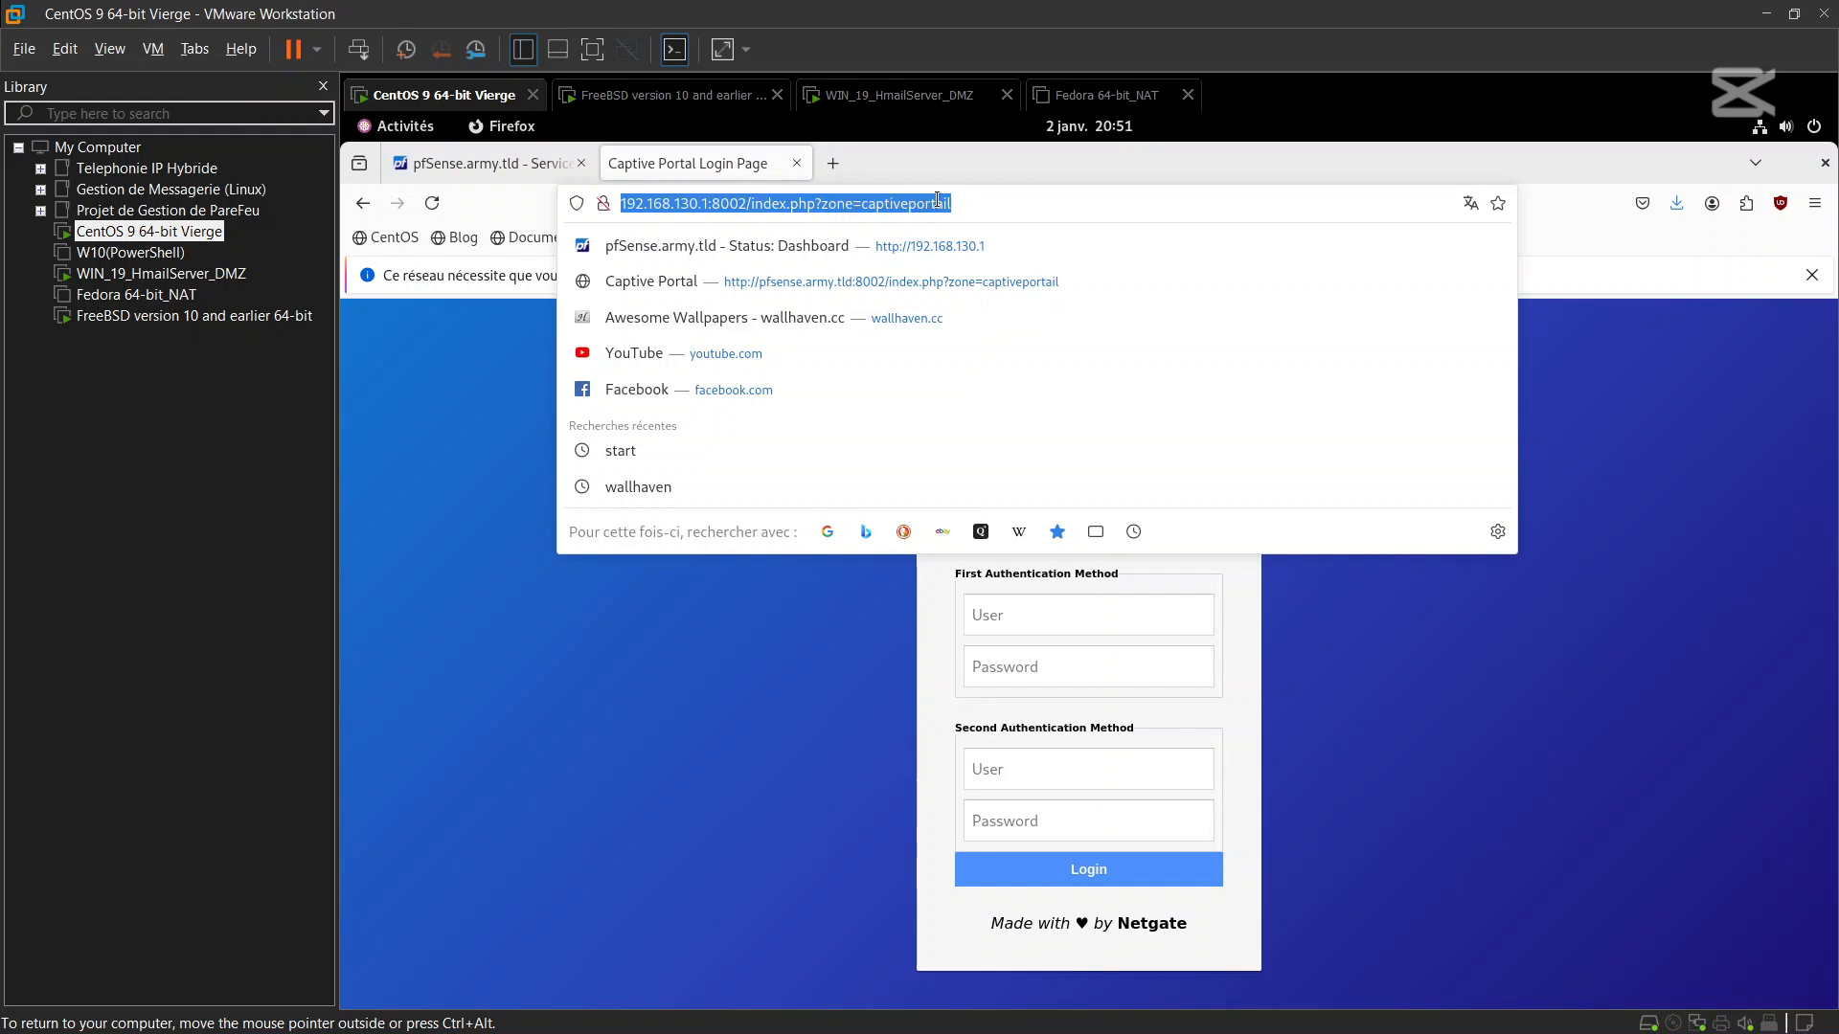
{"action": "left_click", "coordinate": [976, 201]}
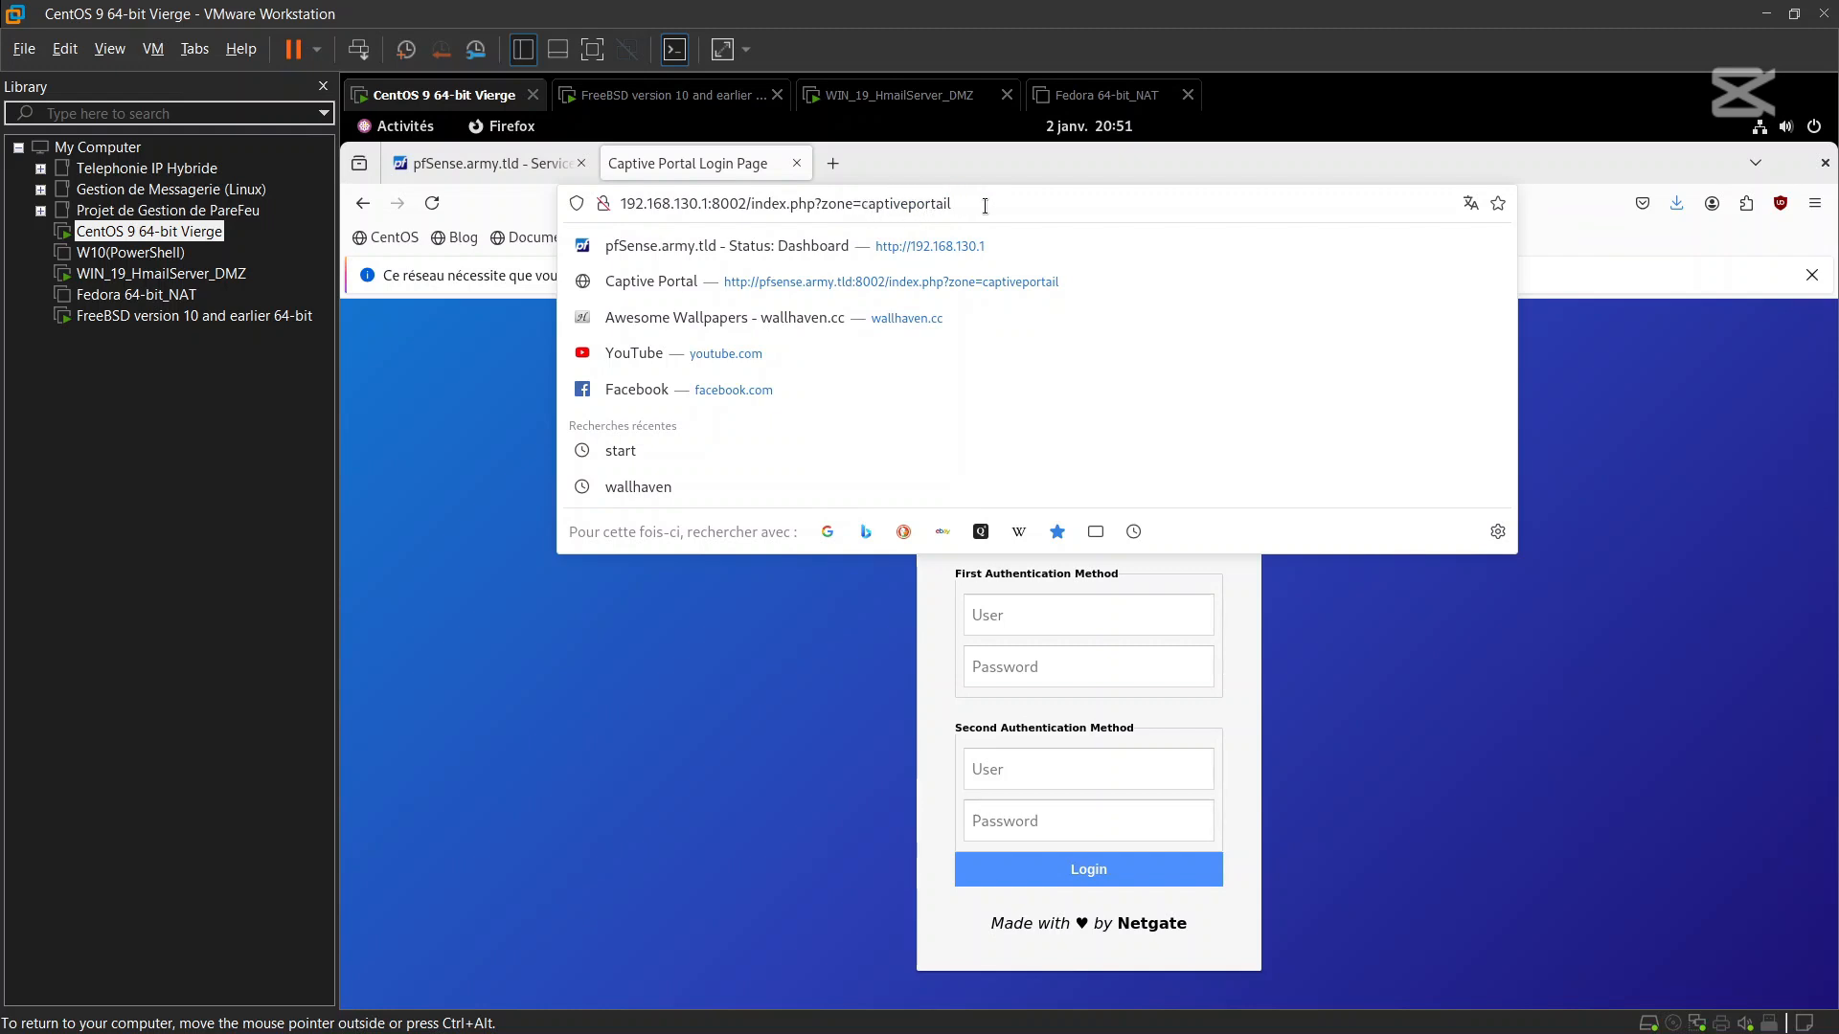
{"action": "left_click", "coordinate": [815, 623]}
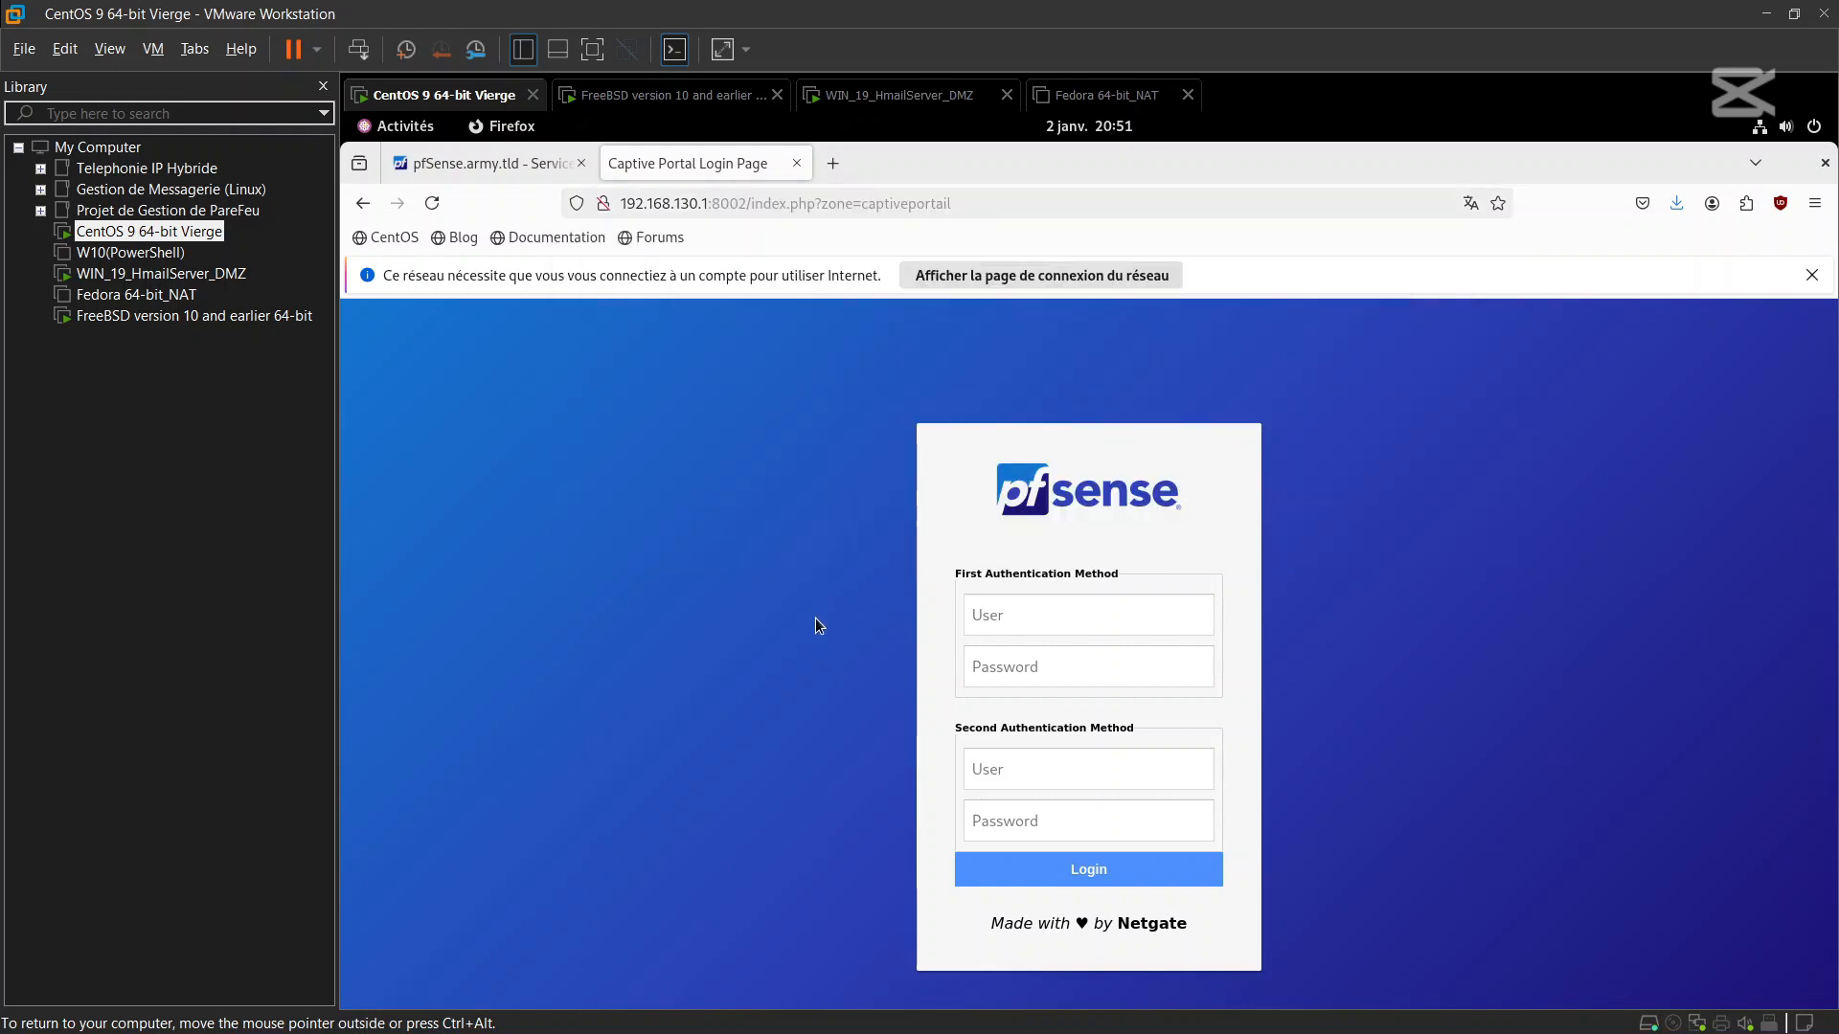
Return to the pfSense admin tab showing the FreeRADIUS Users list with bart
{"action": "left_click", "coordinate": [434, 165]}
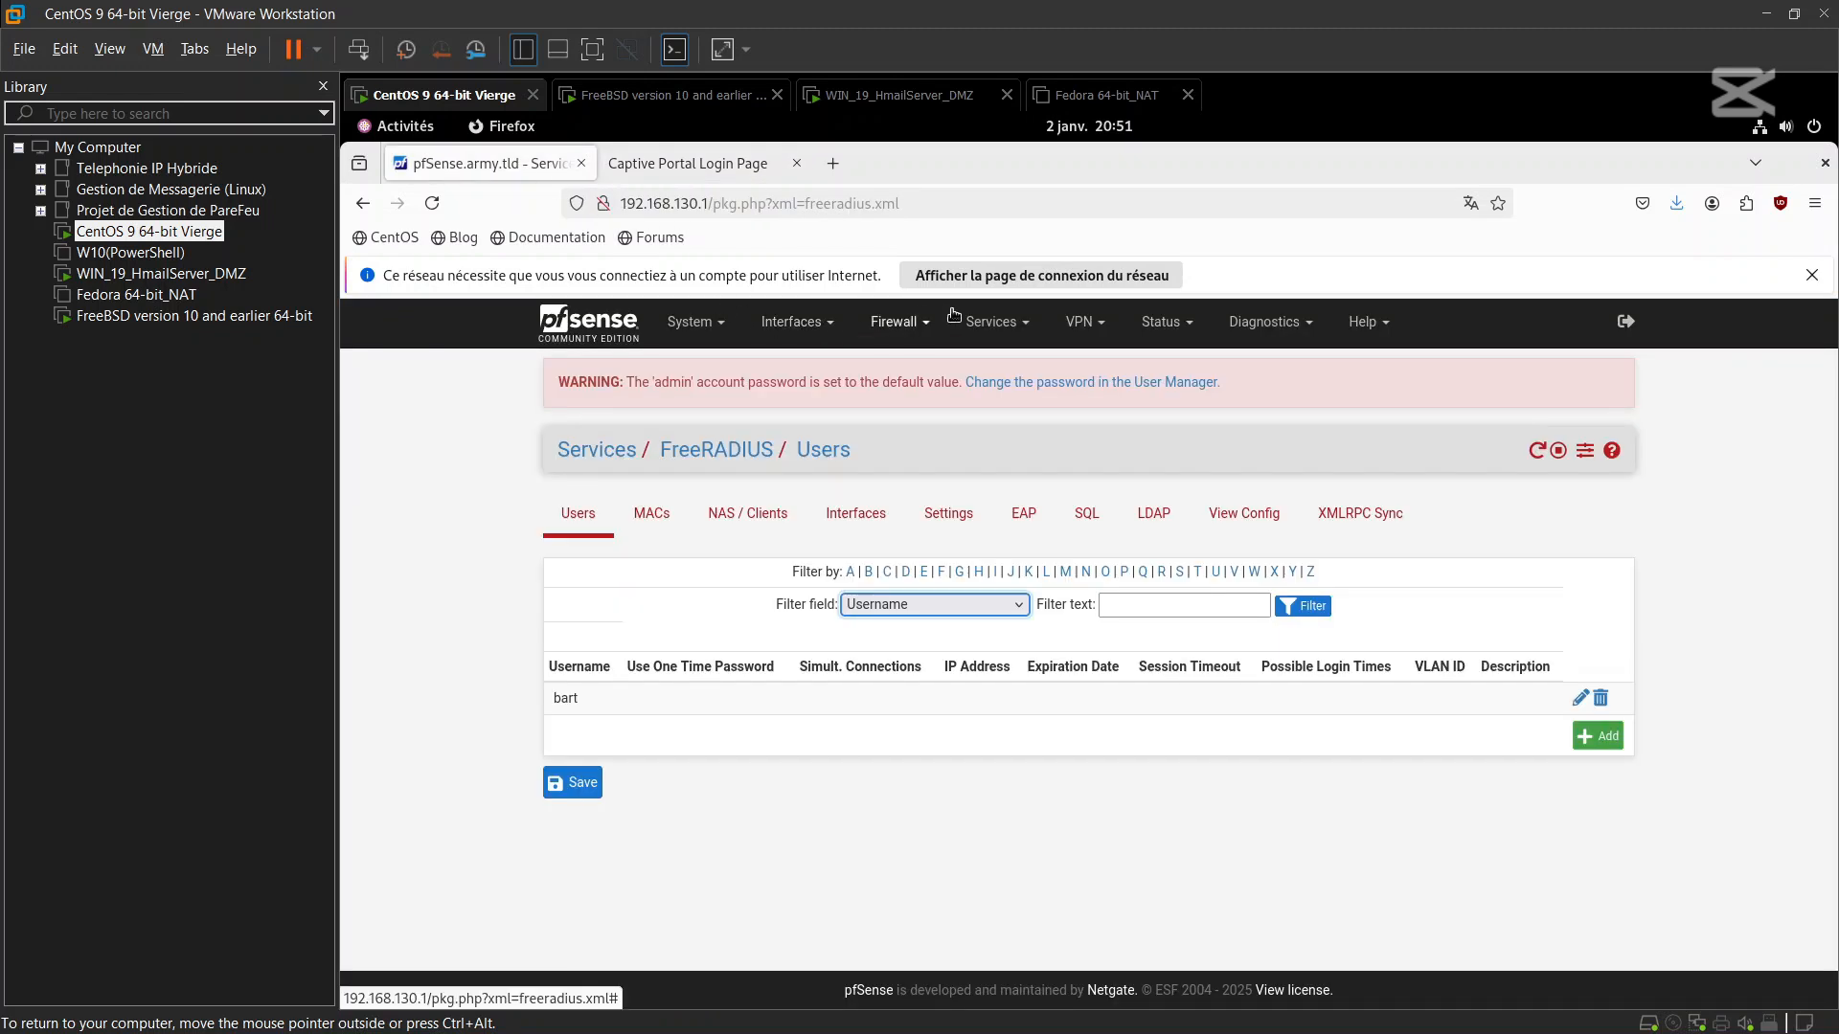
{"action": "left_click", "coordinate": [692, 167]}
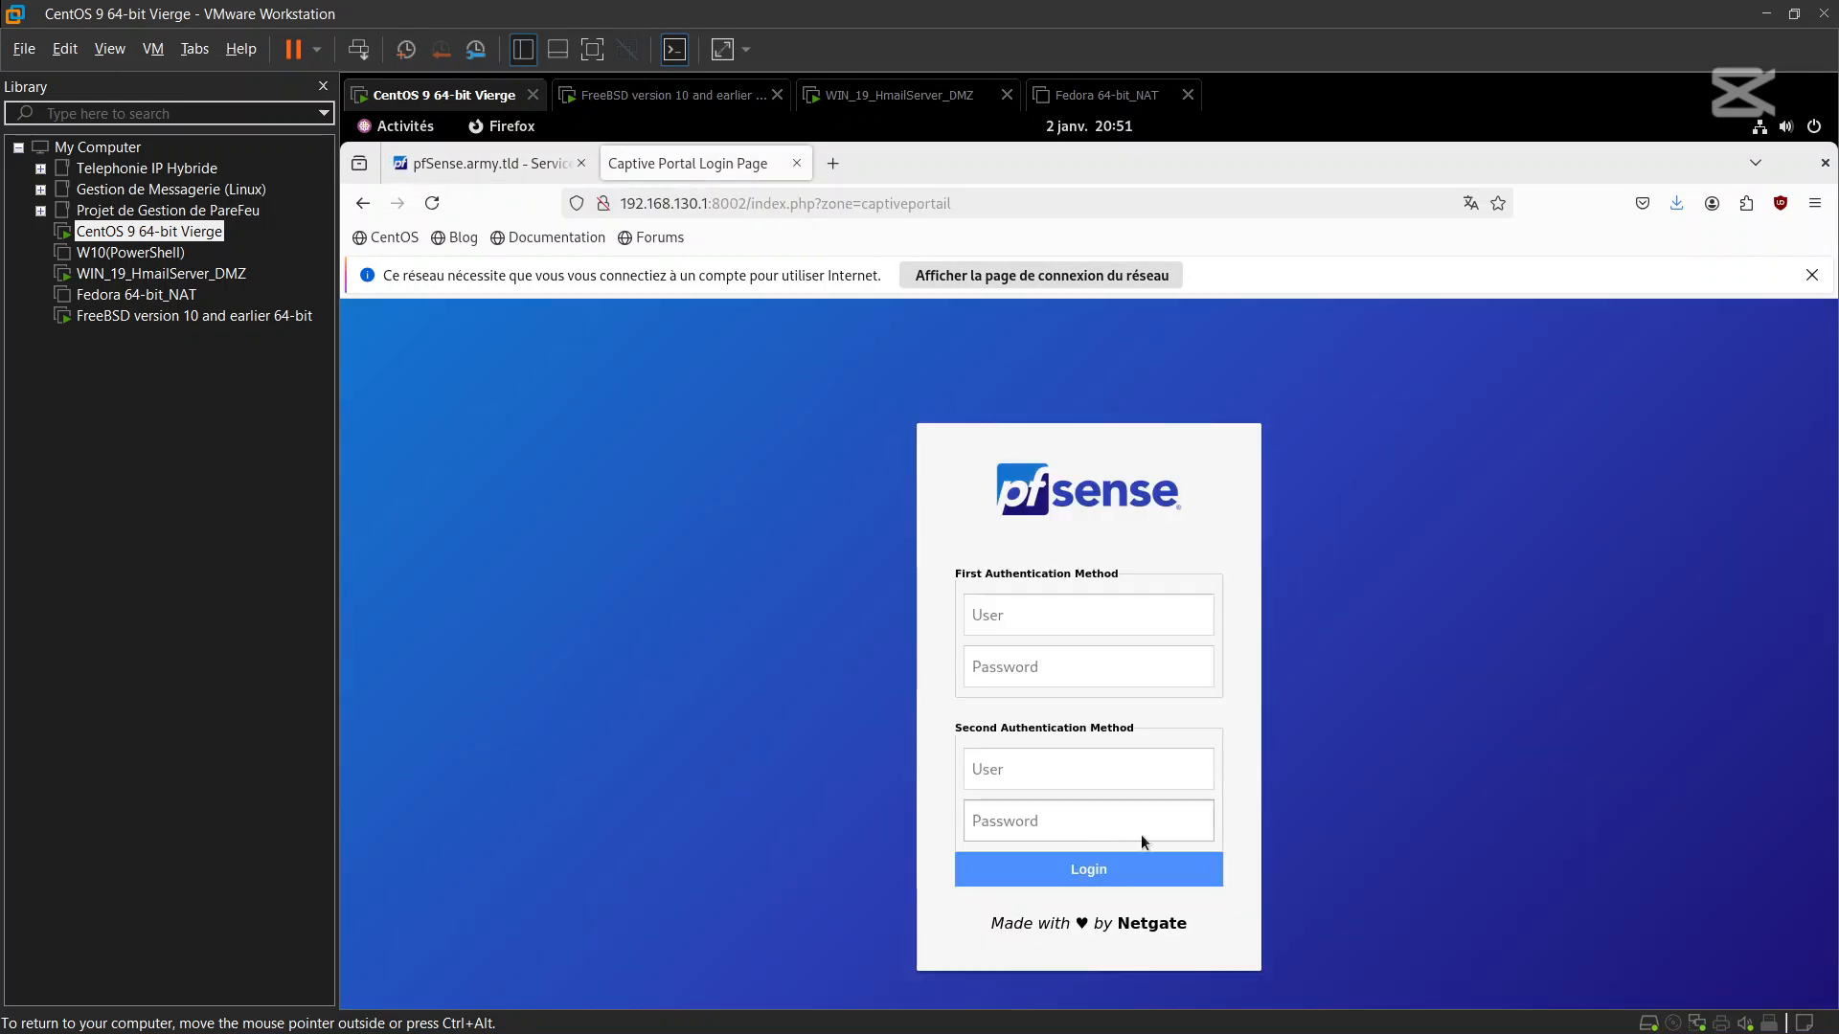
{"action": "left_click", "coordinate": [490, 158]}
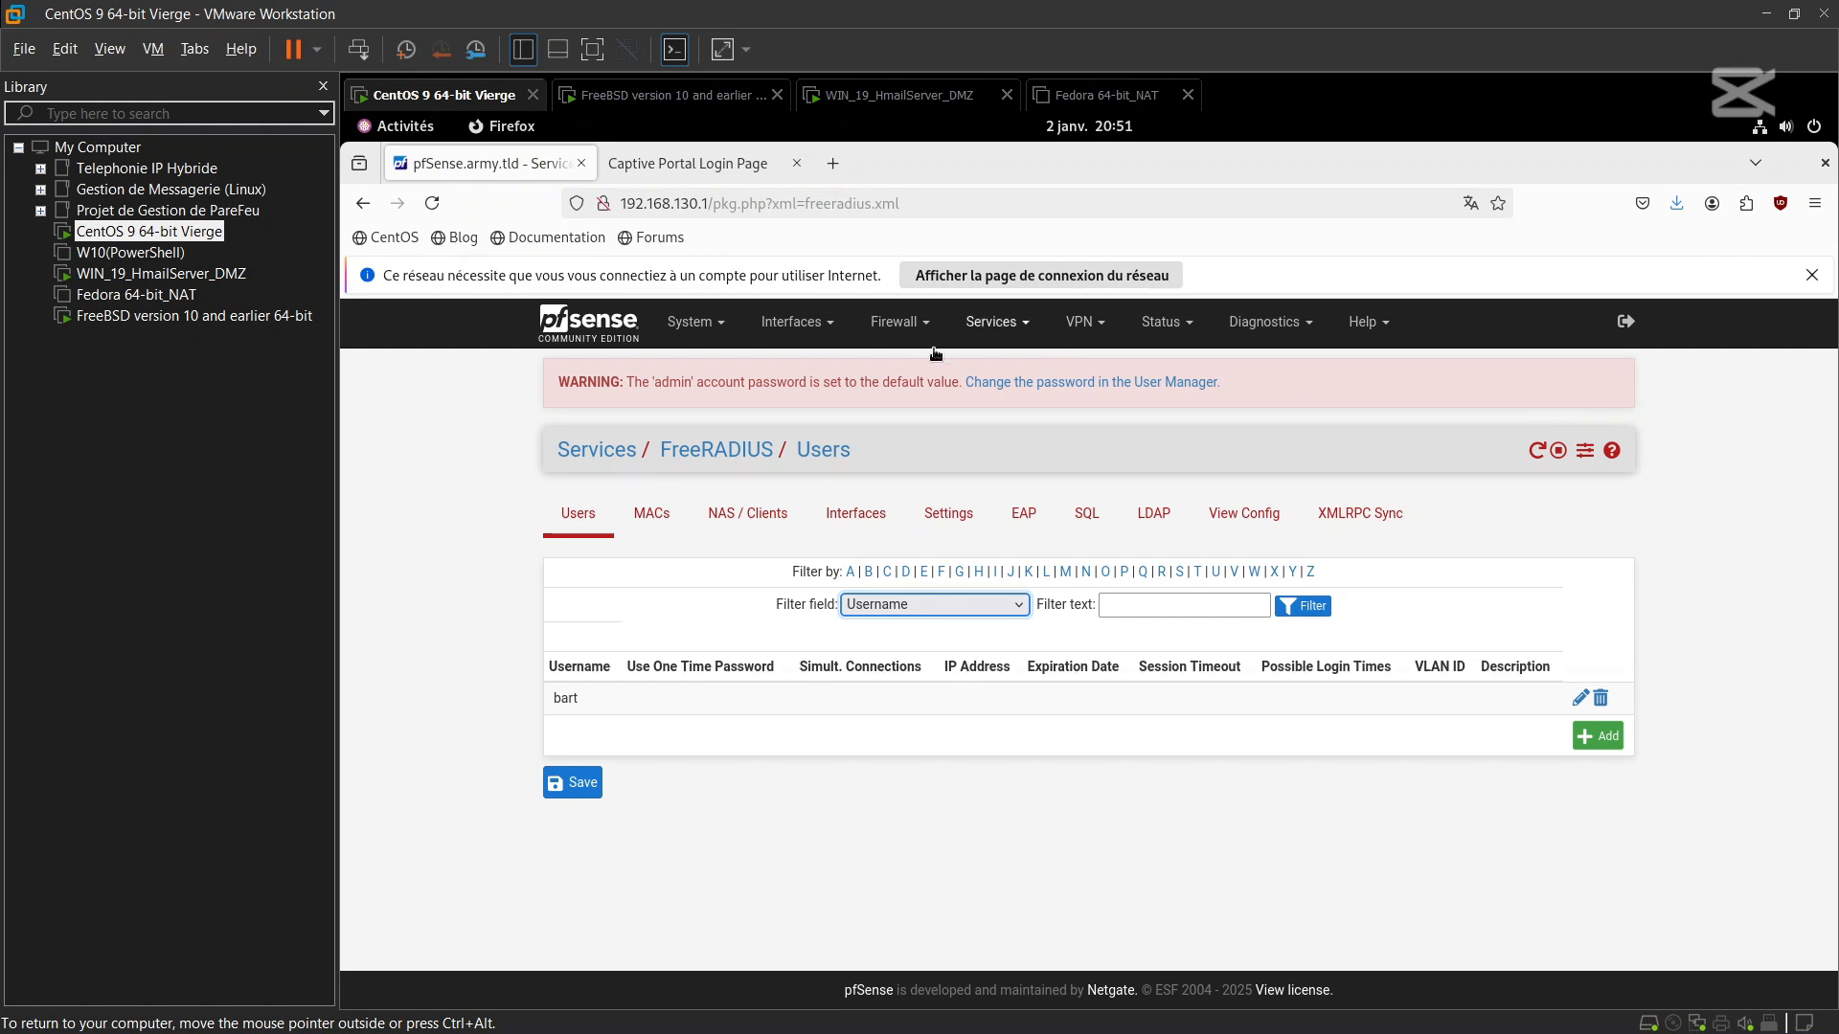
Edit the CaptivePortail zone under Services > Captive Portal and locate its login-page image settings
{"action": "left_click", "coordinate": [987, 323]}
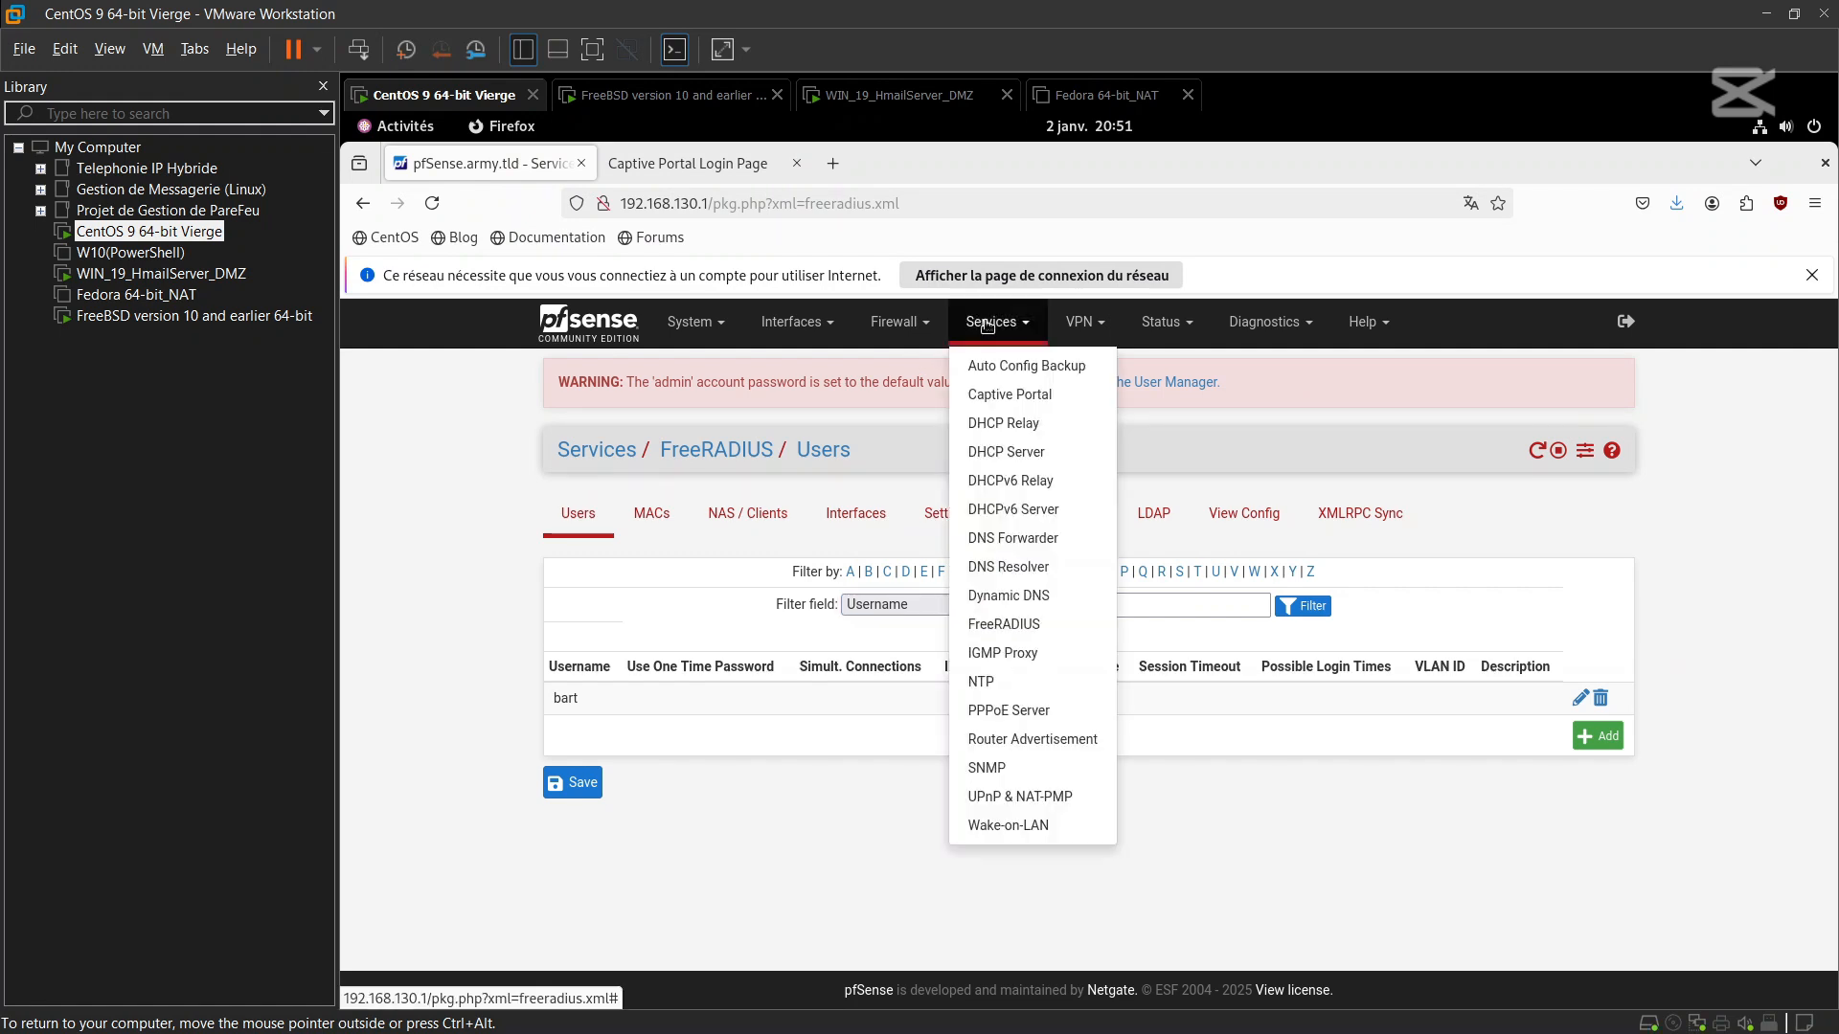
{"action": "left_click", "coordinate": [997, 394]}
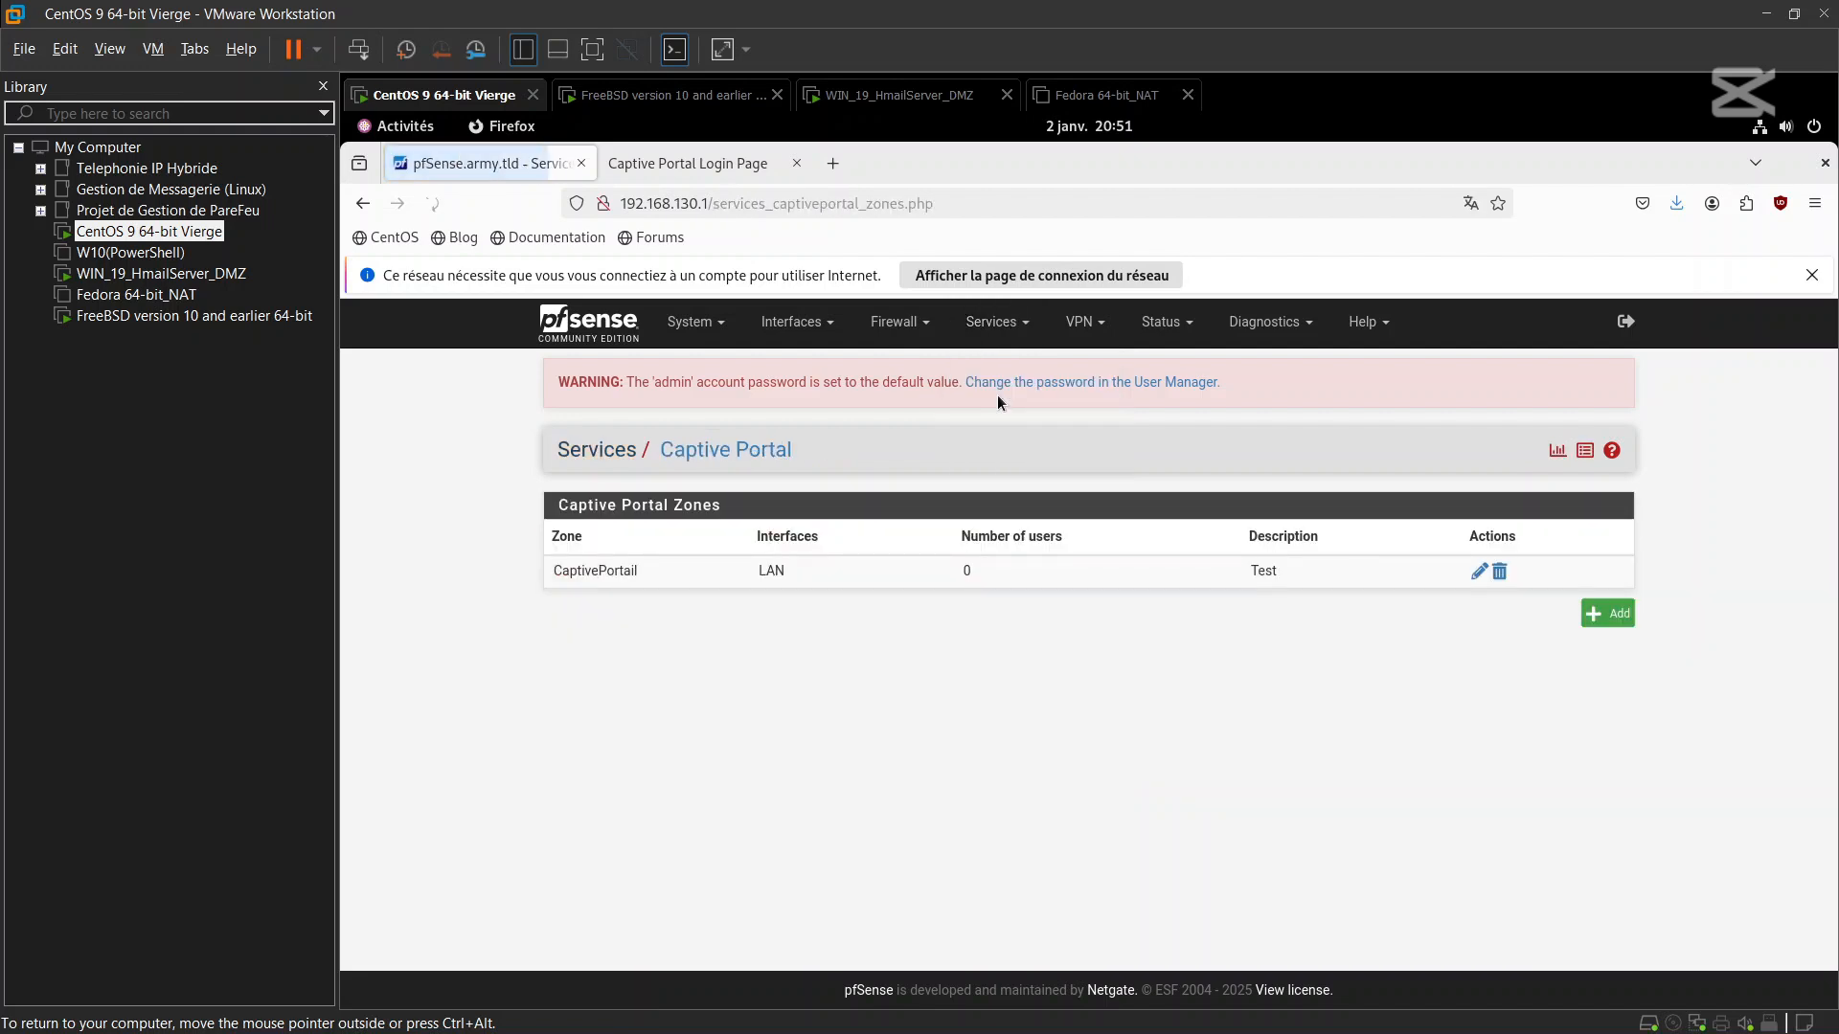
{"action": "left_click", "coordinate": [1481, 574]}
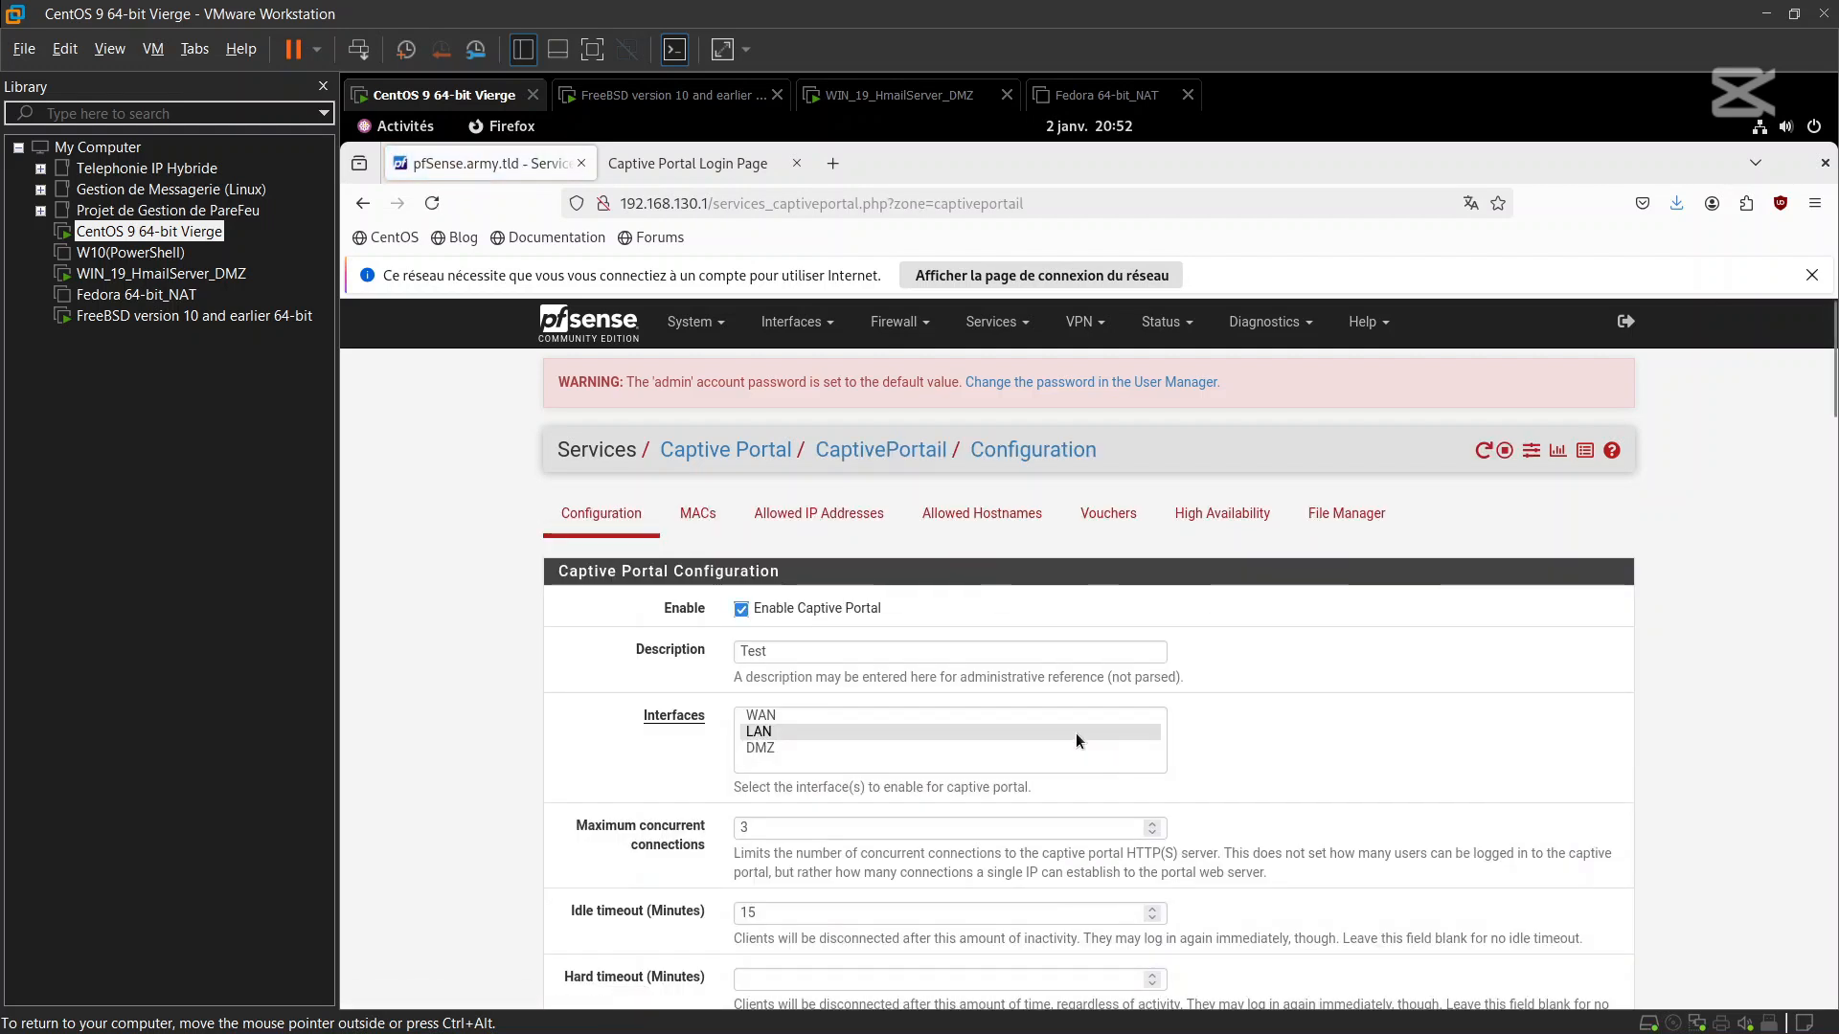
{"action": "scroll", "coordinate": [1077, 733], "scroll_direction": "down", "scroll_amount": 8}
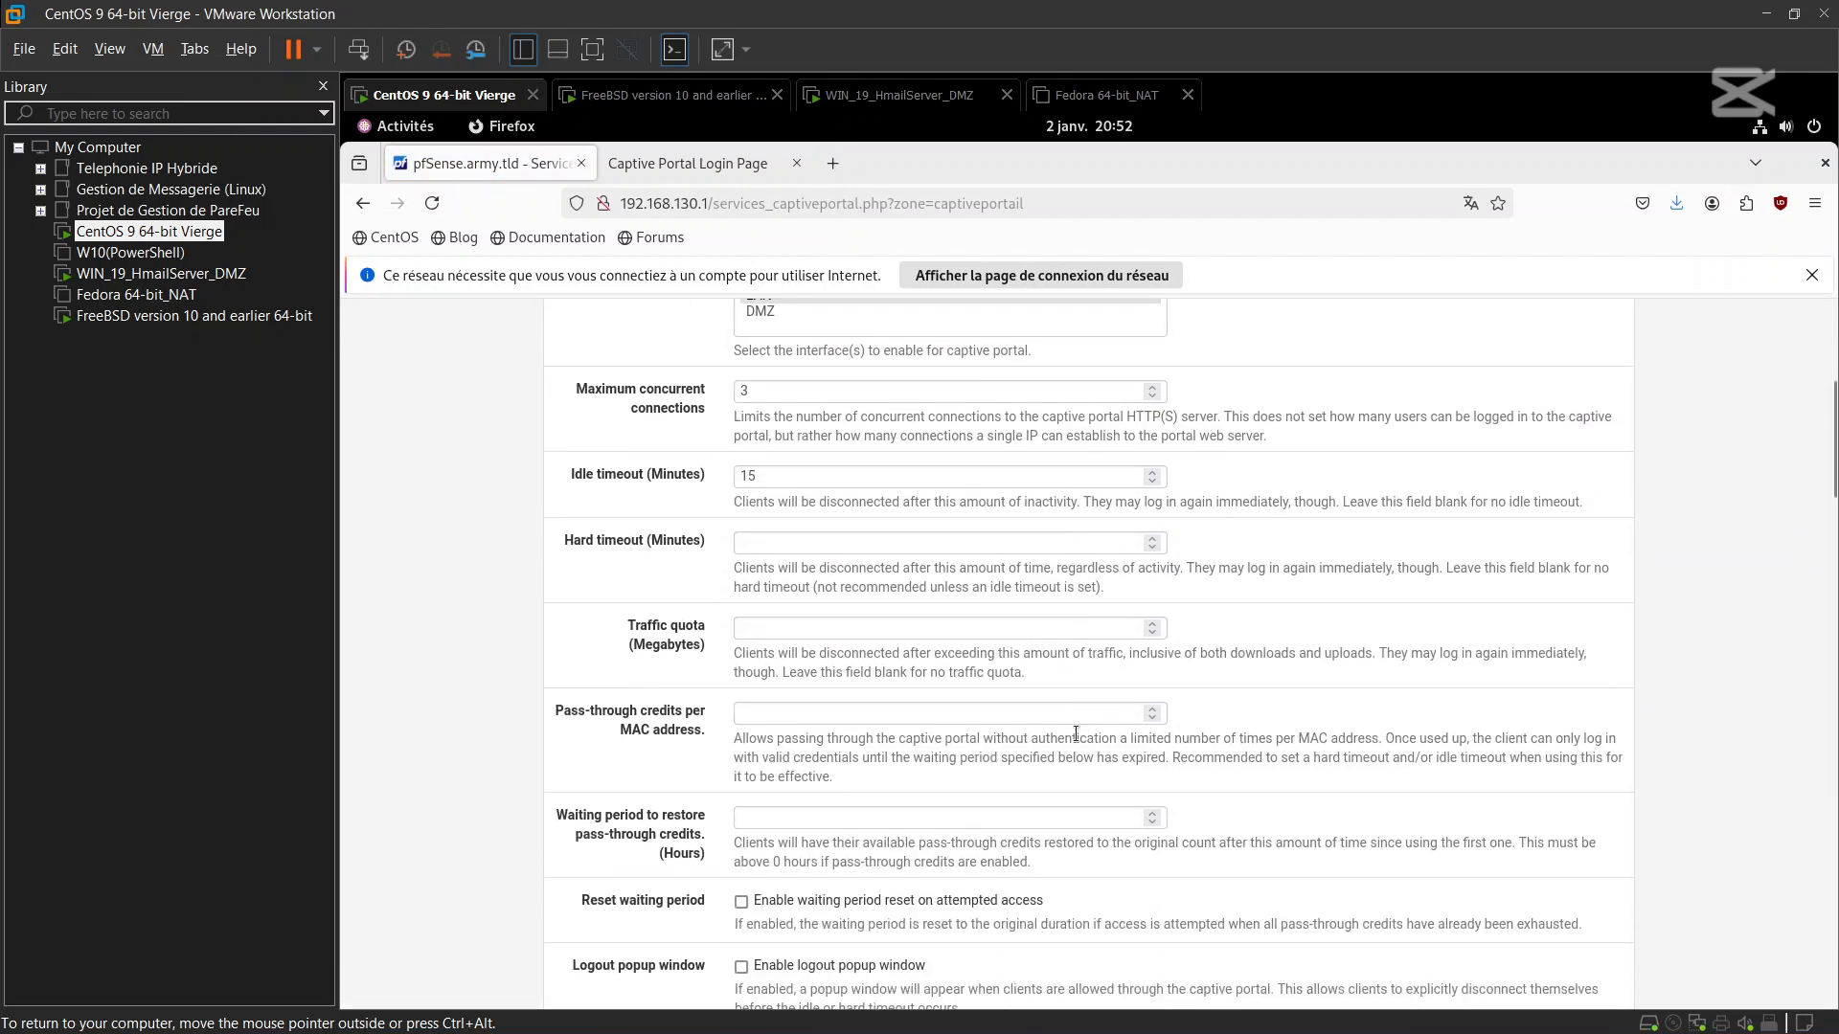
{"action": "scroll", "coordinate": [1076, 732], "scroll_direction": "down", "scroll_amount": 4}
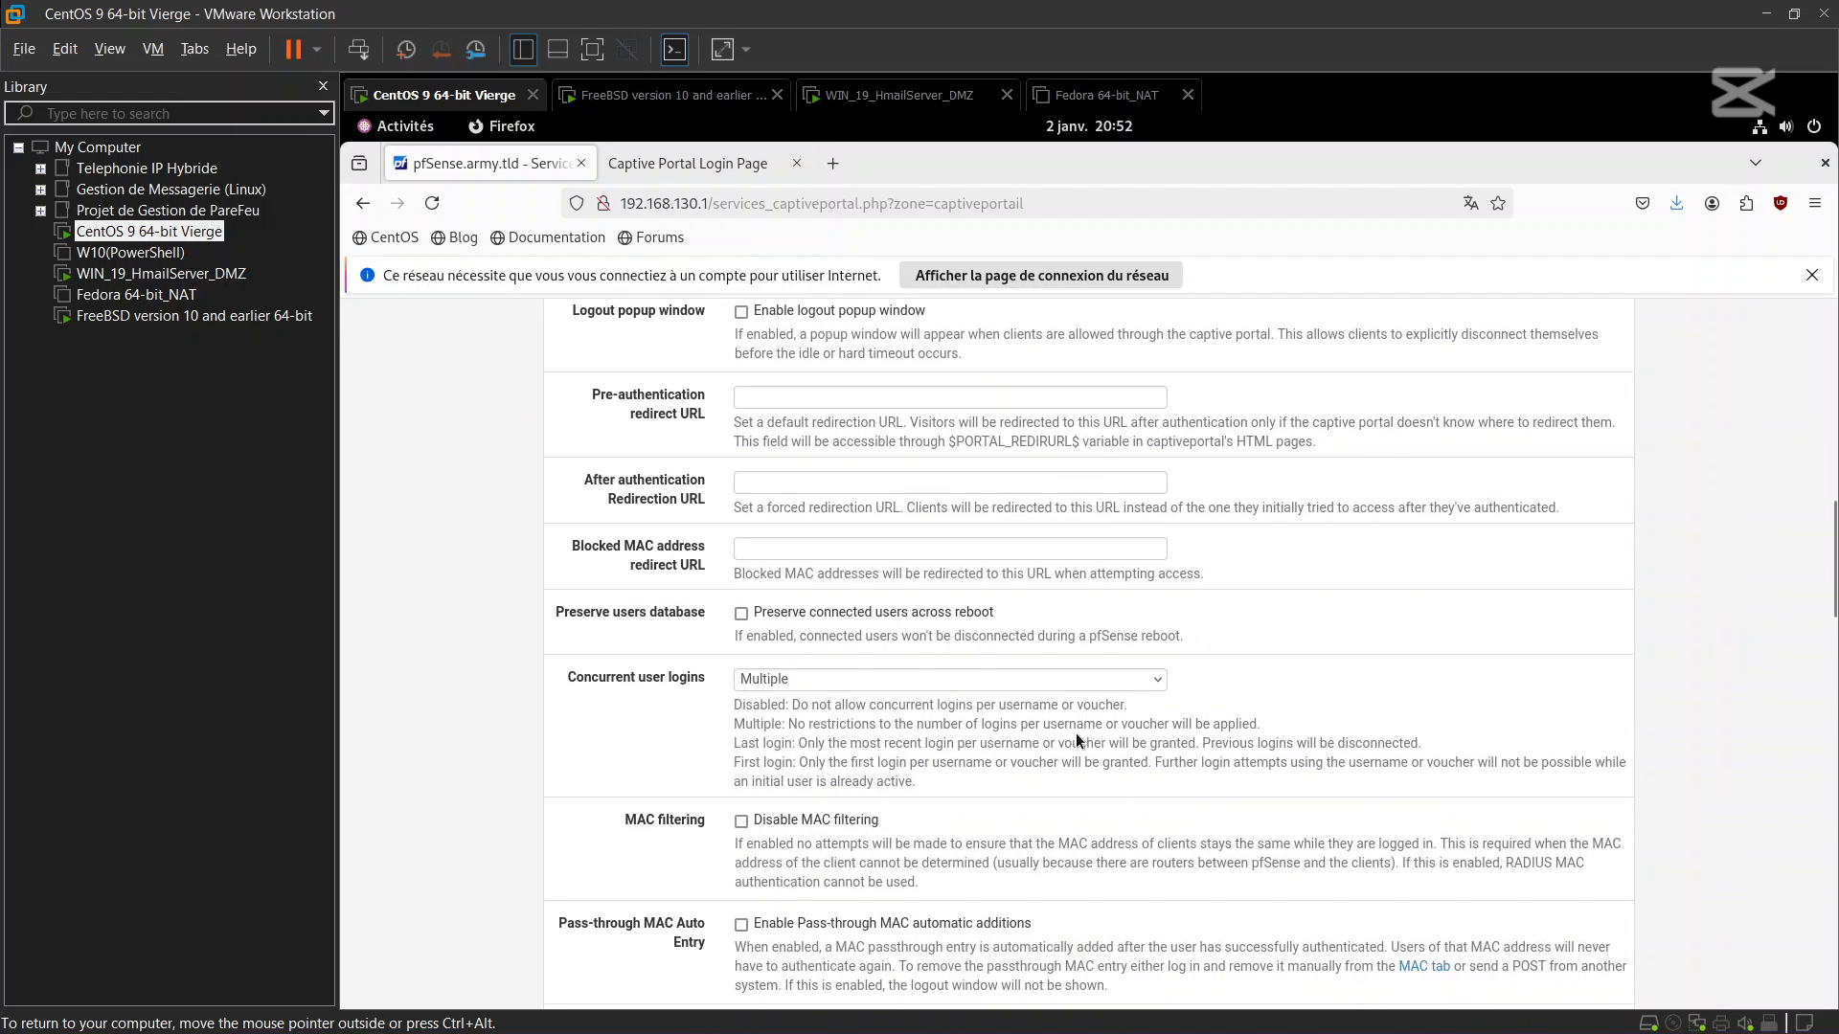
{"action": "scroll", "coordinate": [1077, 734], "scroll_direction": "down", "scroll_amount": 11}
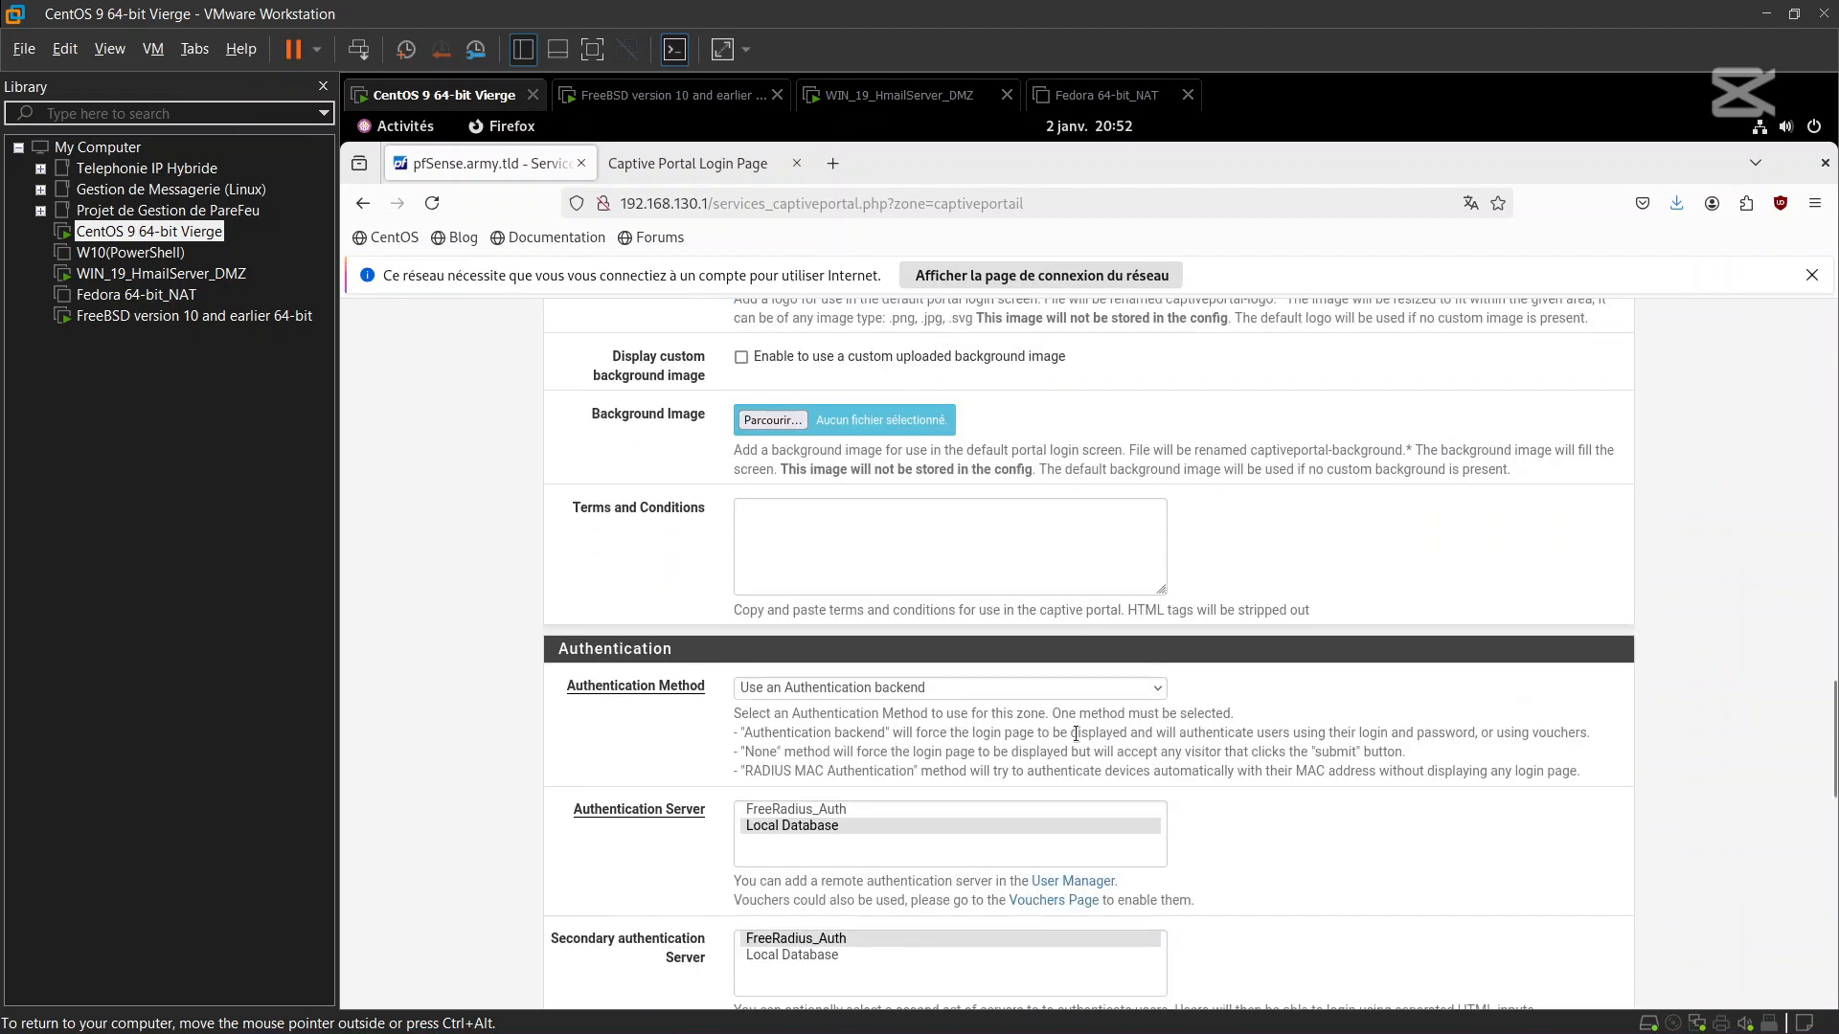
{"action": "scroll", "coordinate": [1076, 734], "scroll_direction": "up", "scroll_amount": 2}
{"action": "scroll", "coordinate": [1076, 740], "scroll_direction": "up", "scroll_amount": 1}
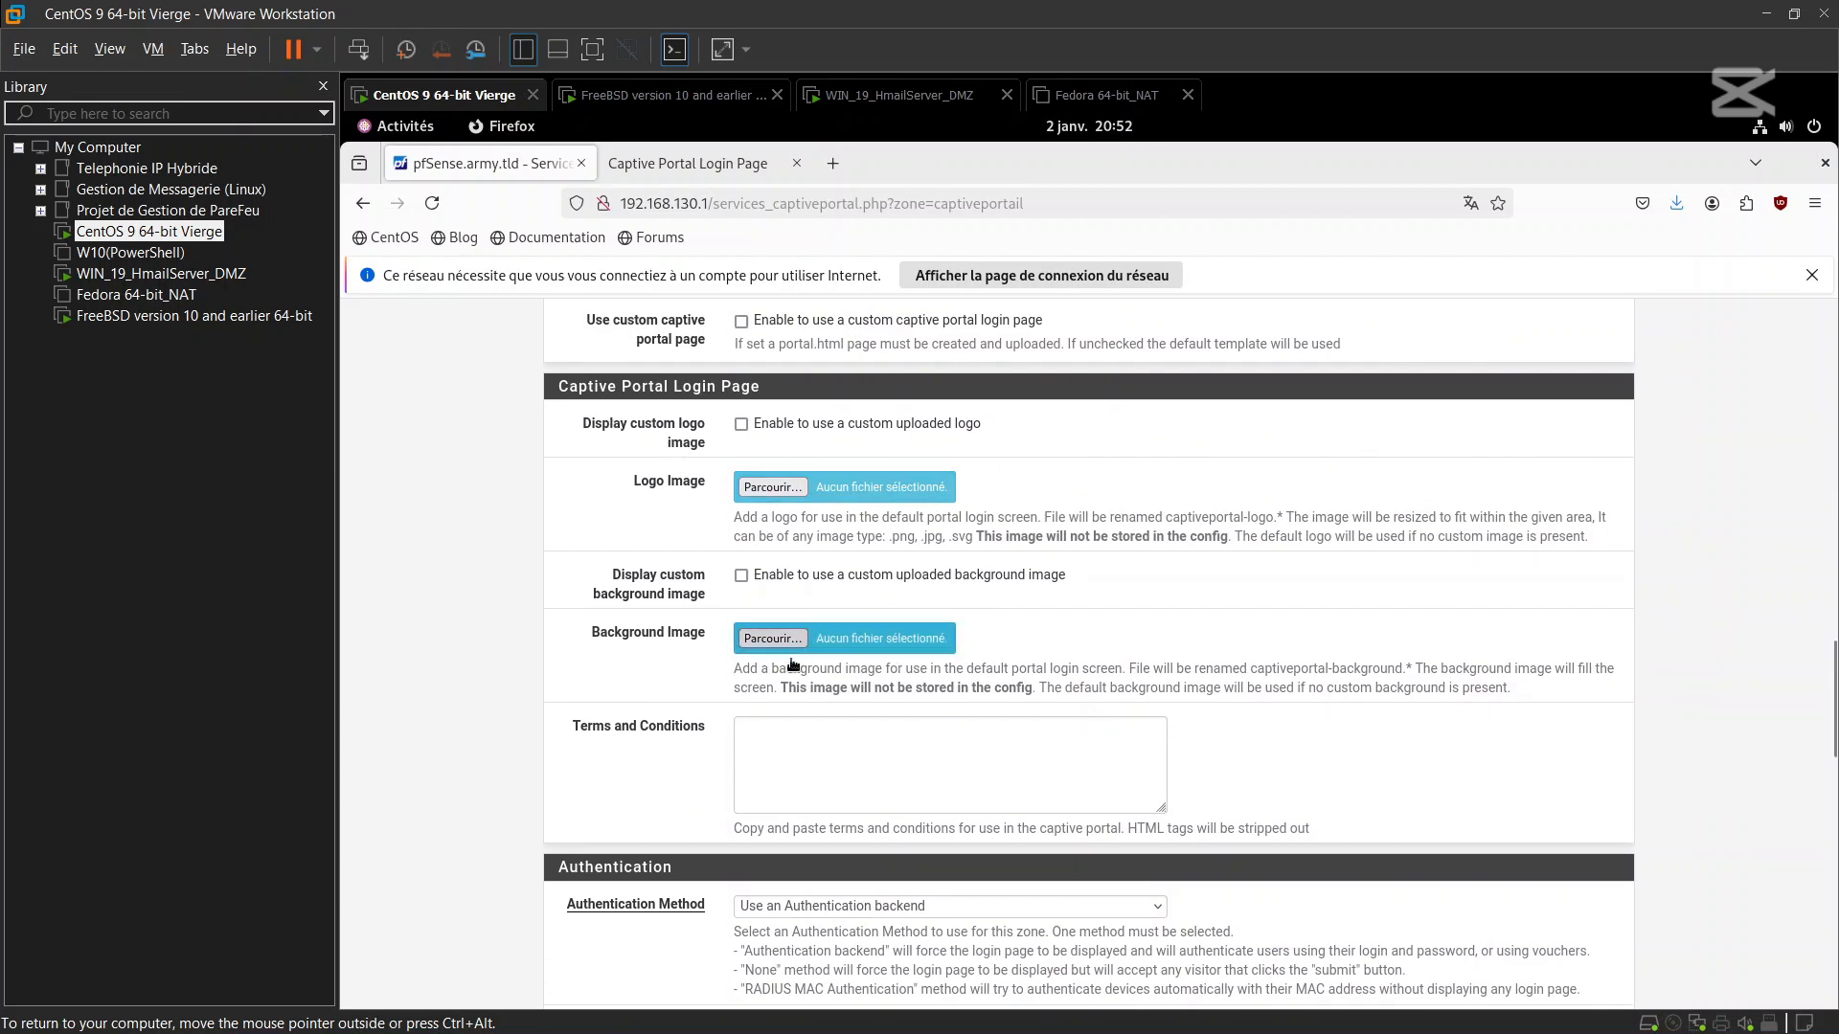
Choose the red START button PNG from Téléchargements as the portal logo image
{"action": "left_click", "coordinate": [769, 493]}
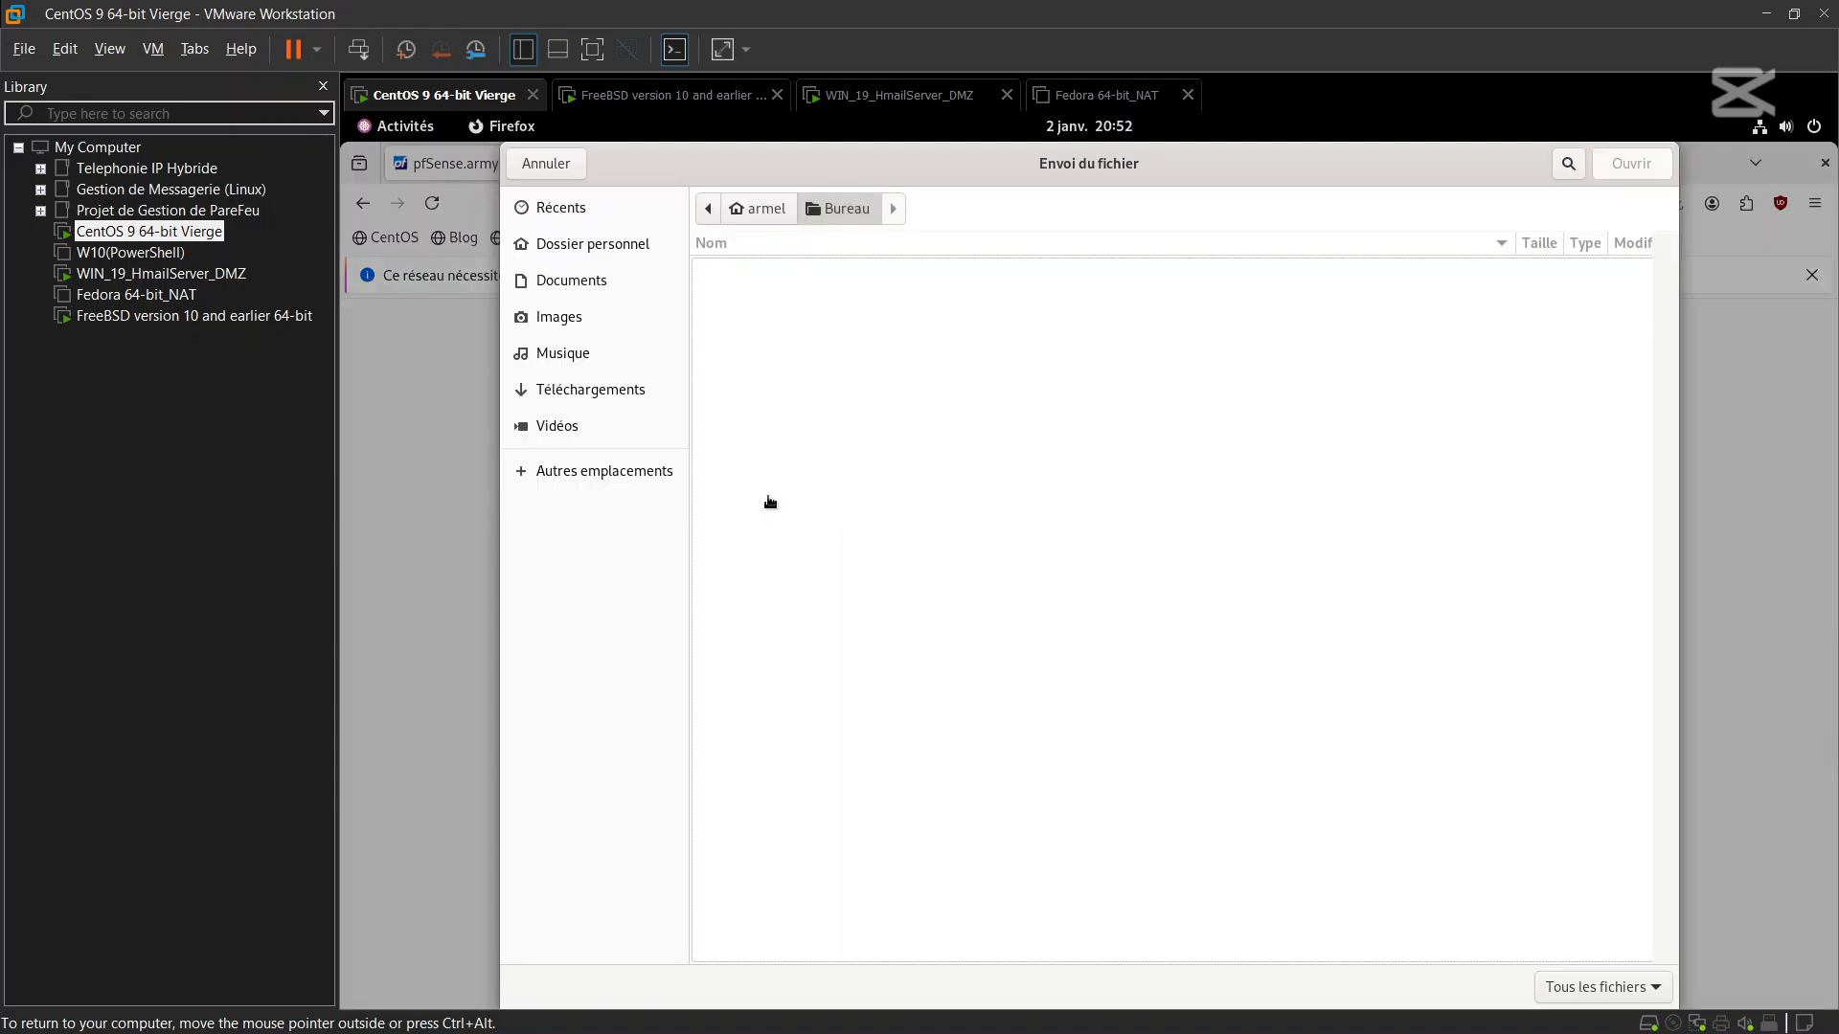
{"action": "left_click", "coordinate": [628, 388]}
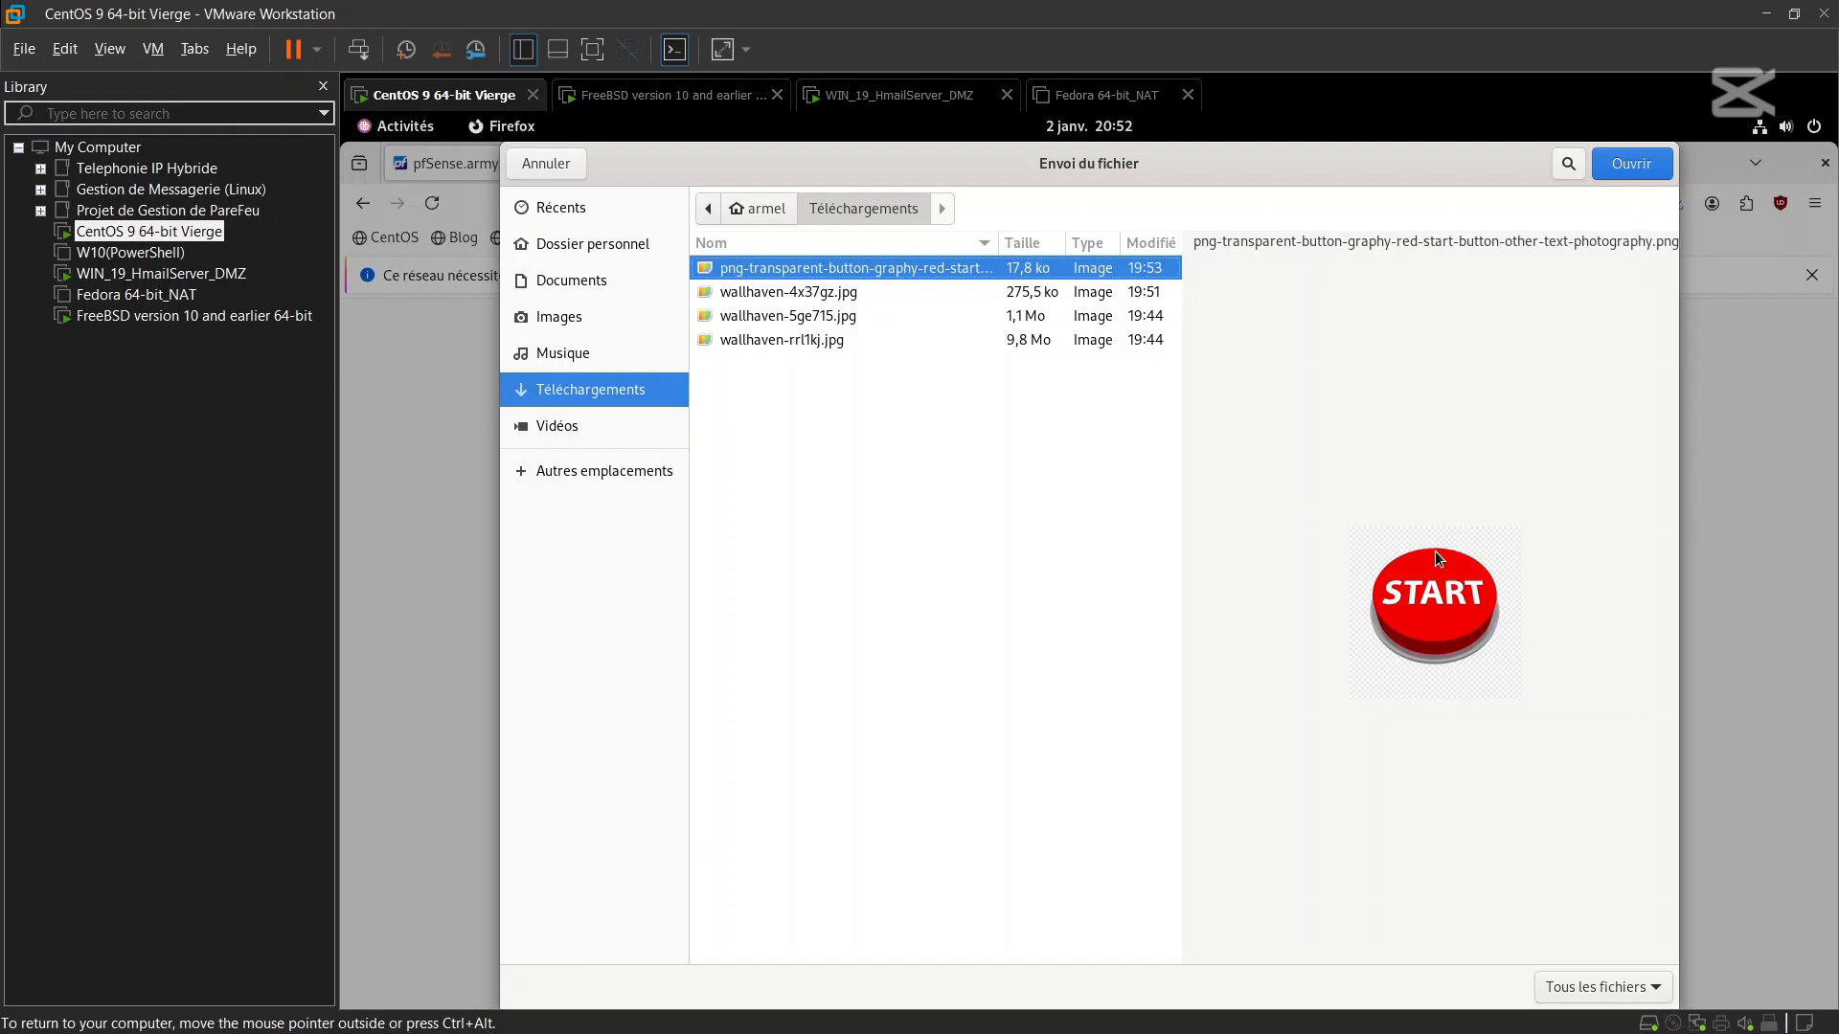
{"action": "left_click", "coordinate": [1631, 164]}
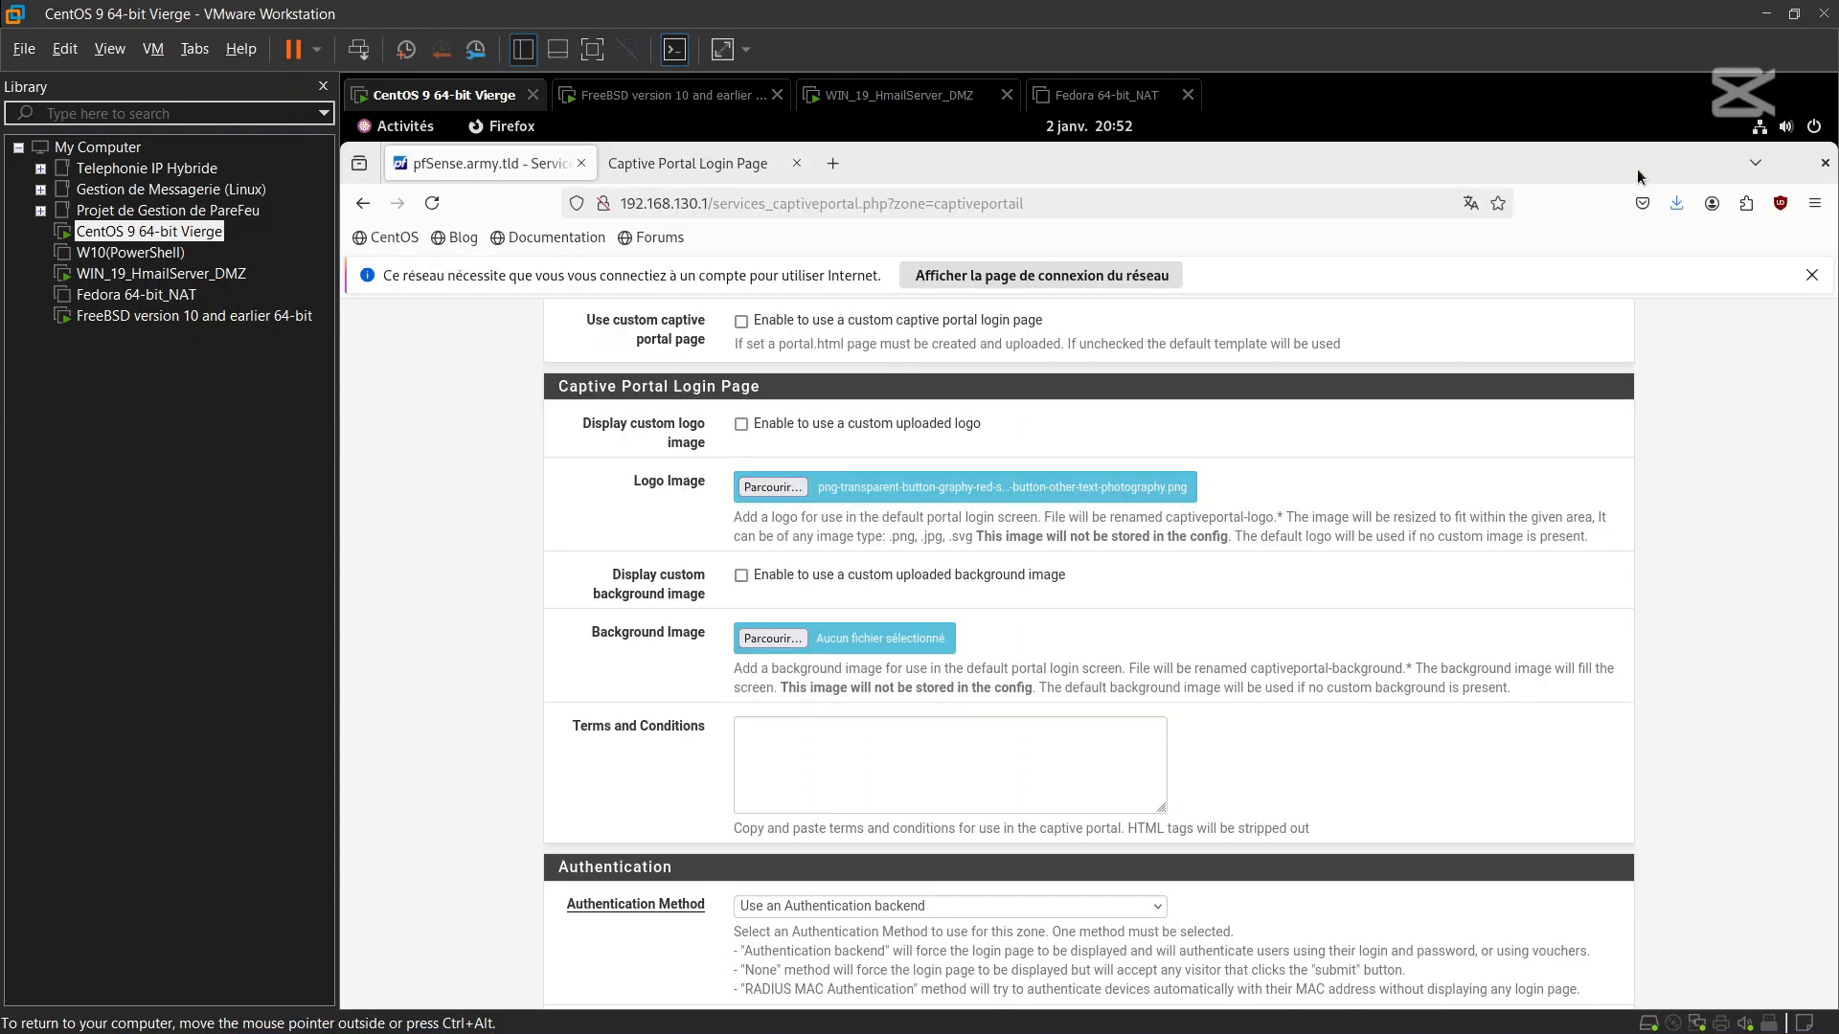
Choose wallhaven-rrl1kj.jpg as the portal background image
{"action": "left_click", "coordinate": [755, 639]}
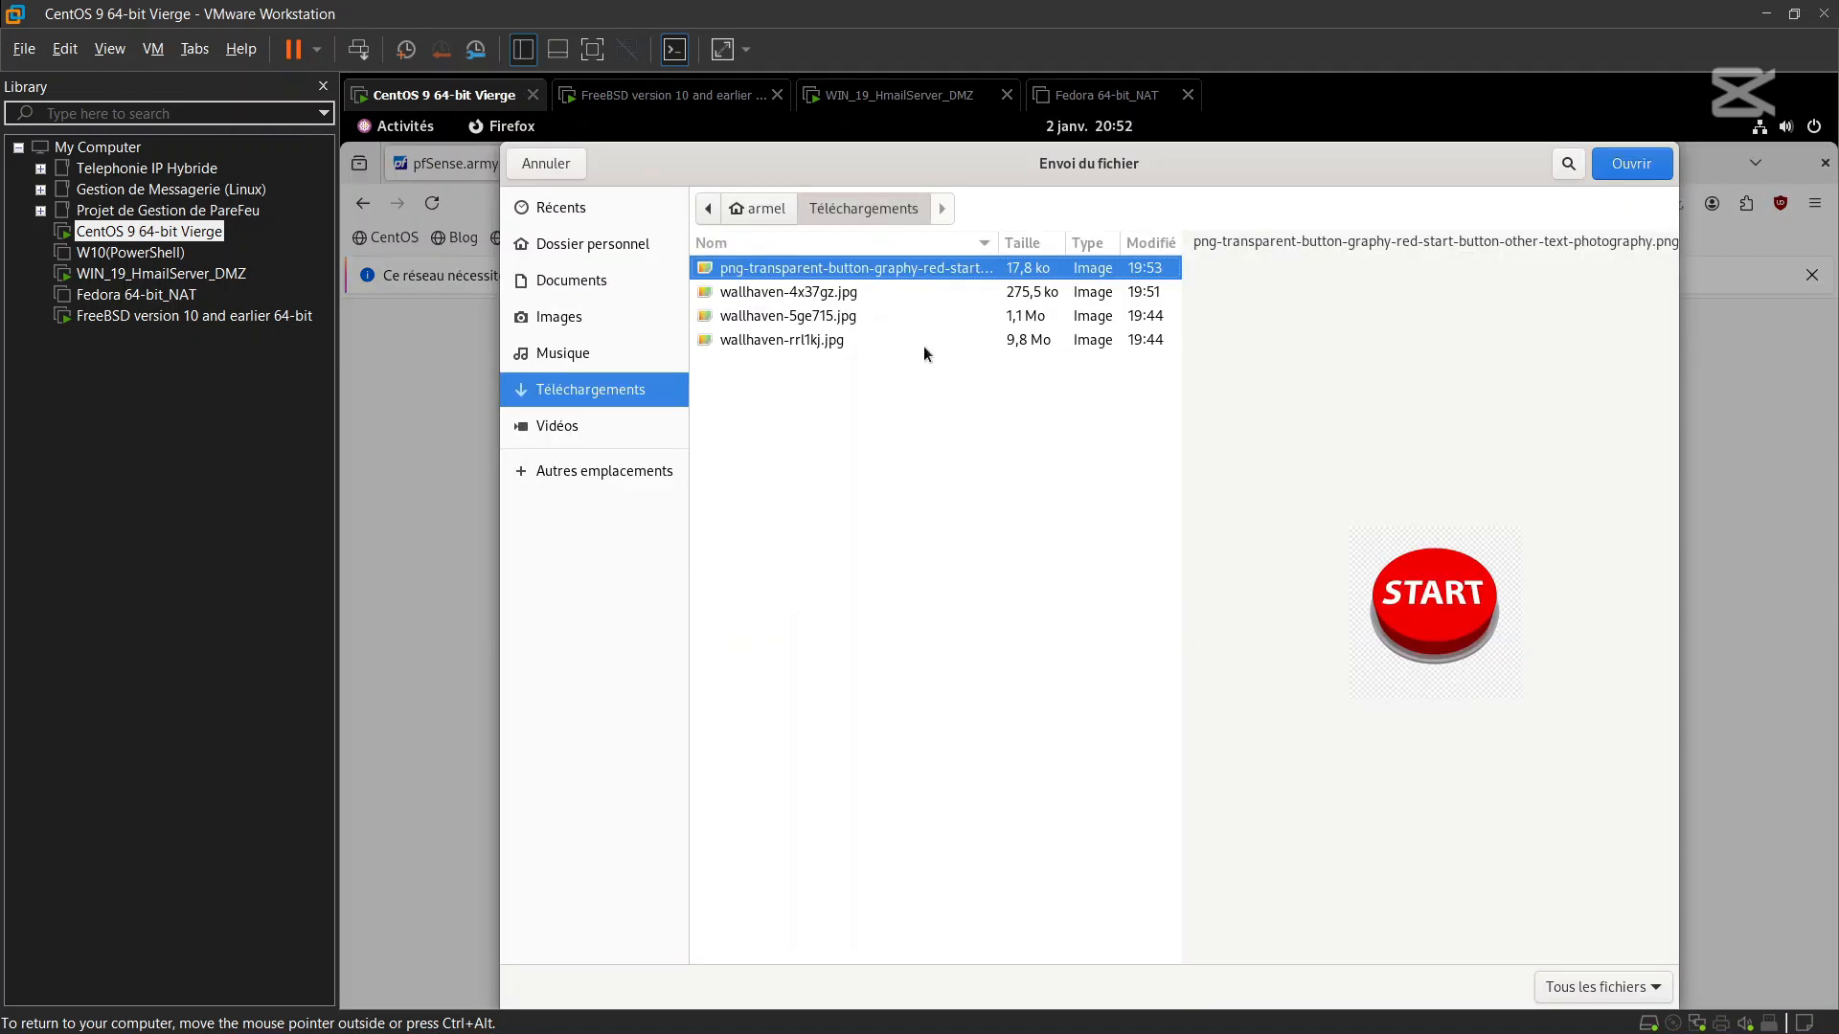
{"action": "left_click", "coordinate": [877, 292]}
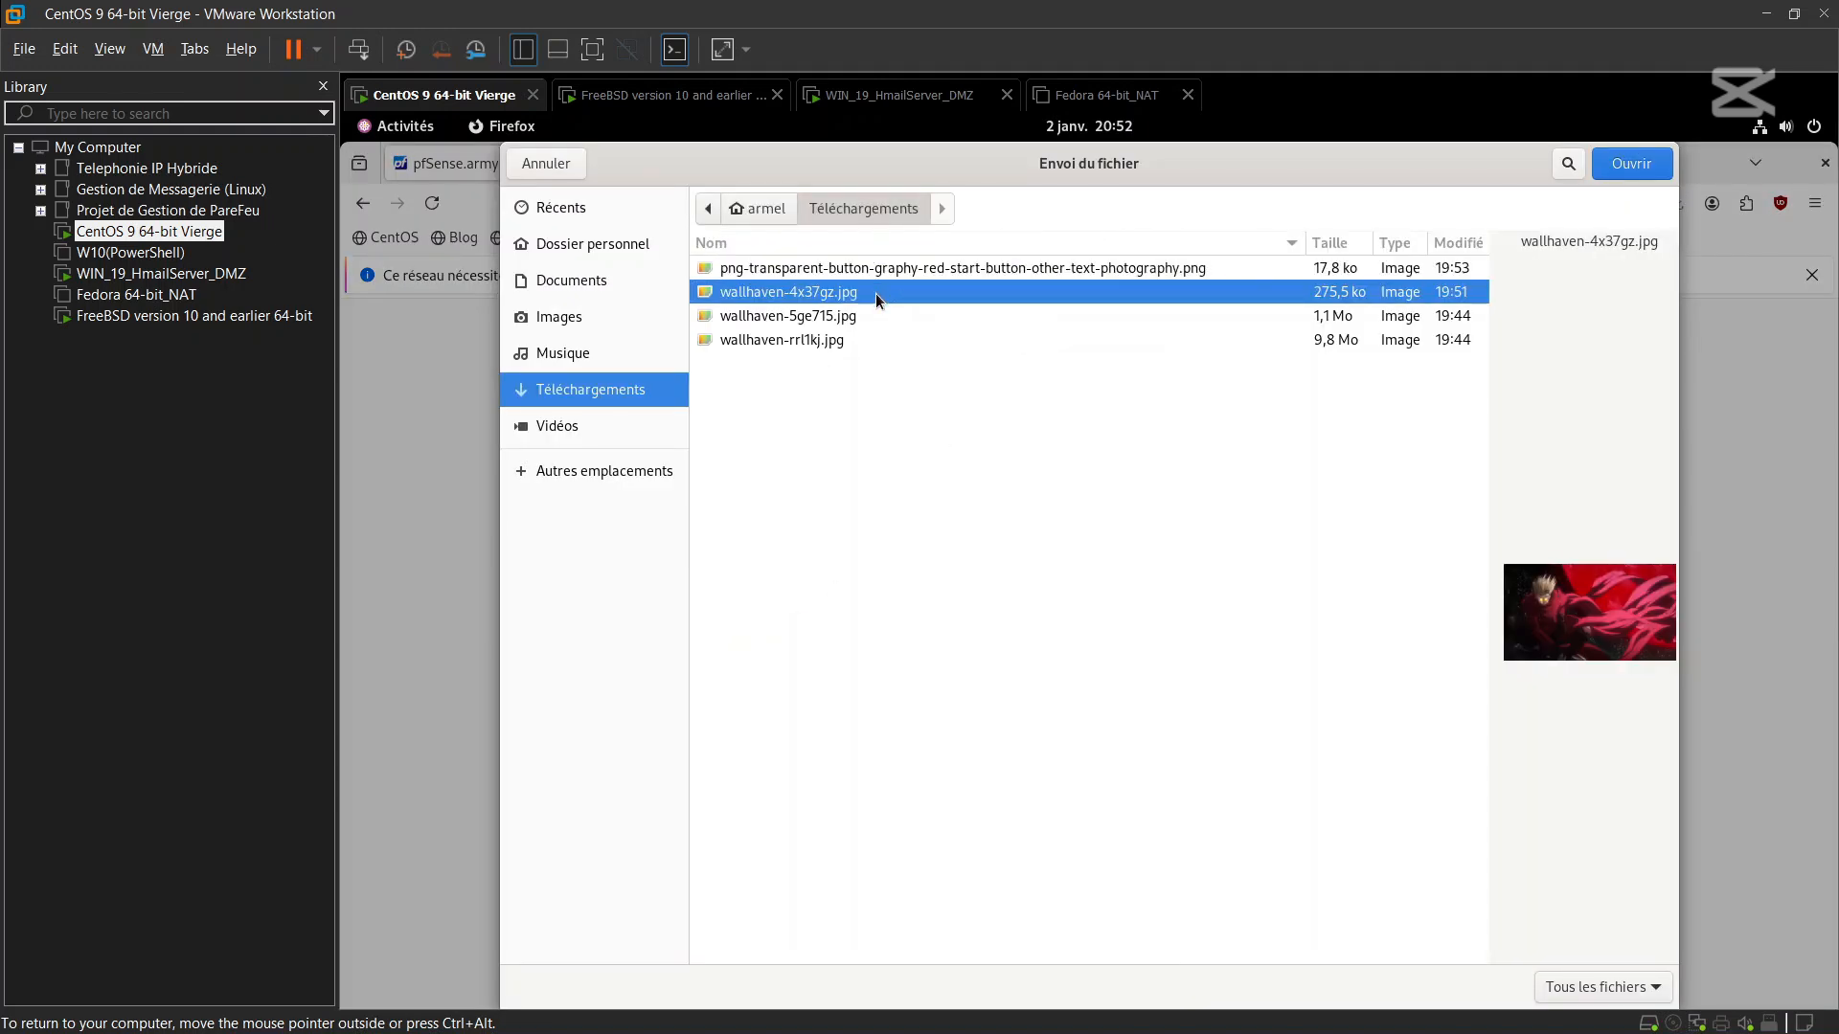
{"action": "left_click", "coordinate": [870, 317]}
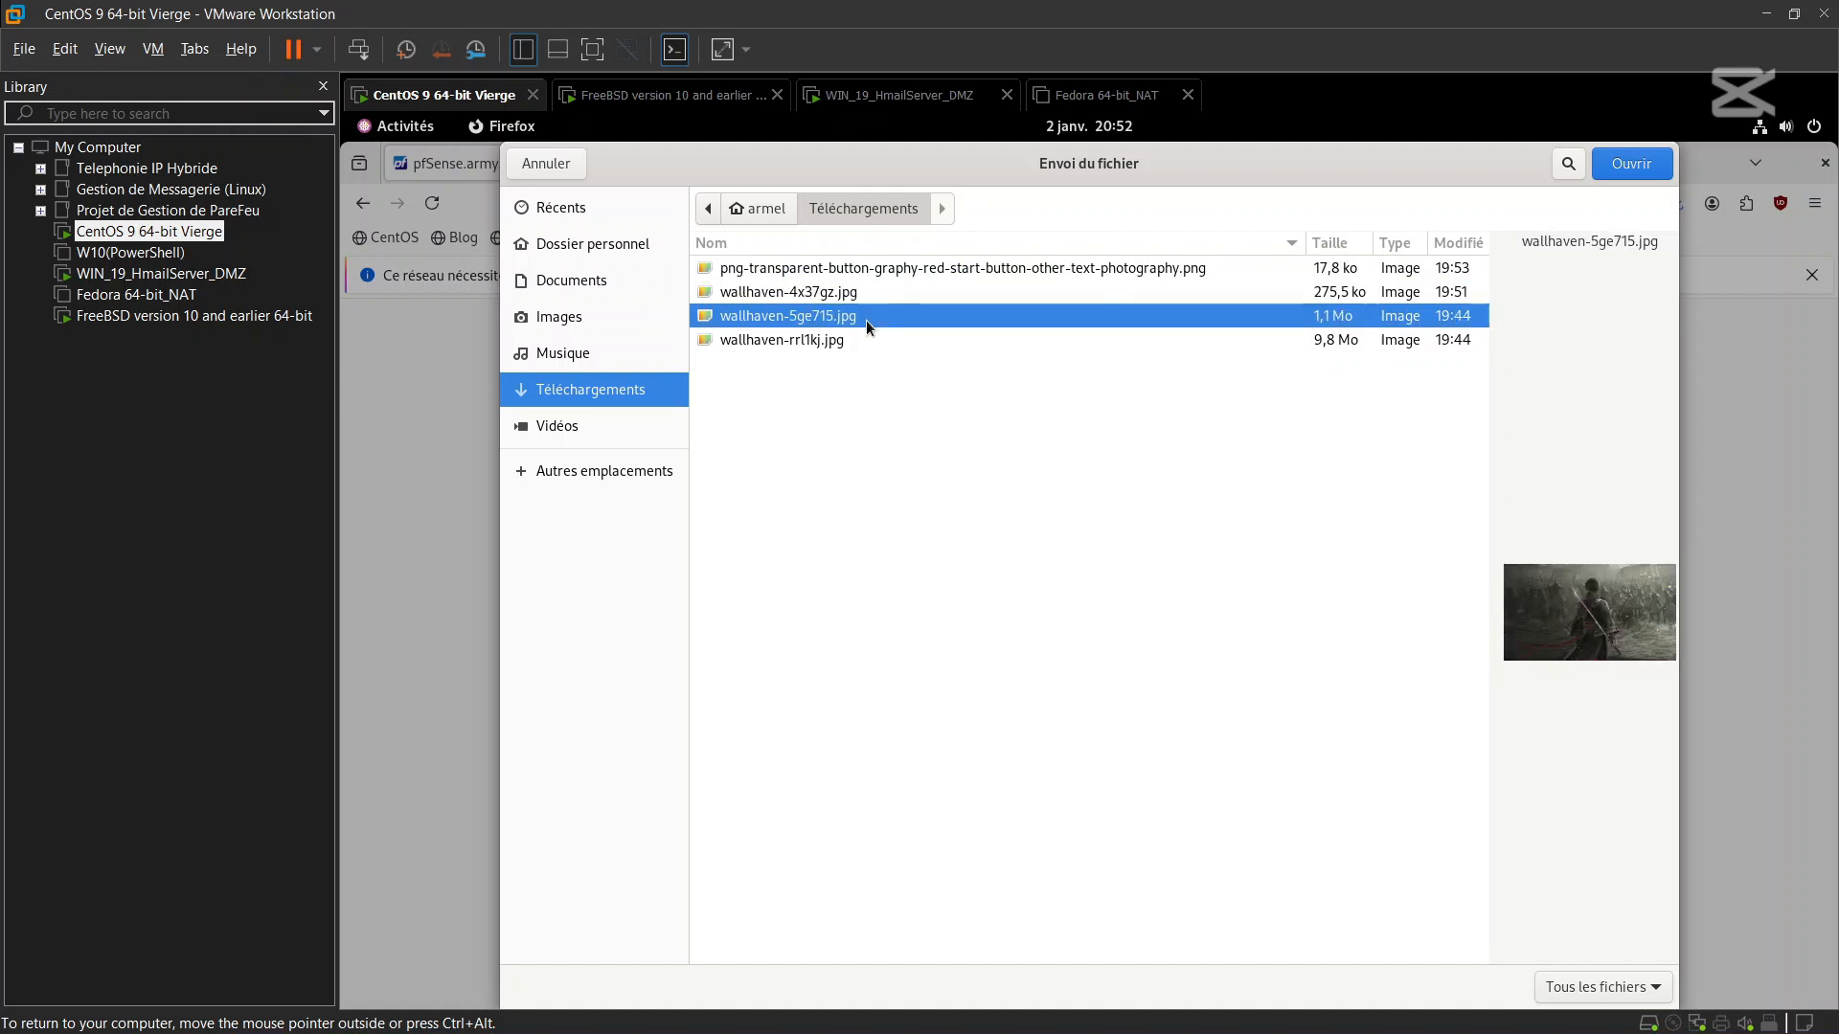
{"action": "left_click", "coordinate": [854, 341]}
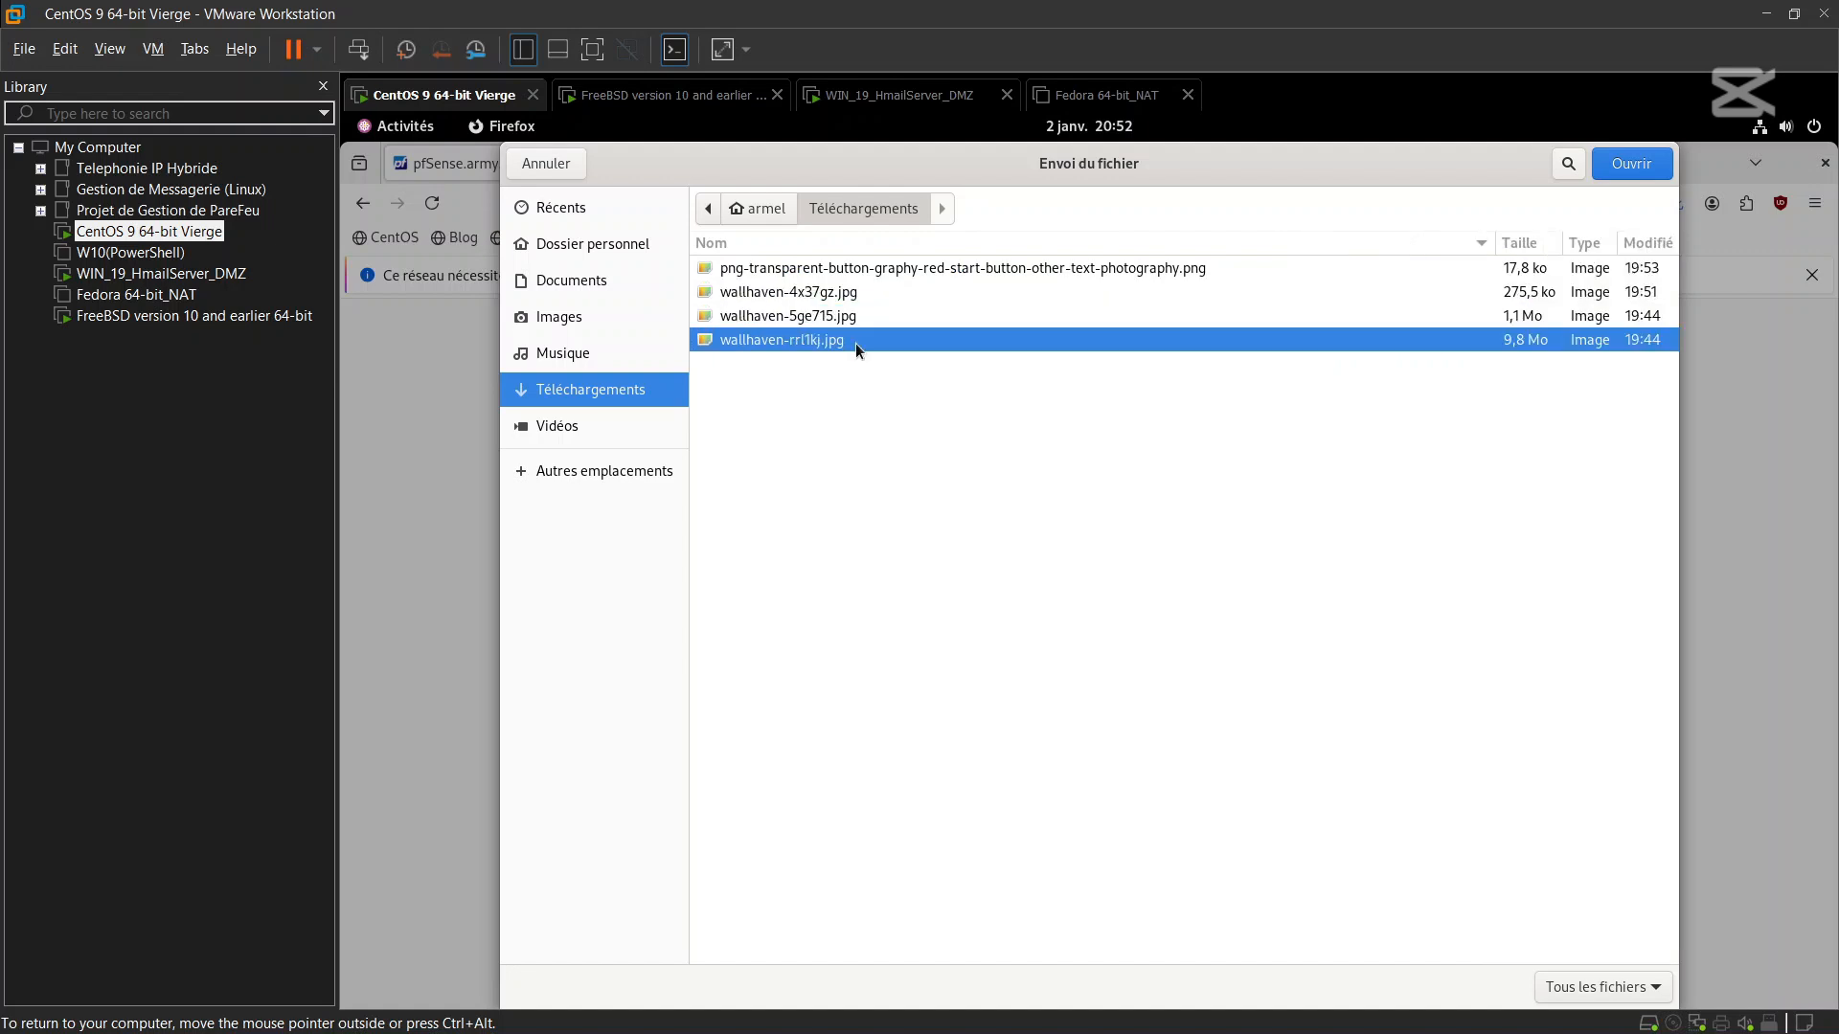
{"action": "left_click", "coordinate": [1607, 169]}
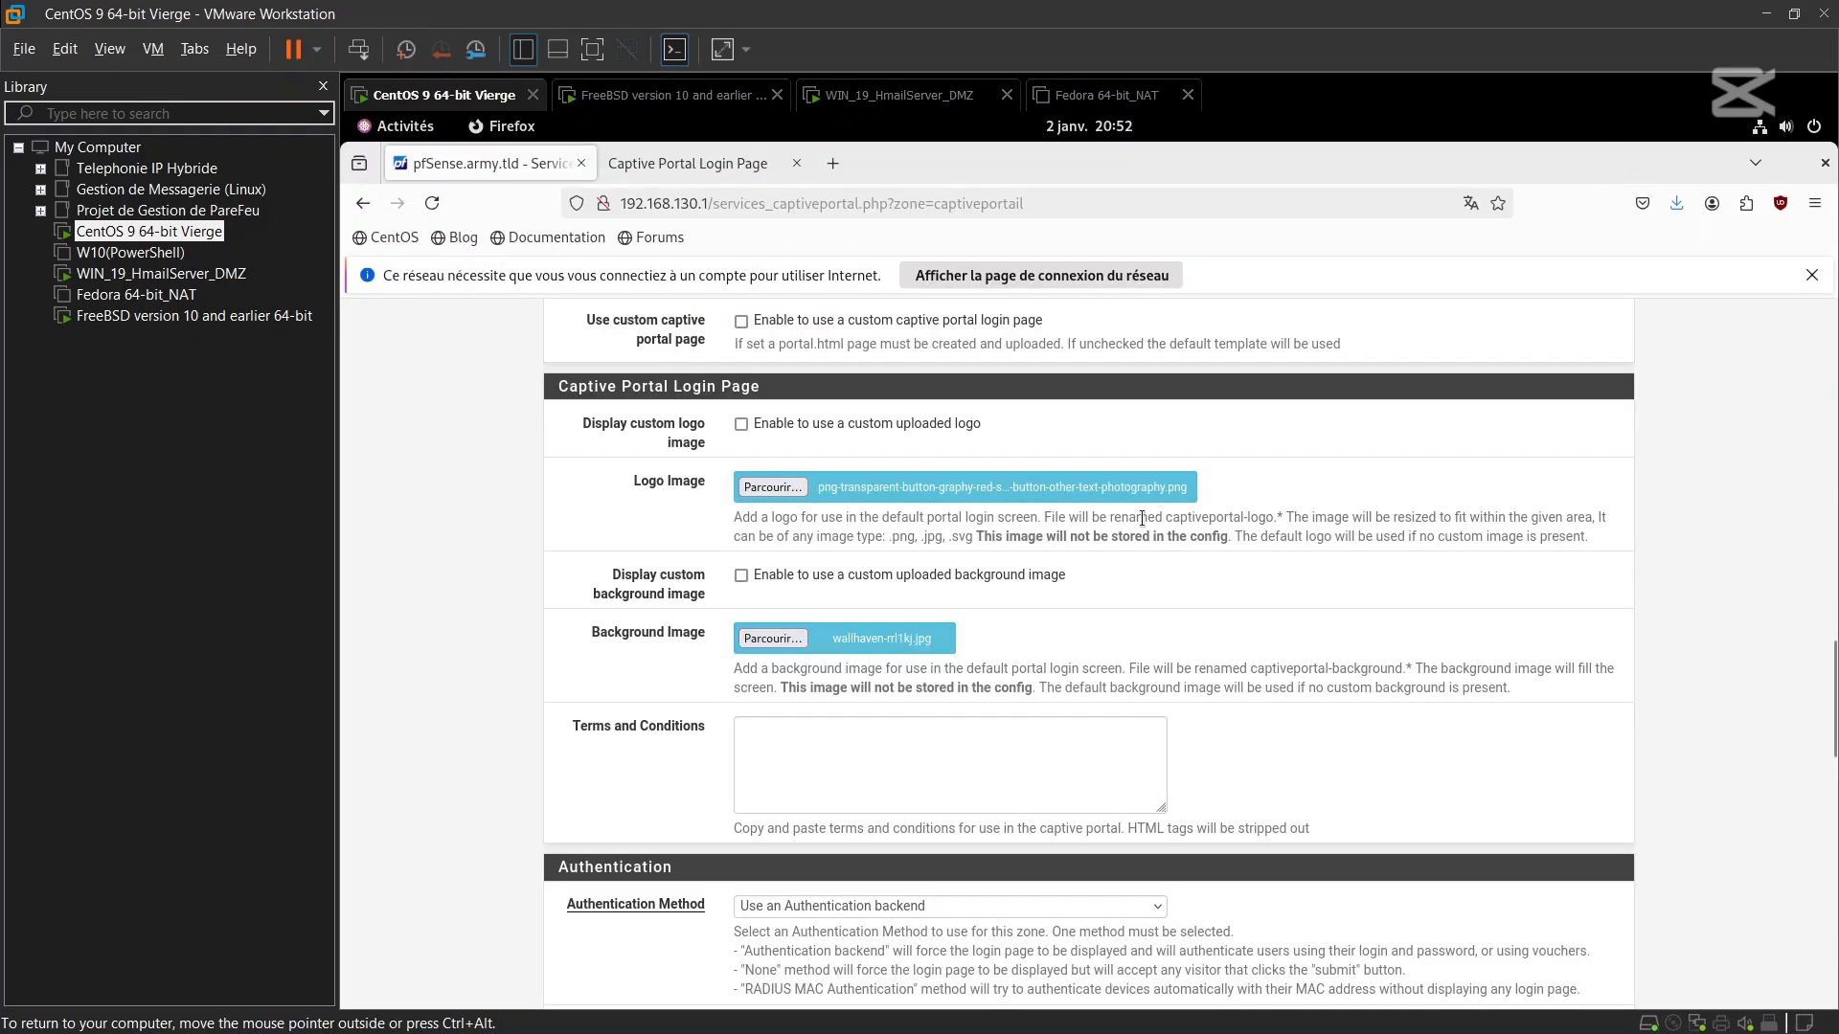
Enter 'Hello !' as the terms and conditions and tick Display custom logo and background image
{"action": "scroll", "coordinate": [782, 762], "scroll_direction": "down", "scroll_amount": 1}
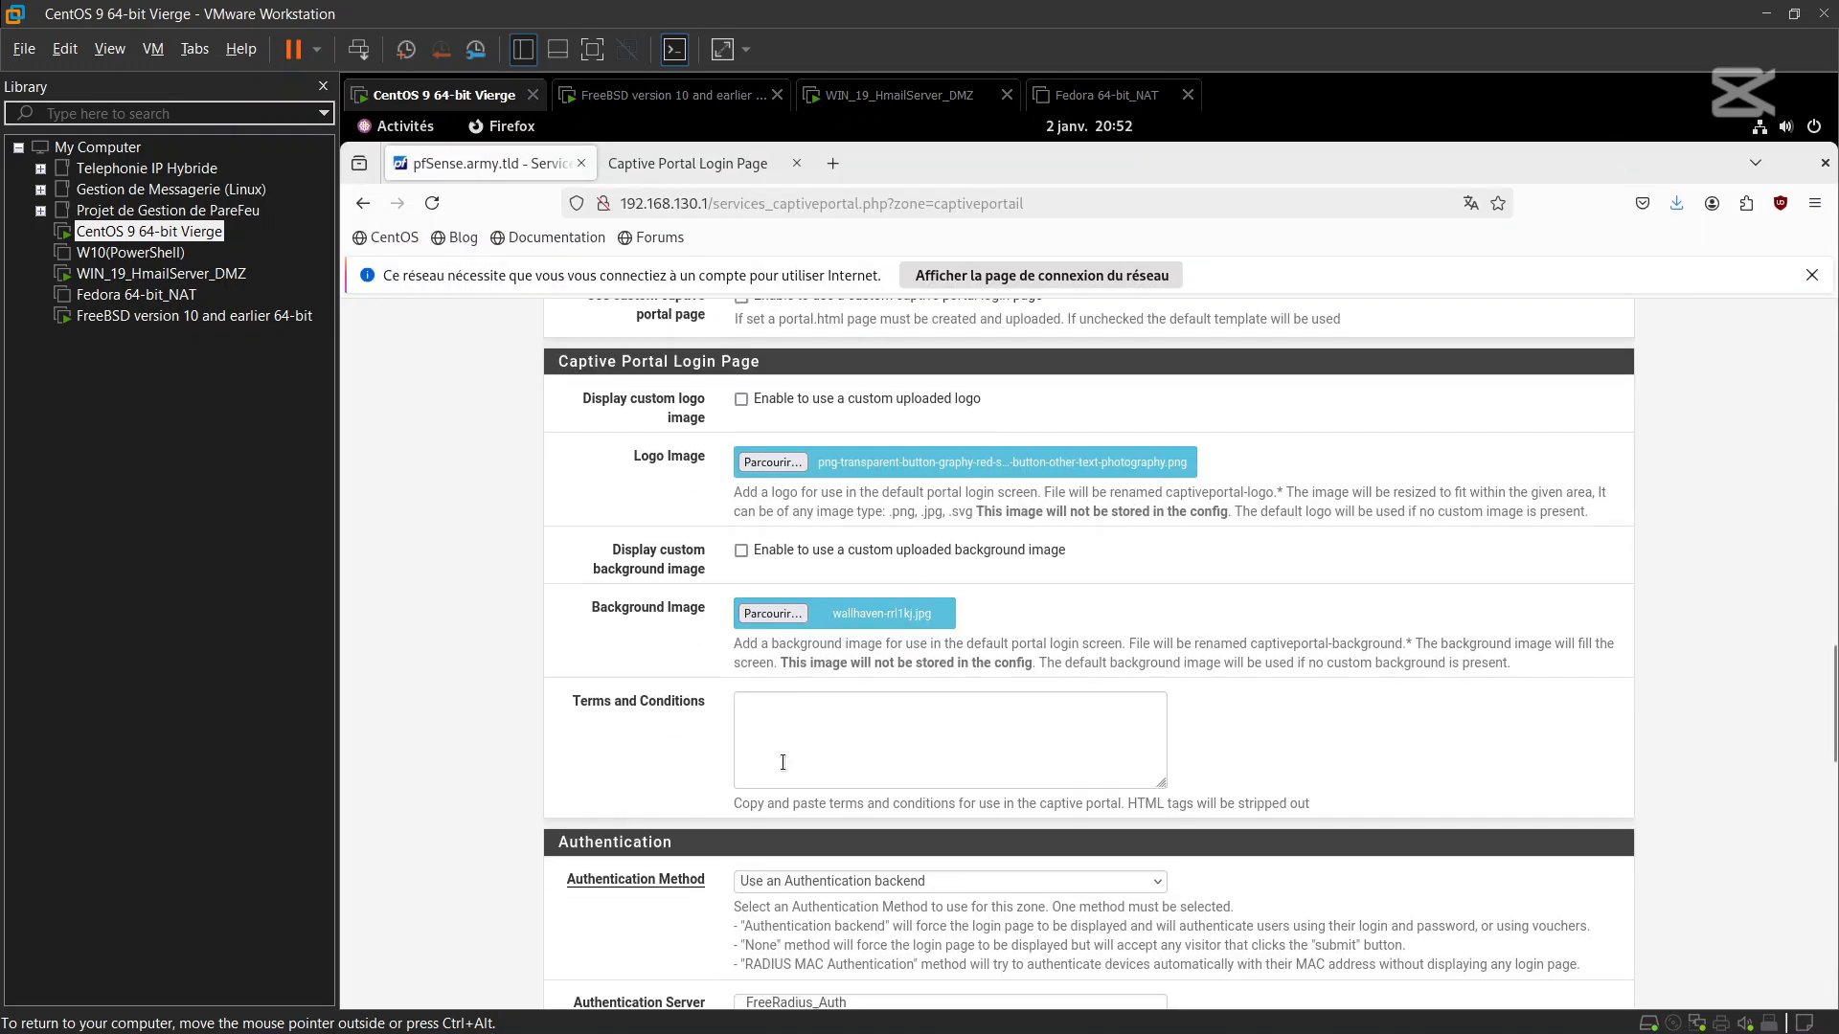
{"action": "scroll", "coordinate": [783, 761], "scroll_direction": "down", "scroll_amount": 4}
{"action": "scroll", "coordinate": [784, 762], "scroll_direction": "up", "scroll_amount": 5}
{"action": "left_click", "coordinate": [794, 760]}
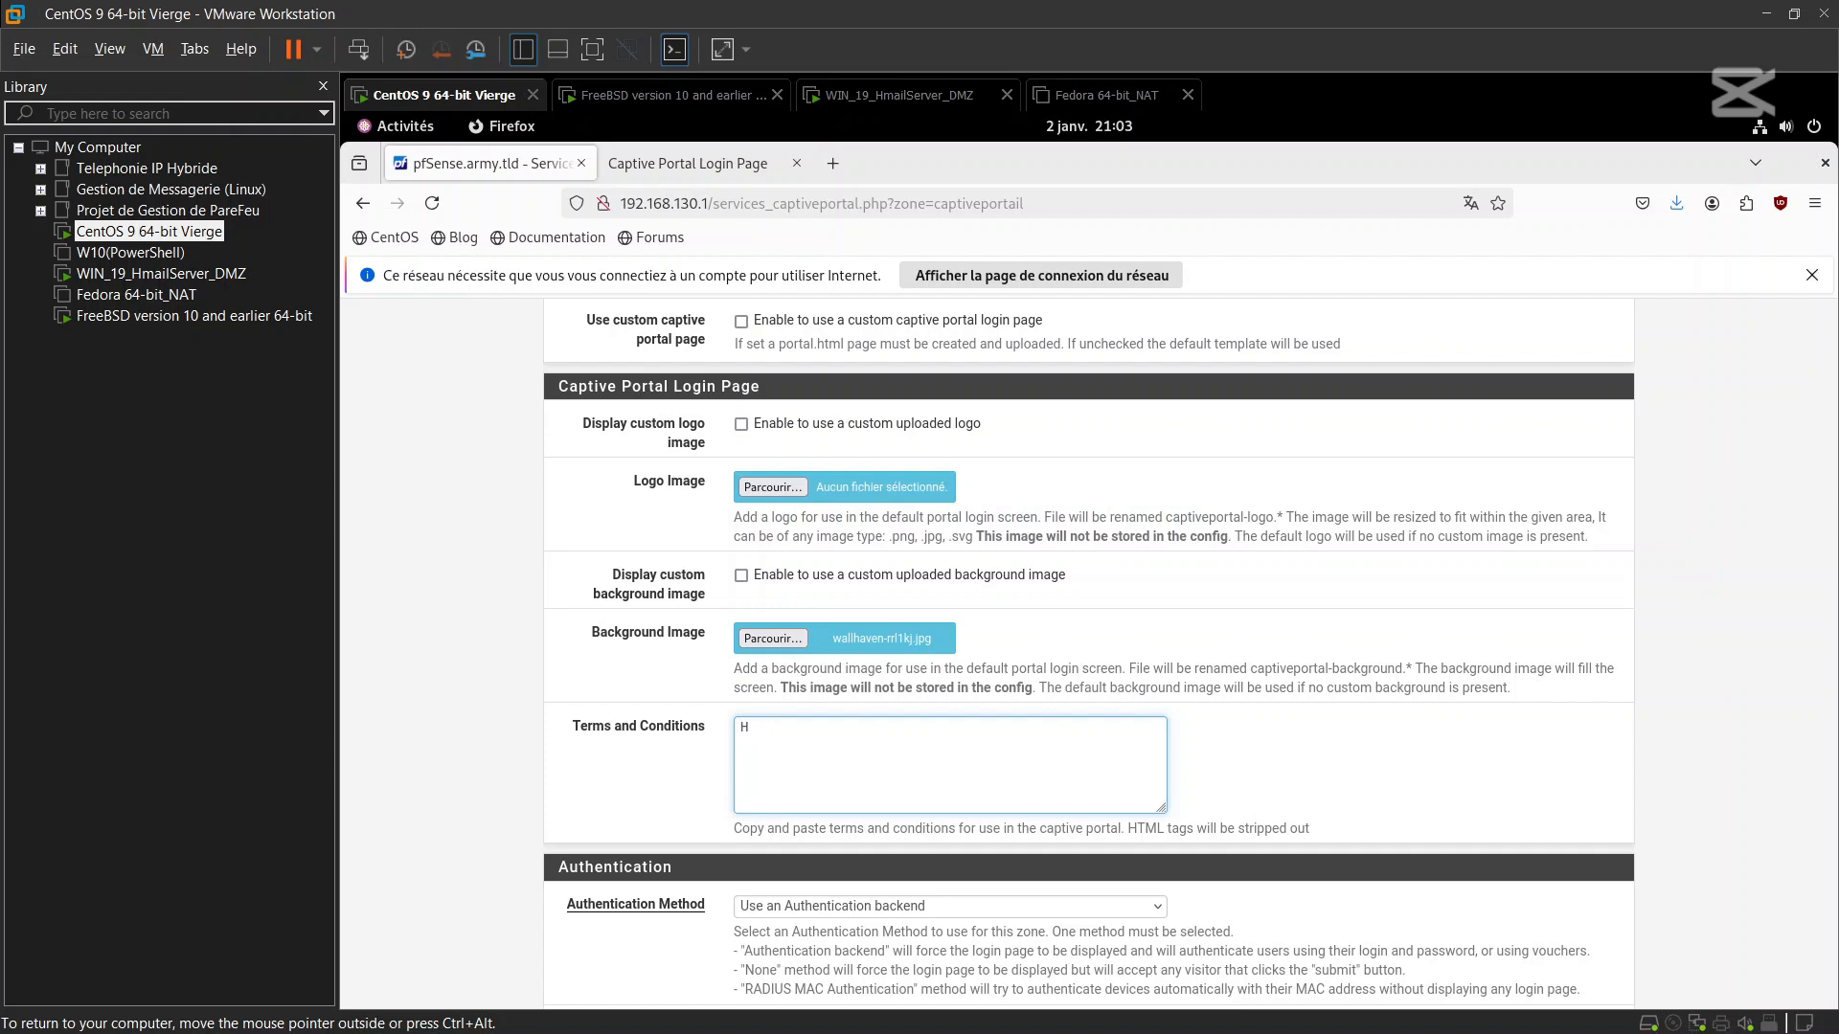
{"action": "type", "text": "ello !"}
{"action": "left_click", "coordinate": [740, 424]}
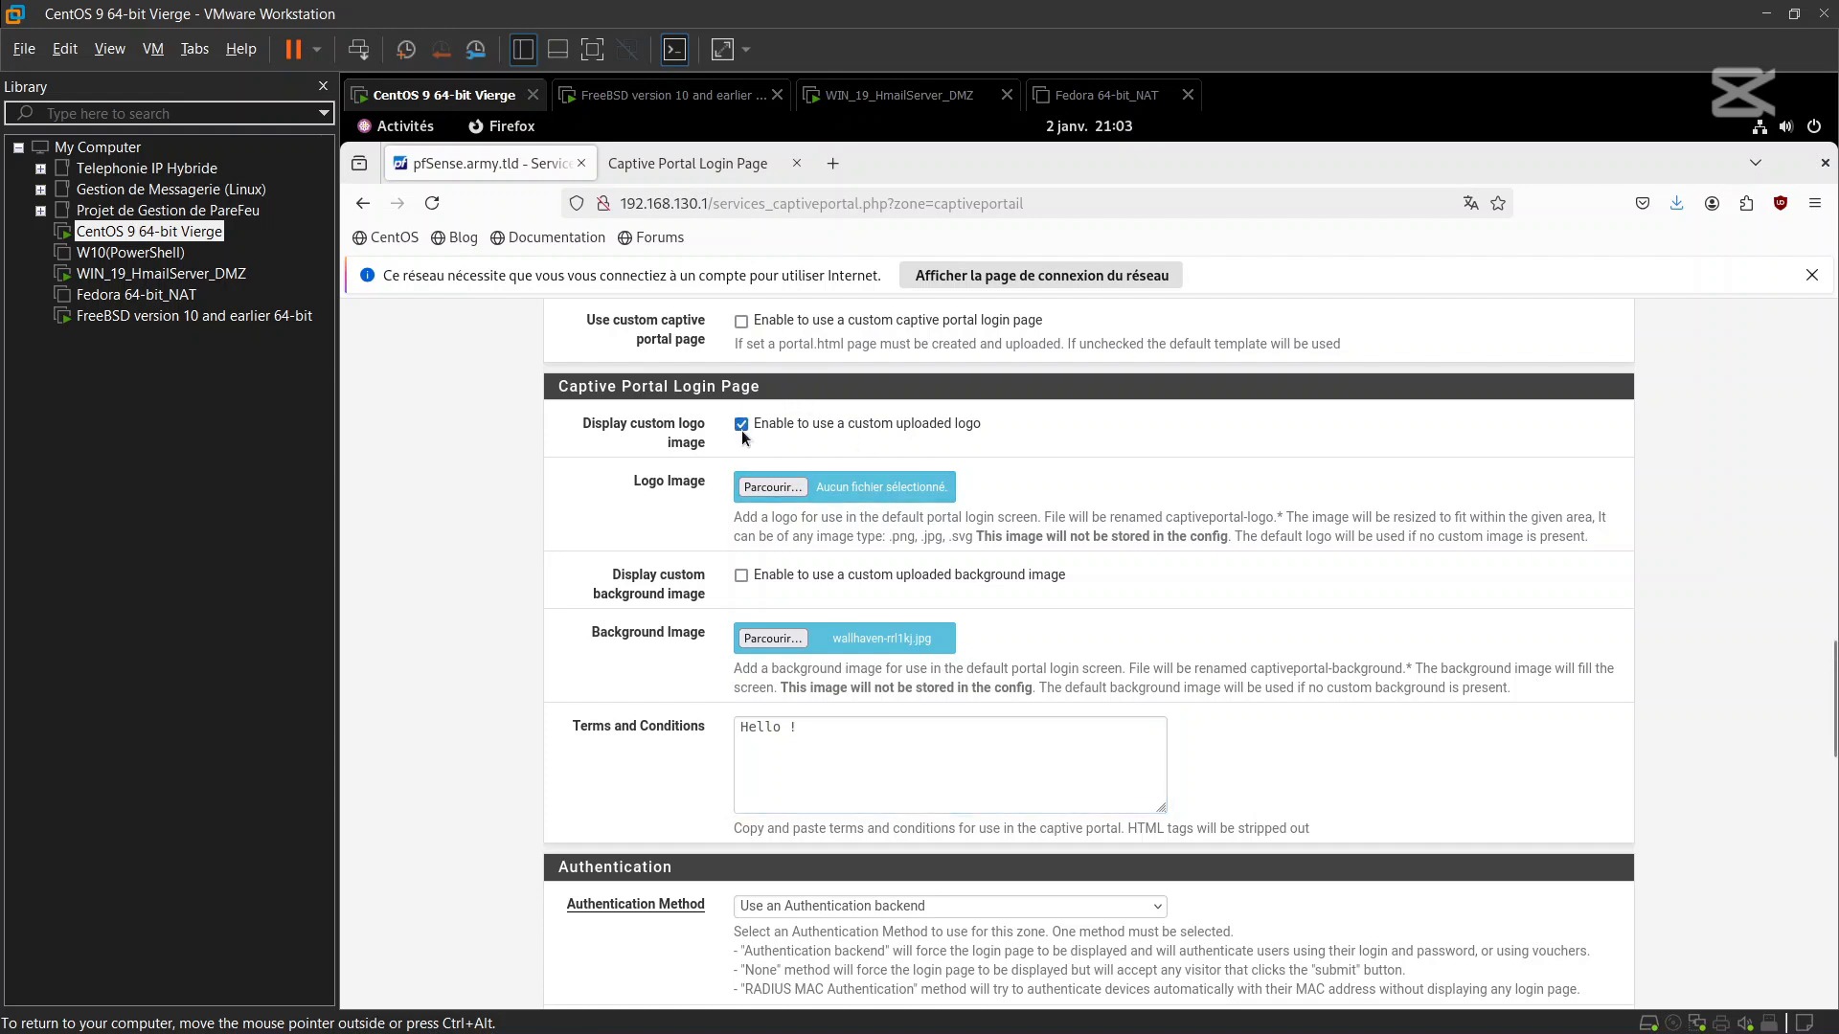
{"action": "left_click", "coordinate": [742, 578]}
Toggle Send RADIUS accounting packets on and back off, then save the CaptivePortail zone
{"action": "scroll", "coordinate": [888, 607], "scroll_direction": "down", "scroll_amount": 3}
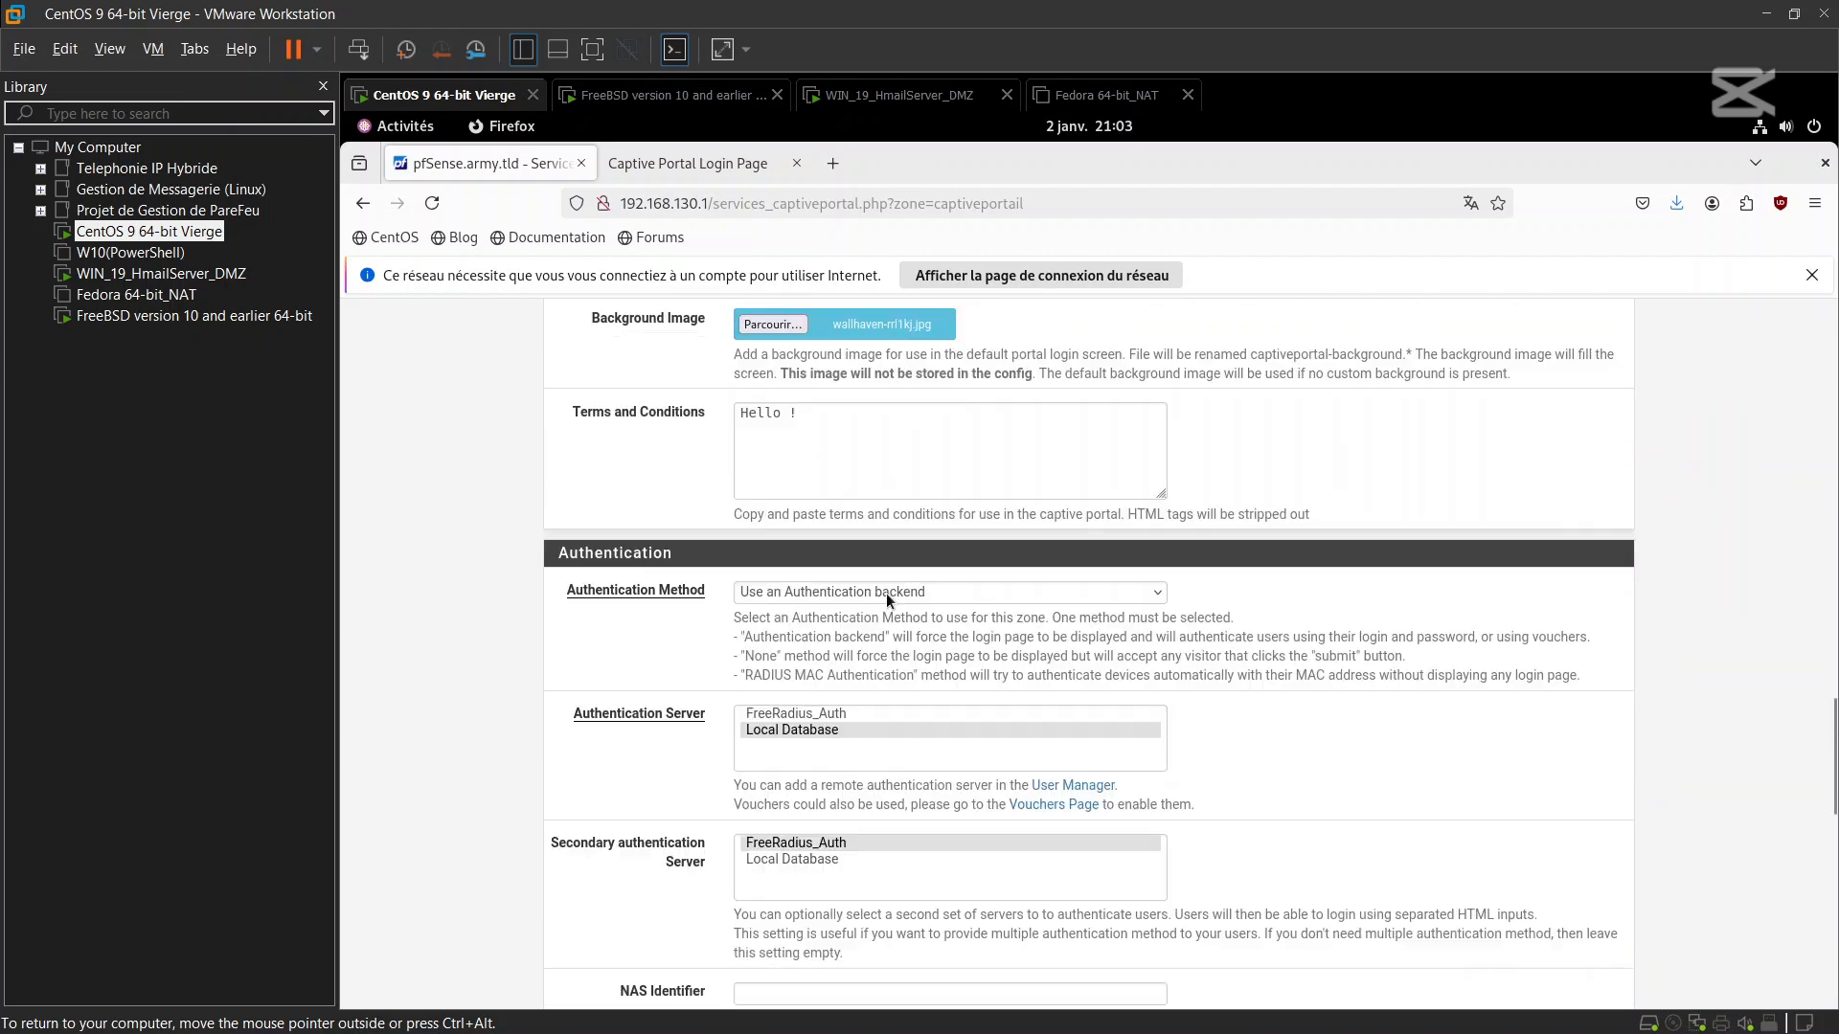
{"action": "scroll", "coordinate": [886, 596], "scroll_direction": "down", "scroll_amount": 3}
{"action": "scroll", "coordinate": [887, 594], "scroll_direction": "down", "scroll_amount": 3}
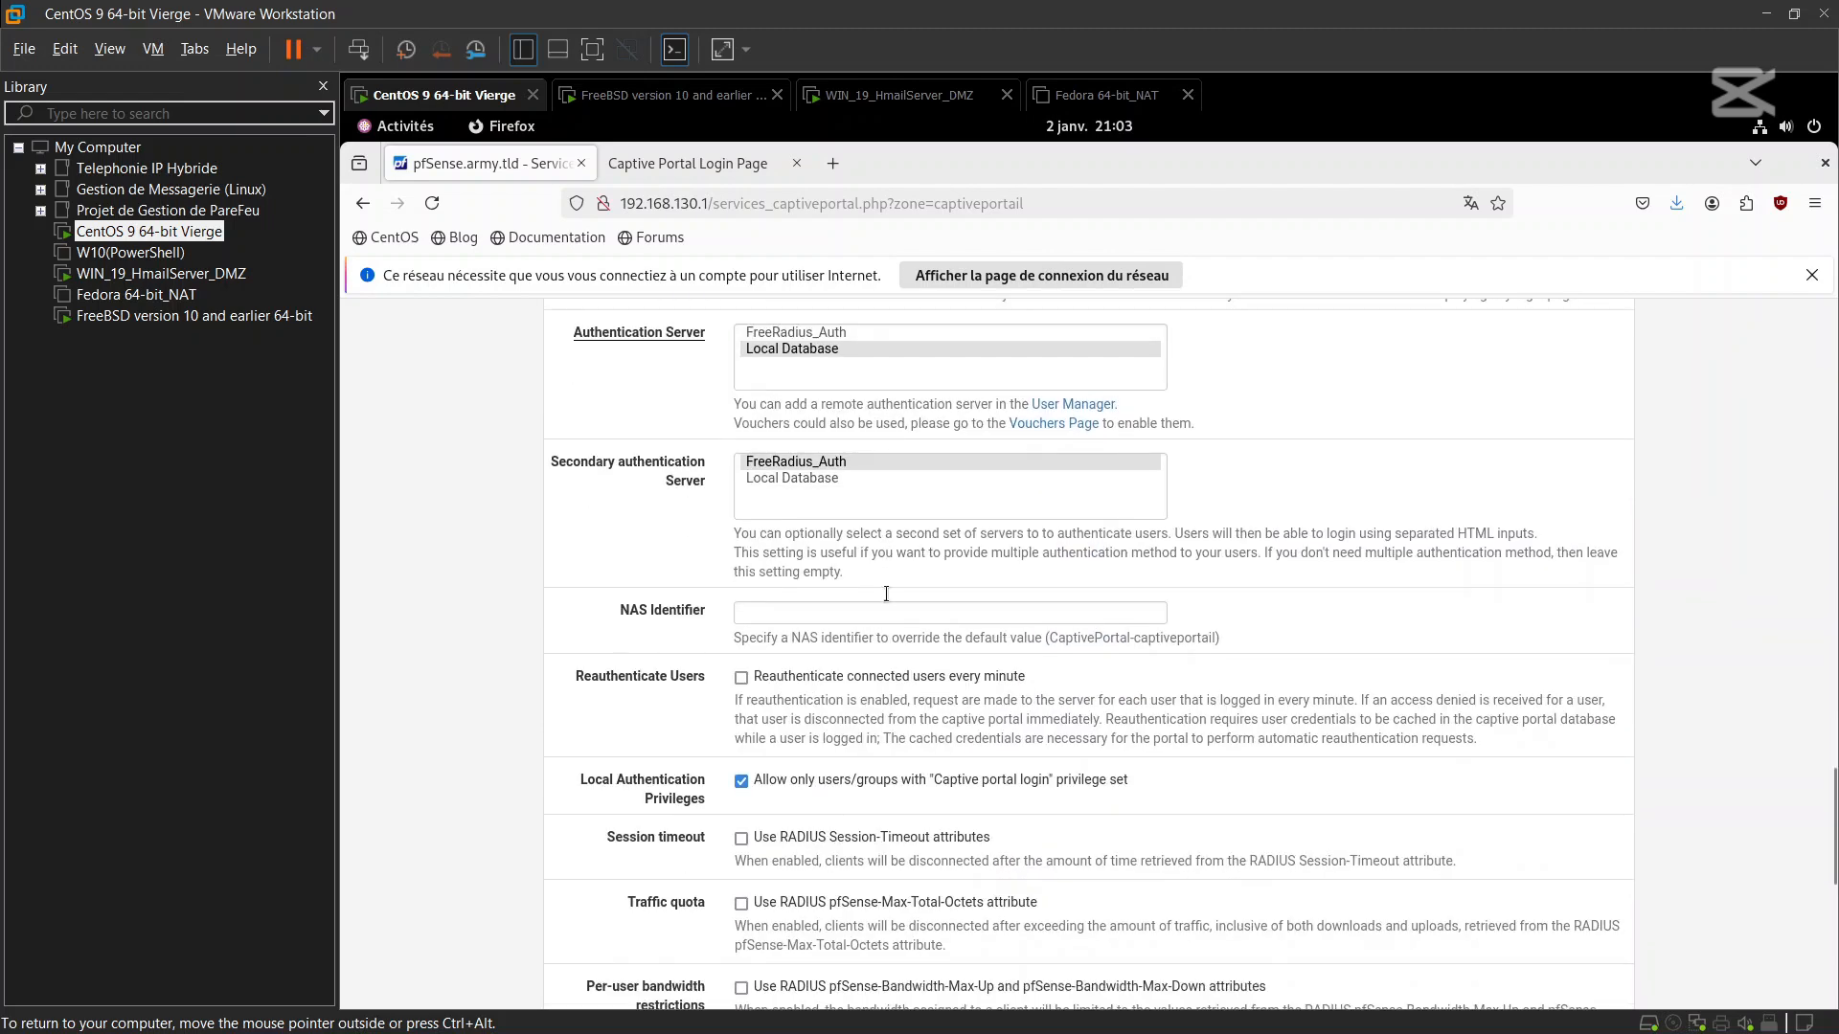
{"action": "scroll", "coordinate": [887, 594], "scroll_direction": "down", "scroll_amount": 3}
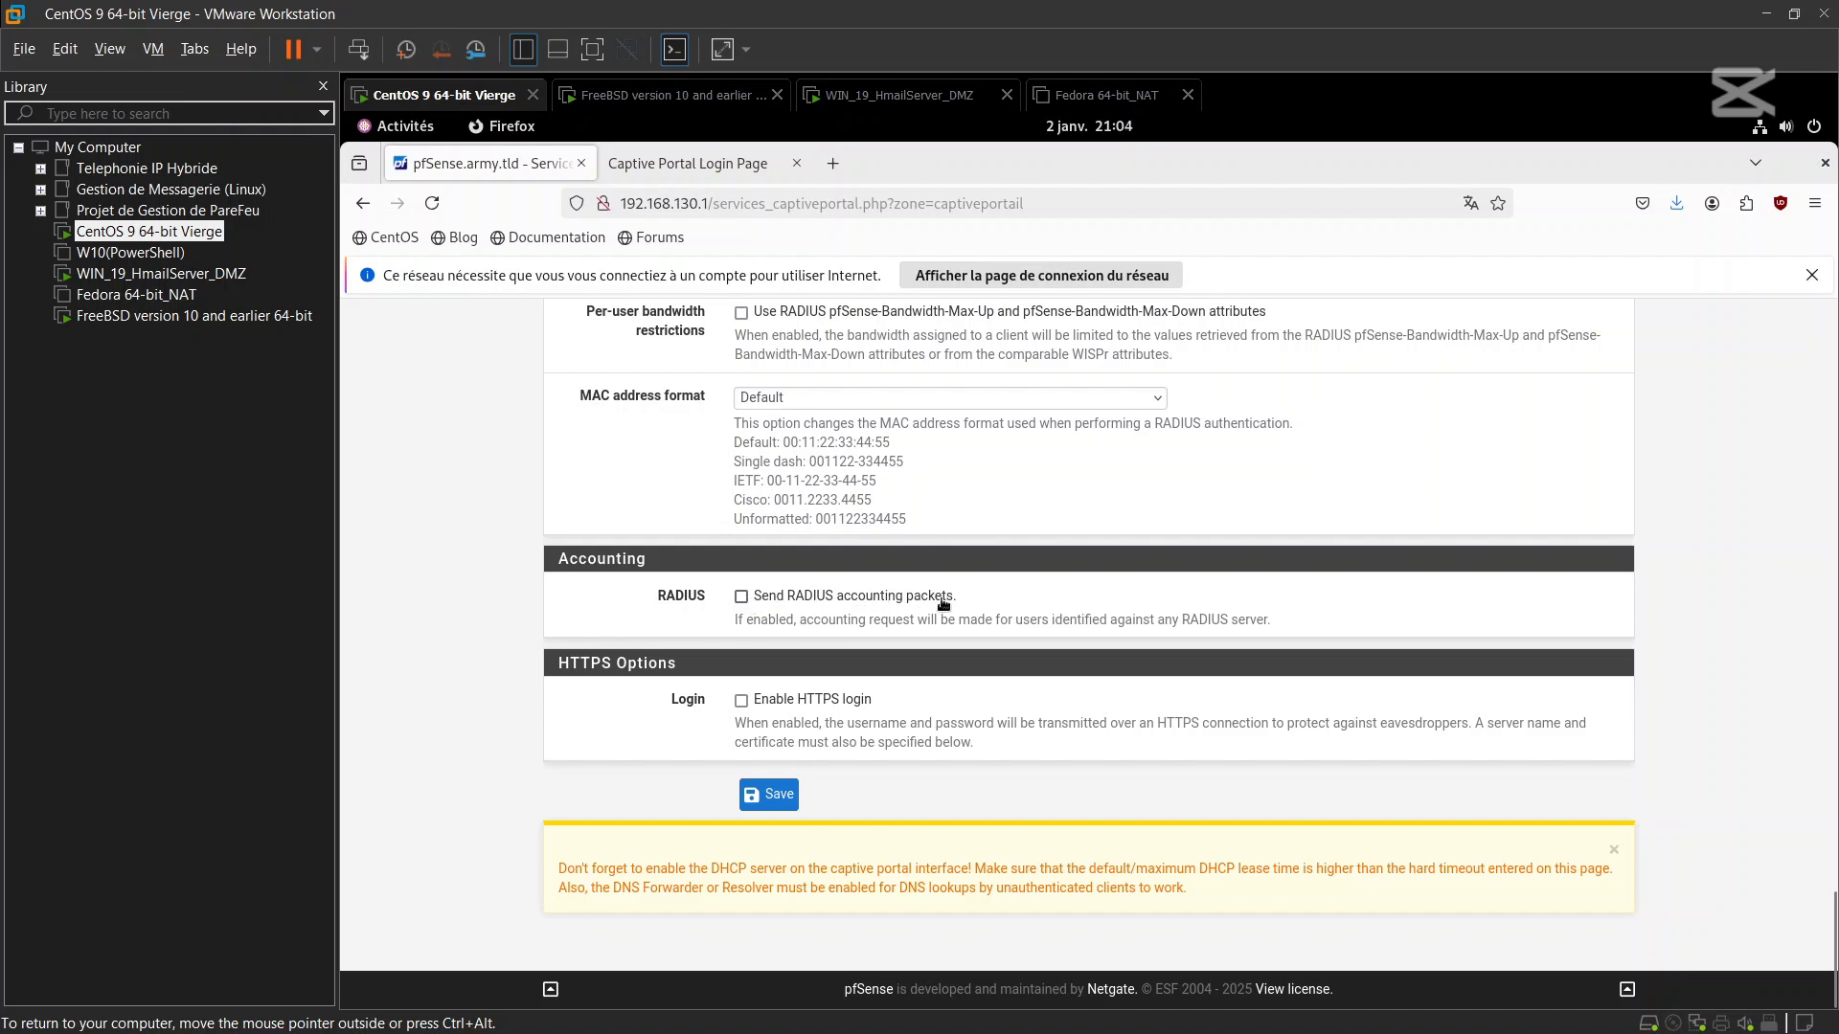
{"action": "left_click", "coordinate": [742, 598]}
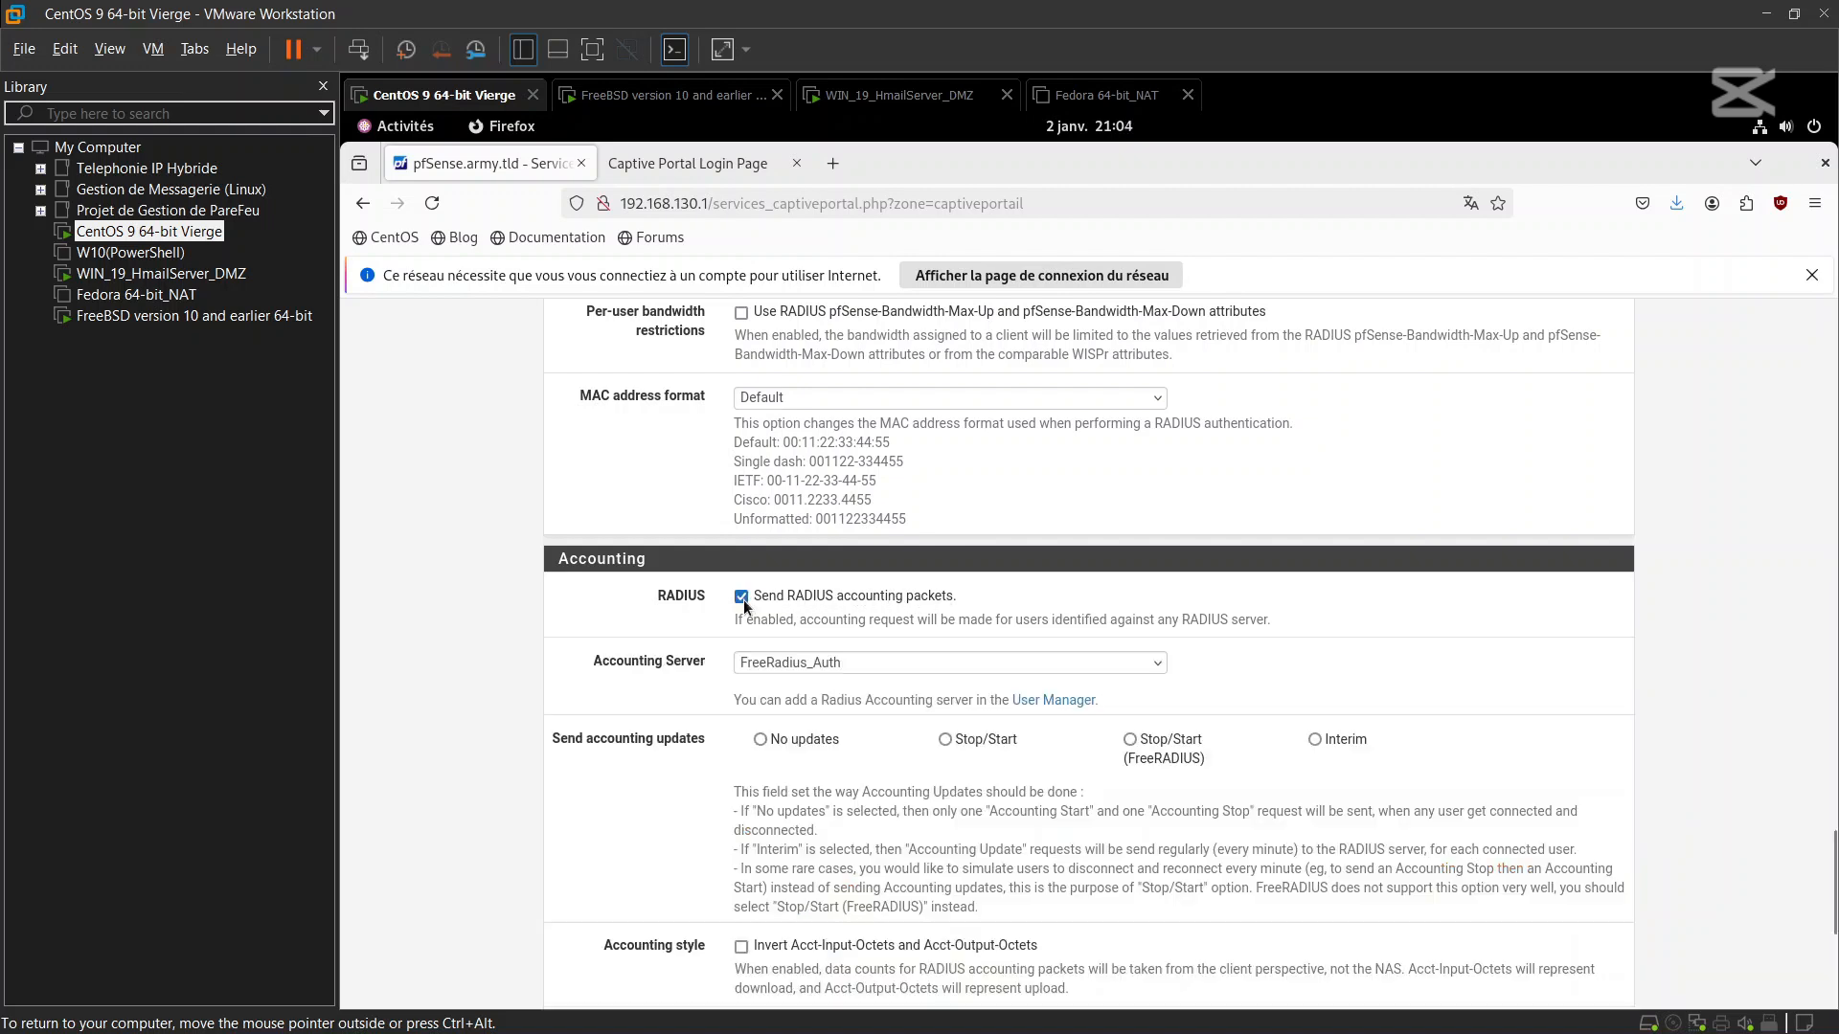
{"action": "scroll", "coordinate": [691, 682], "scroll_direction": "down", "scroll_amount": 3}
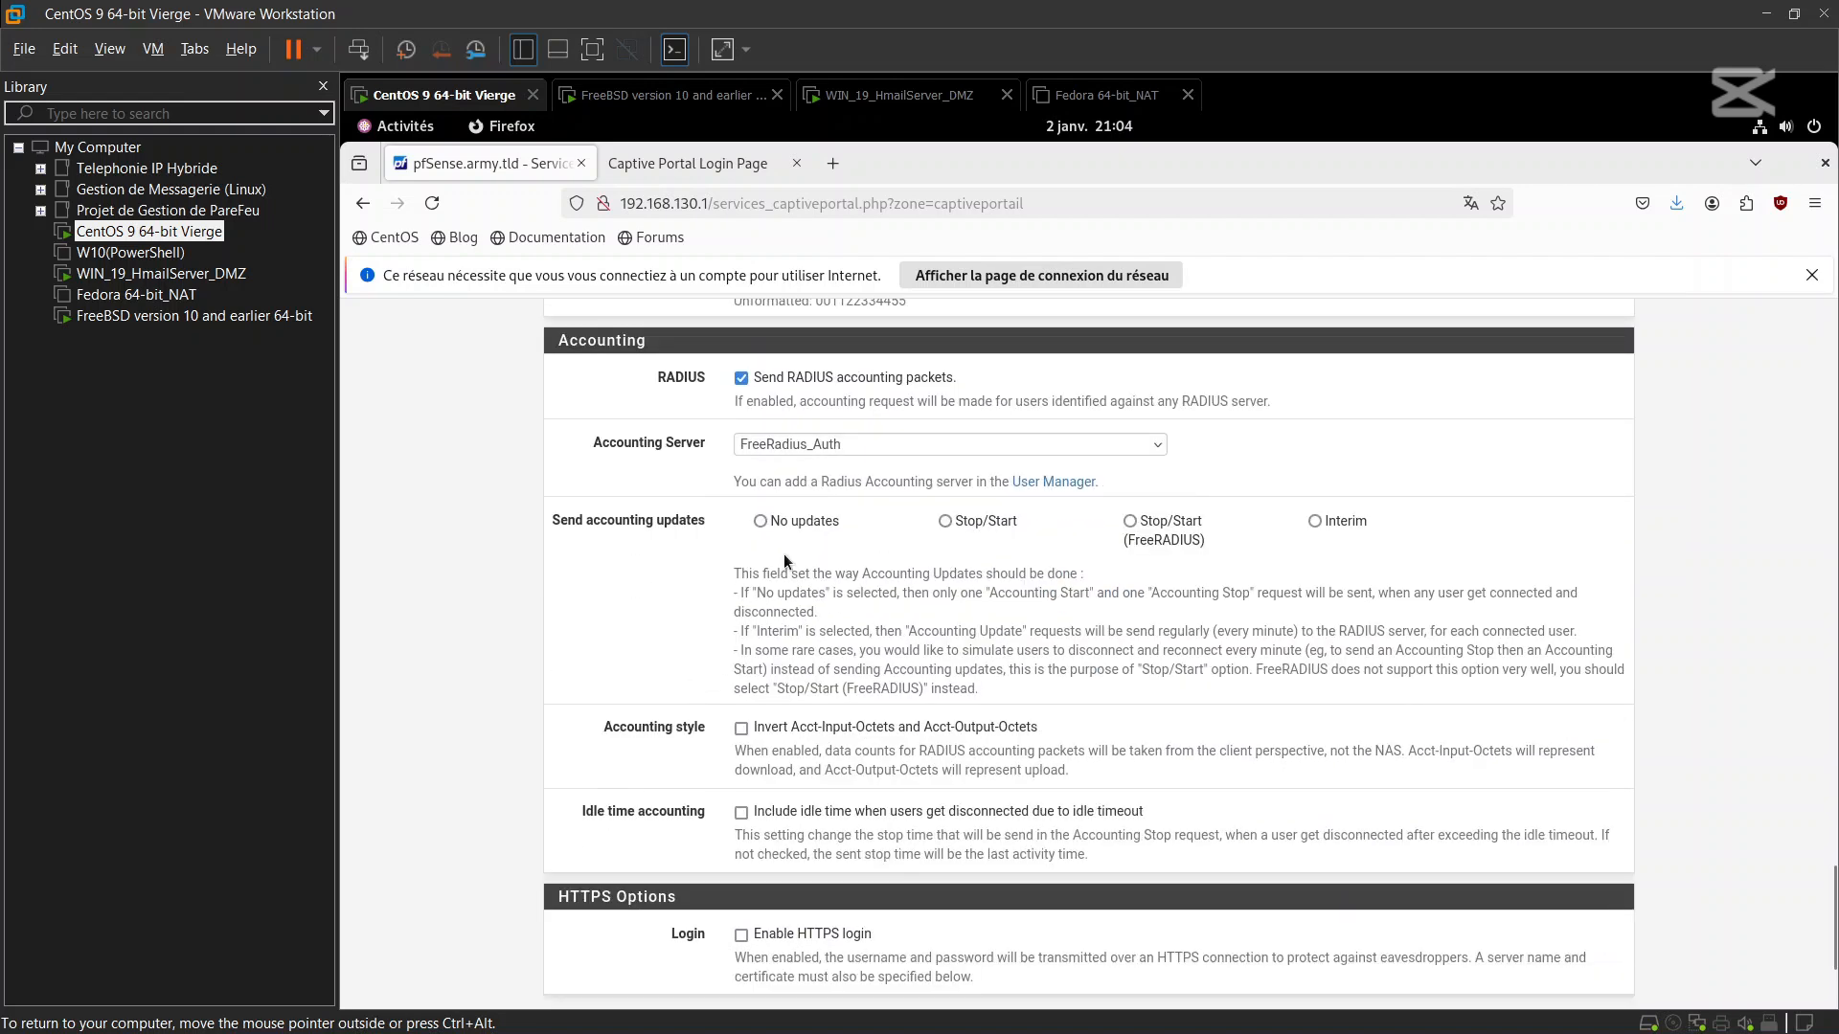
{"action": "left_click", "coordinate": [742, 379]}
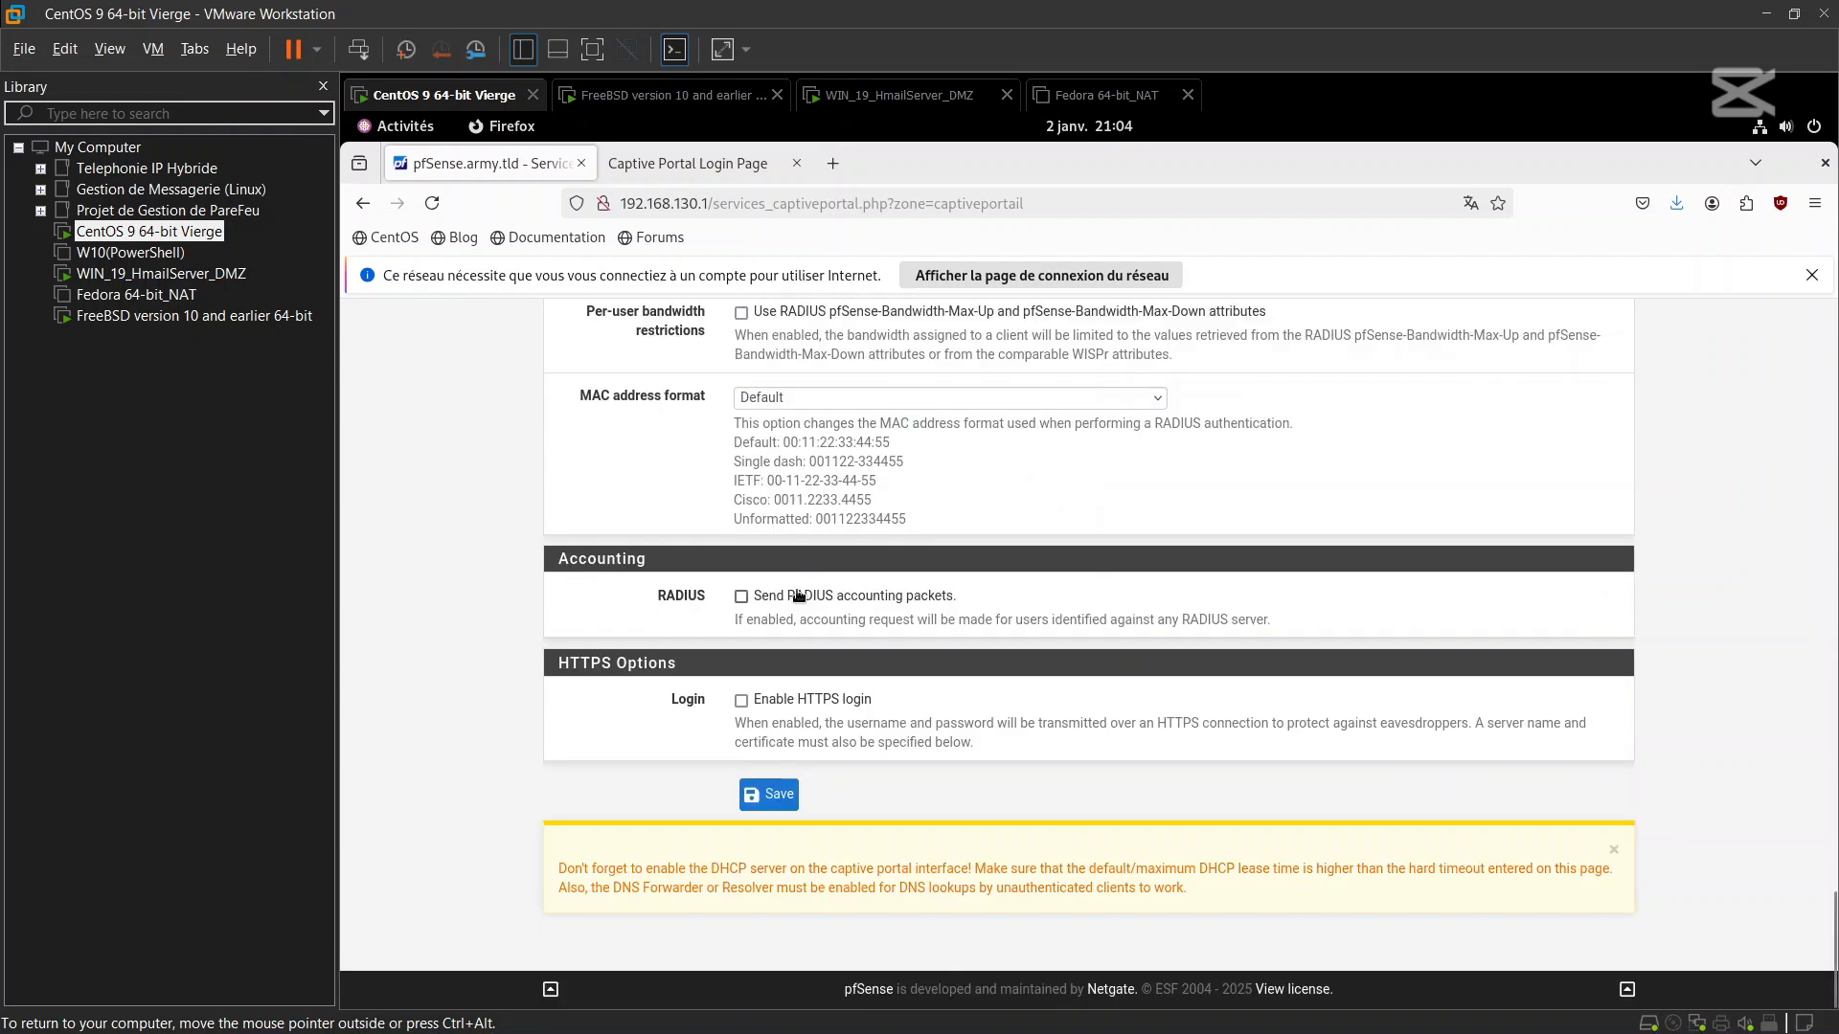
{"action": "left_click", "coordinate": [780, 791]}
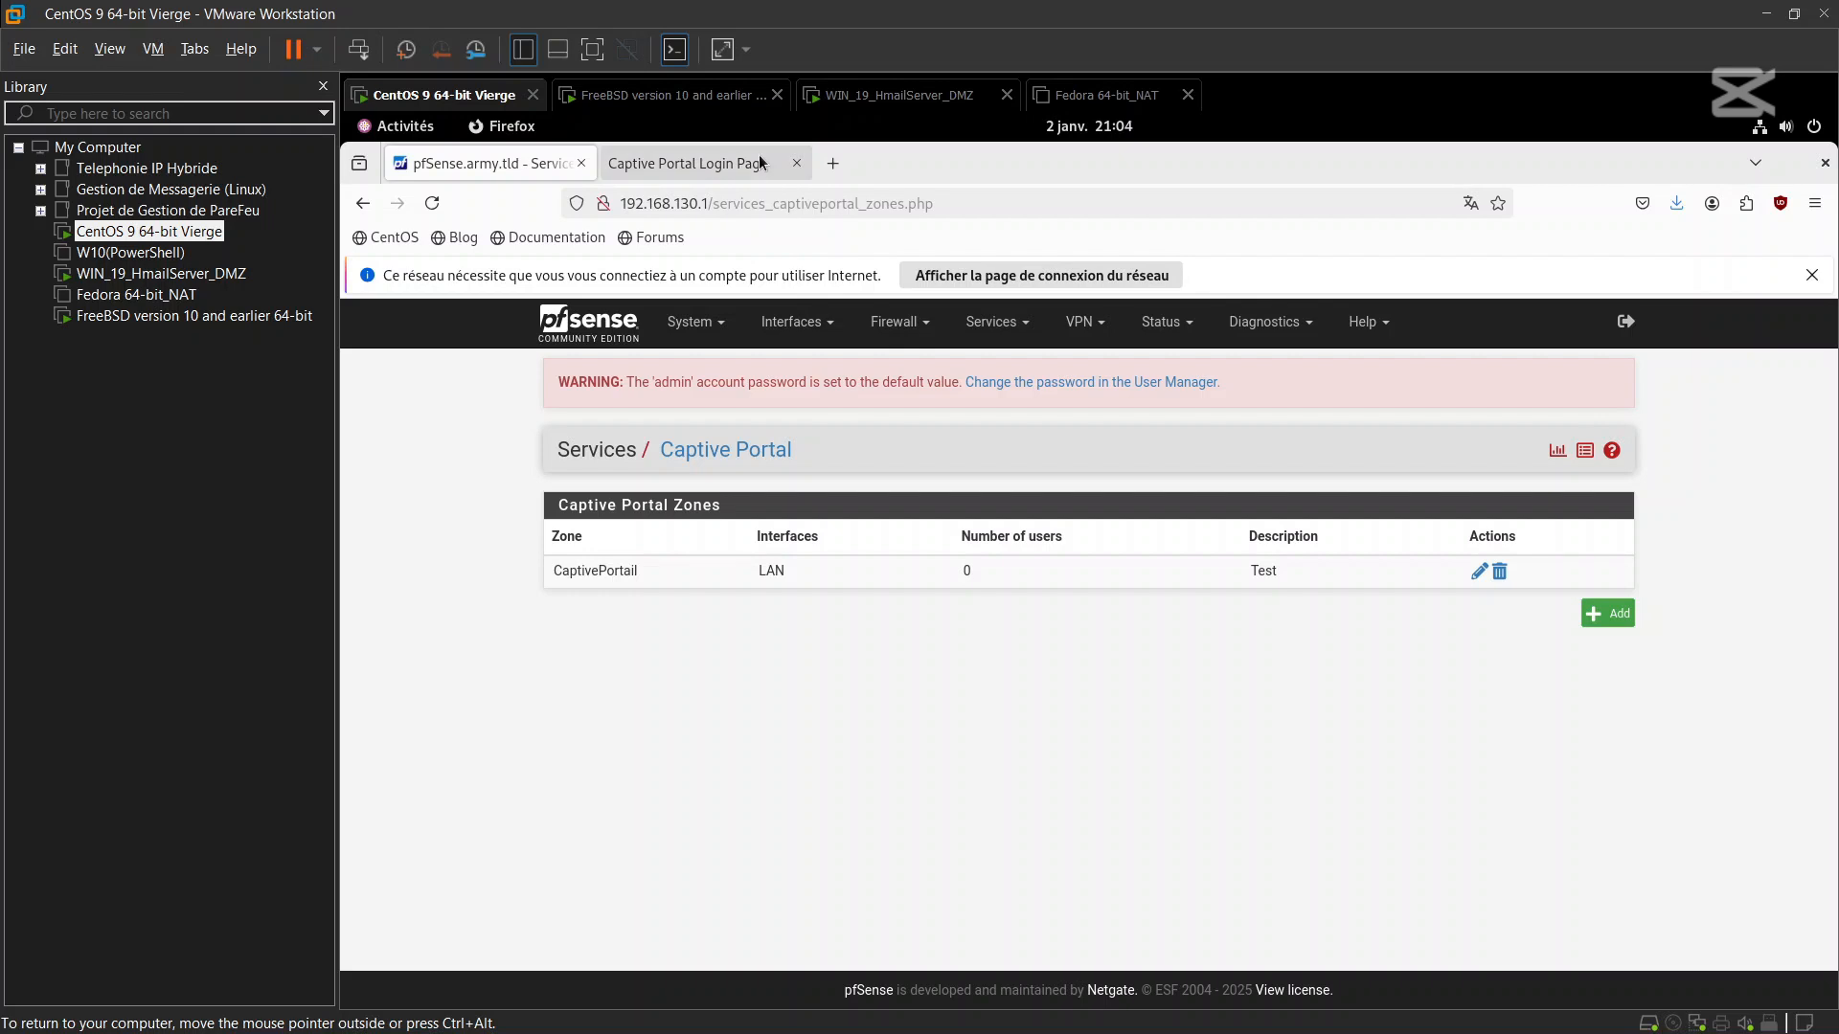
Reload the Captive Portal Login Page tab to check the START logo and dark cube background
{"action": "left_click", "coordinate": [728, 162]}
{"action": "left_click", "coordinate": [430, 204]}
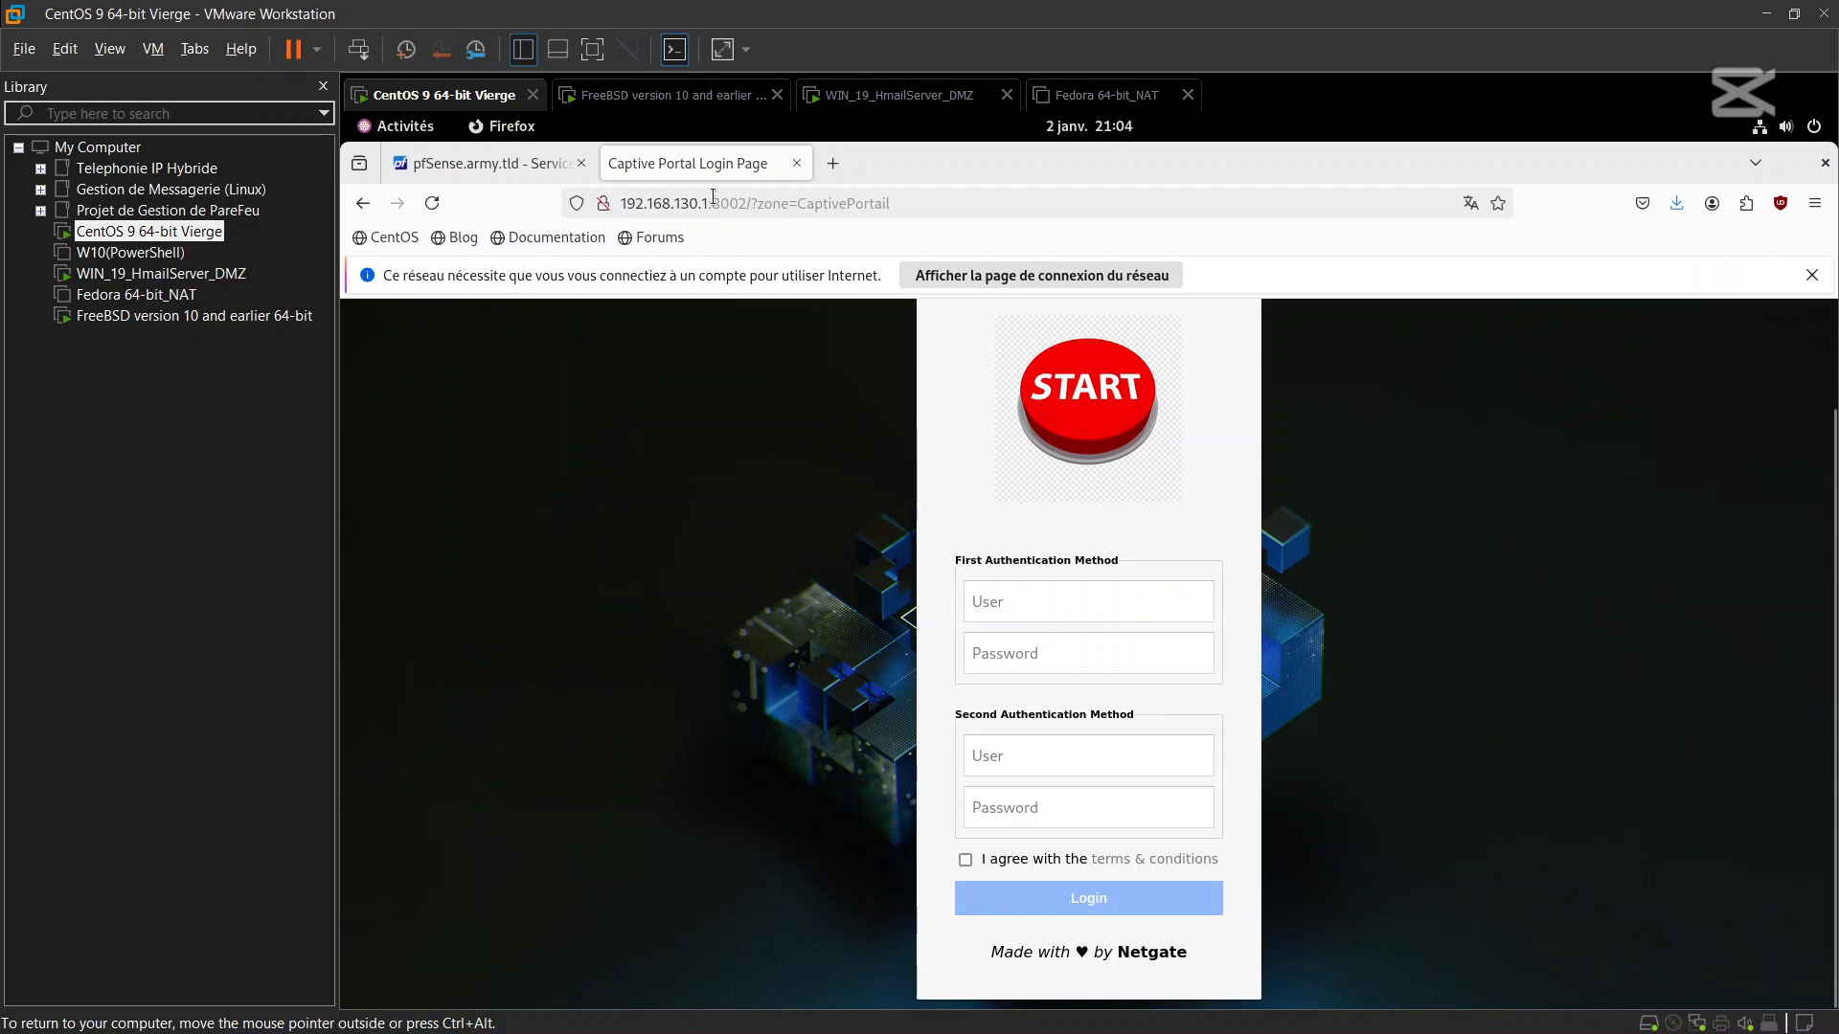
{"action": "left_click", "coordinate": [528, 161]}
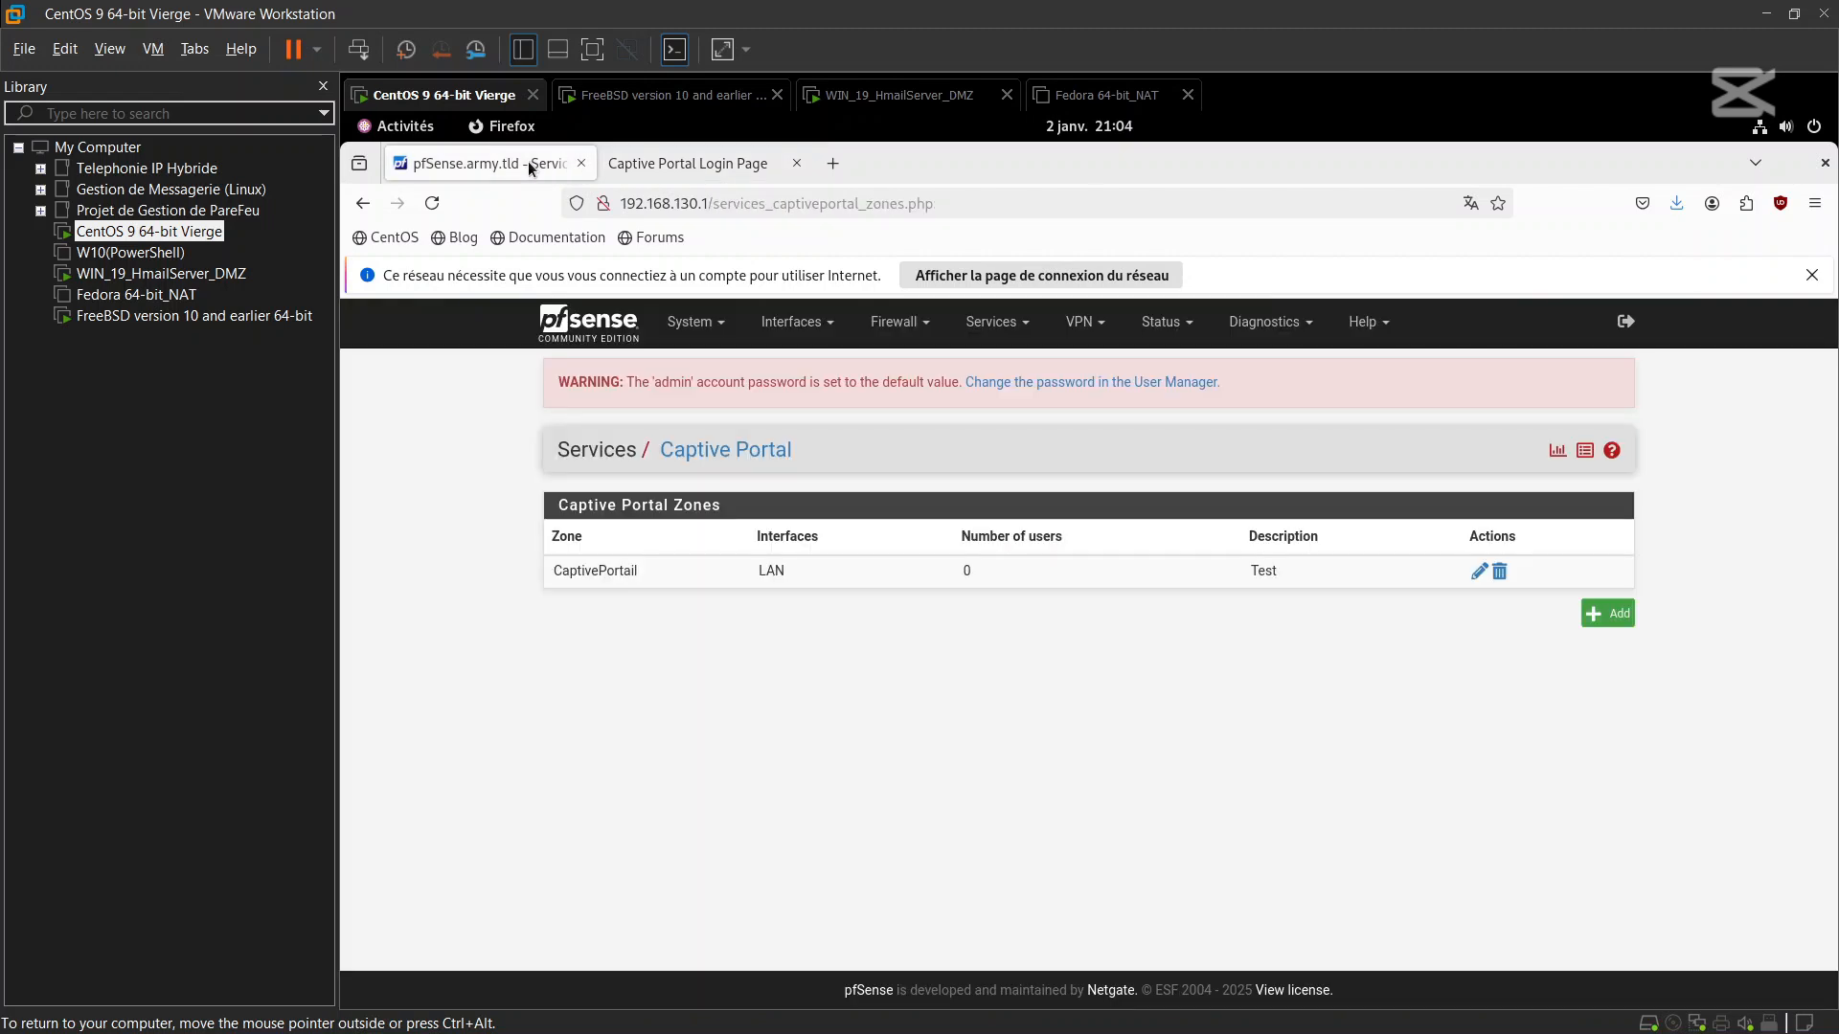
{"action": "left_click", "coordinate": [628, 164]}
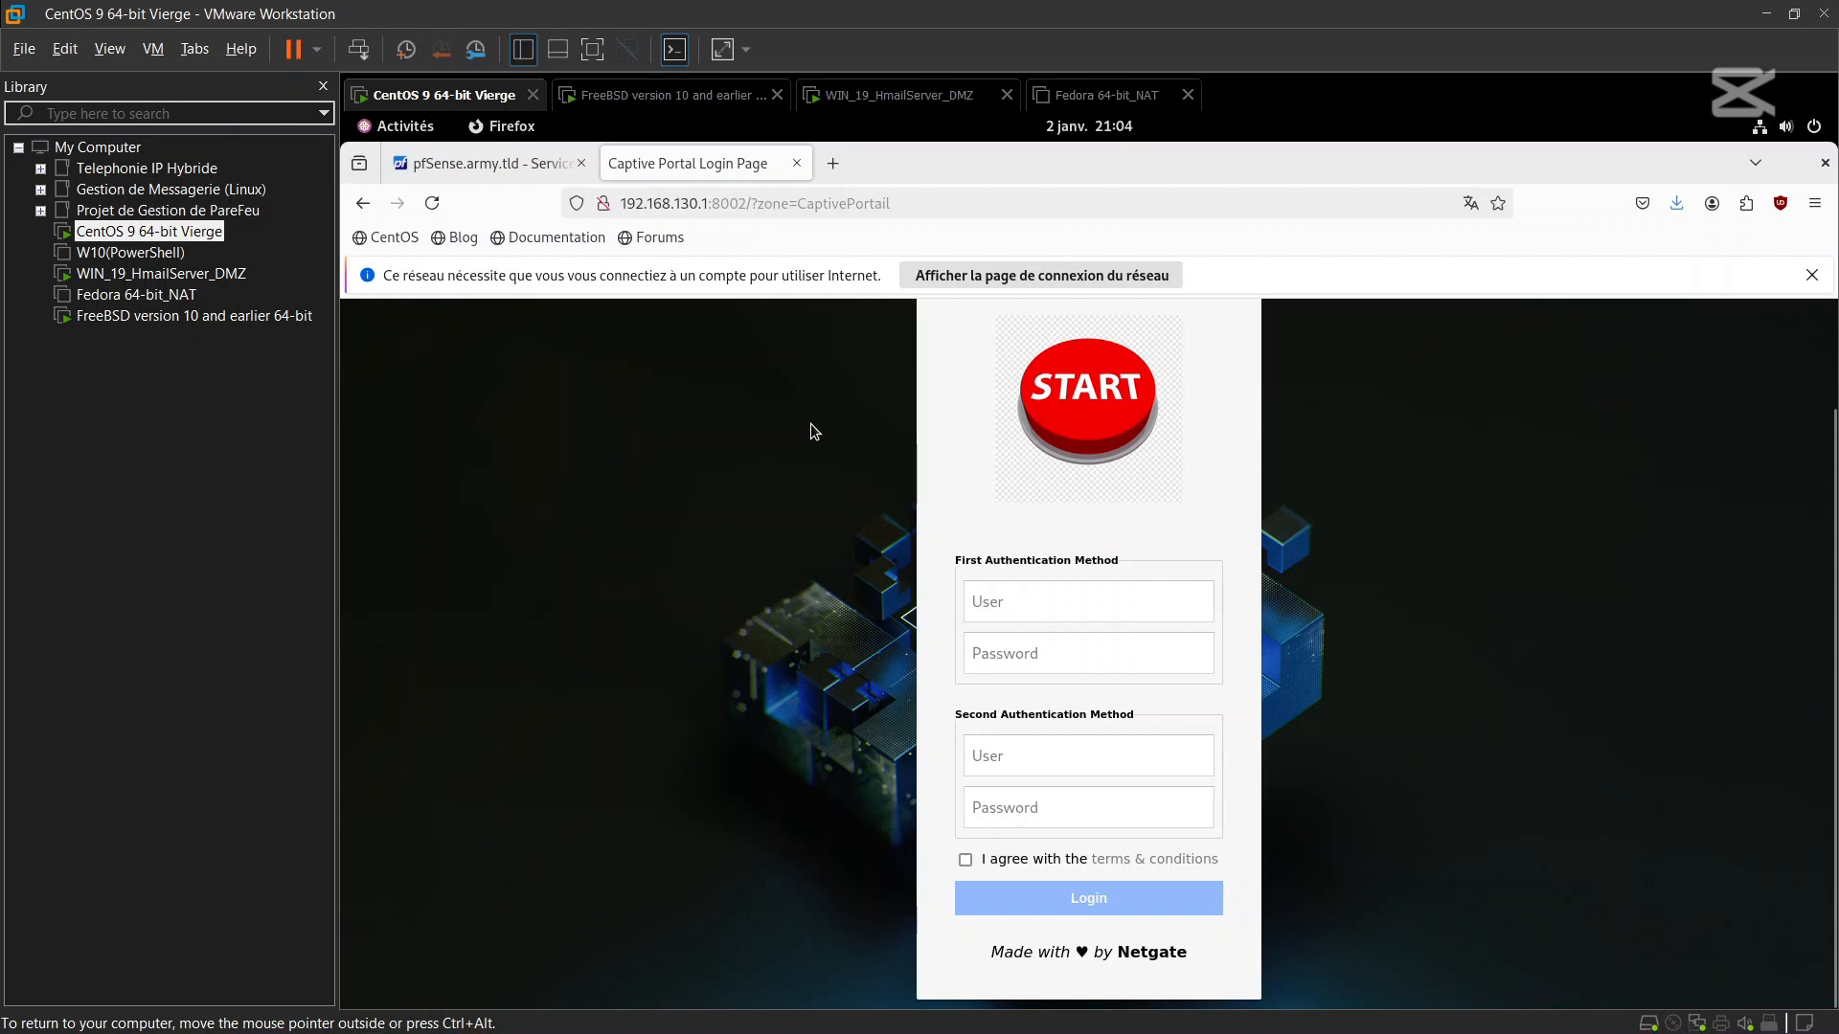
{"action": "left_click", "coordinate": [513, 170]}
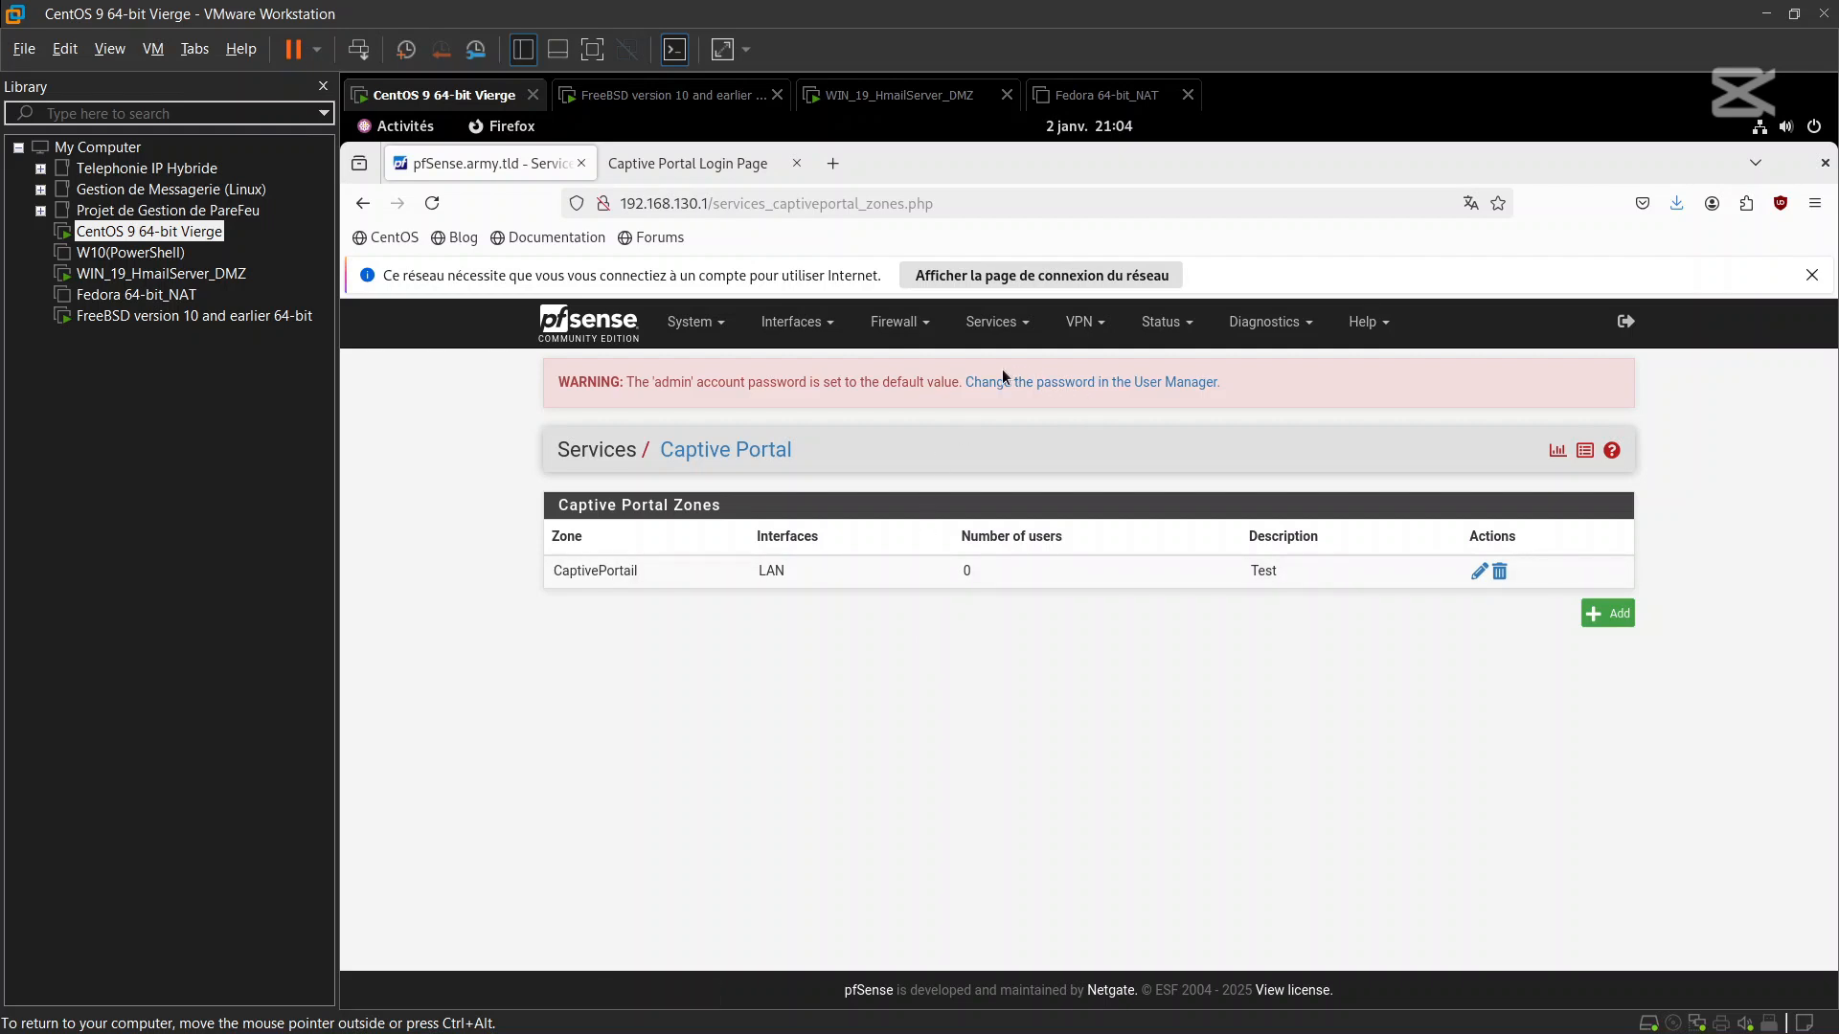
Log in as bart through the second authentication method with the saved password, accepting the 'Hello !' terms
{"action": "left_click", "coordinate": [709, 171]}
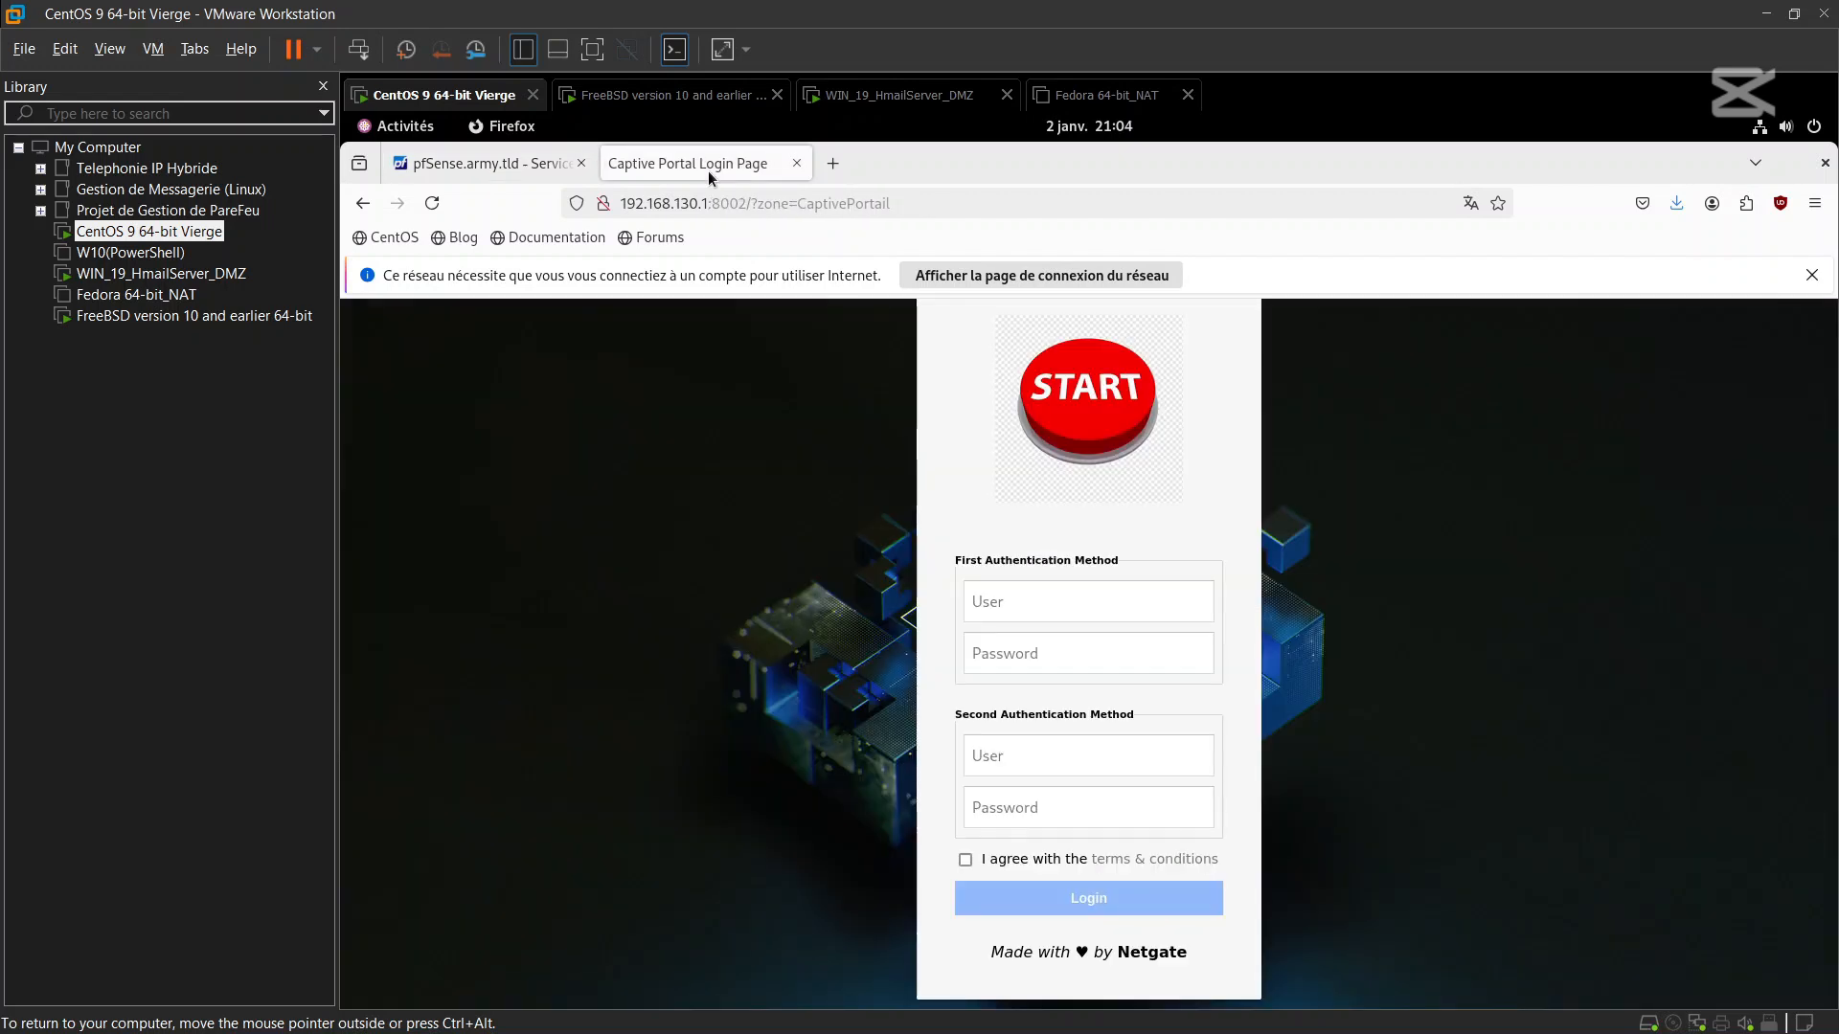
{"action": "left_click", "coordinate": [1081, 757]}
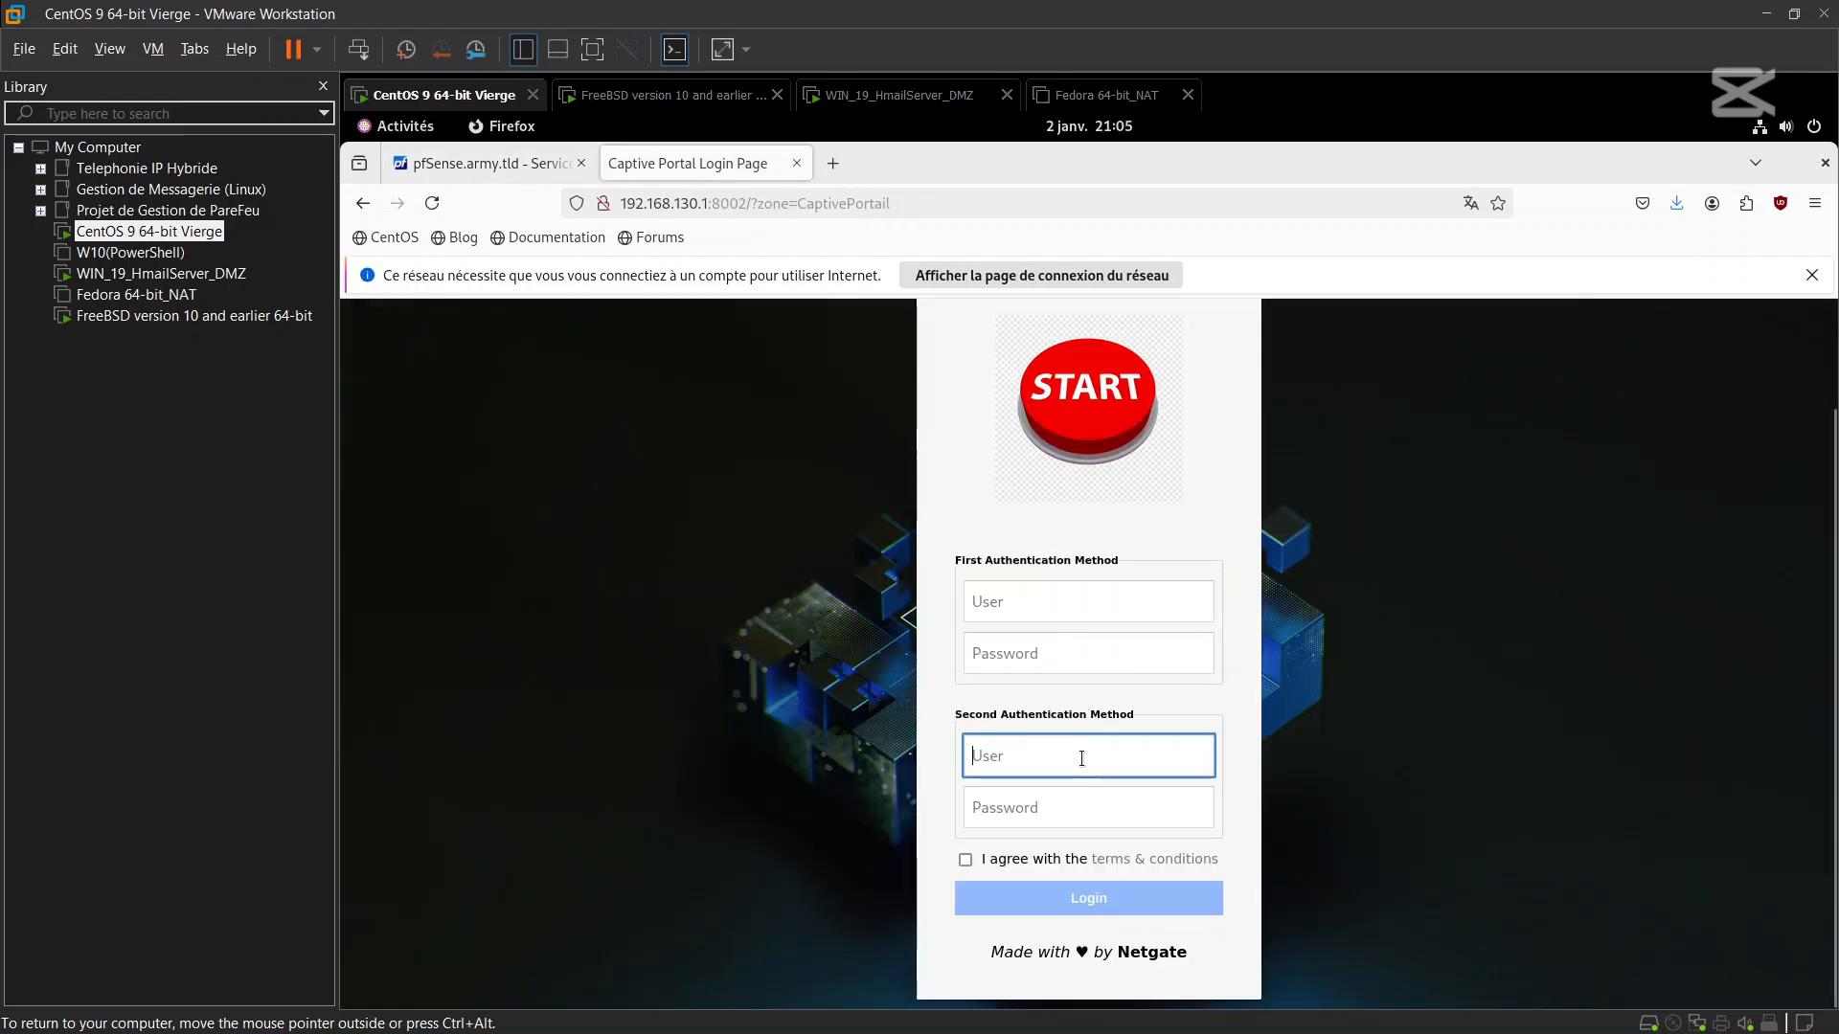
{"action": "type", "text": "bart"}
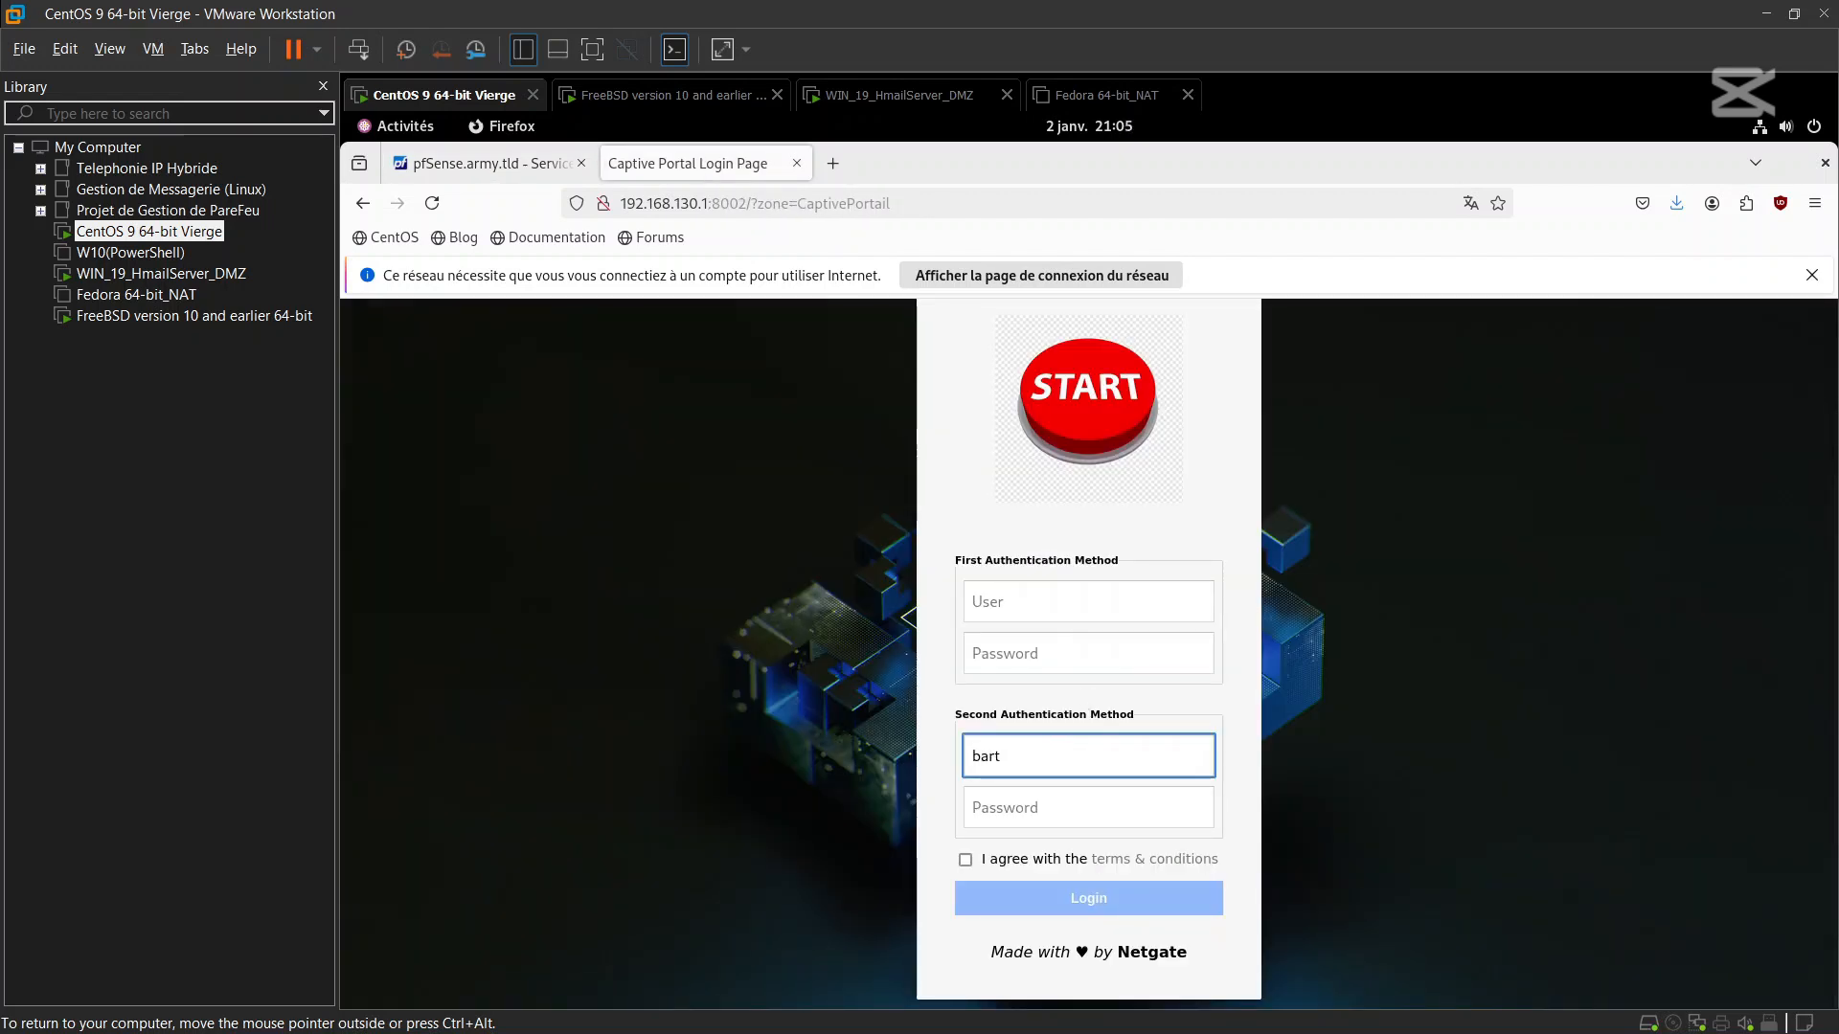
{"action": "left_click", "coordinate": [1074, 820]}
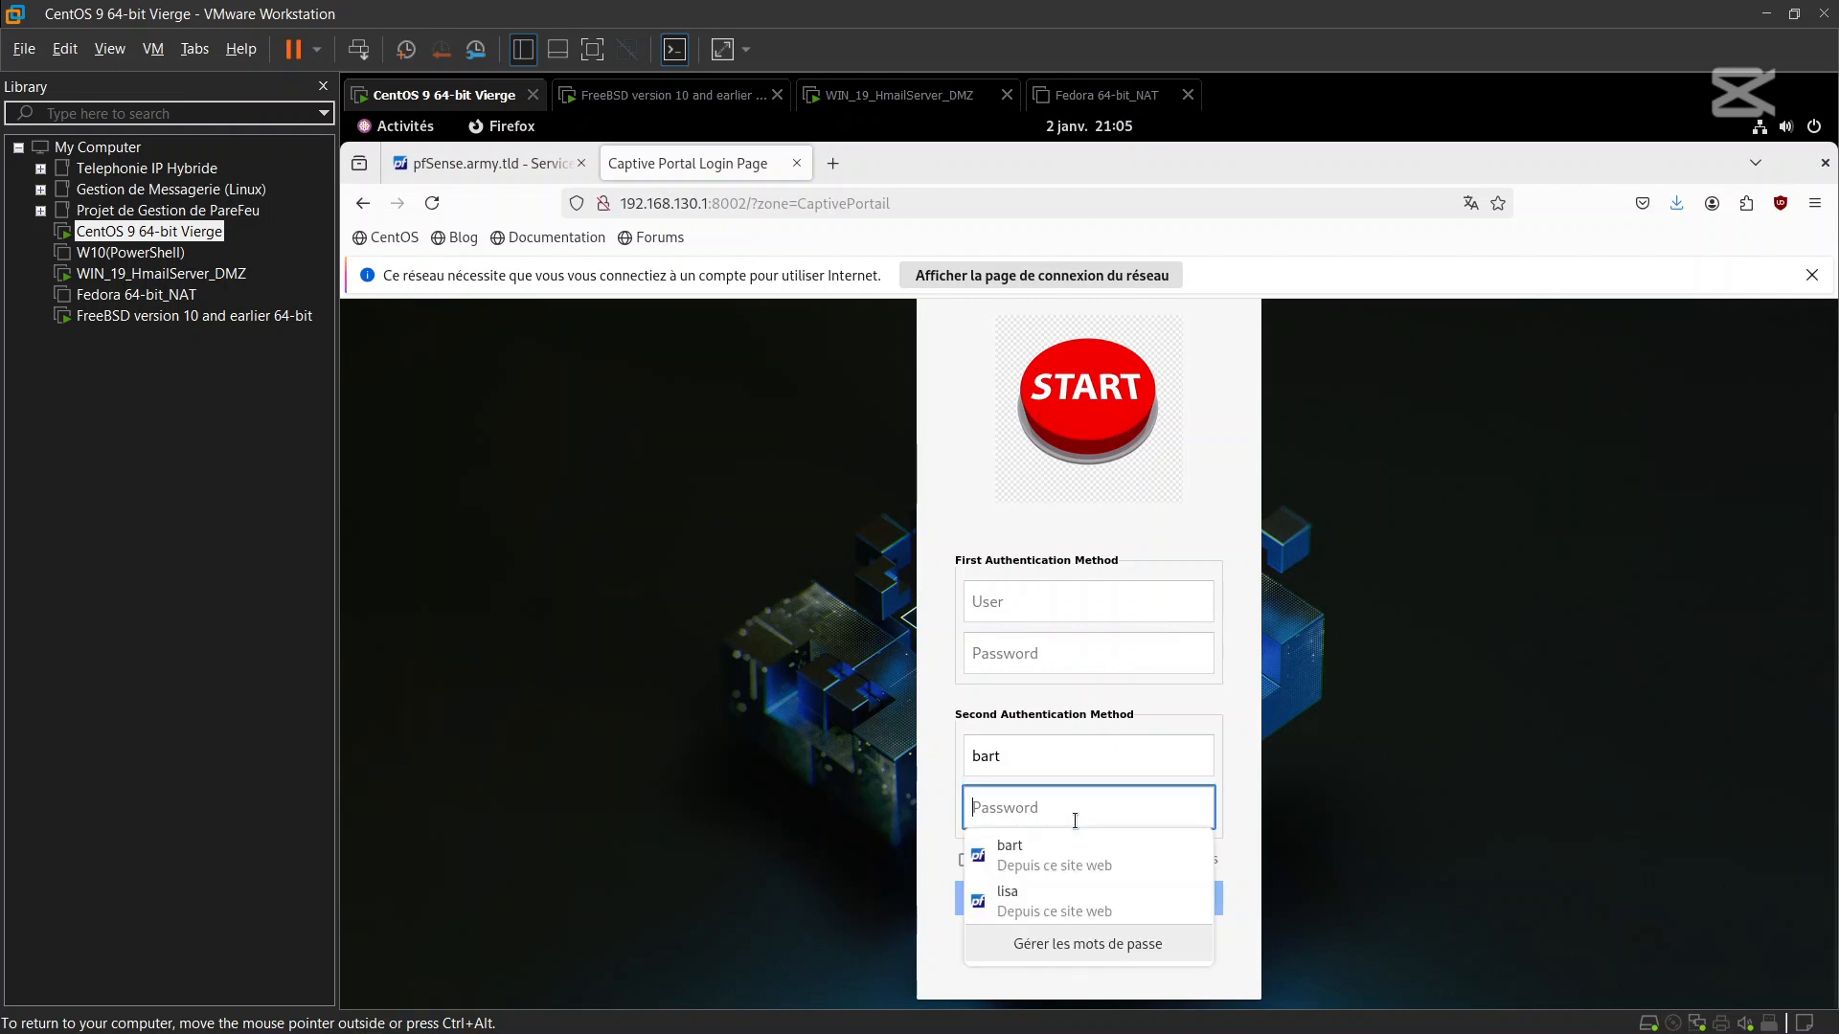
{"action": "left_click", "coordinate": [1074, 844]}
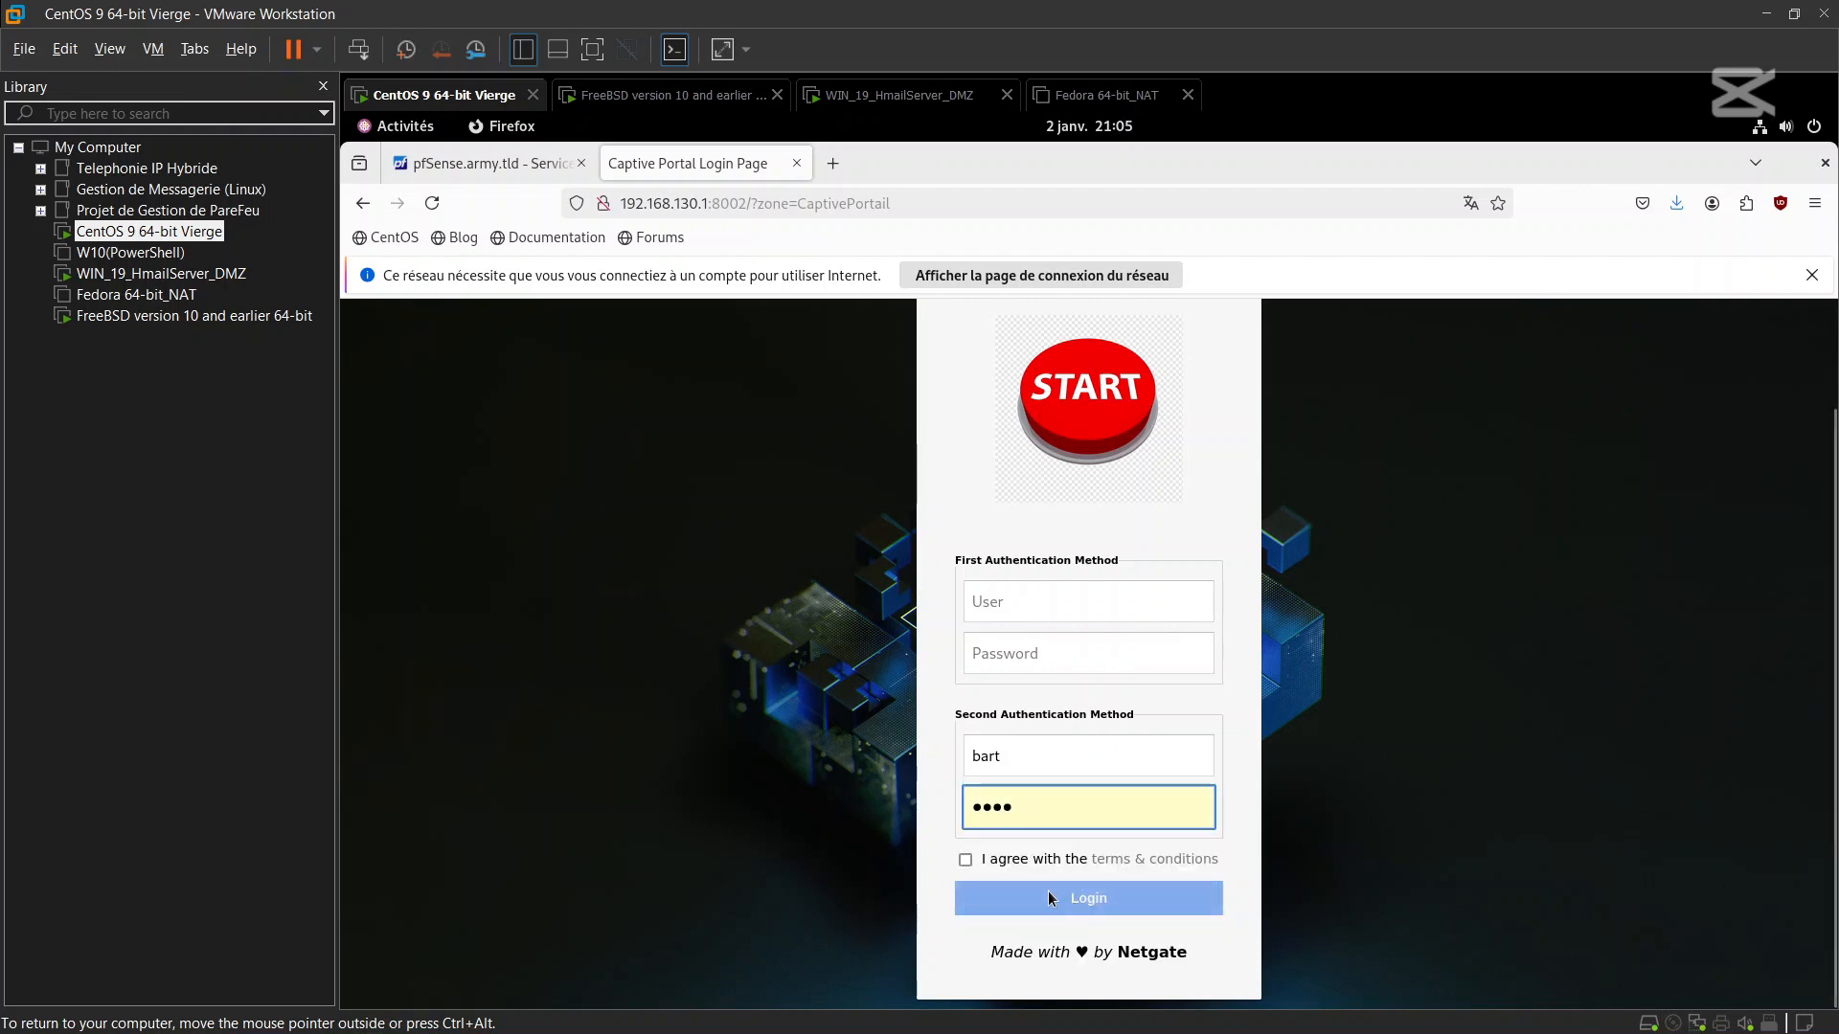
{"action": "left_click", "coordinate": [1131, 859]}
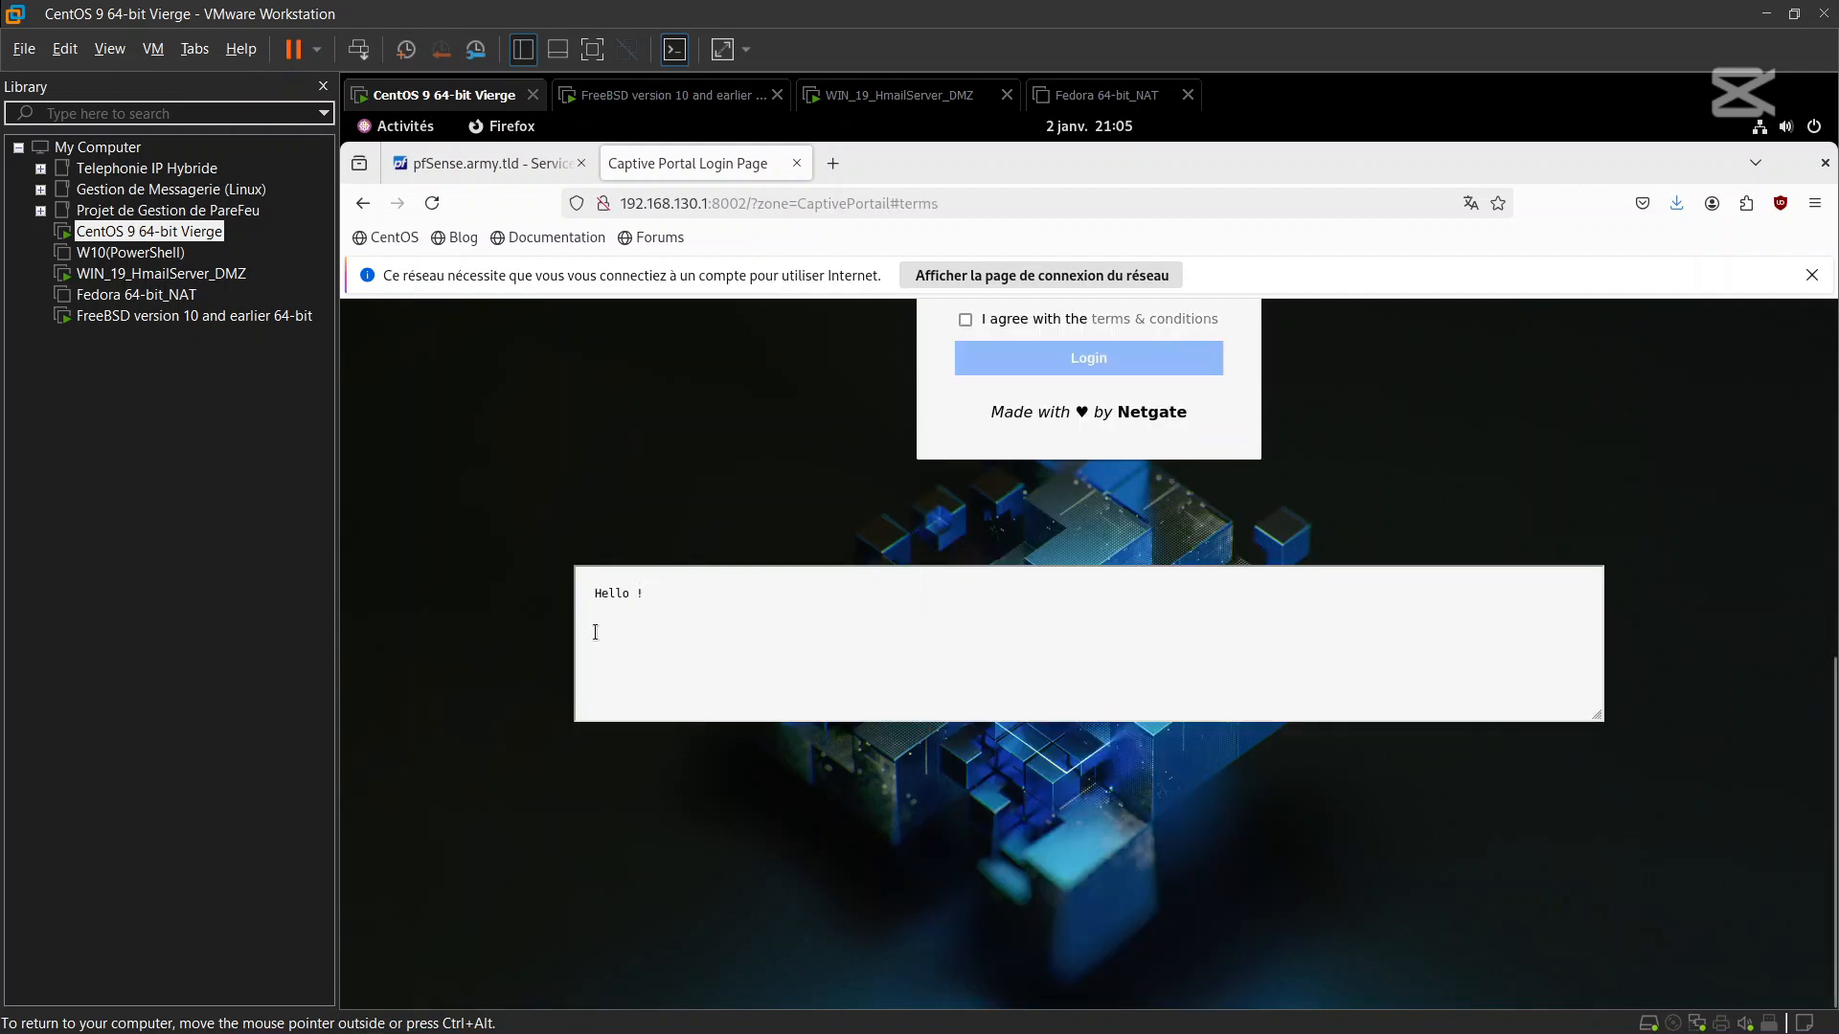
{"action": "left_click", "coordinate": [965, 321]}
{"action": "left_click", "coordinate": [1024, 367]}
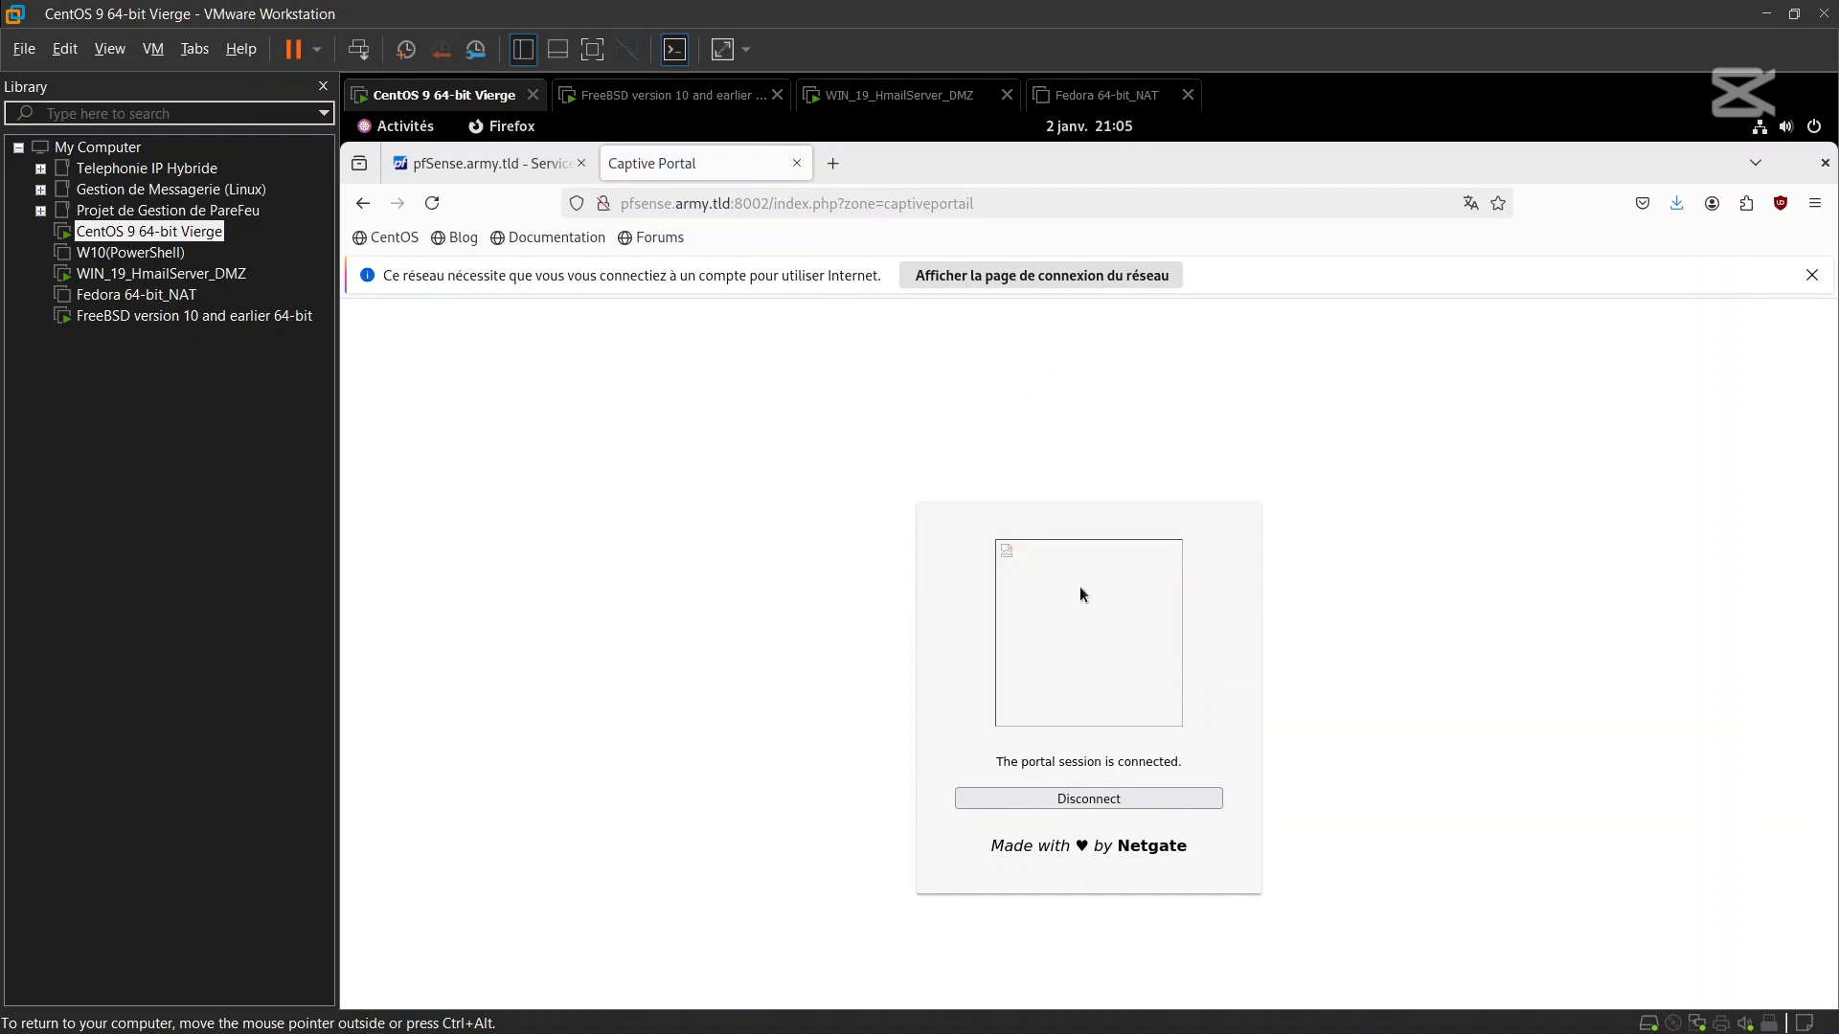
{"action": "left_click", "coordinate": [508, 165]}
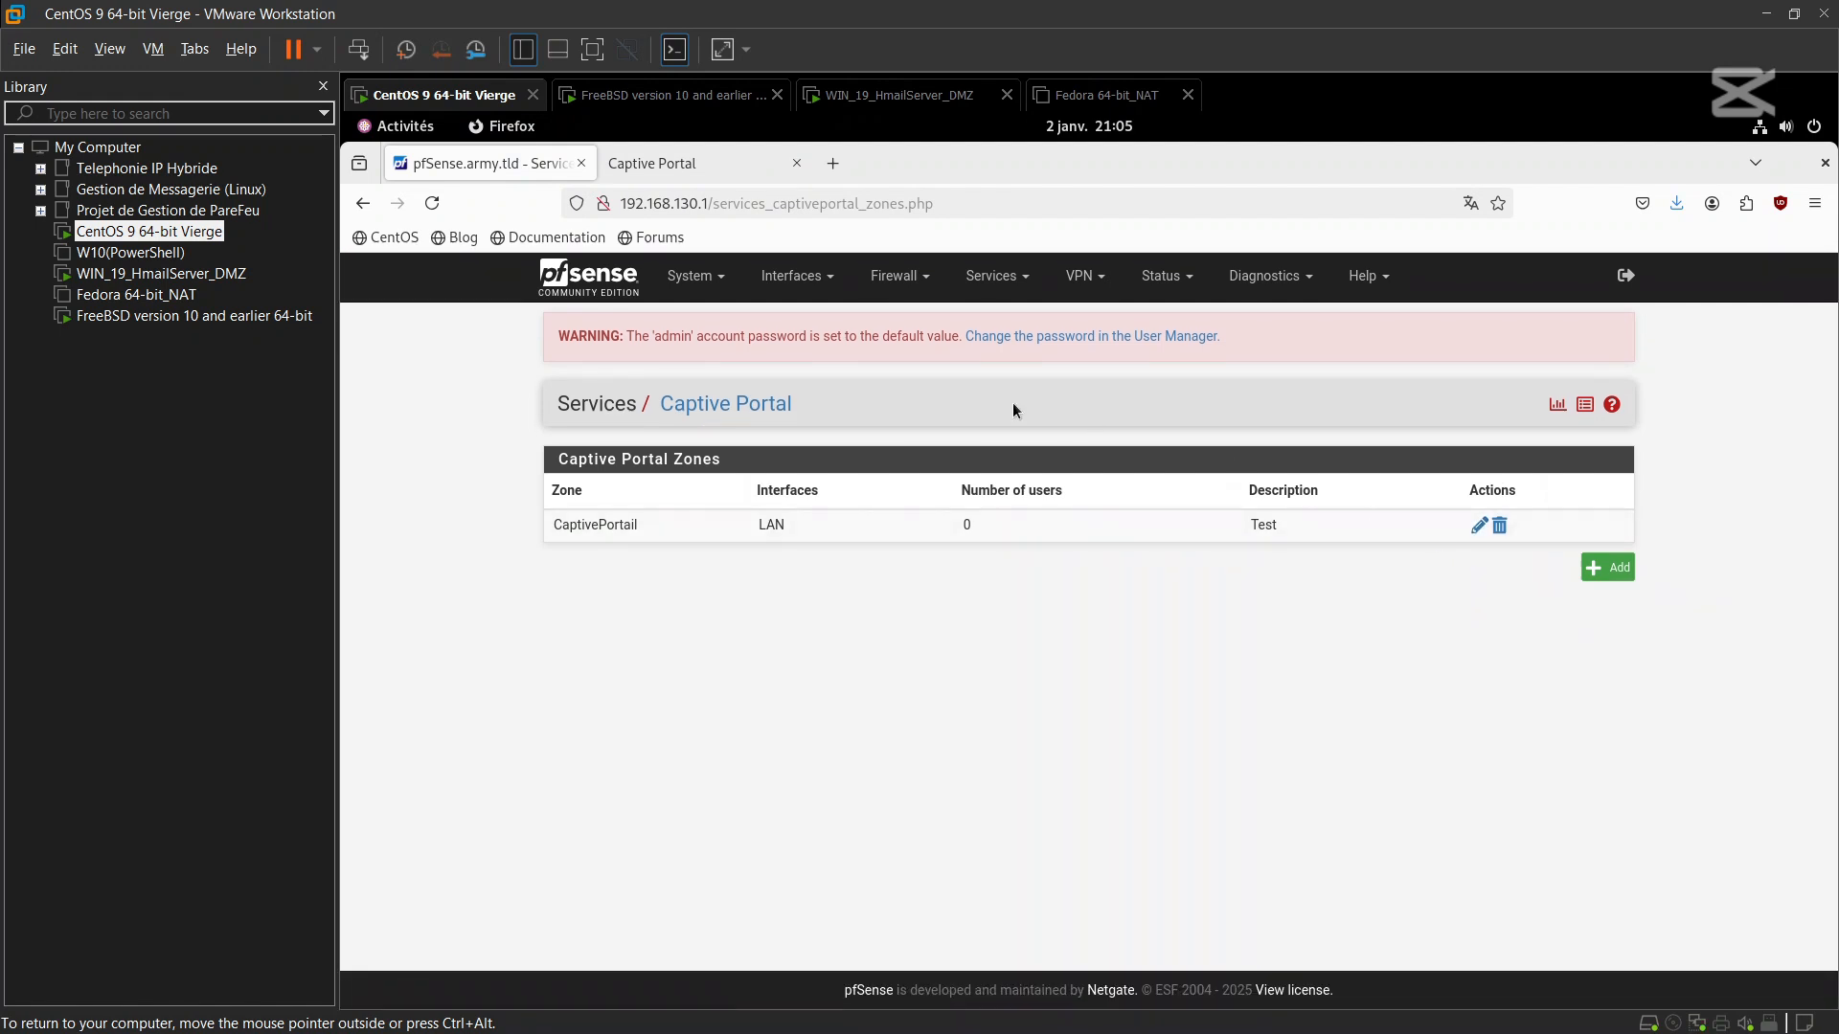
{"action": "left_click", "coordinate": [1168, 276]}
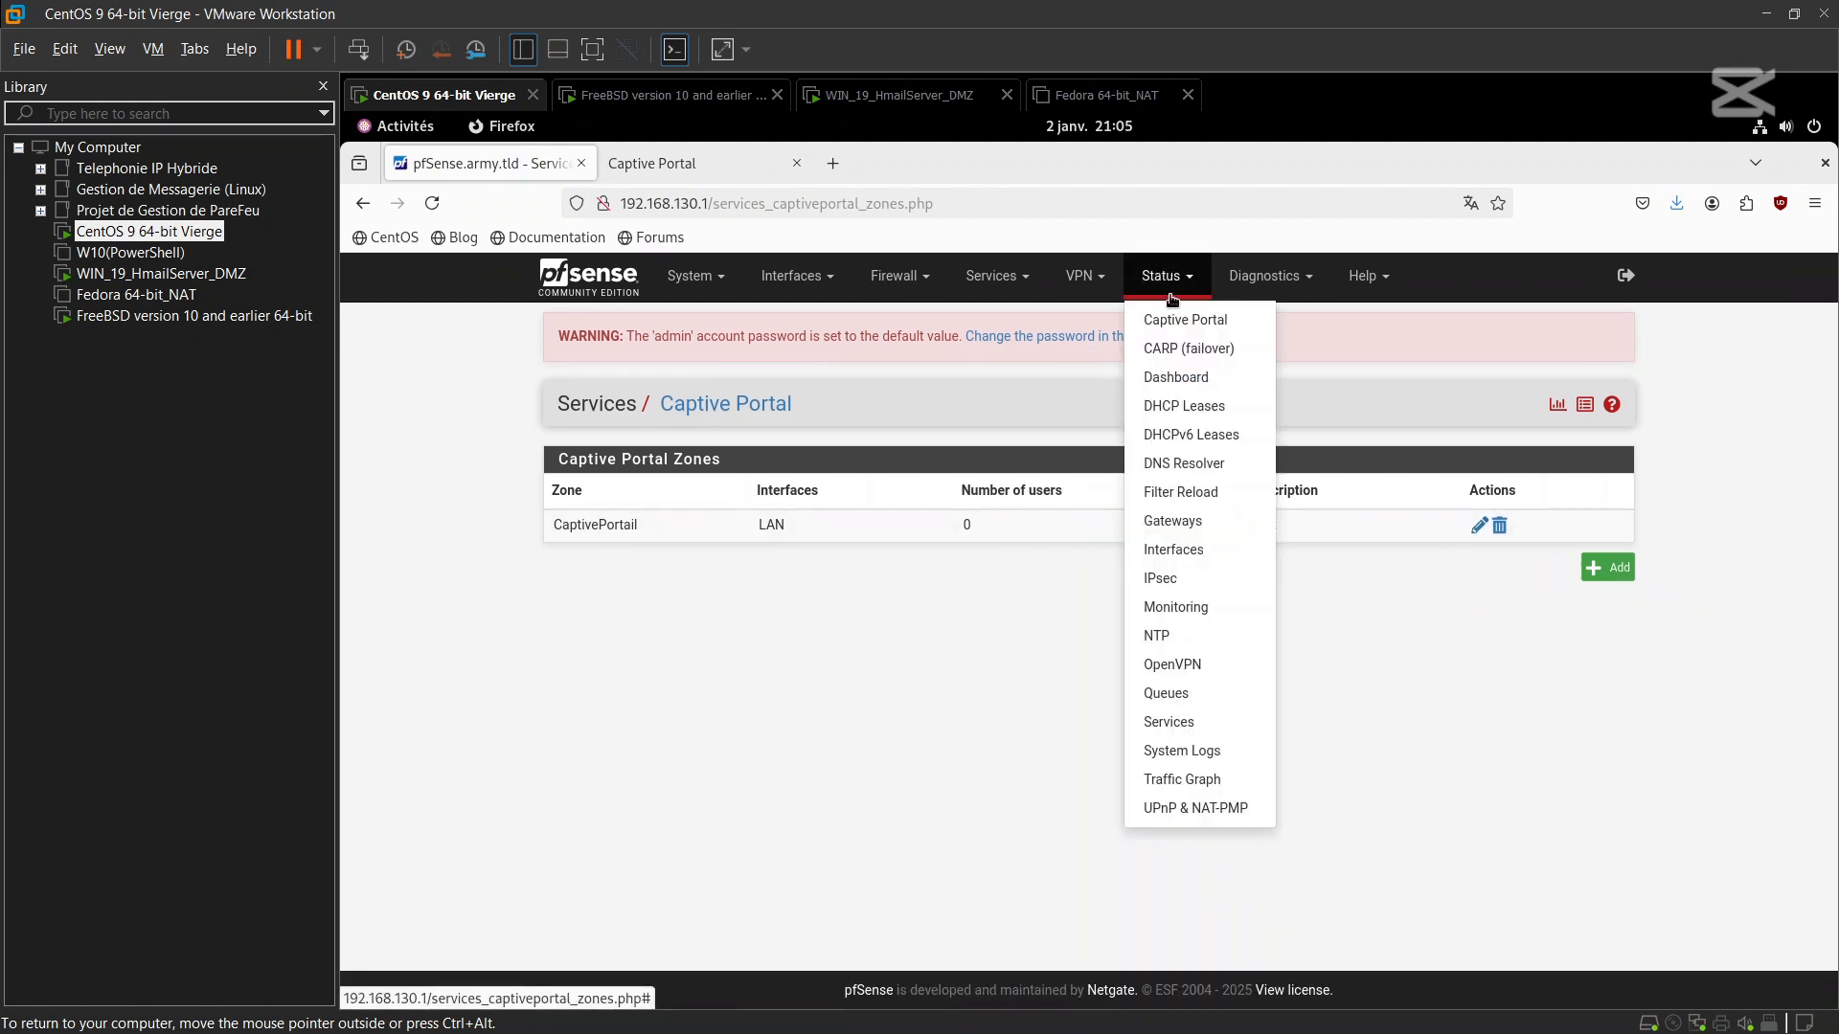
View Status > Captive Portal showing one radius-authenticated user from 192.168.130.10
{"action": "left_click", "coordinate": [1184, 320]}
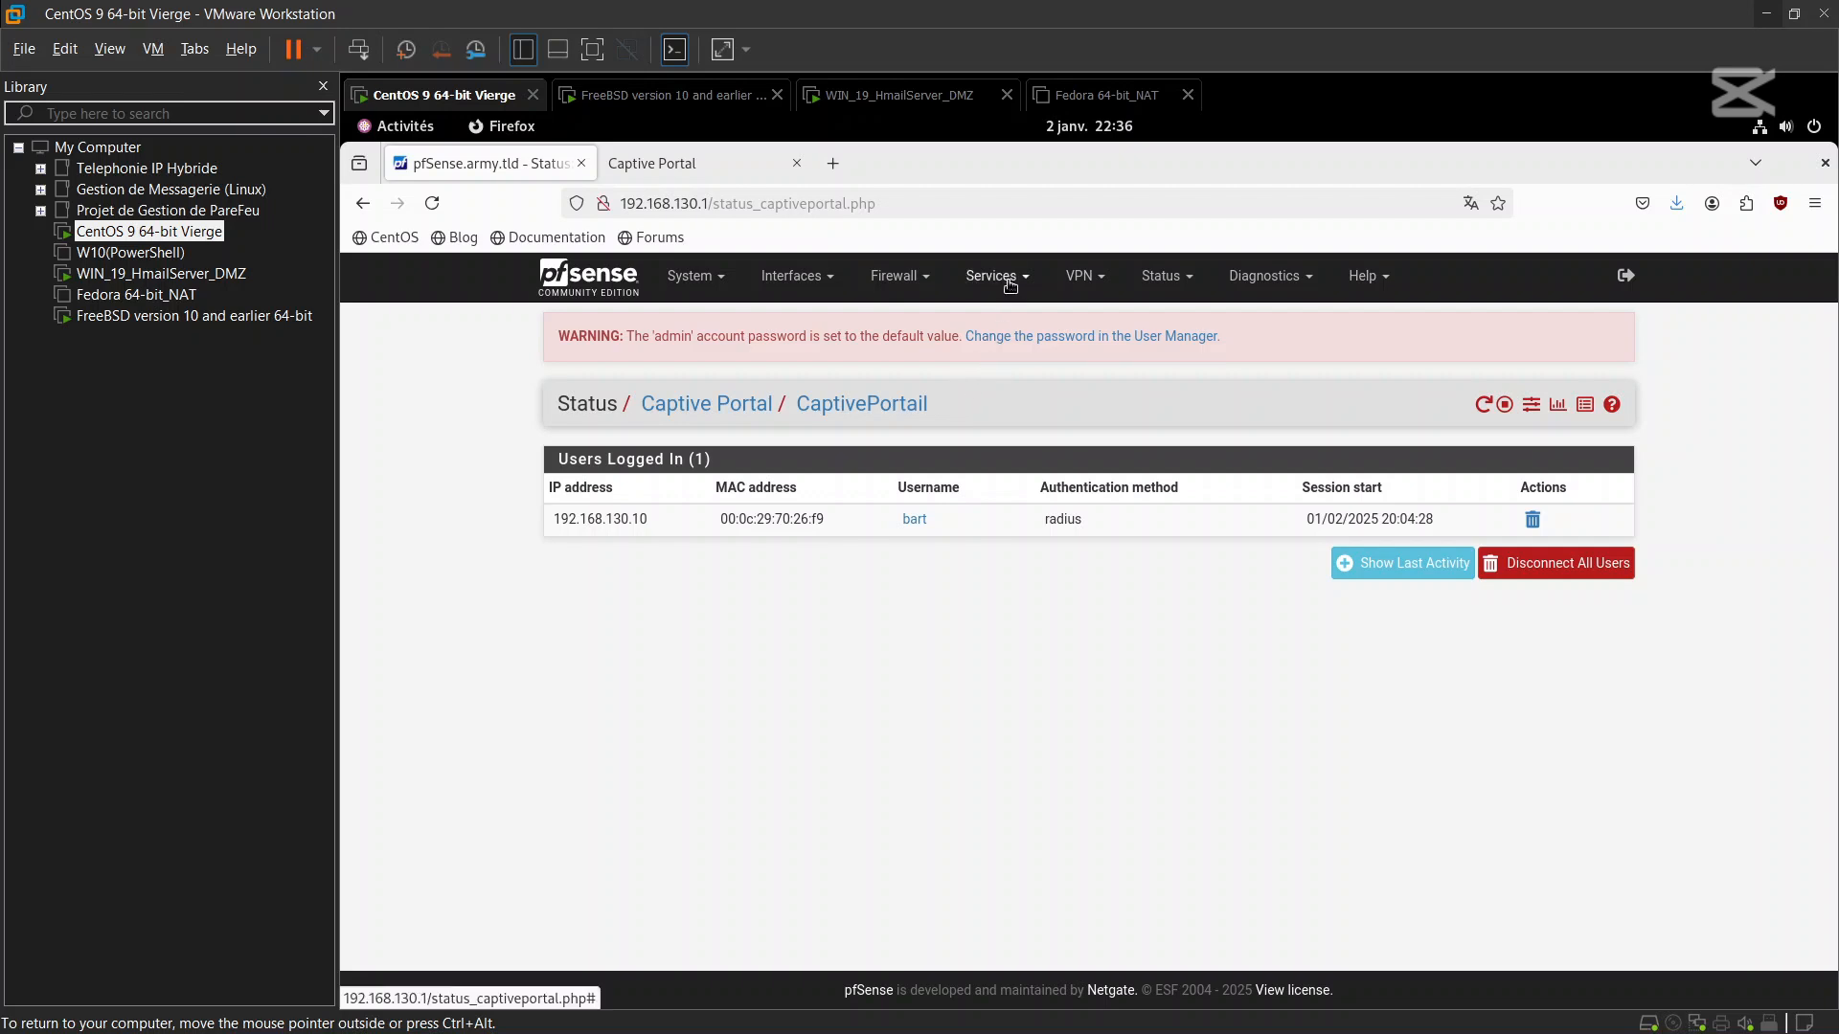
{"action": "left_click", "coordinate": [1009, 284]}
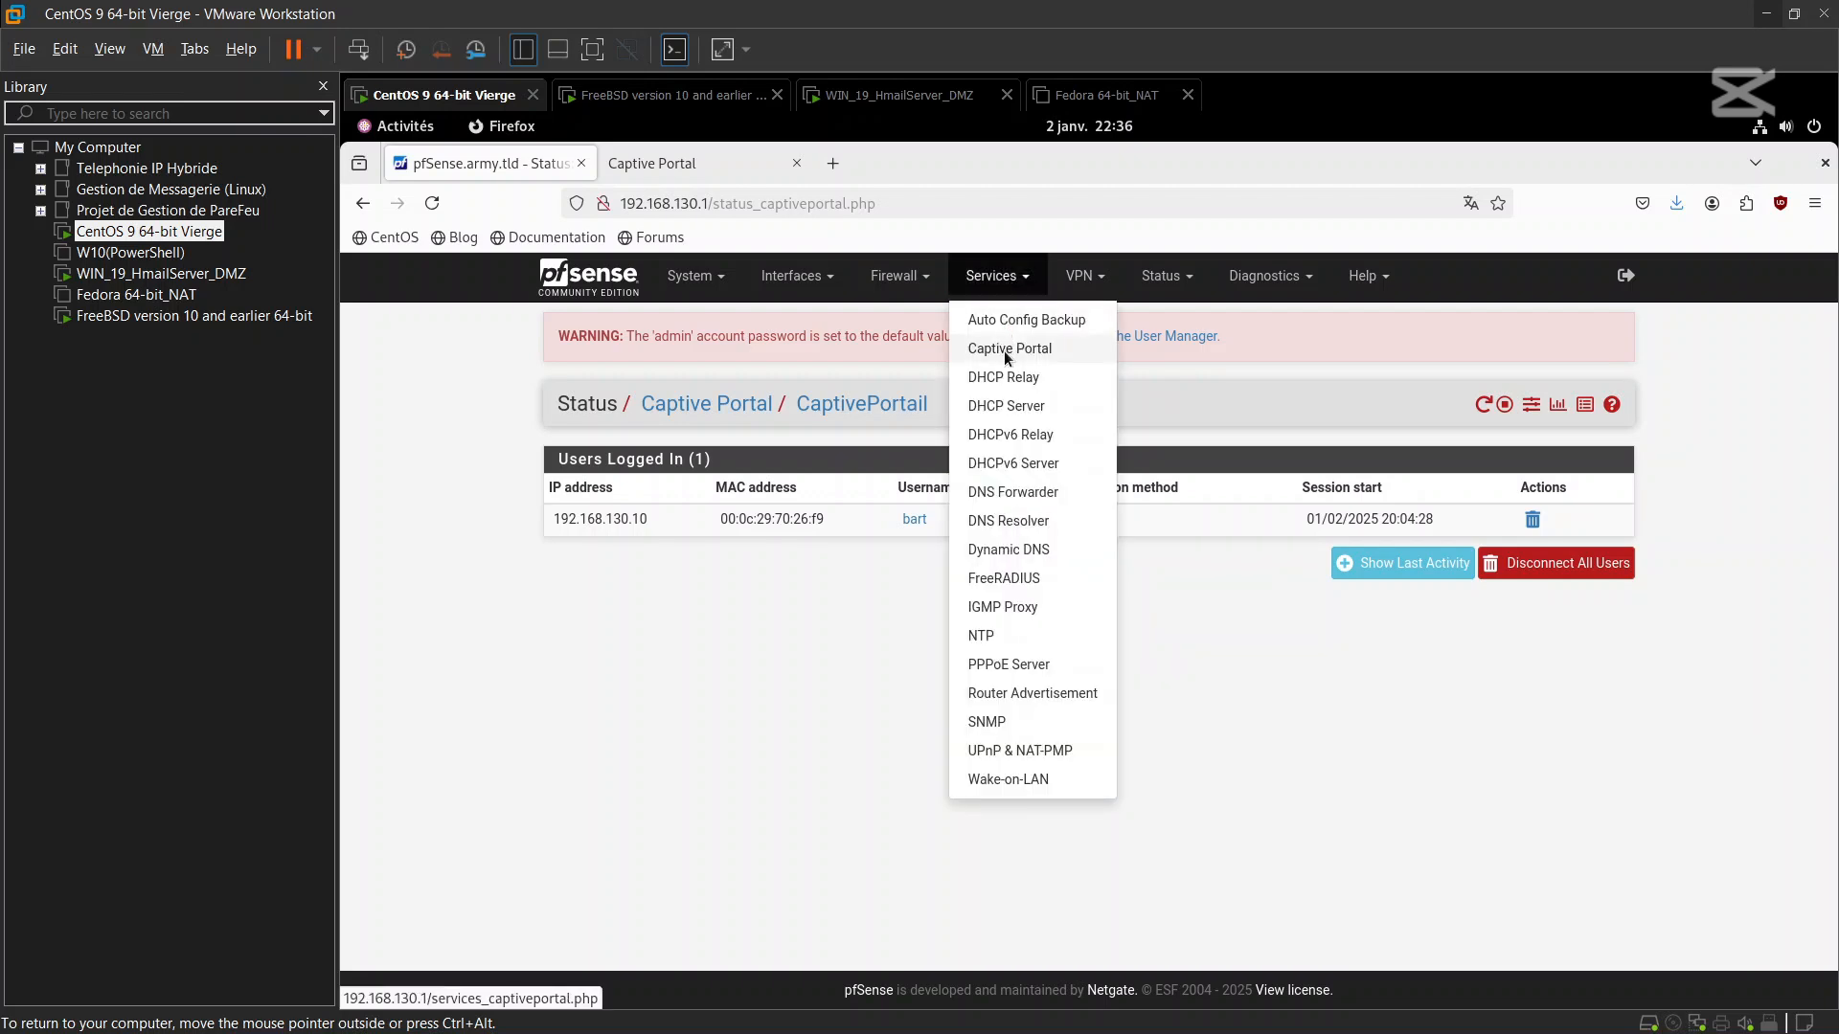
Open the CaptivePortail zone's edit page from Services > Captive Portal and review its settings
{"action": "left_click", "coordinate": [1005, 352]}
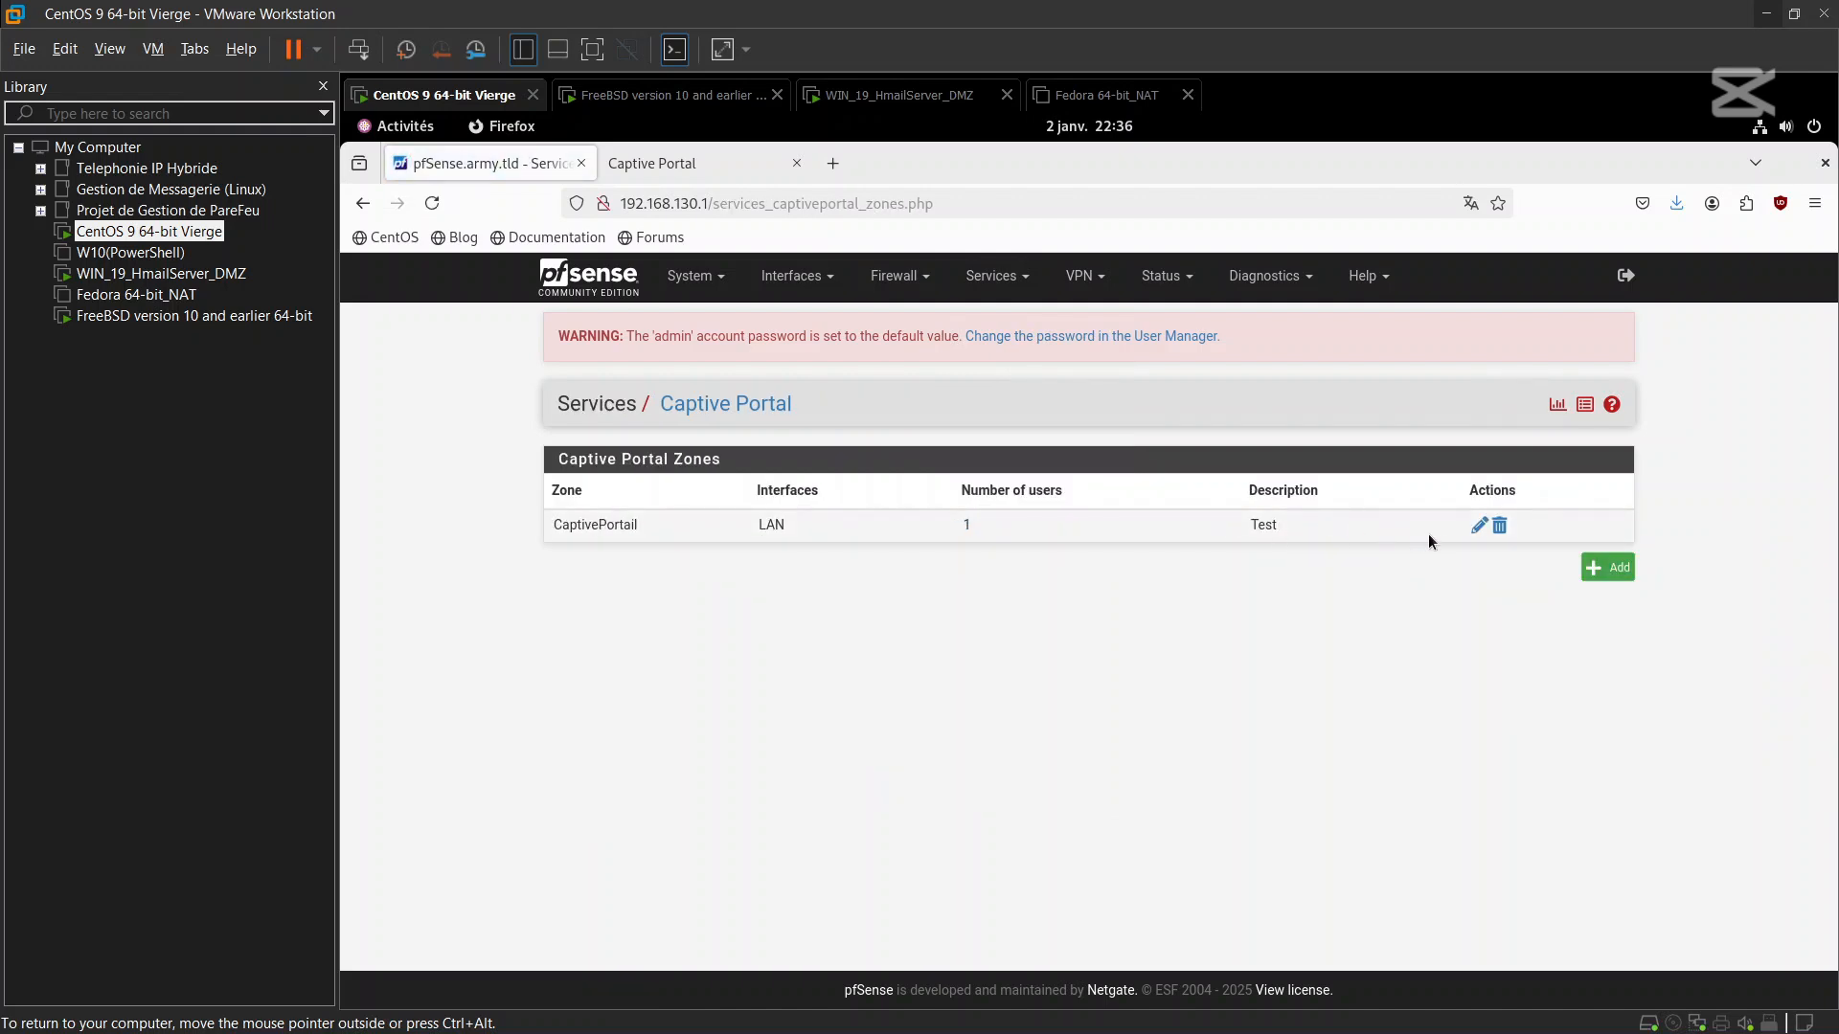
{"action": "left_click", "coordinate": [1480, 526]}
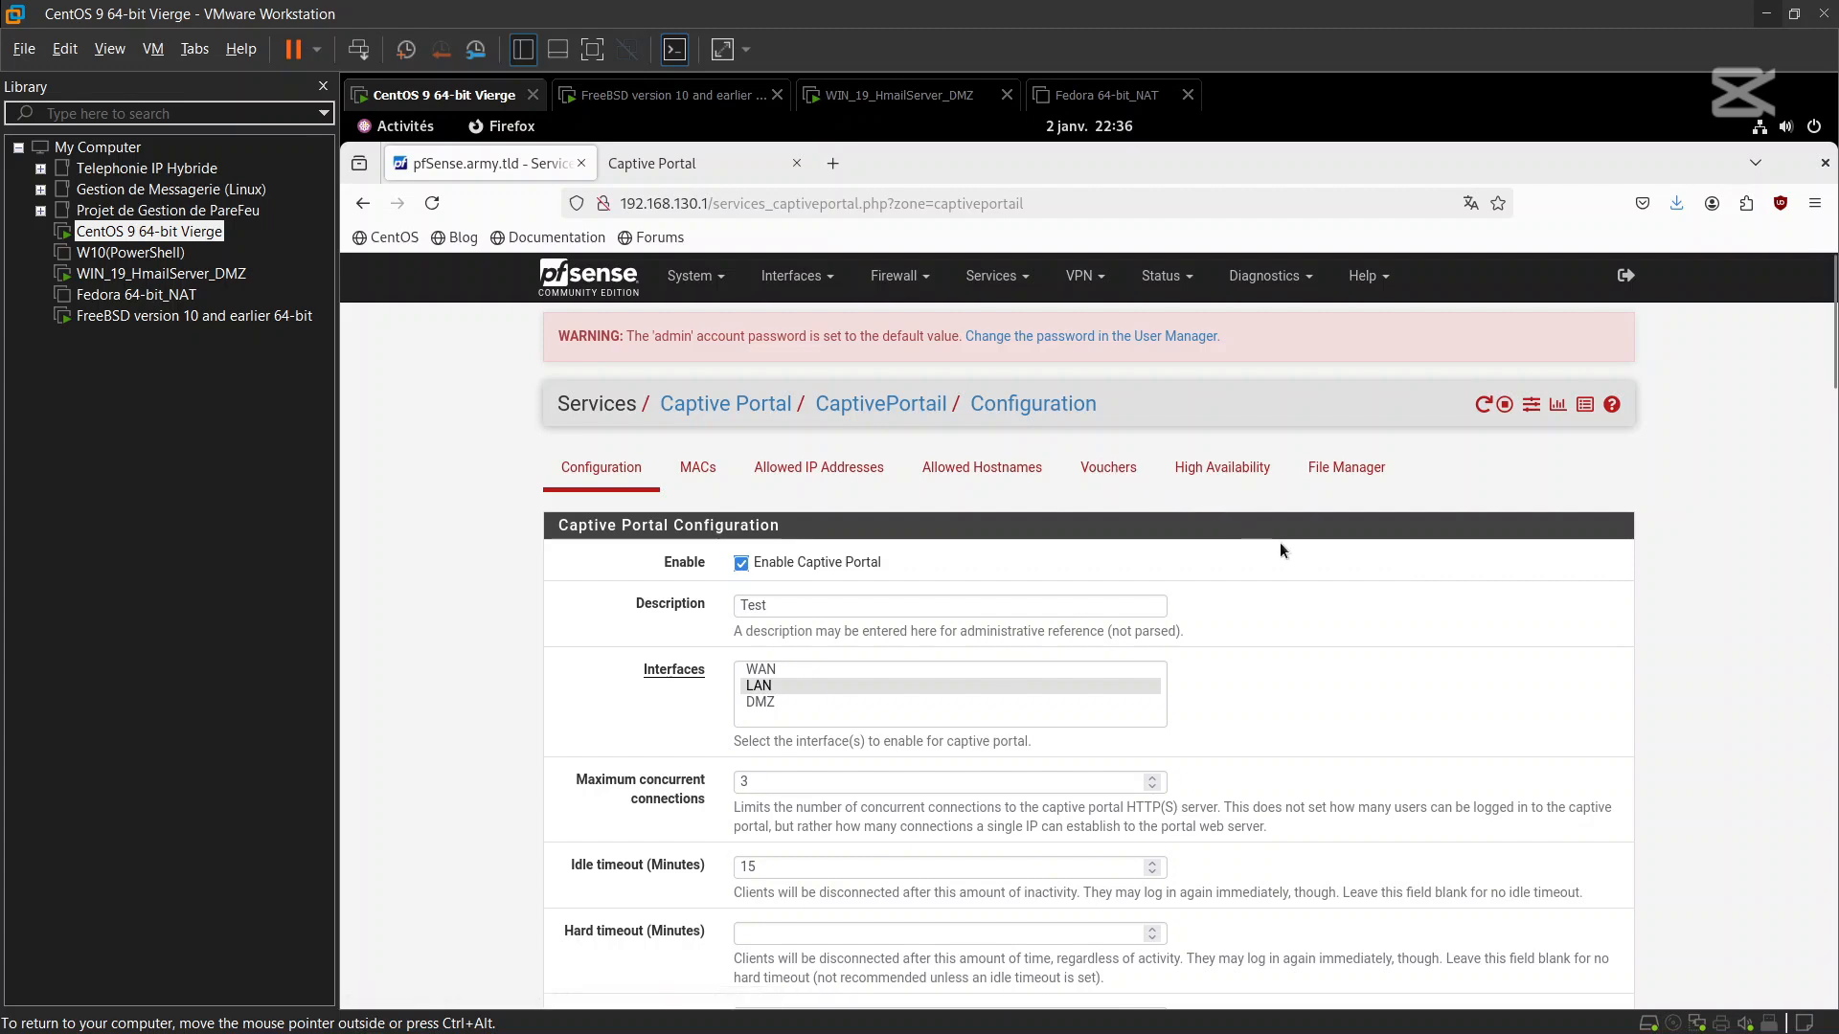
{"action": "scroll", "coordinate": [1279, 544], "scroll_direction": "down", "scroll_amount": 5}
{"action": "scroll", "coordinate": [1281, 550], "scroll_direction": "down", "scroll_amount": 5}
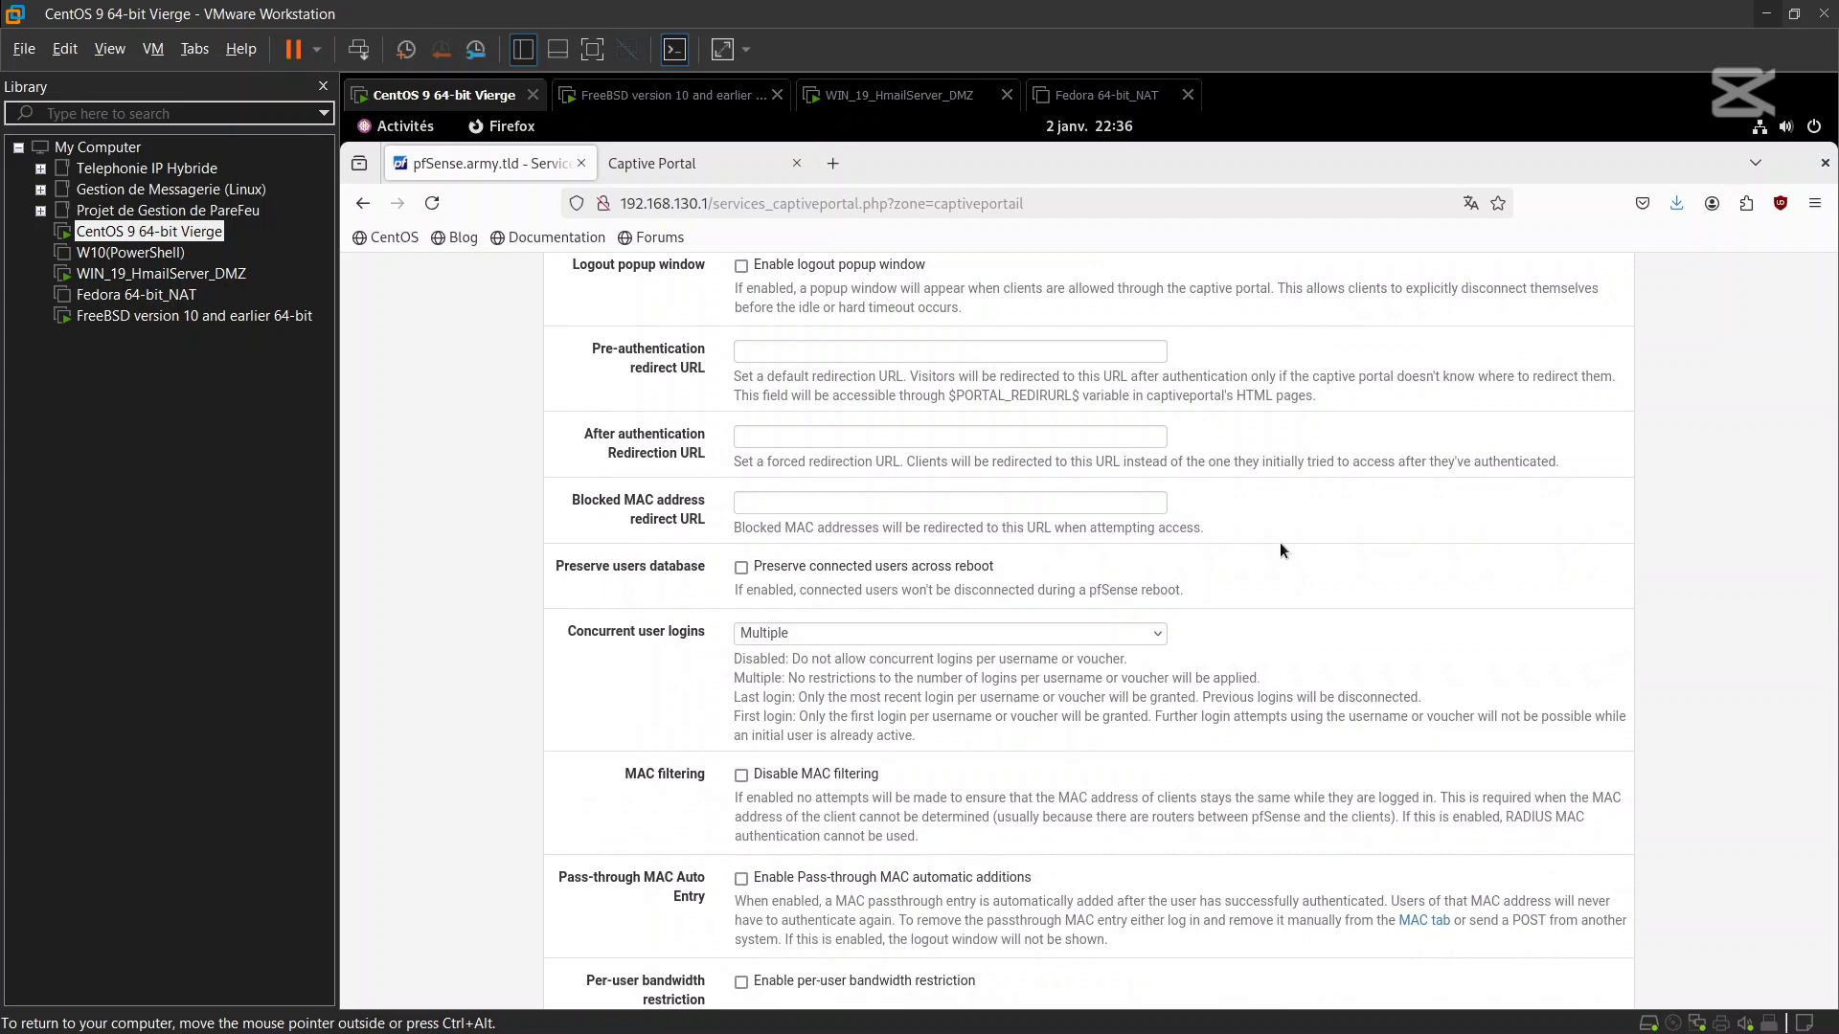
{"action": "scroll", "coordinate": [1282, 550], "scroll_direction": "up", "scroll_amount": 10}
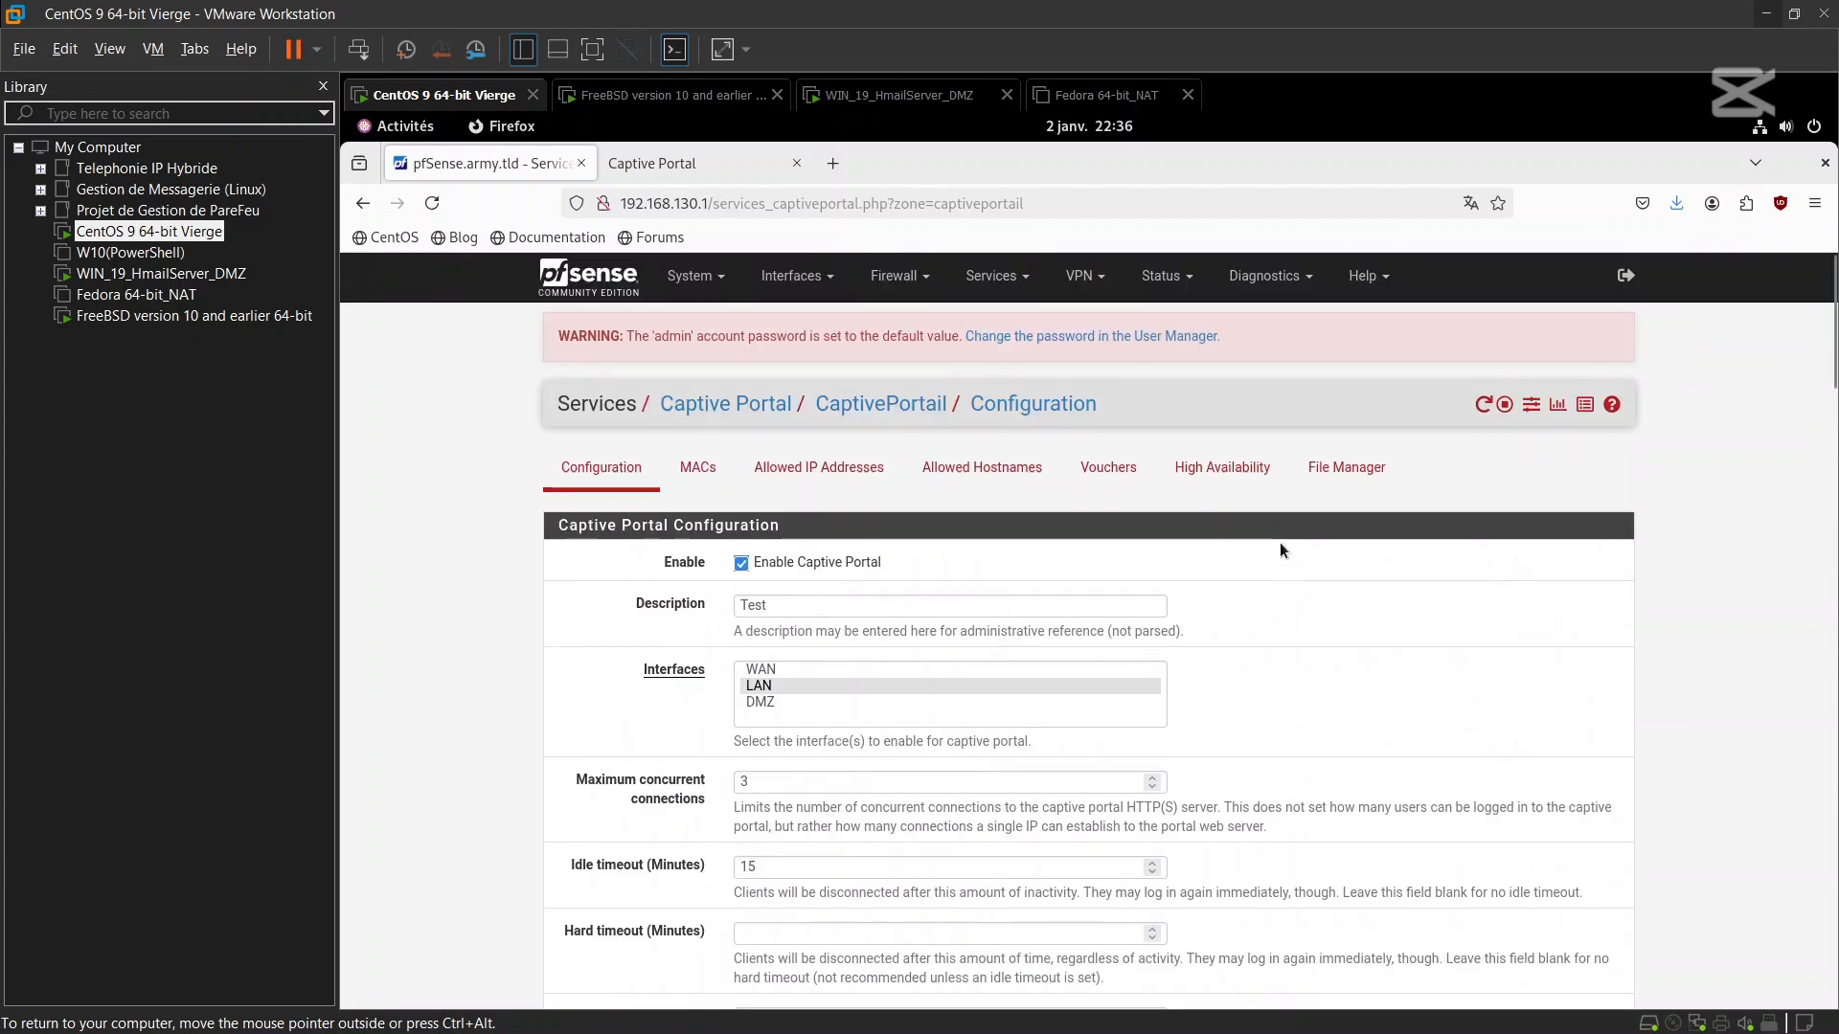
{"action": "left_click", "coordinate": [1100, 476]}
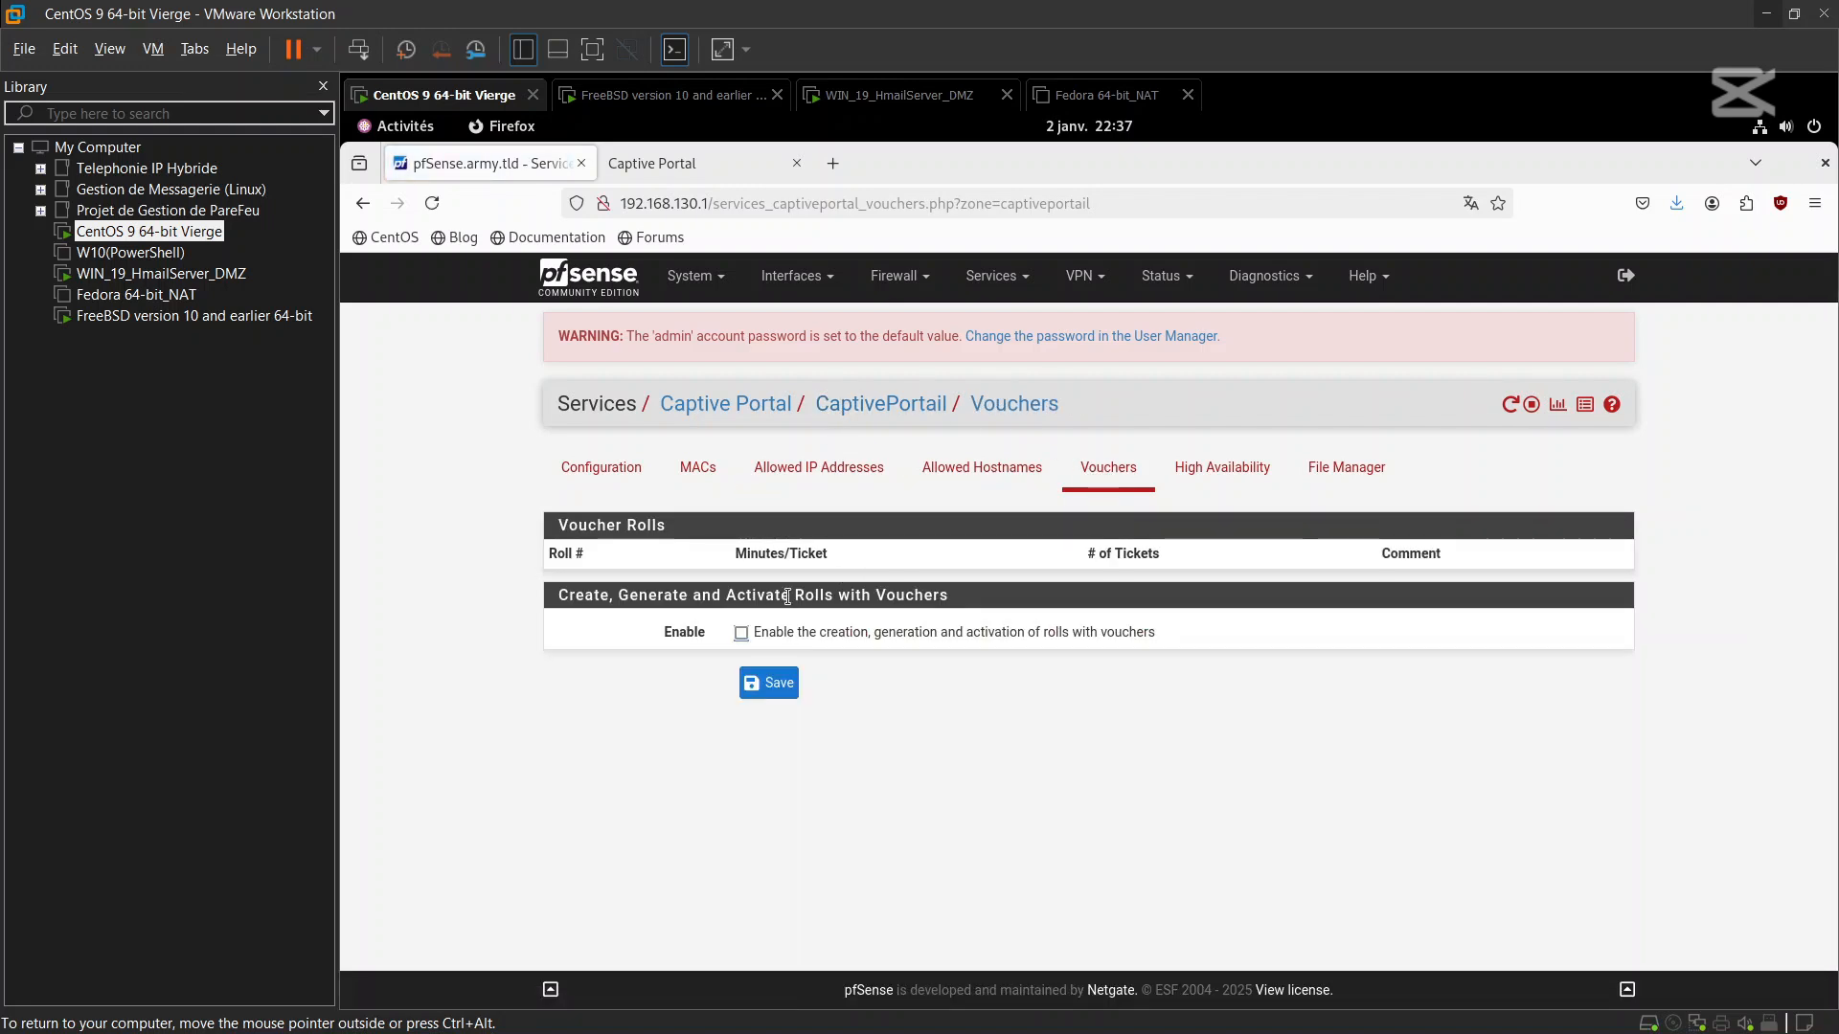
{"action": "left_click", "coordinate": [743, 632]}
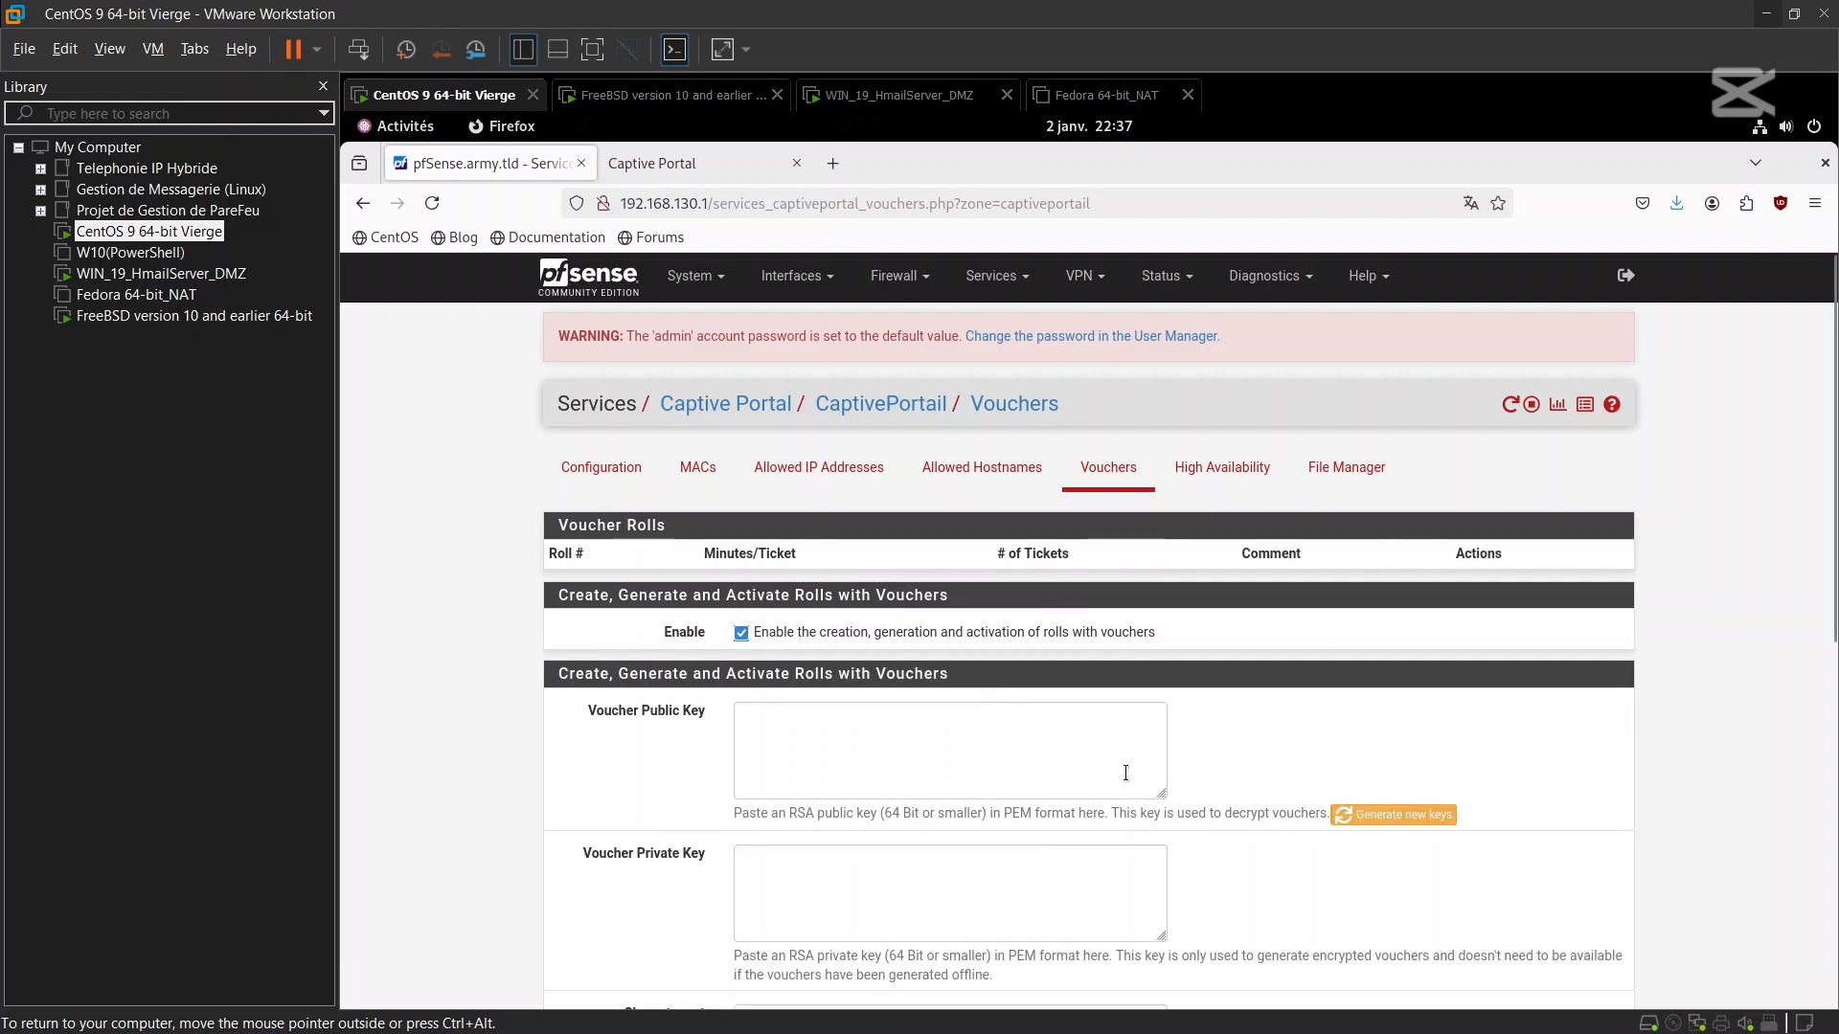
{"action": "left_click", "coordinate": [1426, 819]}
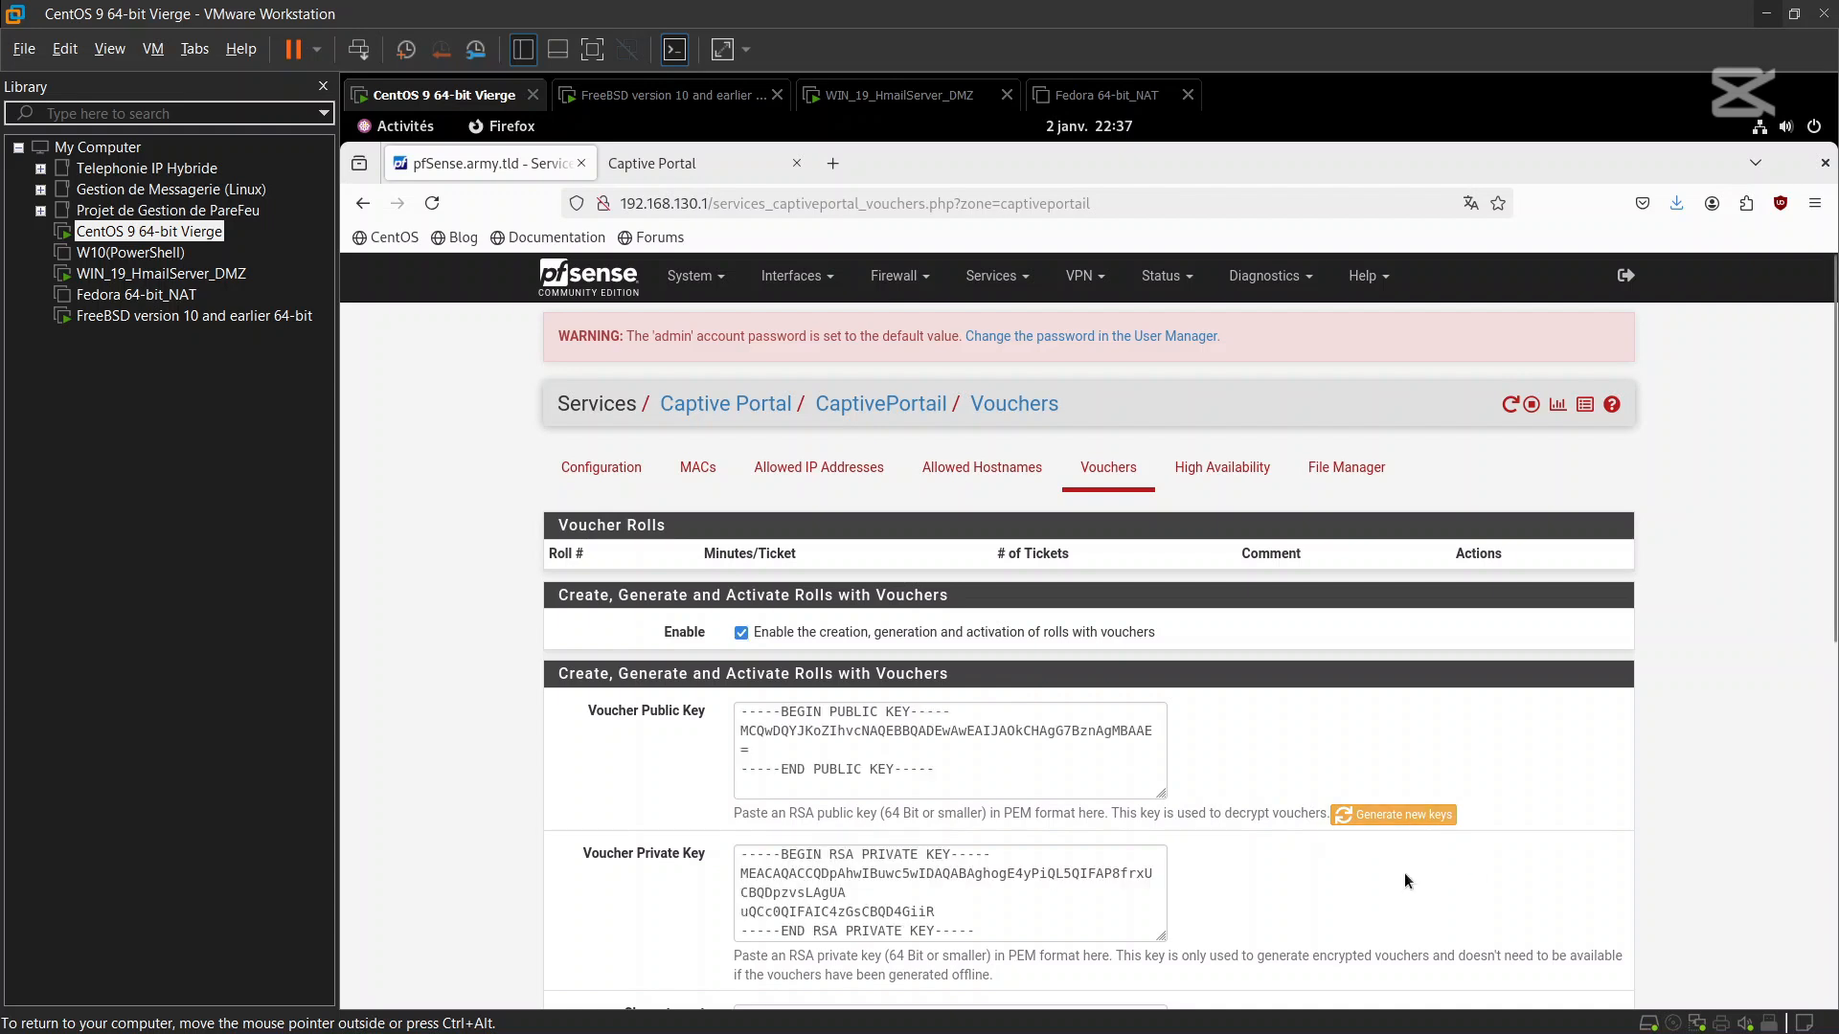
{"action": "scroll", "coordinate": [1404, 872], "scroll_direction": "down", "scroll_amount": 3}
{"action": "scroll", "coordinate": [1404, 866], "scroll_direction": "down", "scroll_amount": 4}
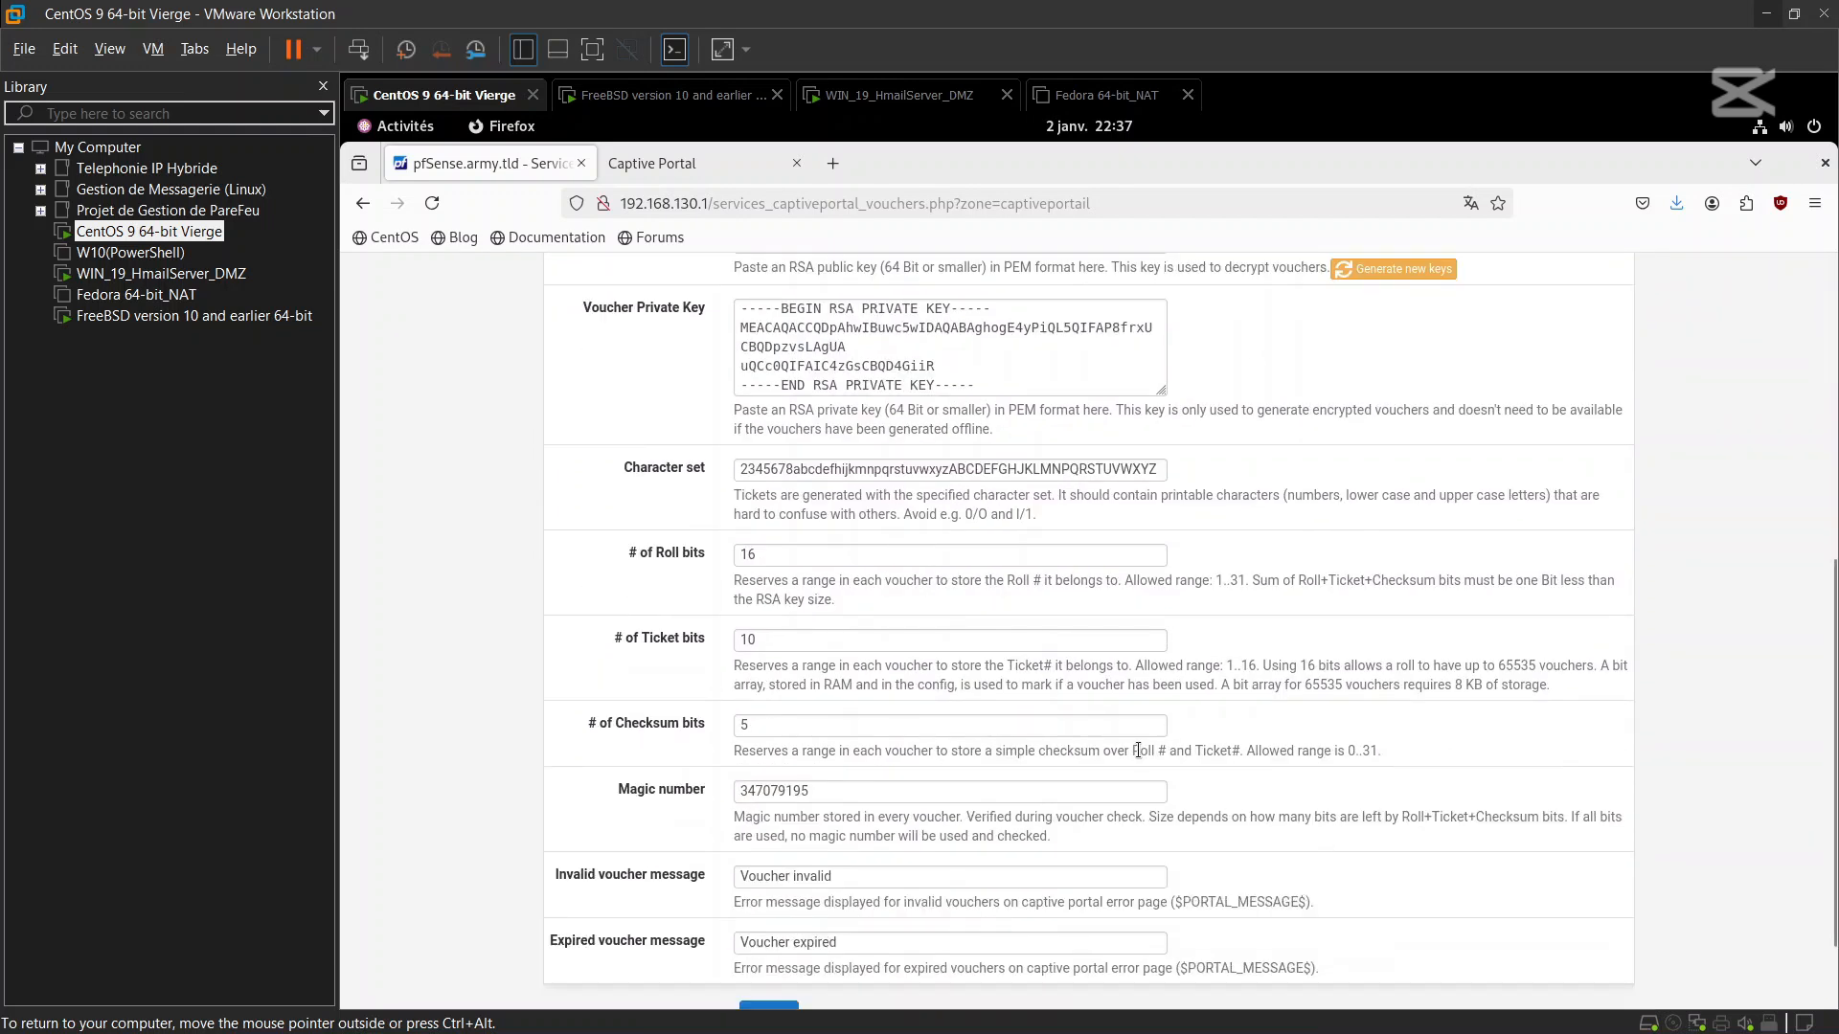
{"action": "scroll", "coordinate": [1006, 814], "scroll_direction": "down", "scroll_amount": 2}
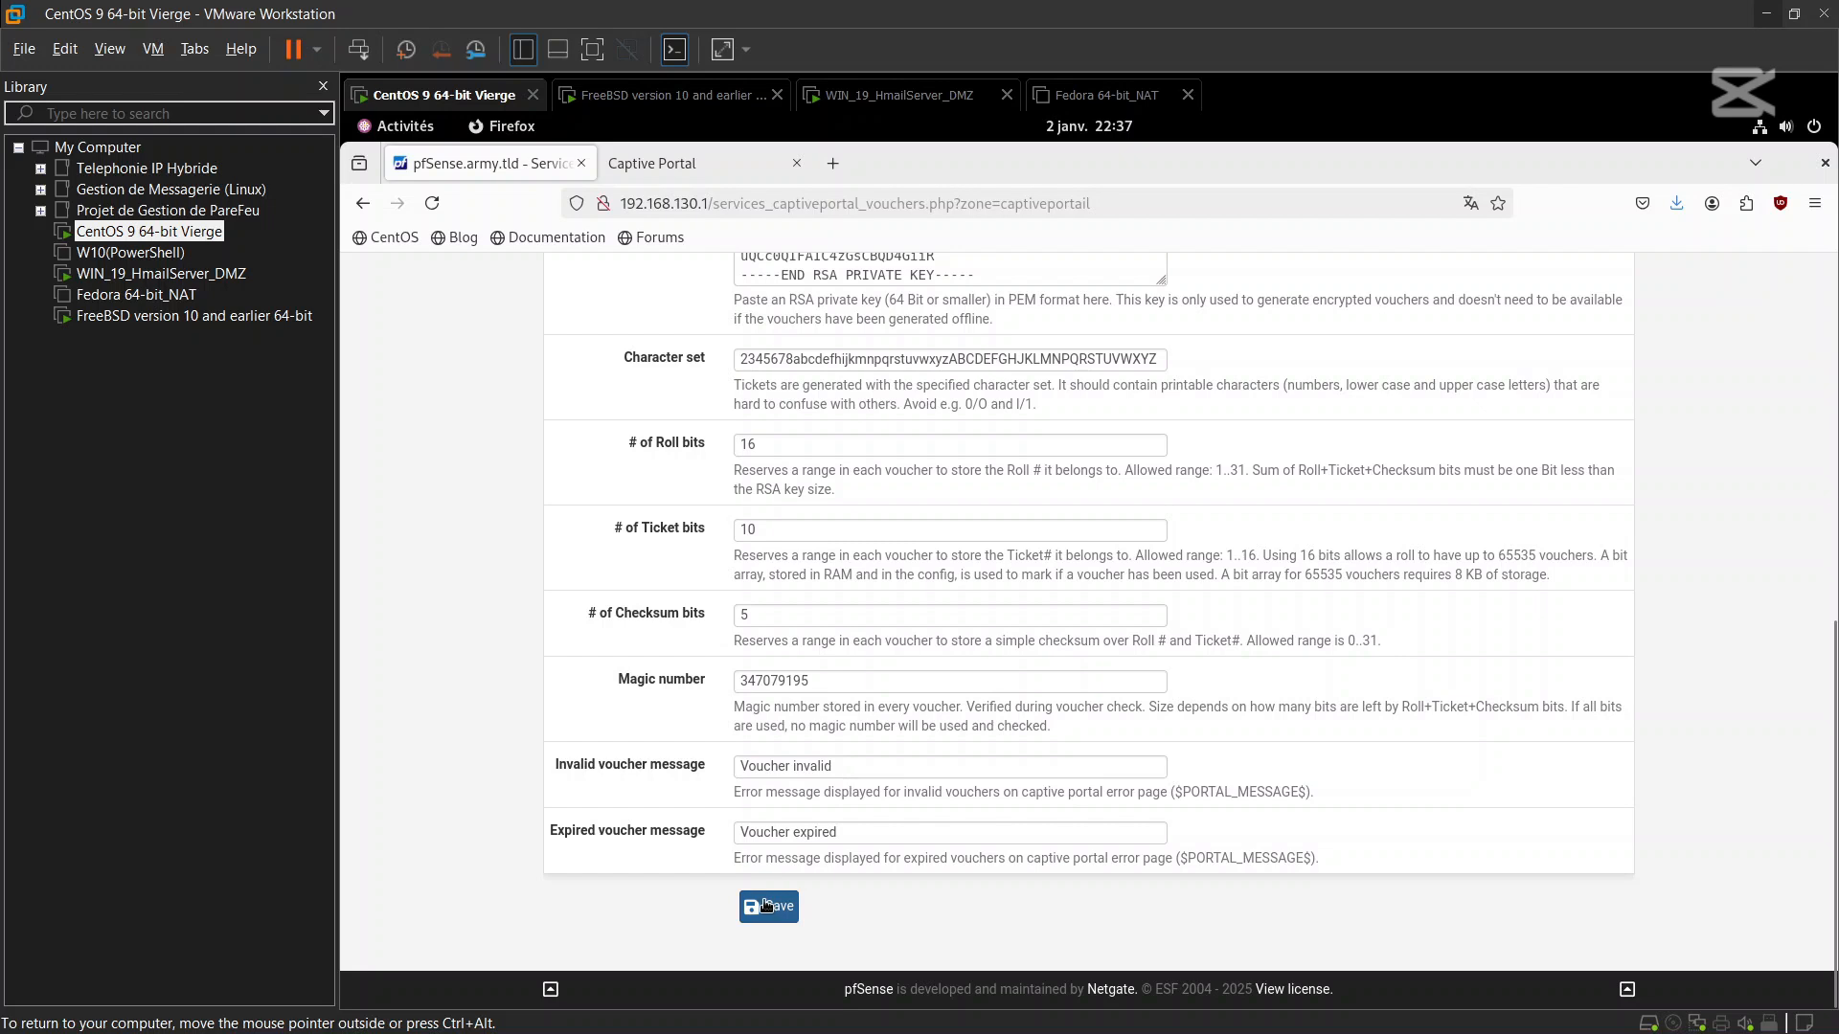
{"action": "left_click", "coordinate": [766, 905]}
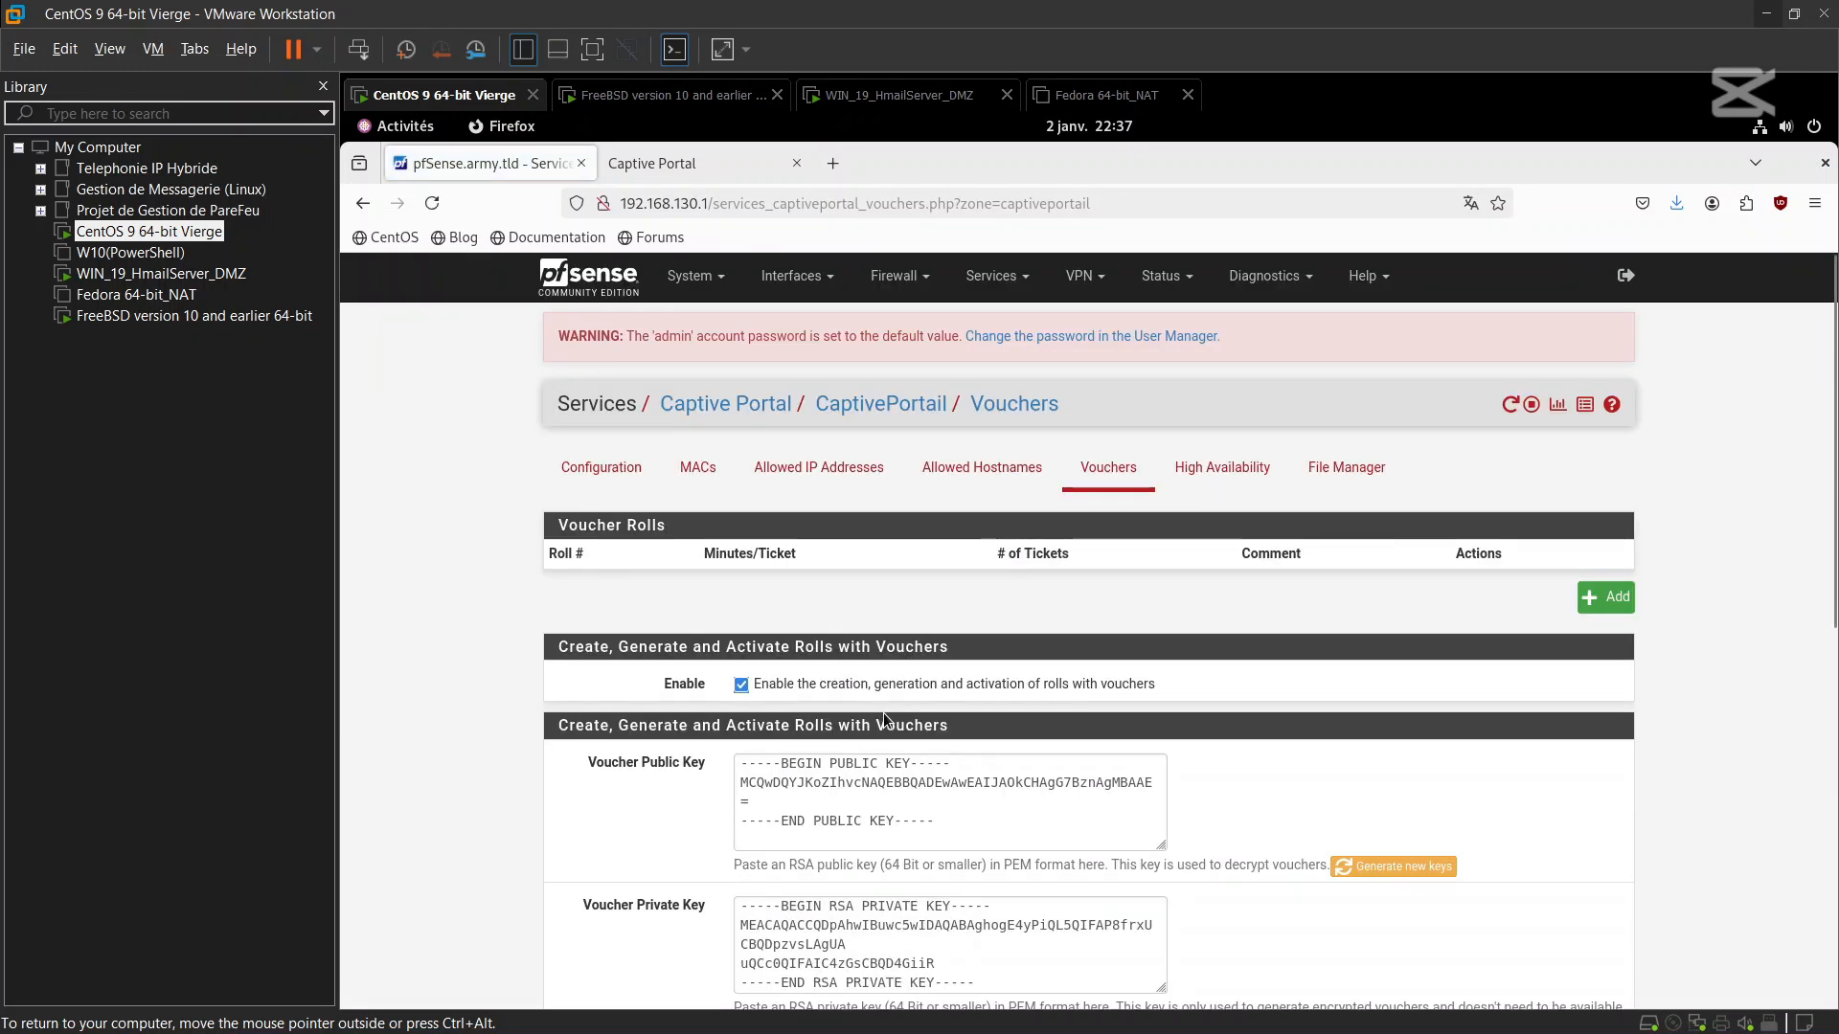
{"action": "scroll", "coordinate": [882, 713], "scroll_direction": "down", "scroll_amount": 3}
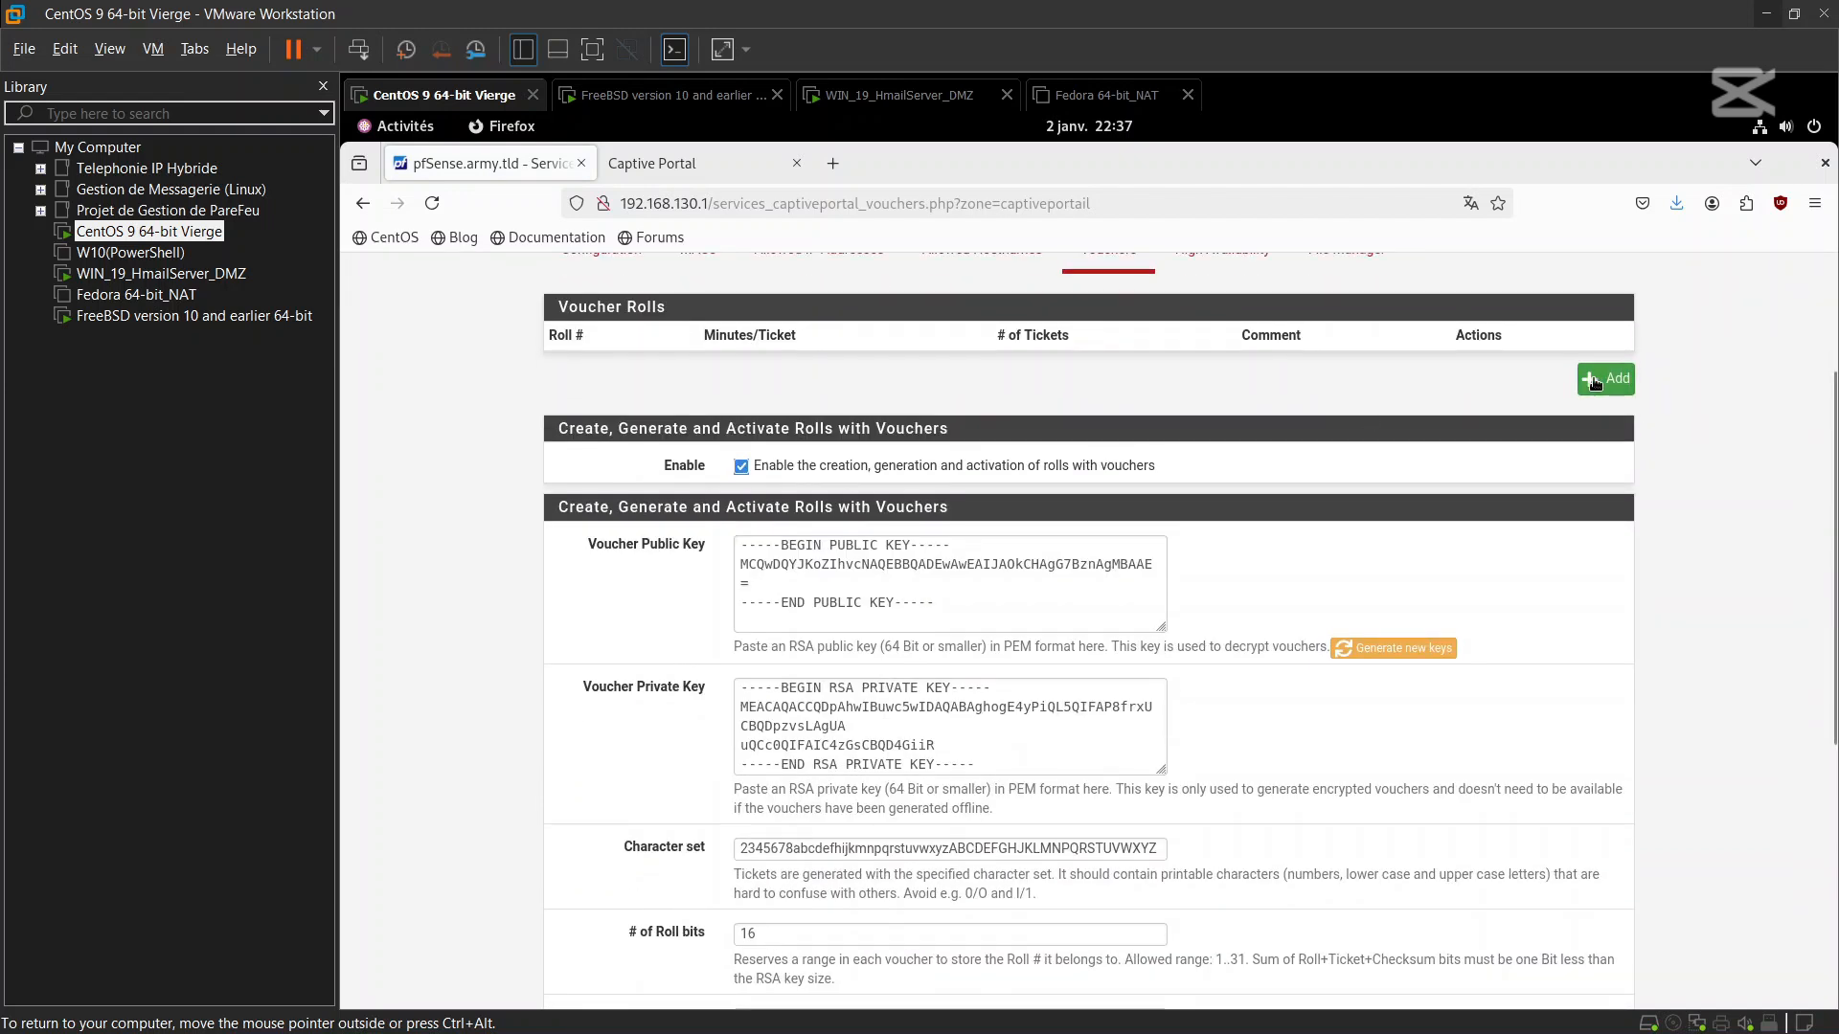
{"action": "scroll", "coordinate": [1485, 467], "scroll_direction": "up", "scroll_amount": 3}
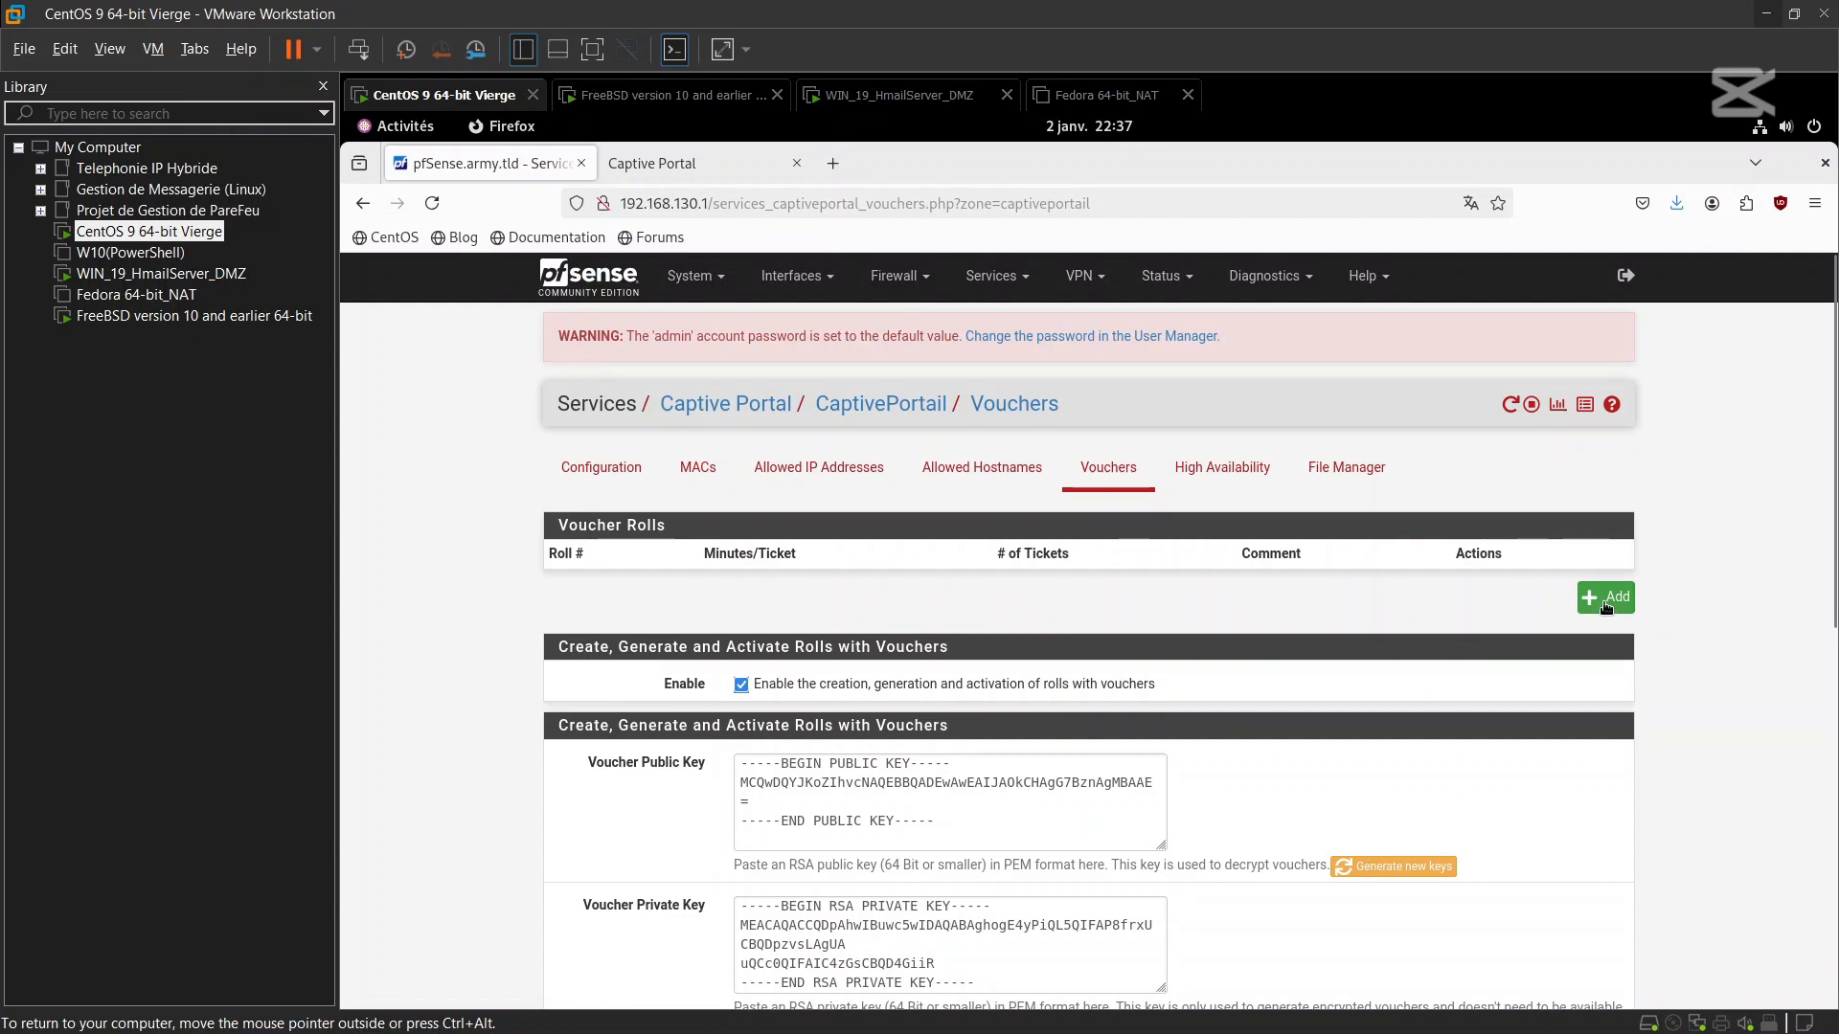
Add and save voucher roll 1: 160 minutes per ticket, count 10, comment 'Test'
{"action": "left_click", "coordinate": [1606, 604]}
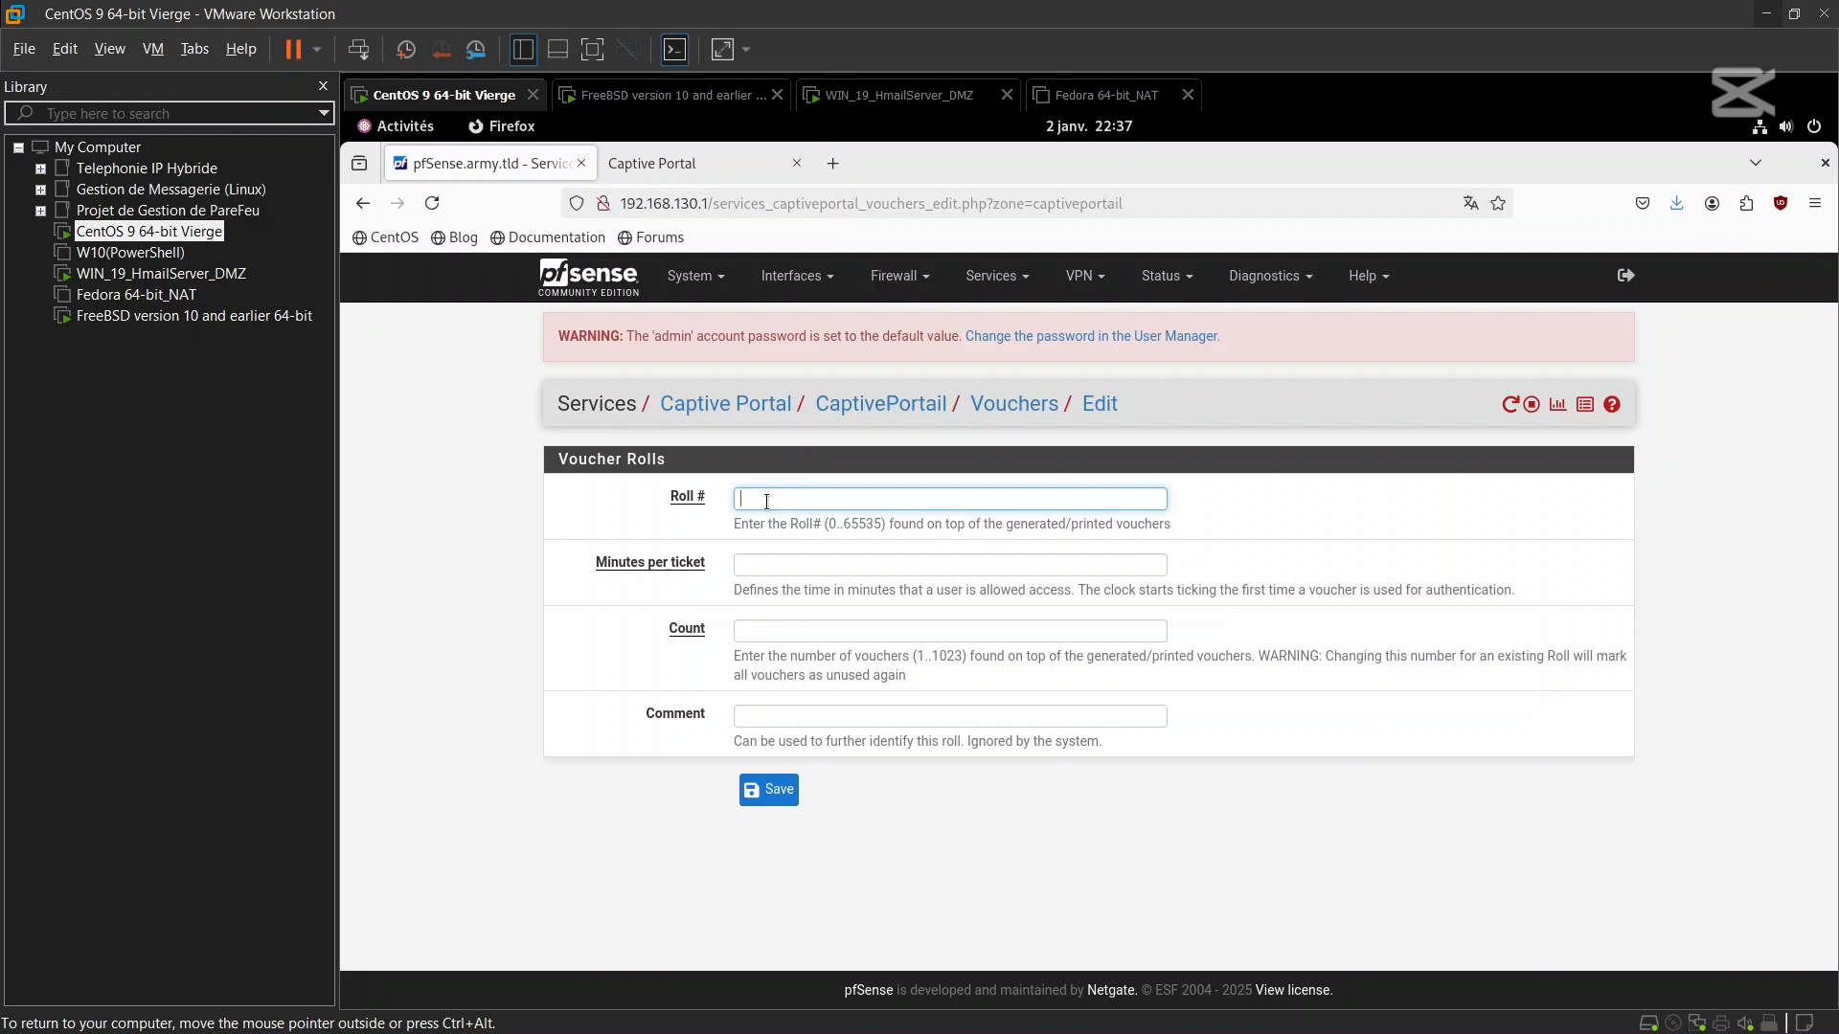
{"action": "type", "text": "1"}
{"action": "left_click", "coordinate": [747, 573]}
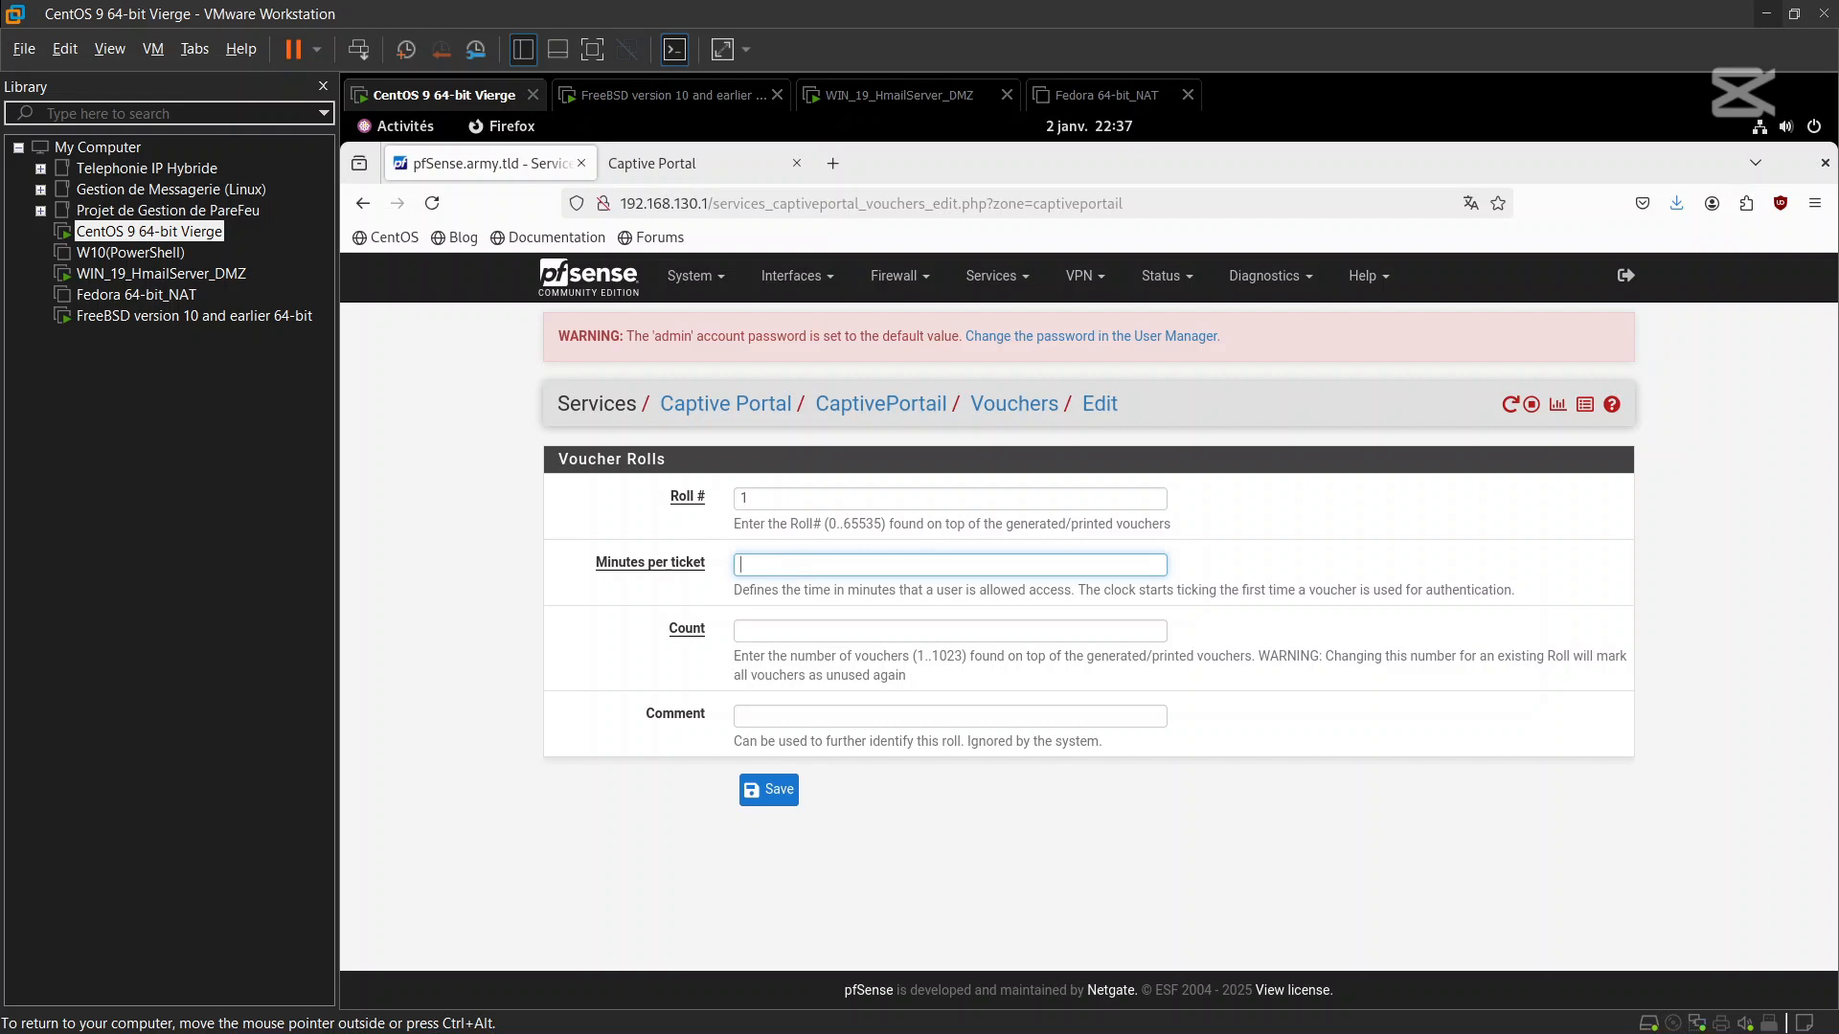
{"action": "type", "text": "160"}
{"action": "left_click", "coordinate": [783, 630]}
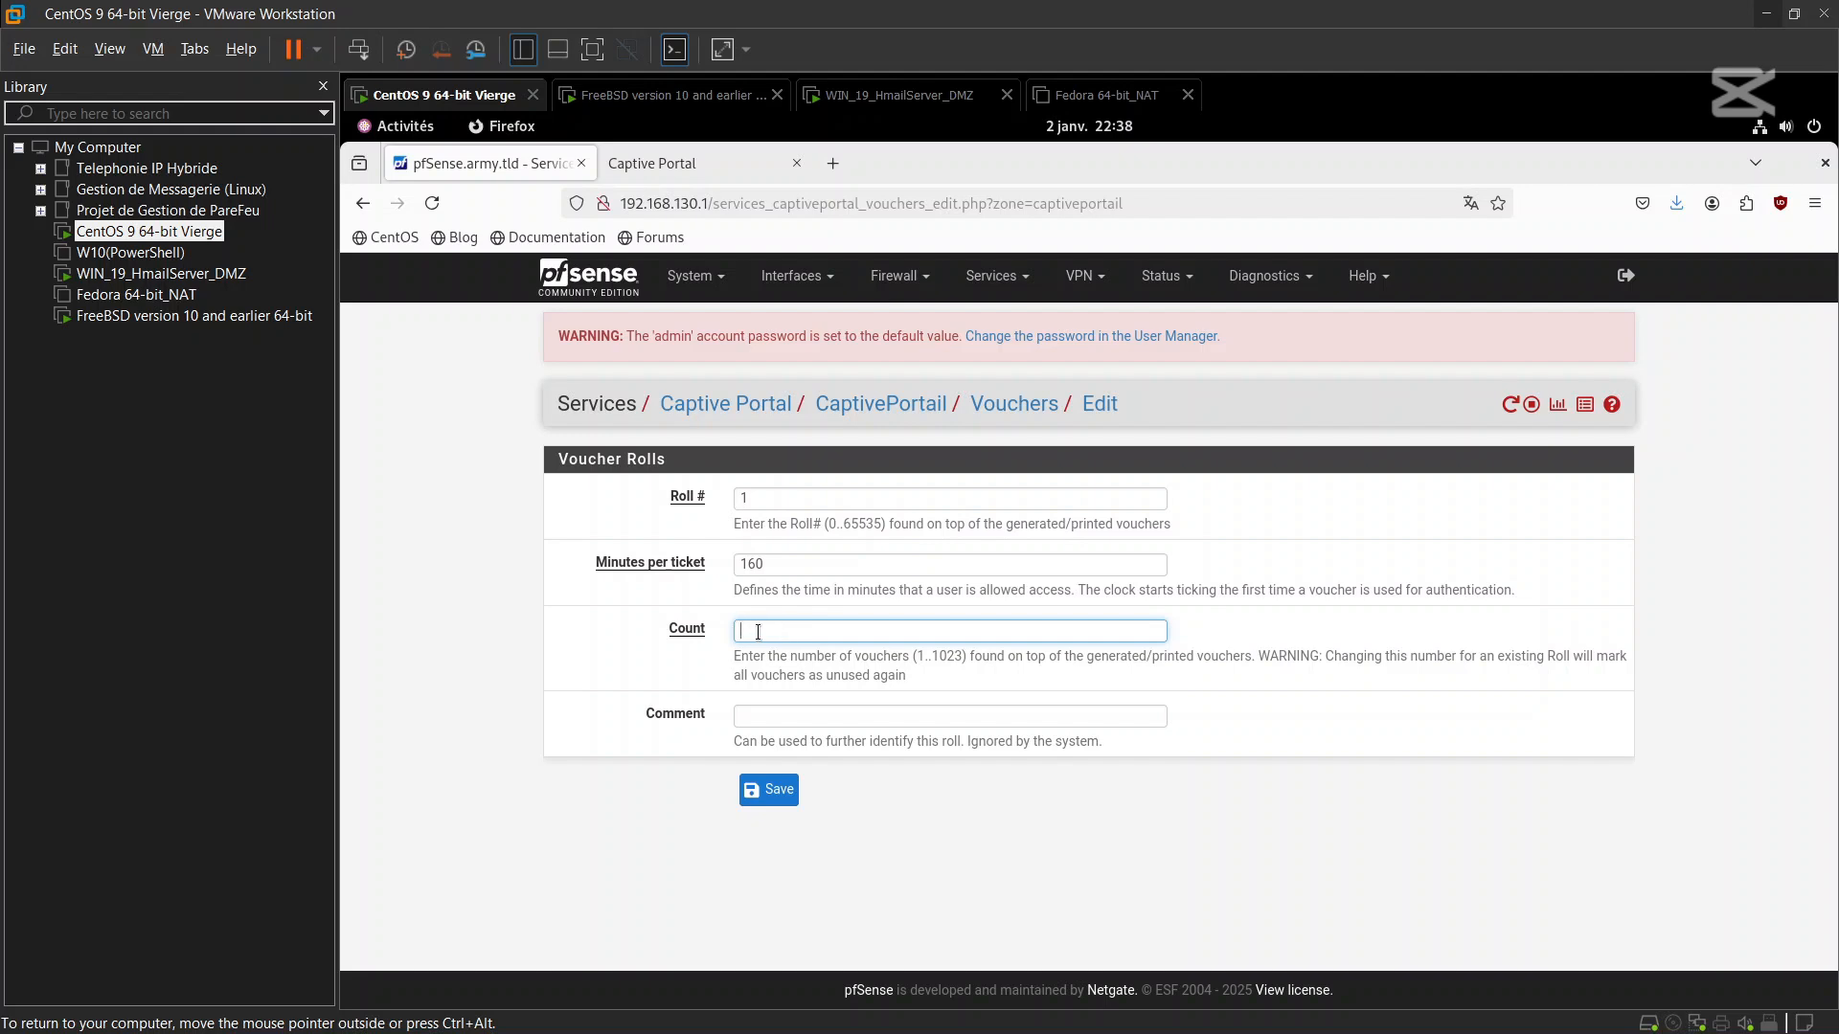
{"action": "type", "text": "10"}
{"action": "left_click", "coordinate": [769, 725]}
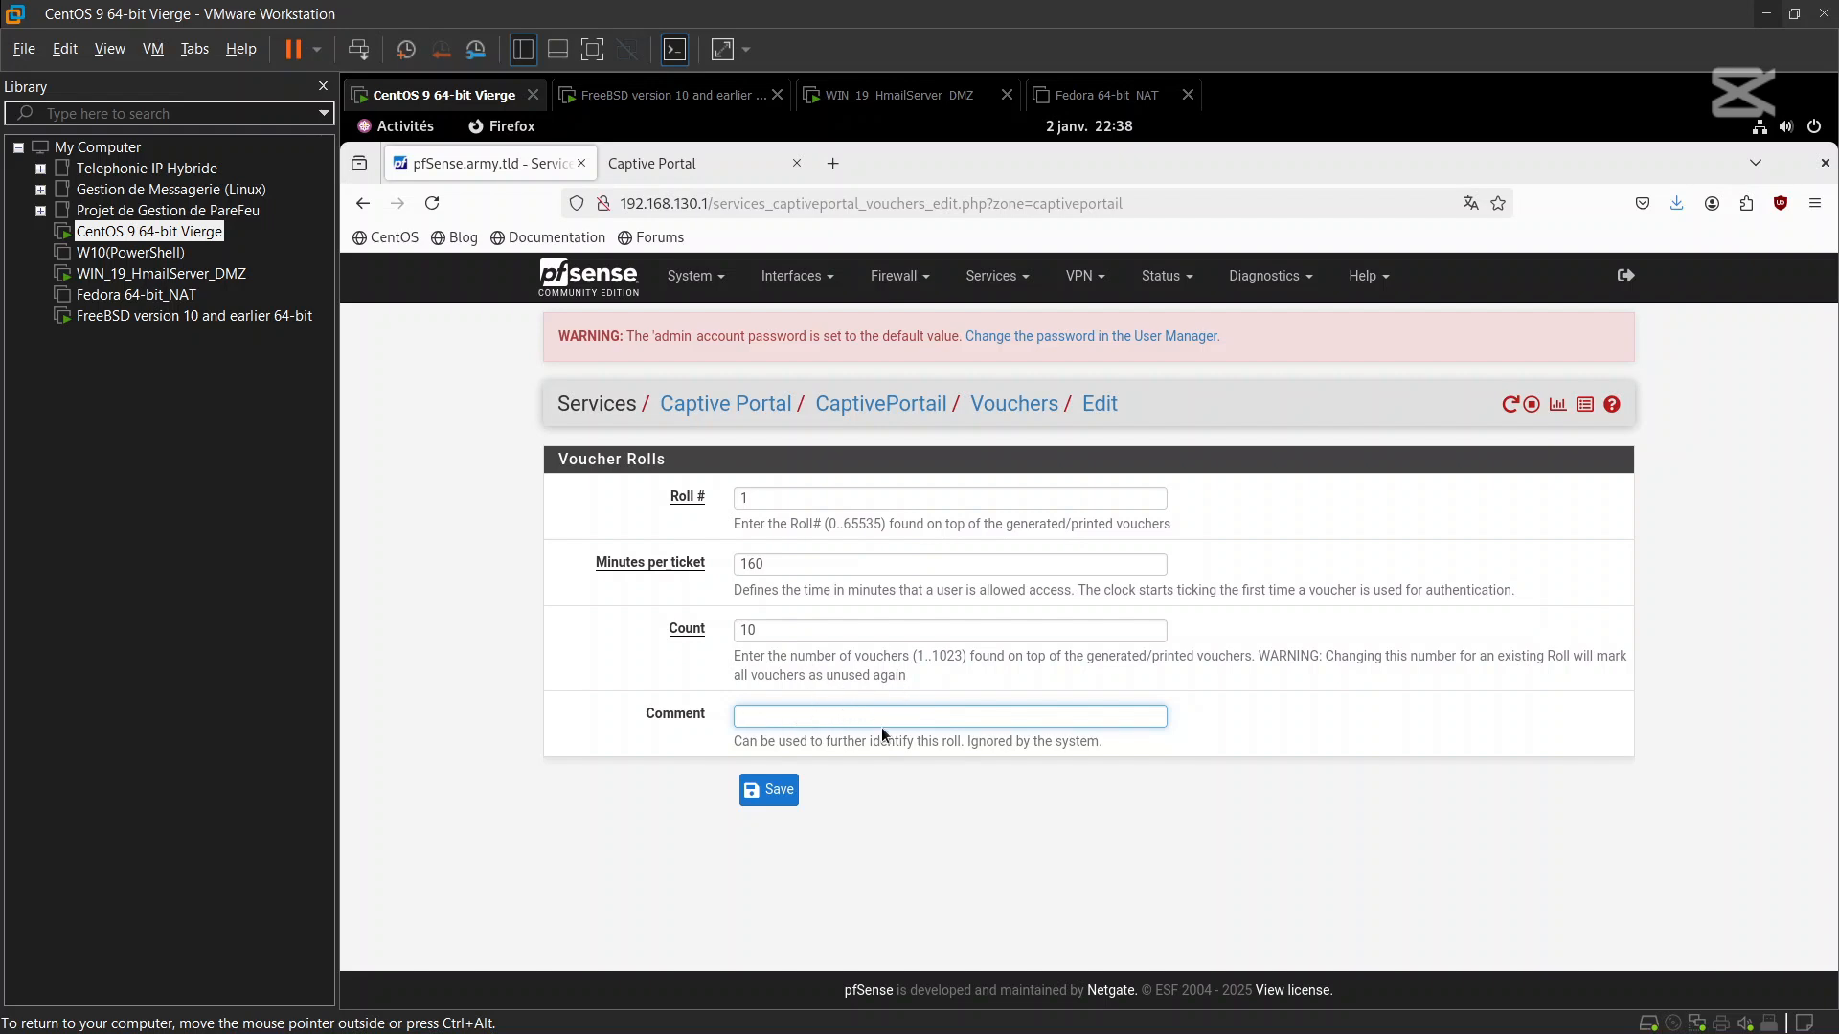
{"action": "type", "text": "T"}
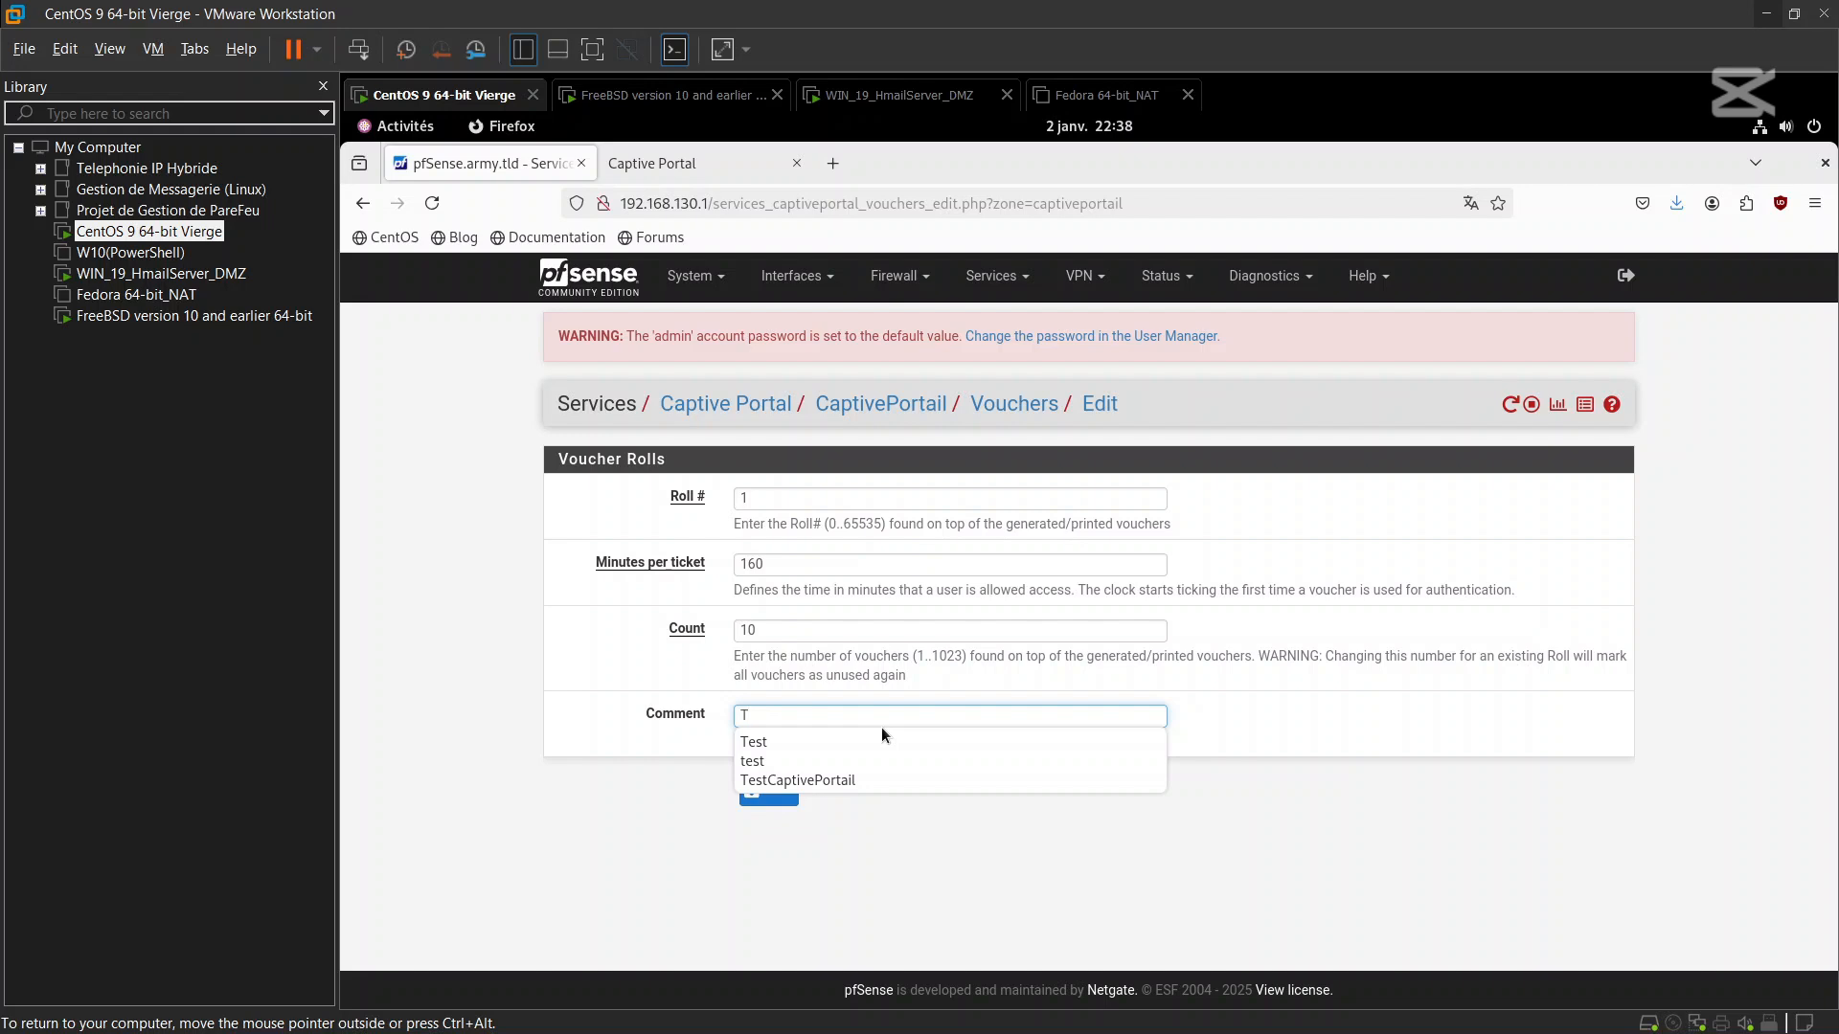
{"action": "type", "text": "est"}
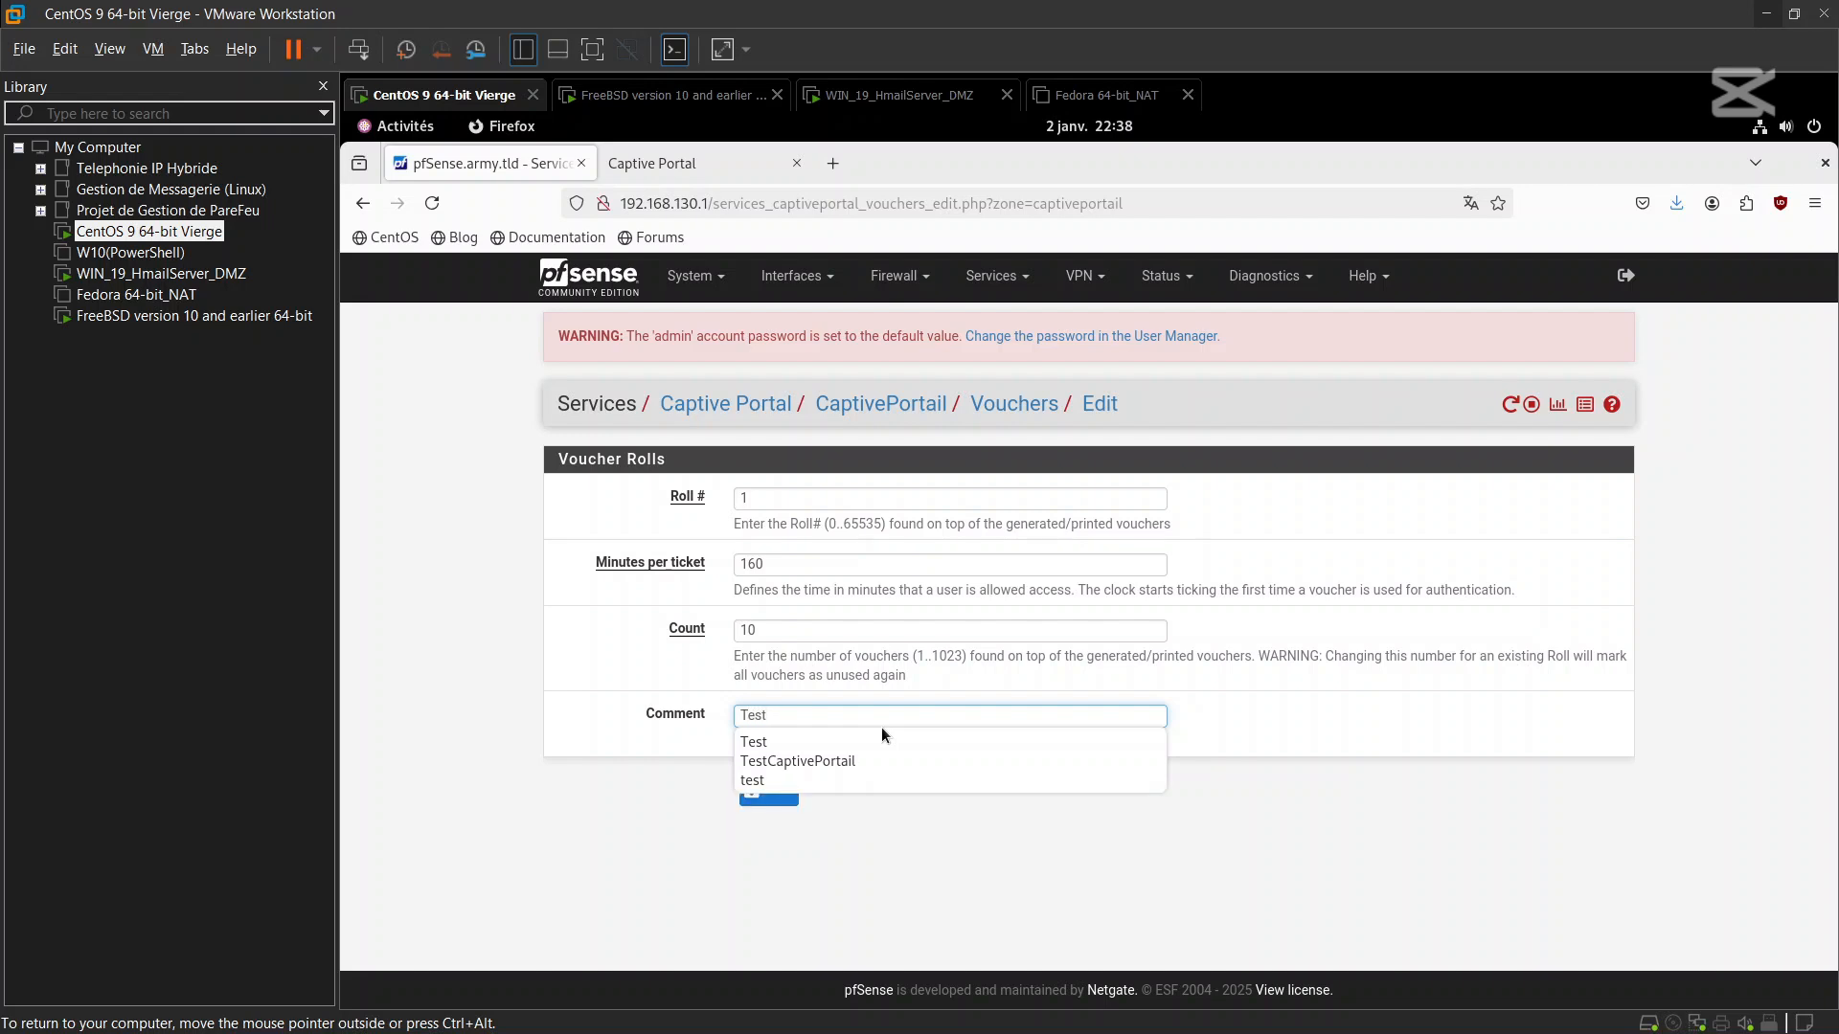
{"action": "left_click", "coordinate": [753, 801]}
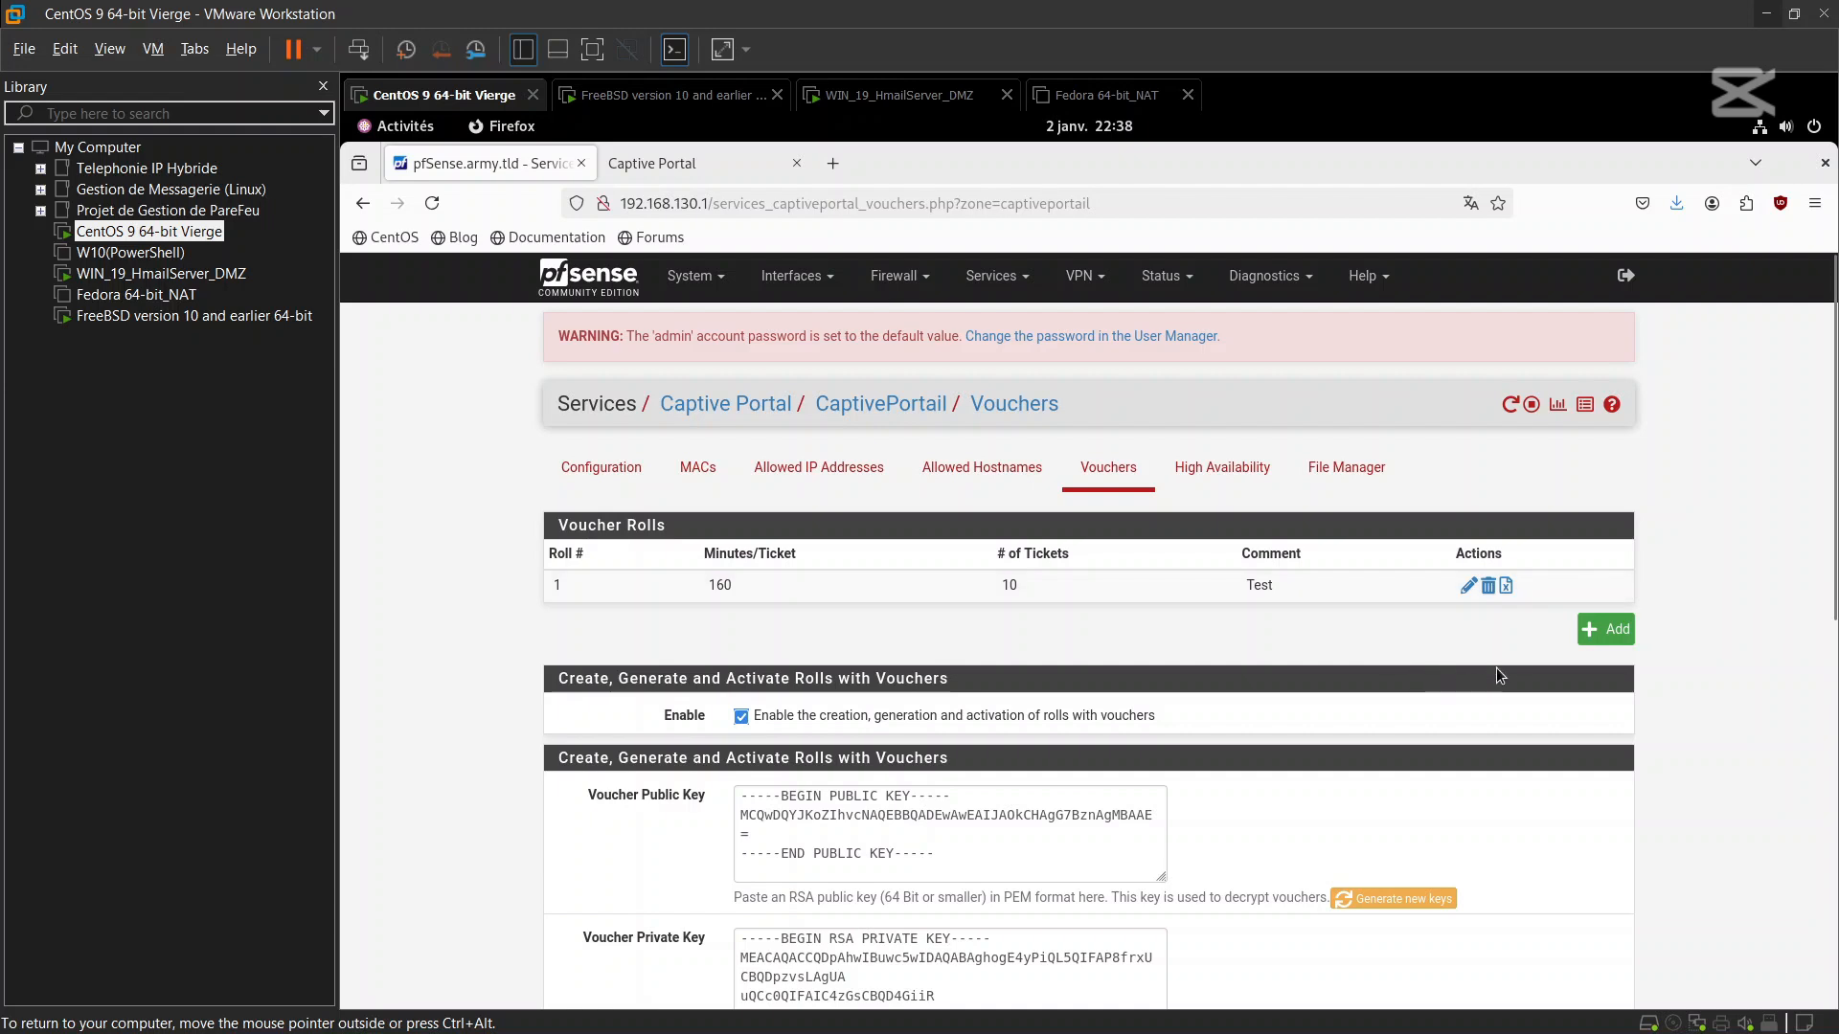
Export roll 1's vouchers as vouchers_captiveportail_roll1.csv
{"action": "left_click", "coordinate": [1505, 588]}
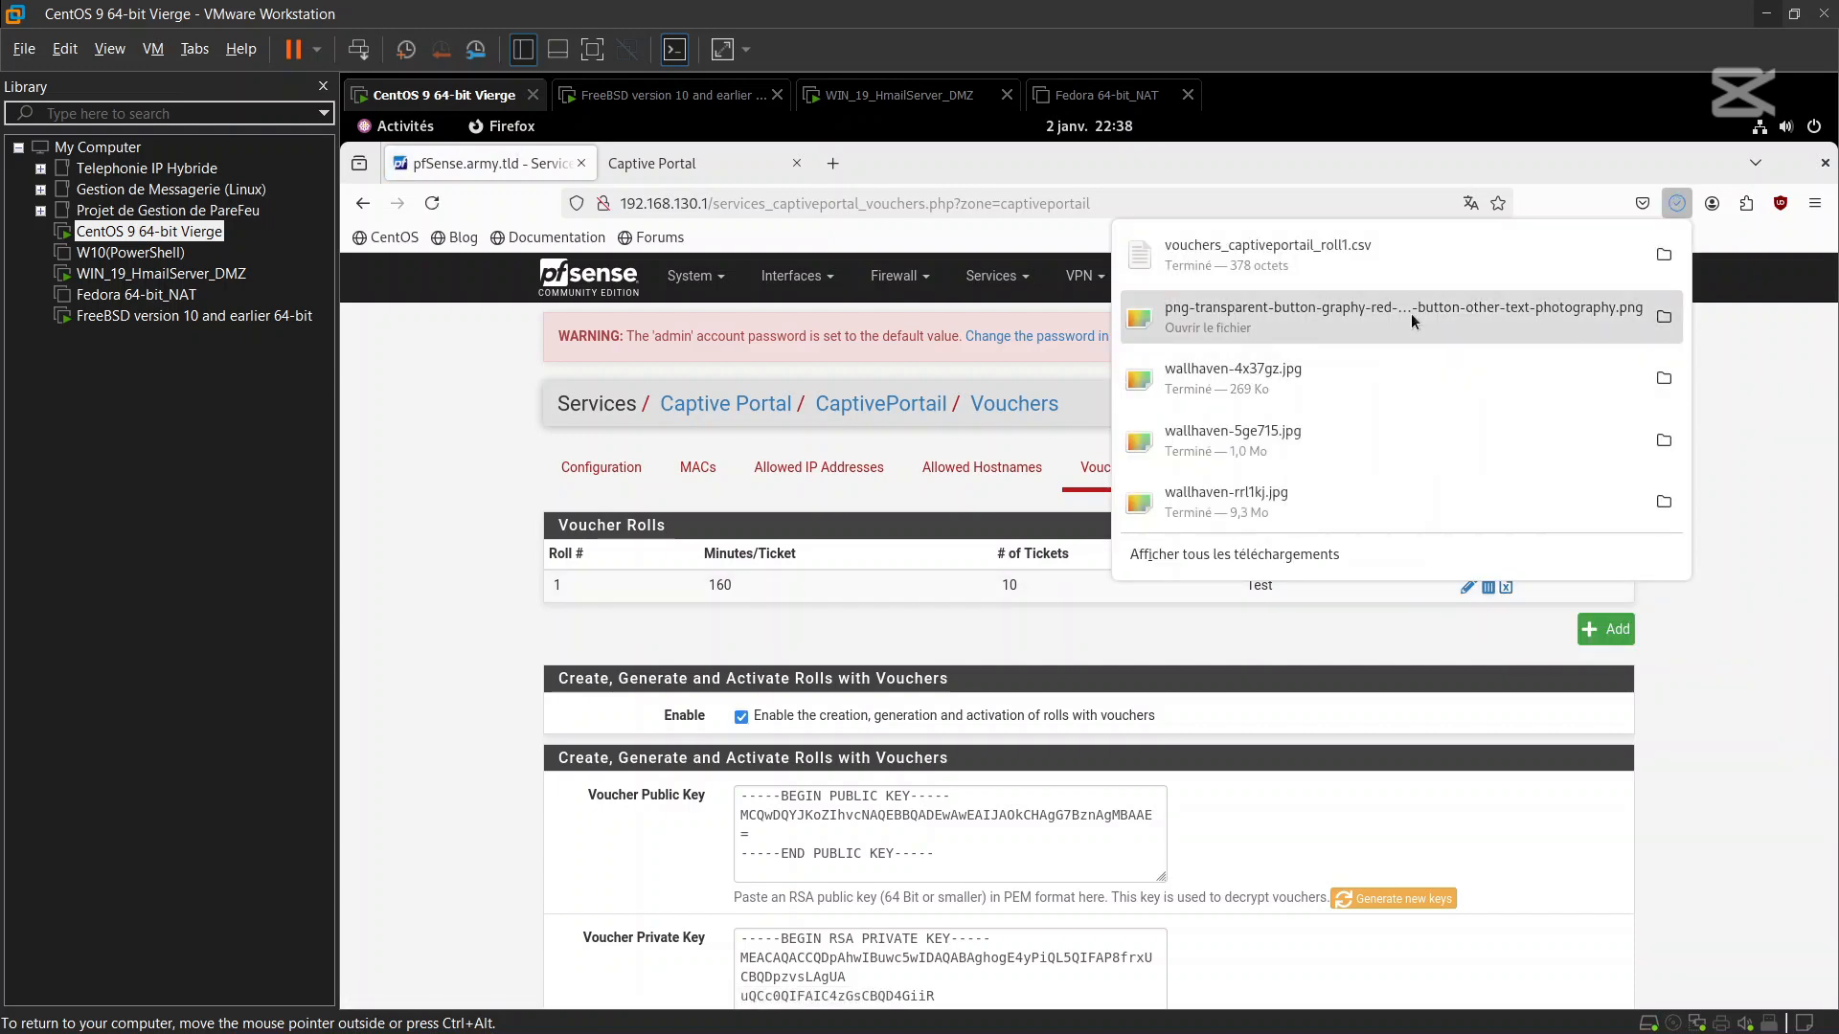
Open vouchers_captiveportail_roll1.csv, copy the first voucher code on line 8, and close the editor
{"action": "left_click", "coordinate": [1641, 252]}
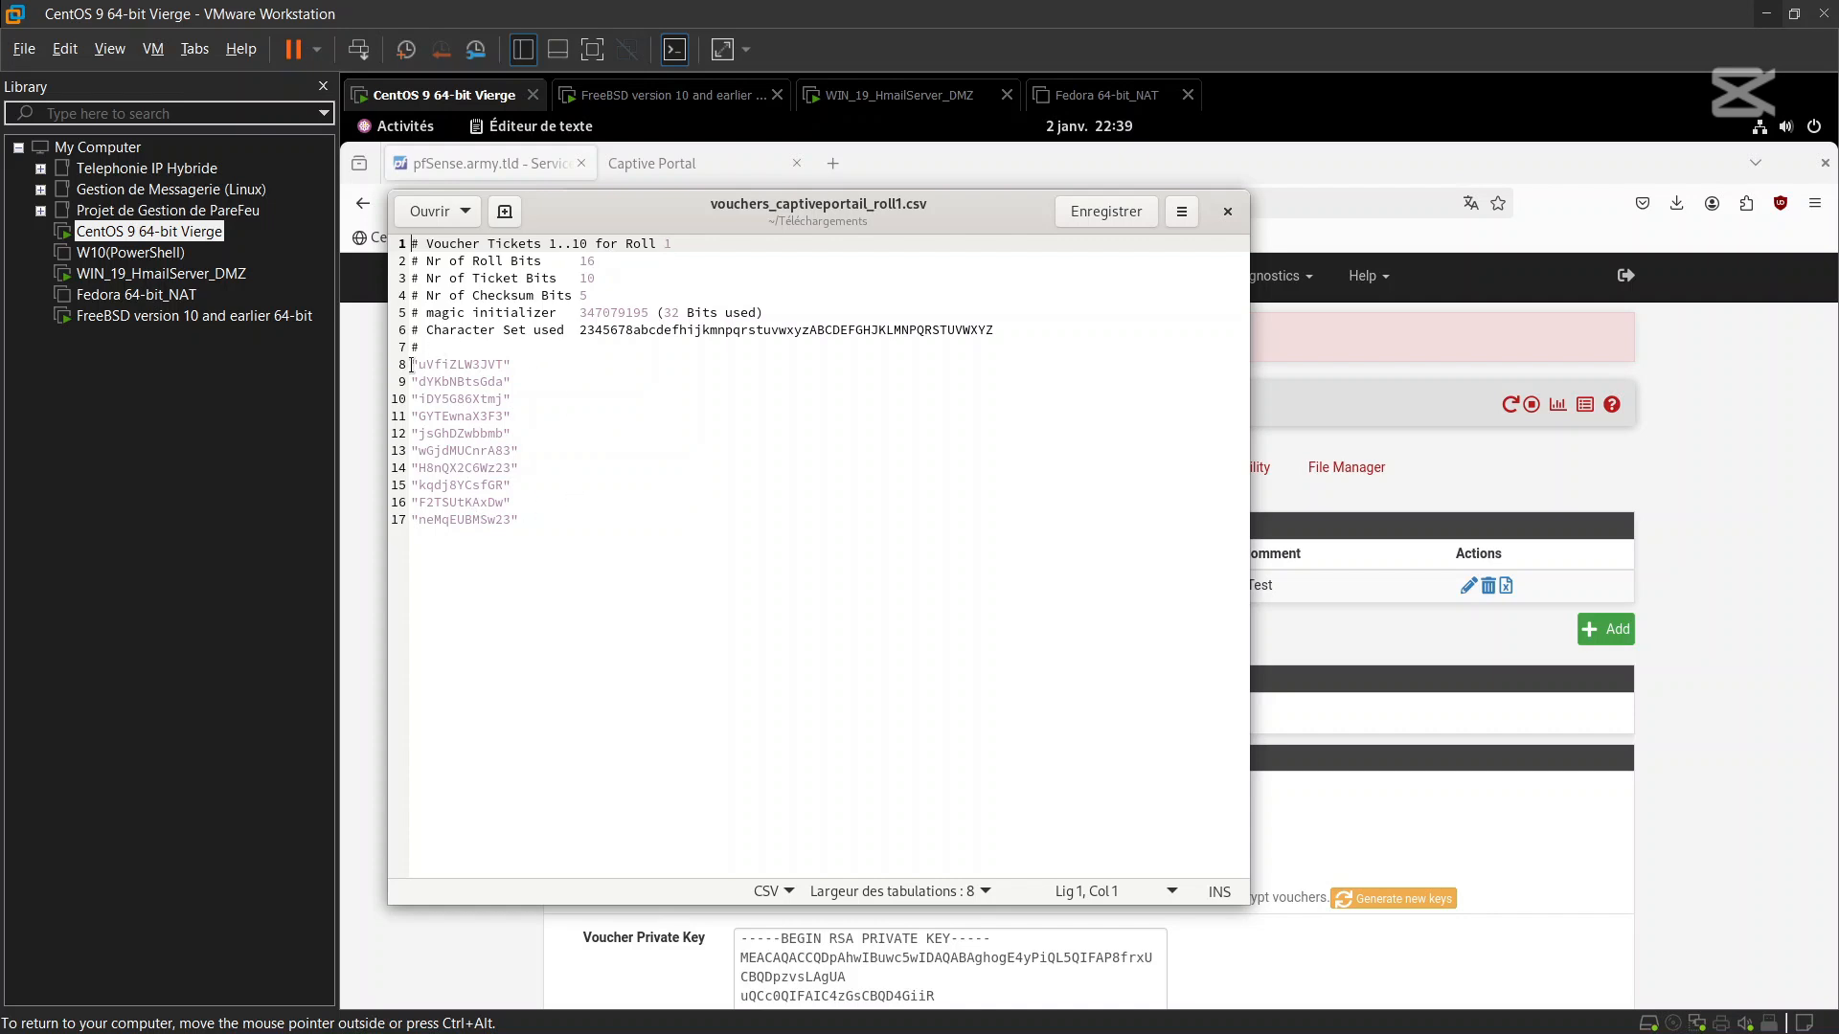
{"action": "left_click_drag", "start_coordinate": [418, 366], "coordinate": [498, 370]}
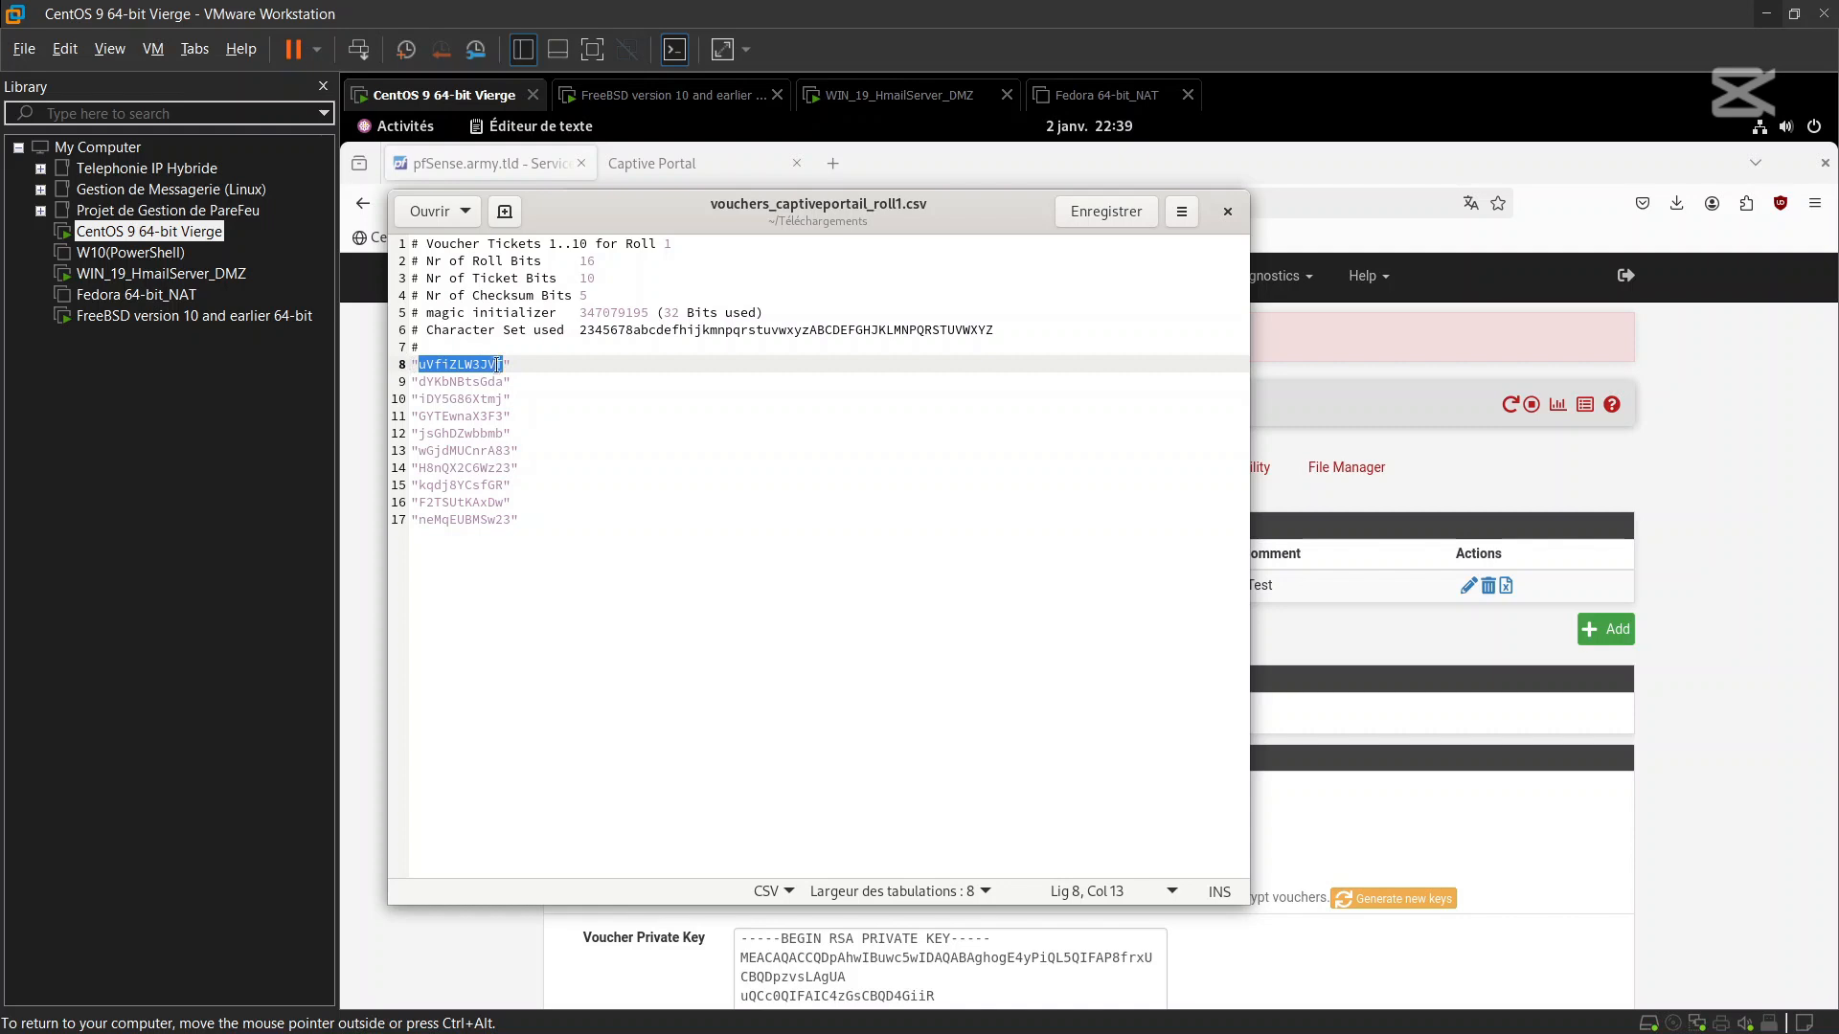
{"action": "right_click", "coordinate": [469, 365]}
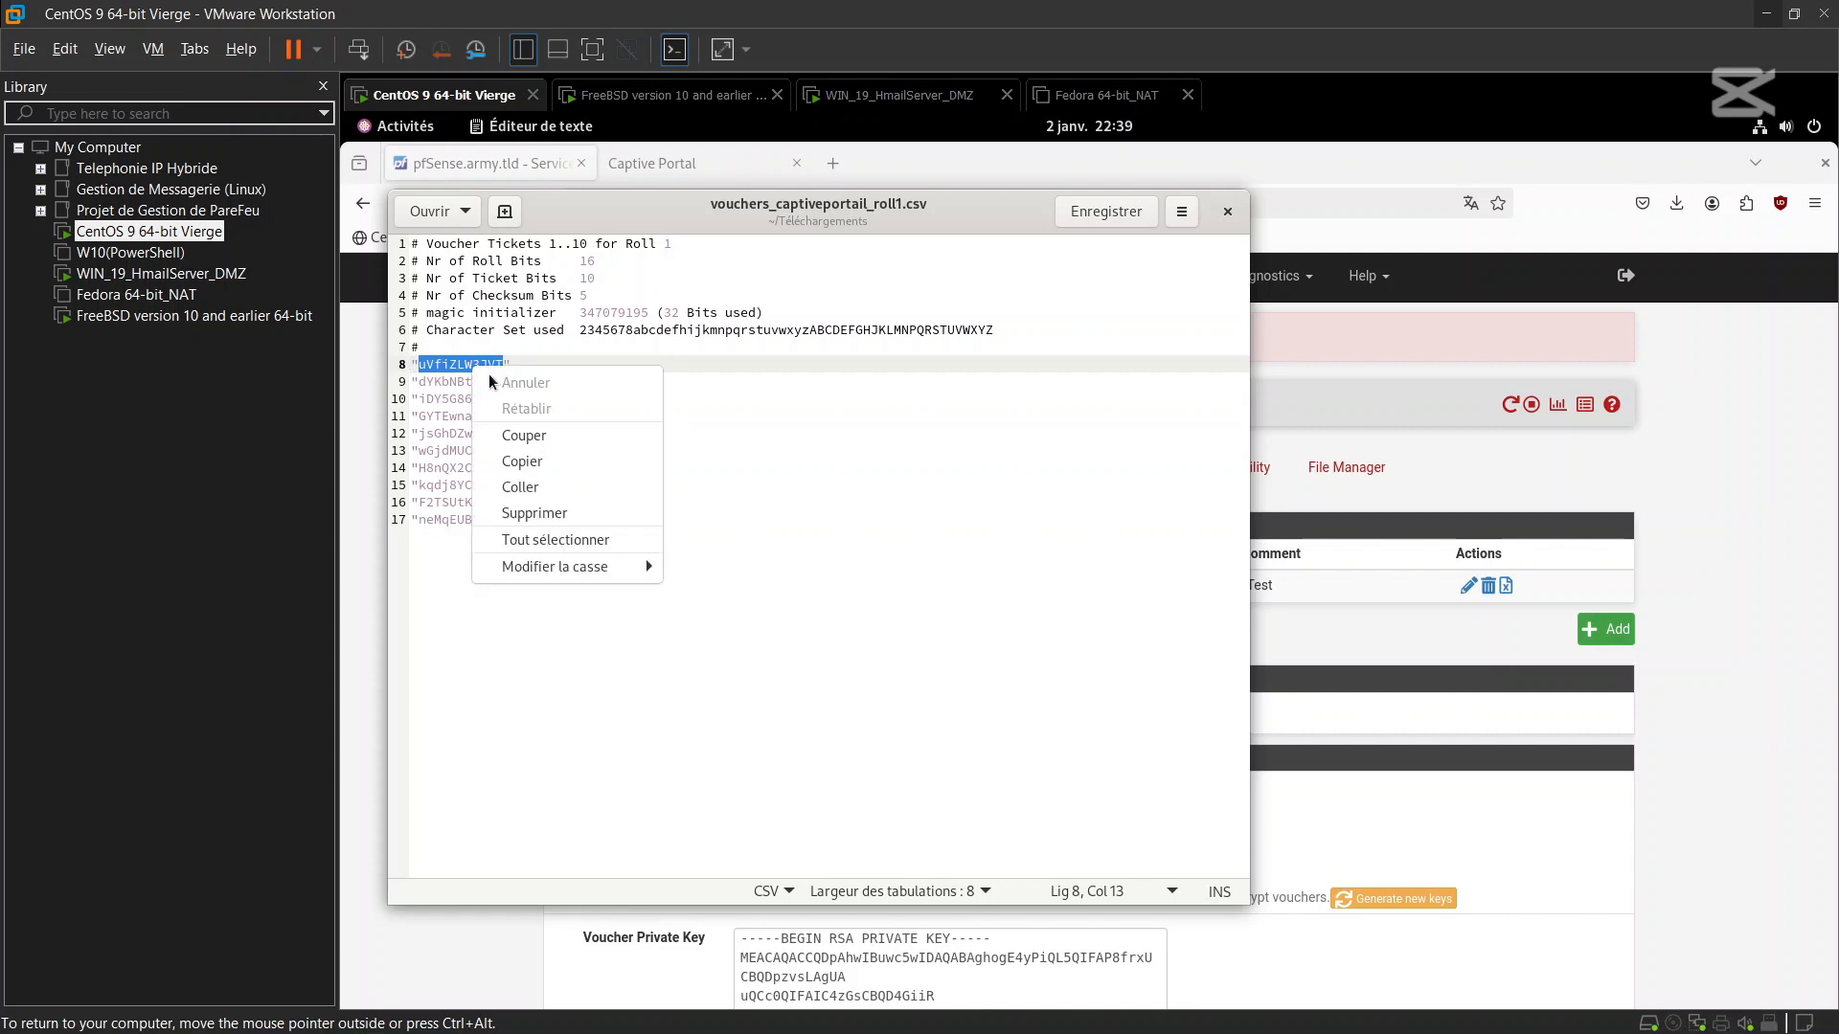
{"action": "left_click", "coordinate": [548, 458]}
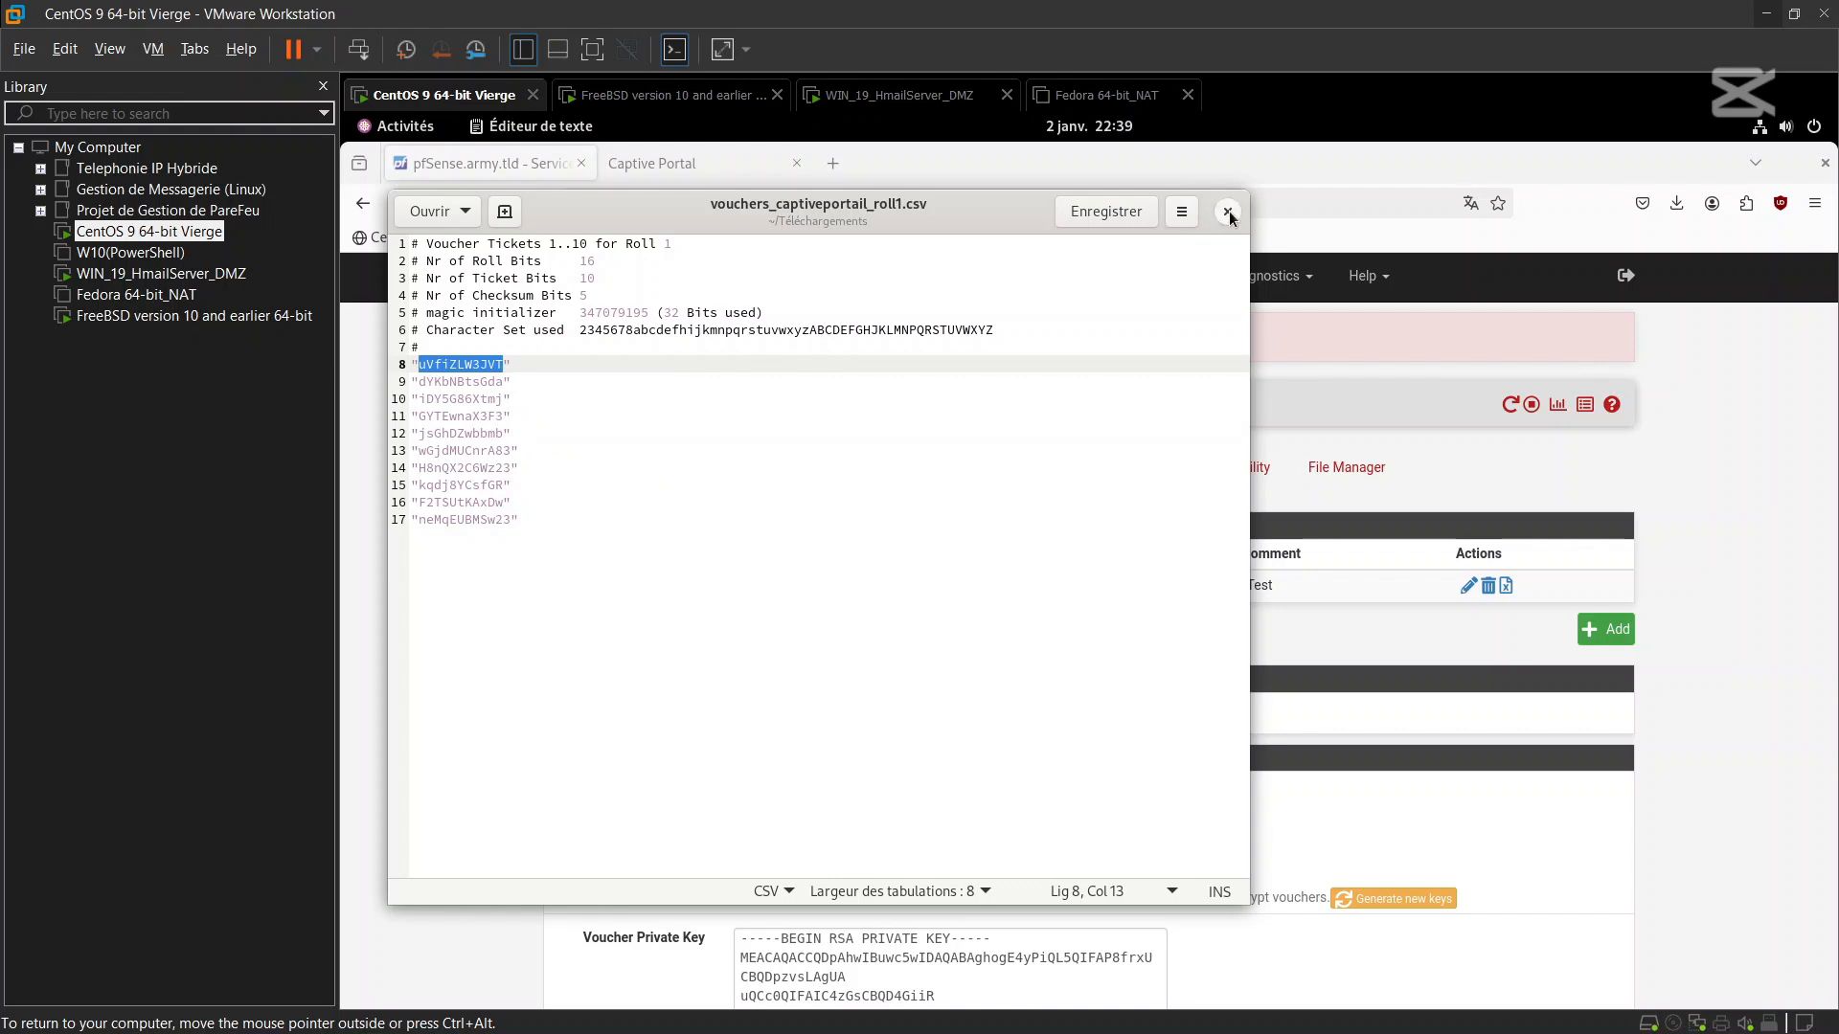
{"action": "left_click", "coordinate": [1224, 211]}
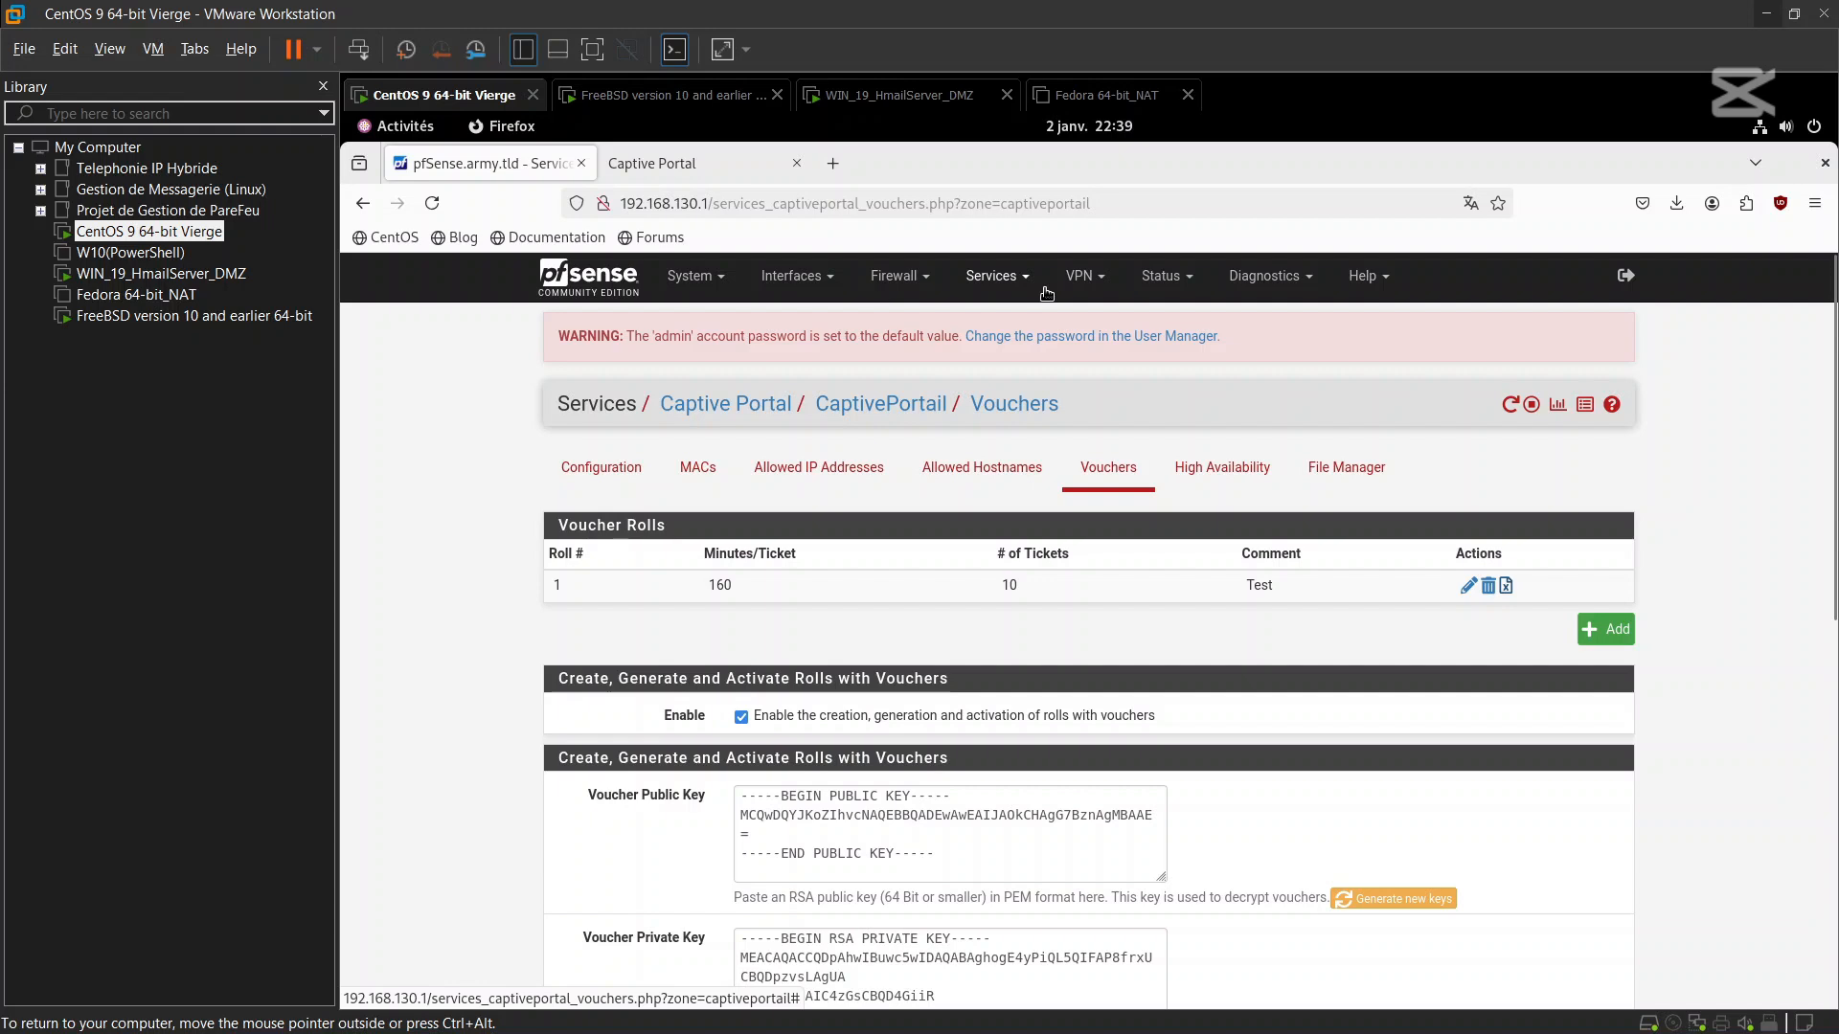
Disconnect the bart session and log back in with the pasted voucher code, accepting the terms
{"action": "left_click", "coordinate": [717, 171]}
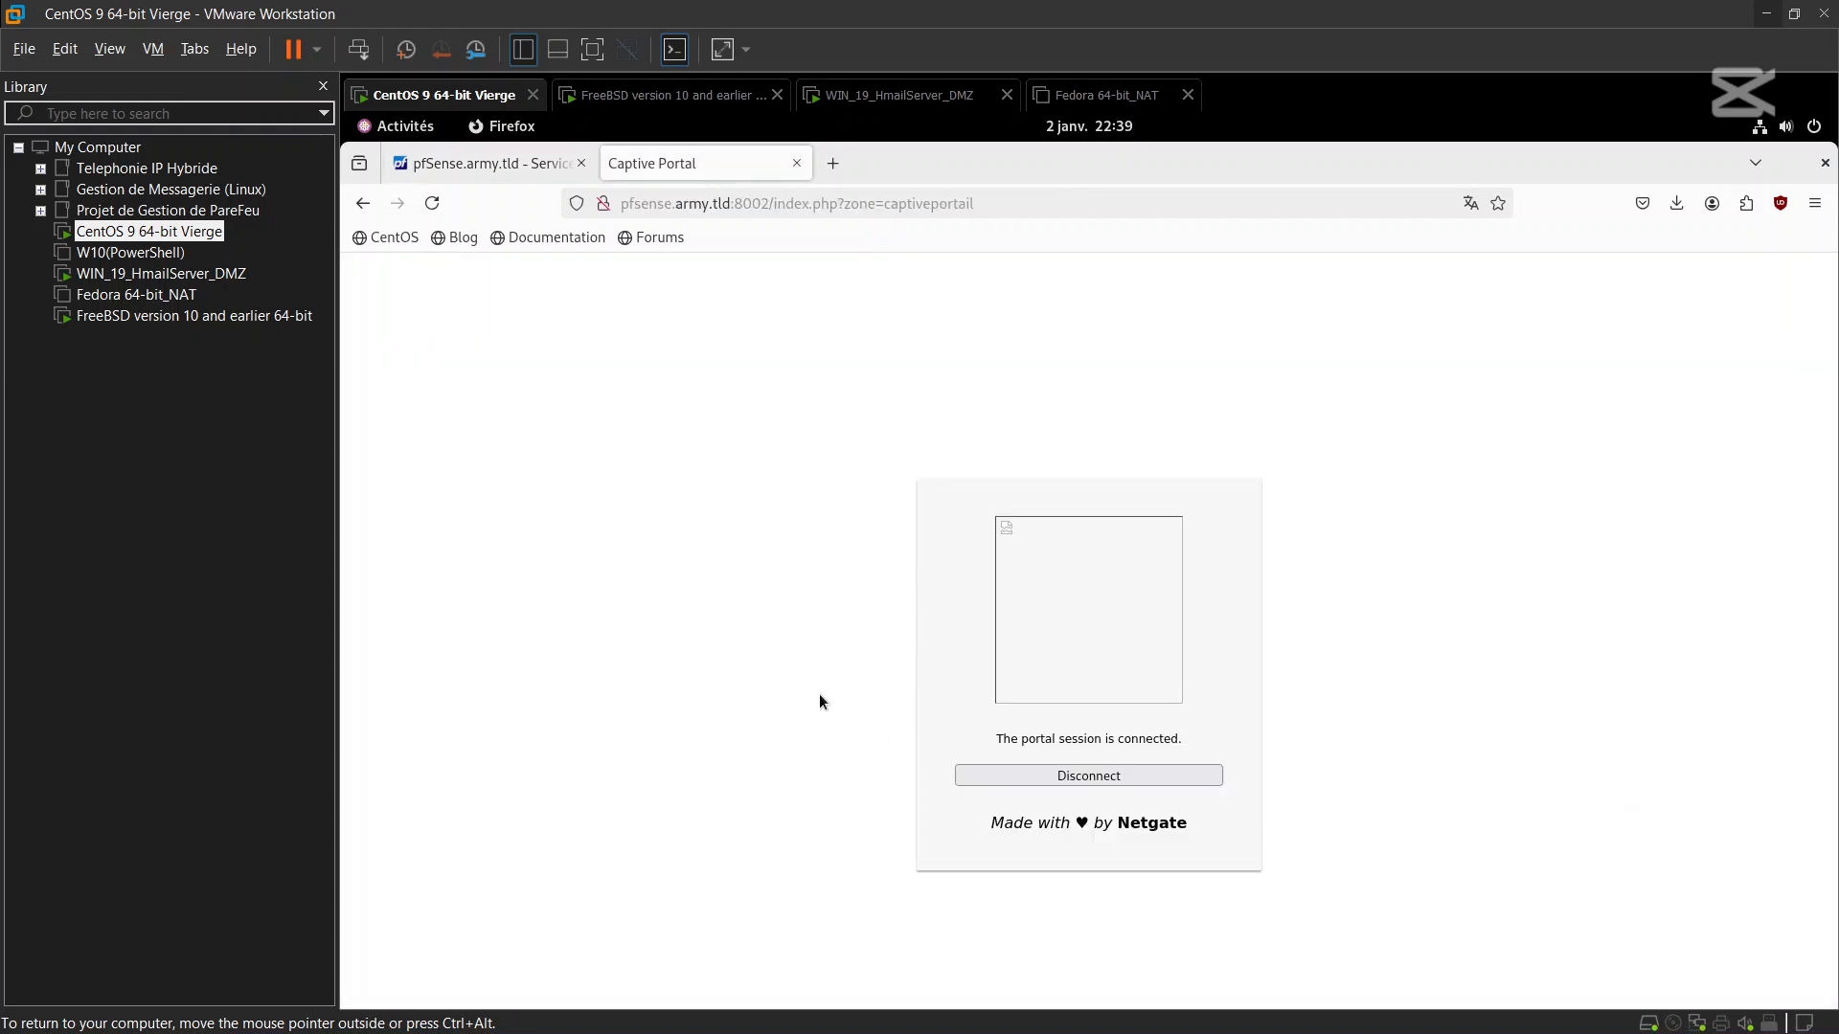
{"action": "left_click", "coordinate": [1042, 783]}
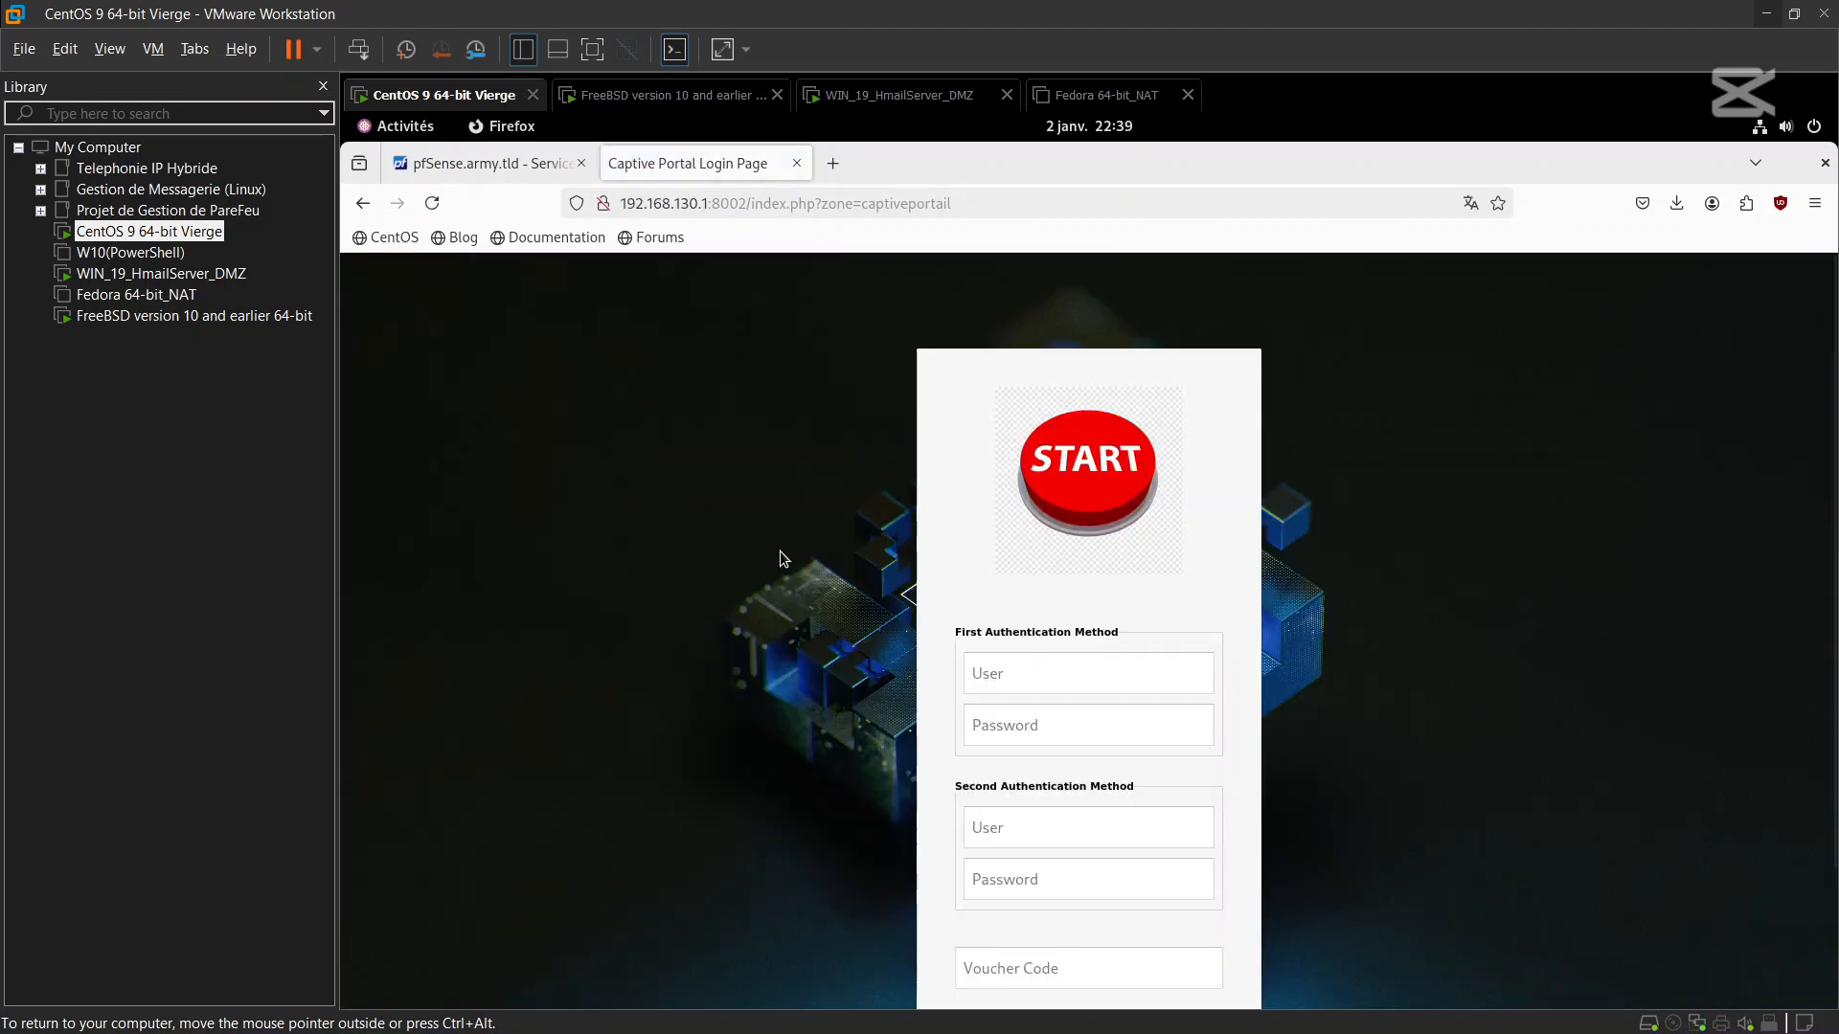
{"action": "scroll", "coordinate": [779, 549], "scroll_direction": "down", "scroll_amount": 3}
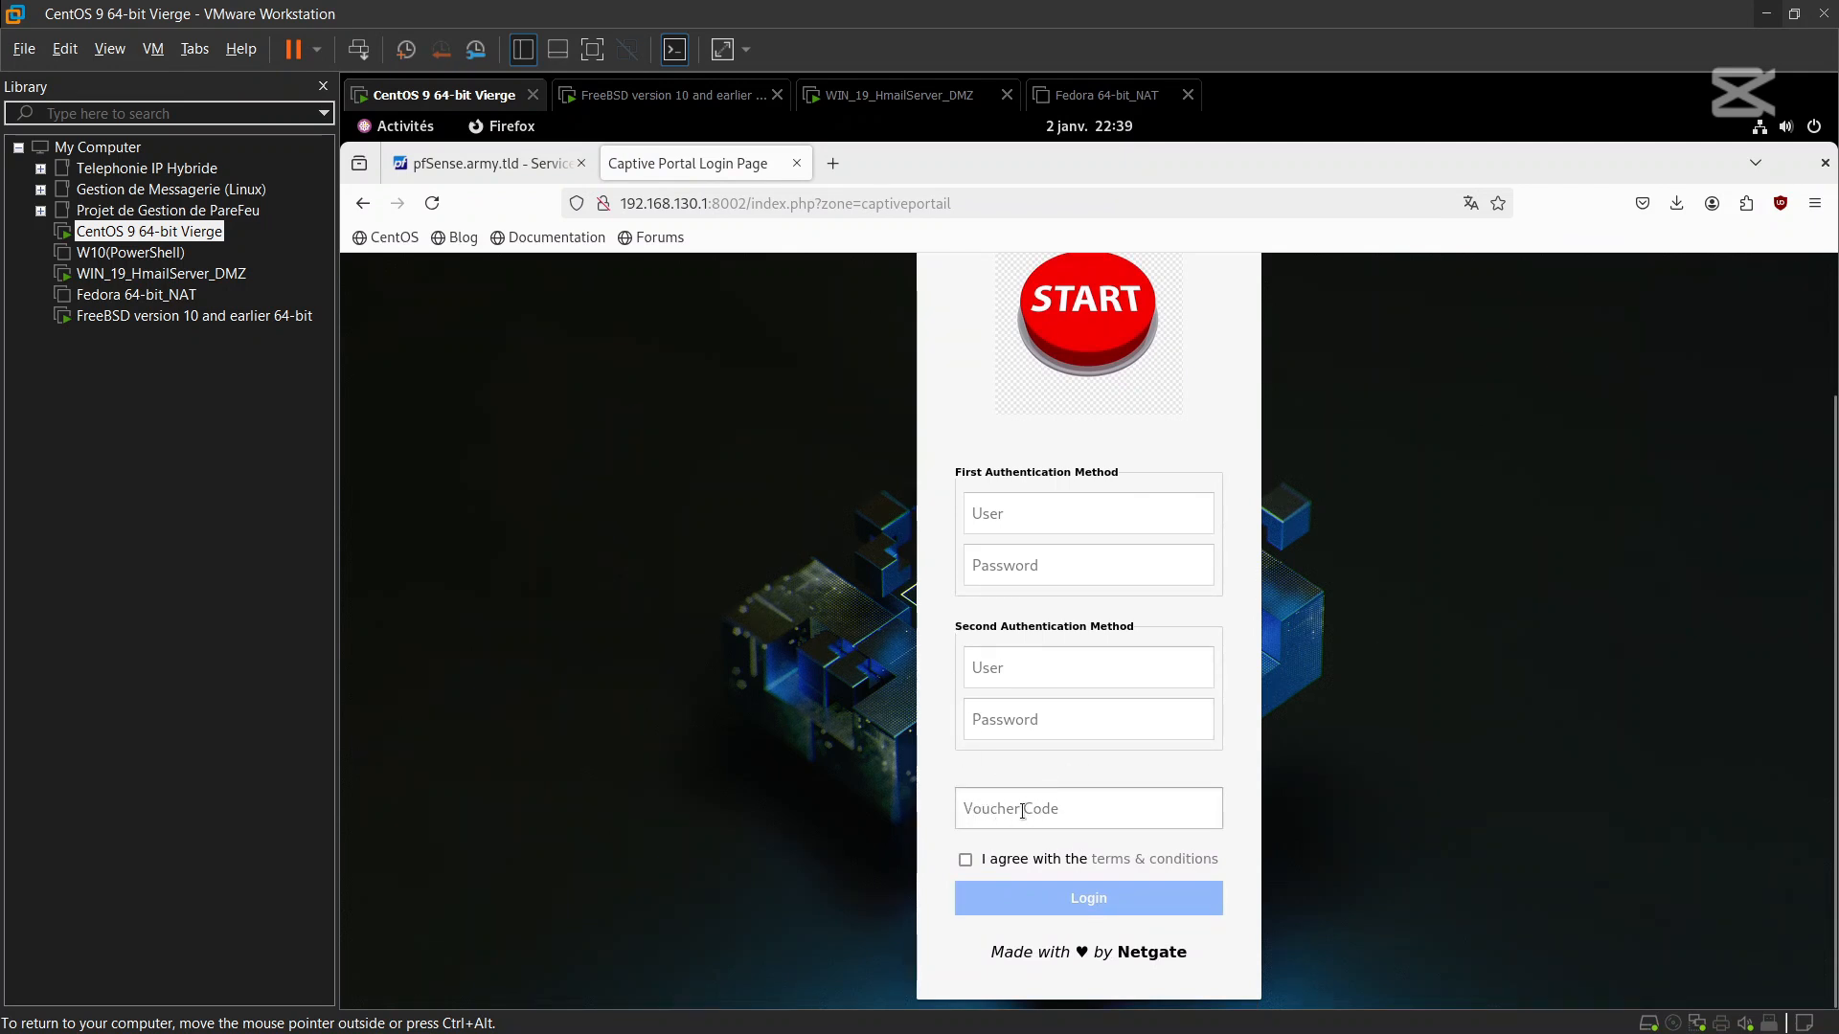
{"action": "left_click", "coordinate": [966, 860]}
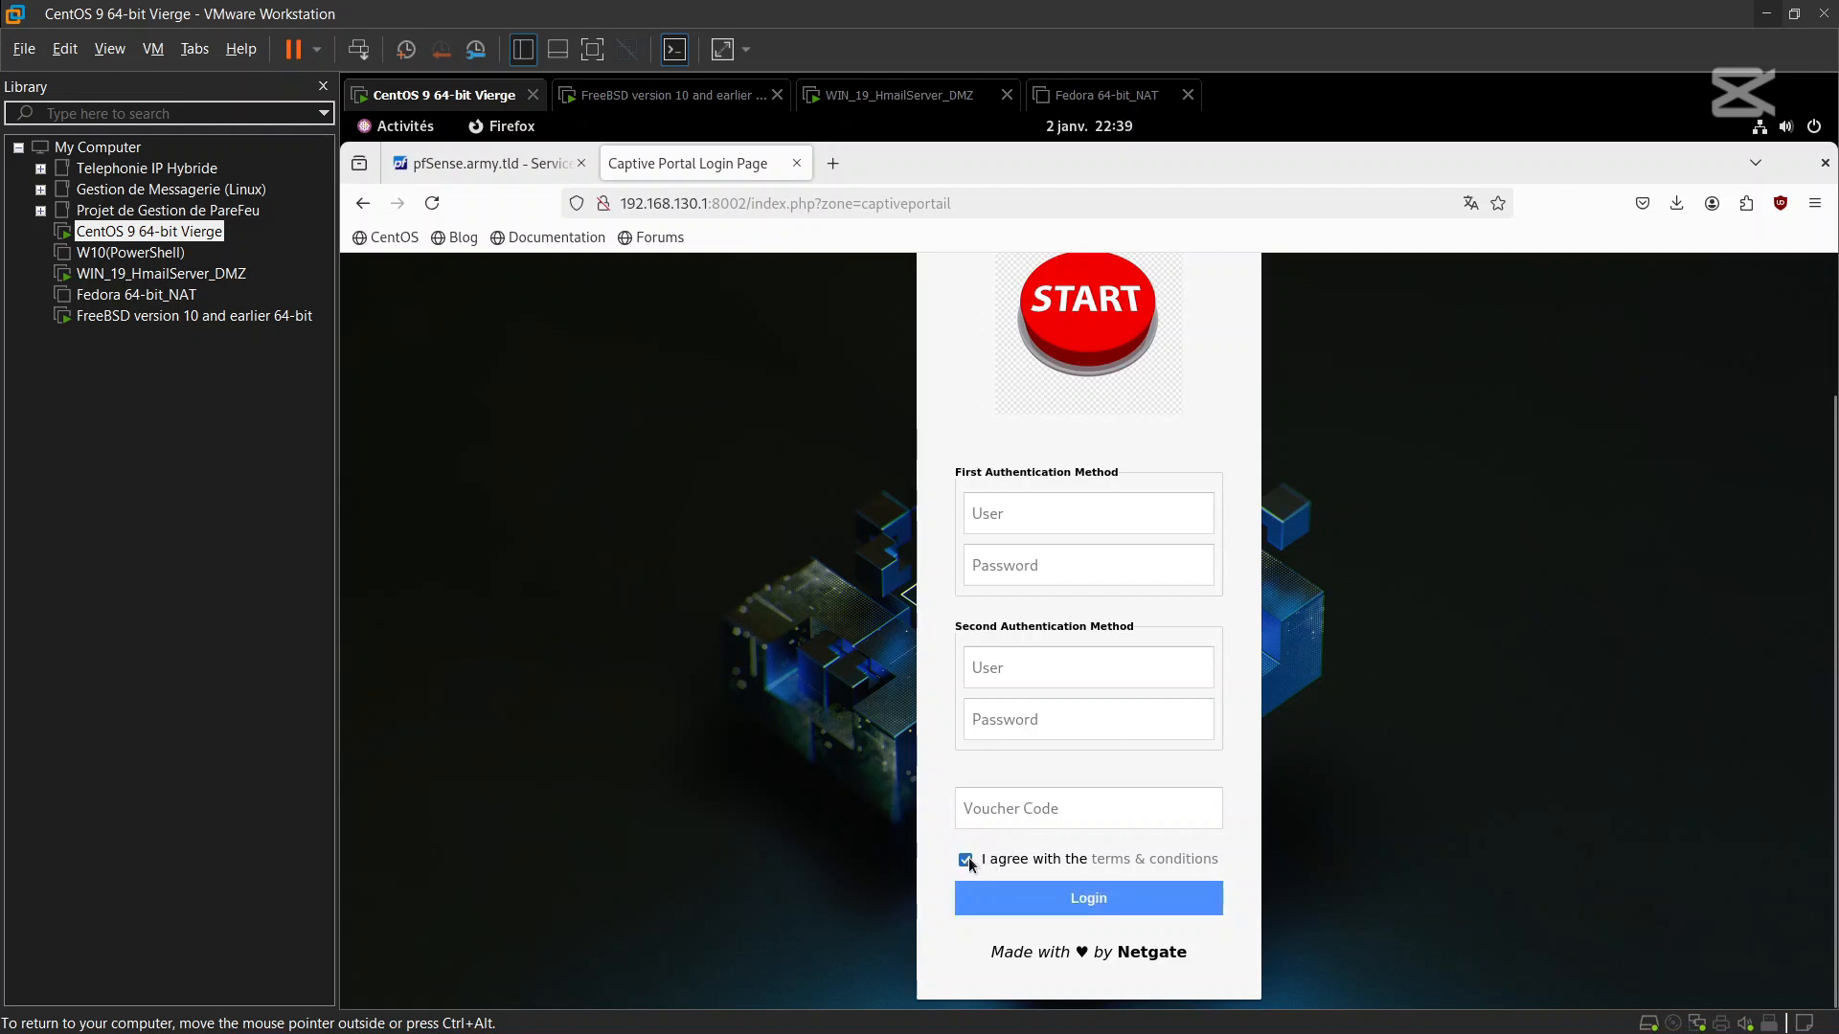
{"action": "left_click", "coordinate": [1072, 811]}
{"action": "right_click", "coordinate": [1072, 811]}
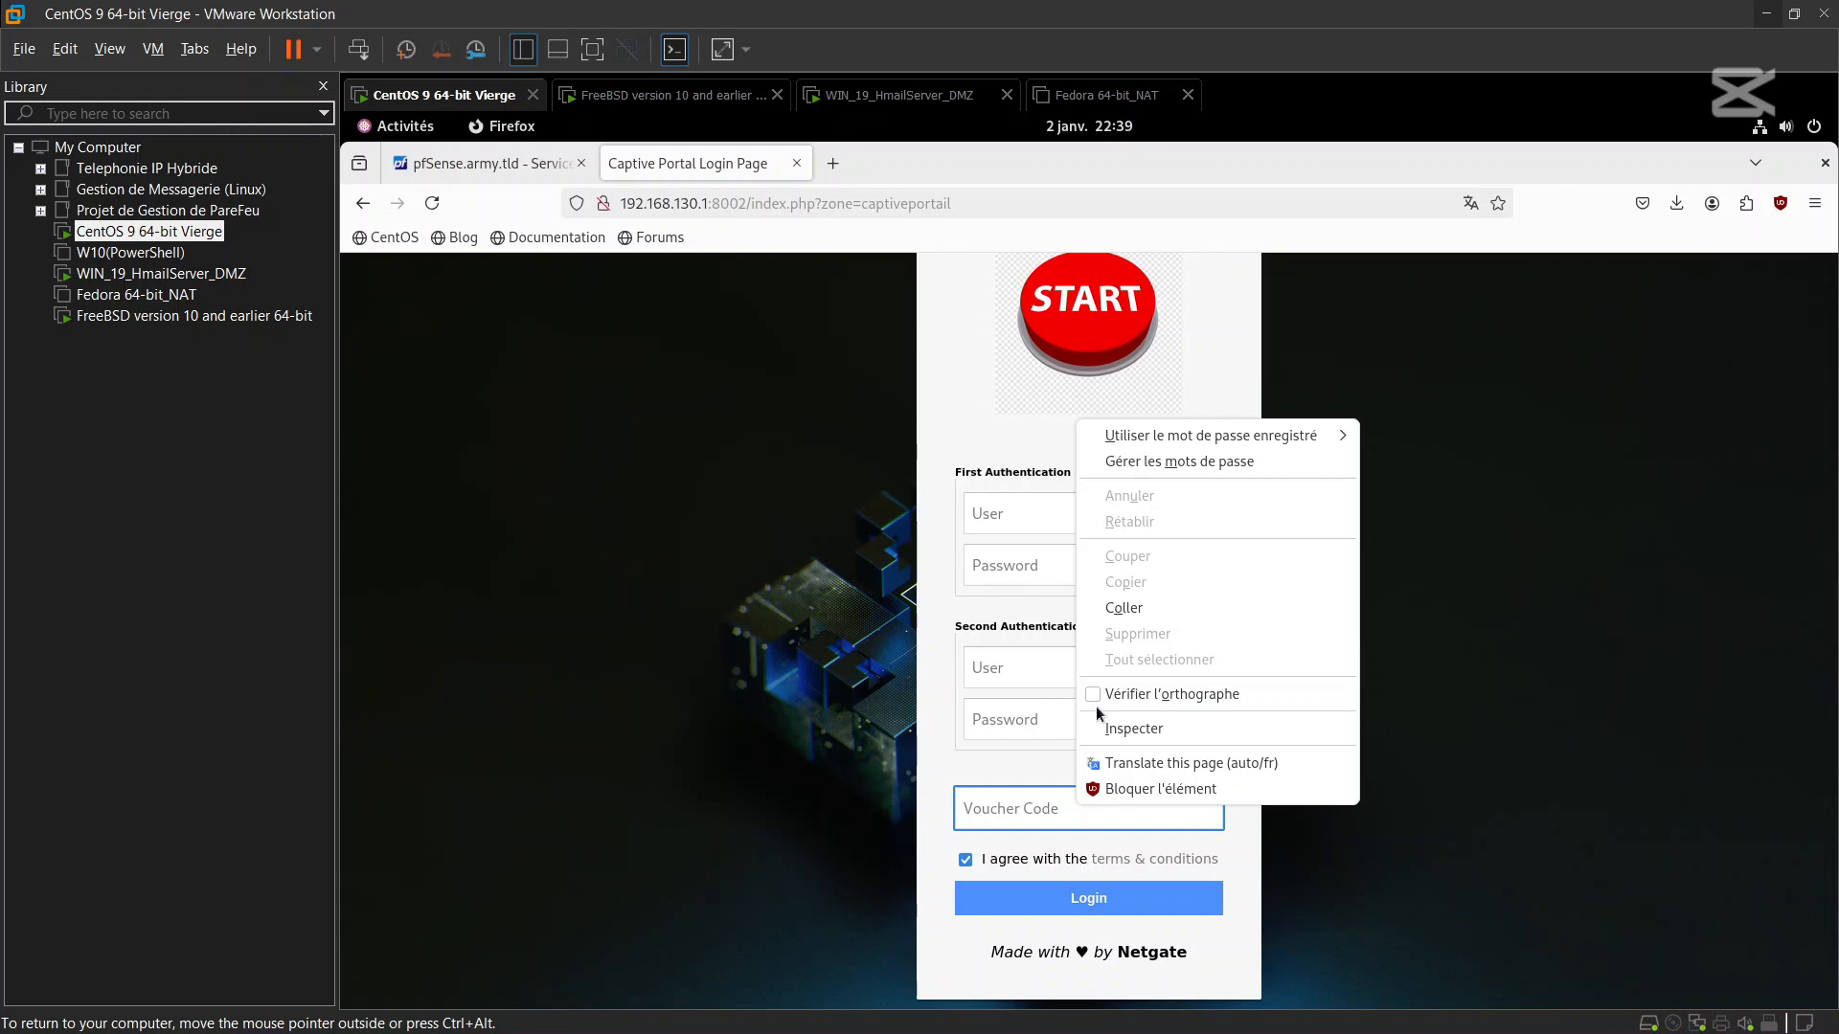
{"action": "left_click", "coordinate": [1116, 609]}
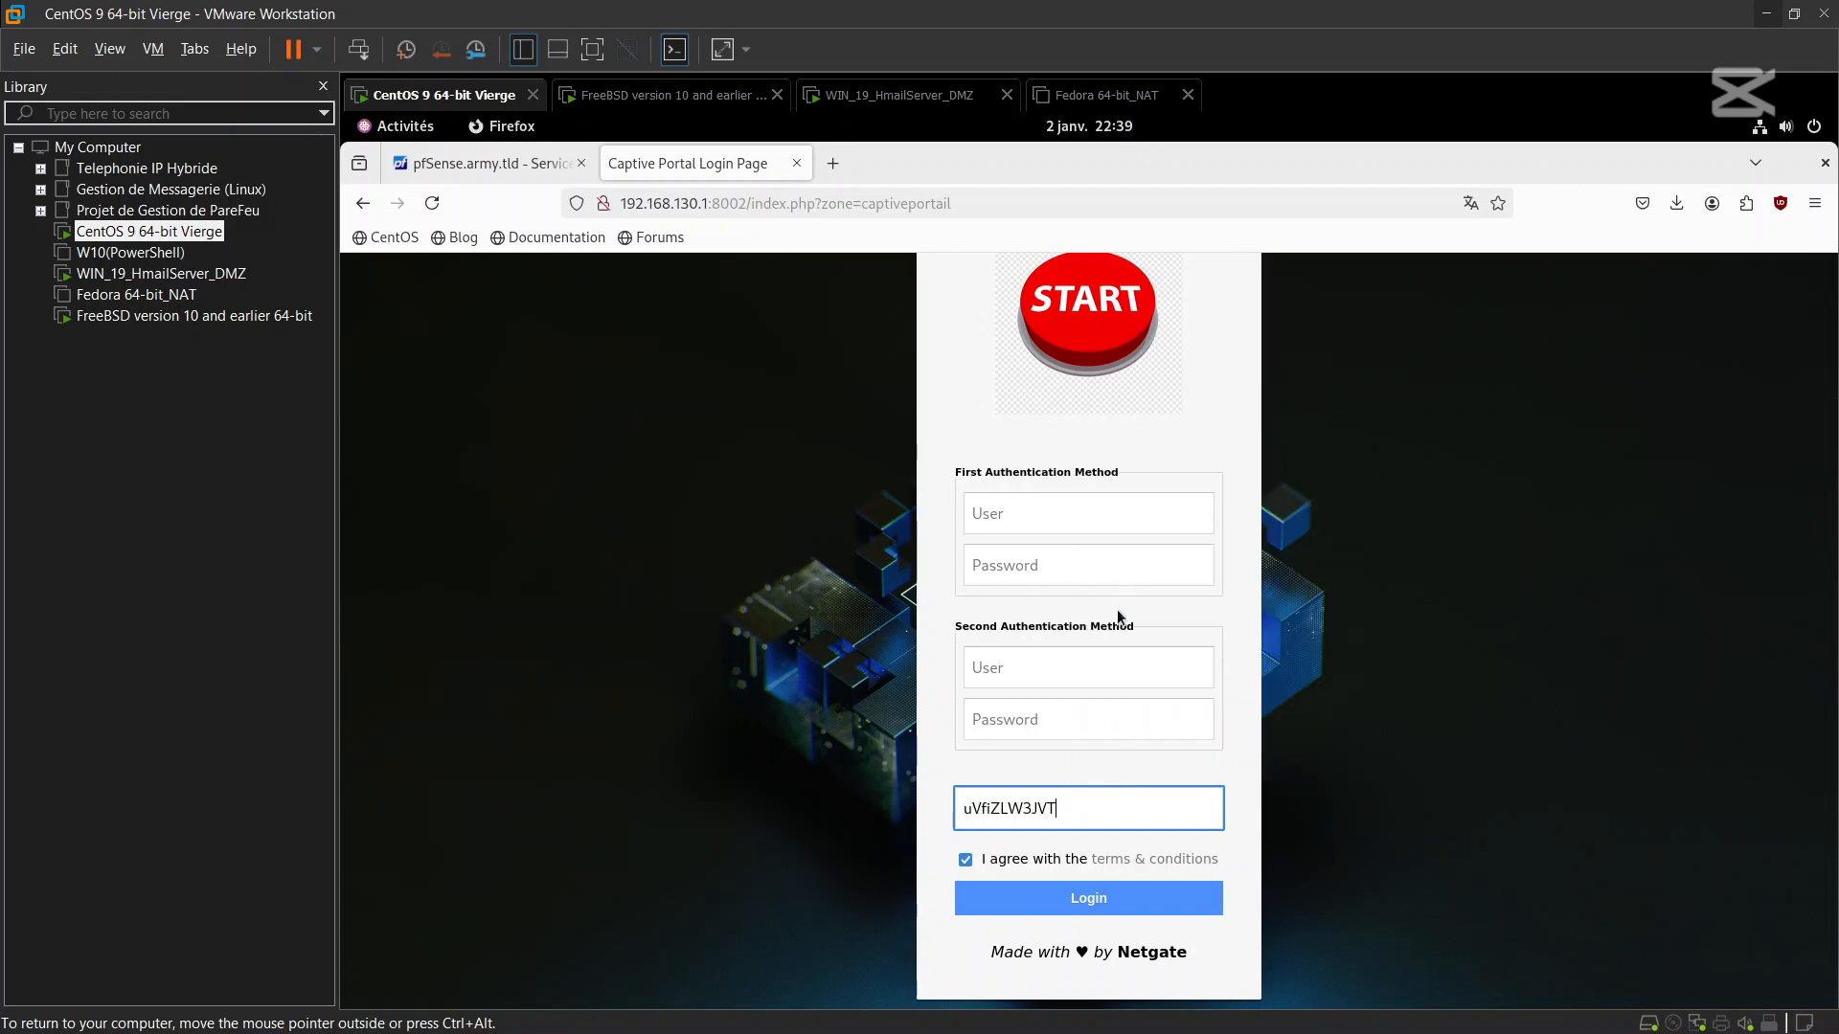
{"action": "left_click", "coordinate": [1086, 914]}
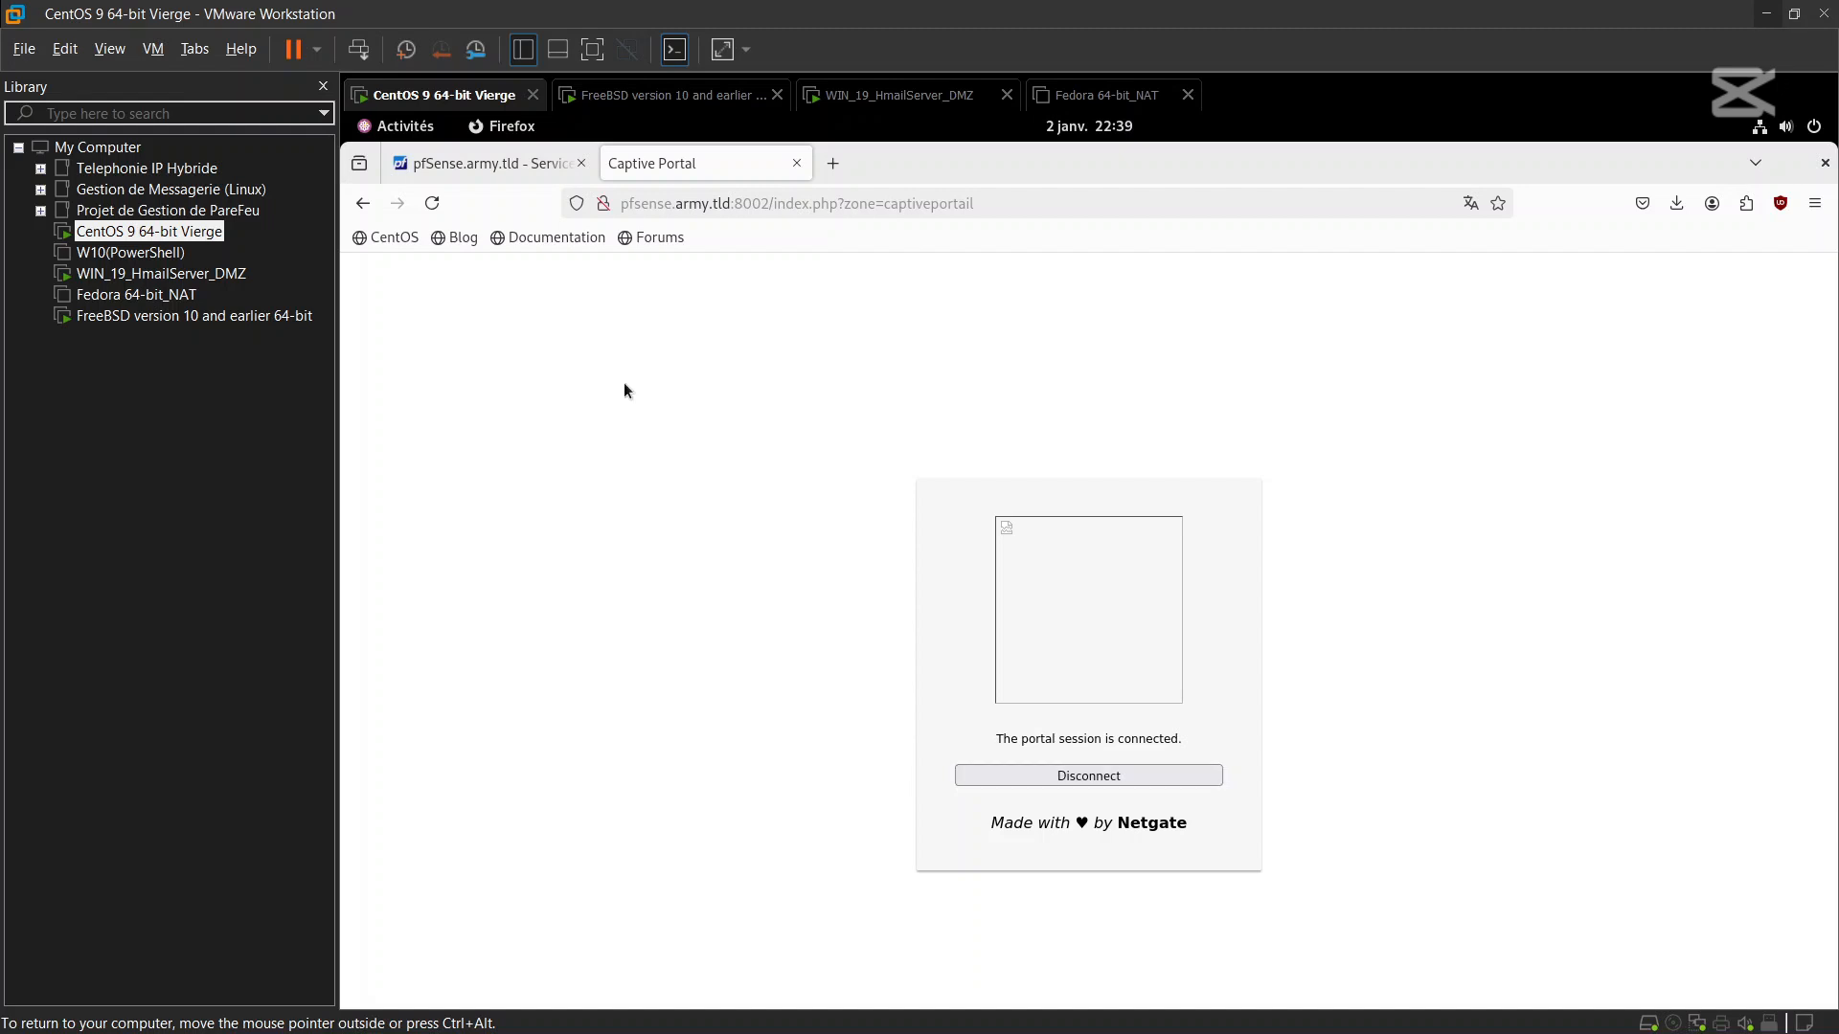
Open Status > Captive Portal in pfSense to confirm the voucher user from 192.168.130.10 is logged in
{"action": "left_click", "coordinate": [500, 165]}
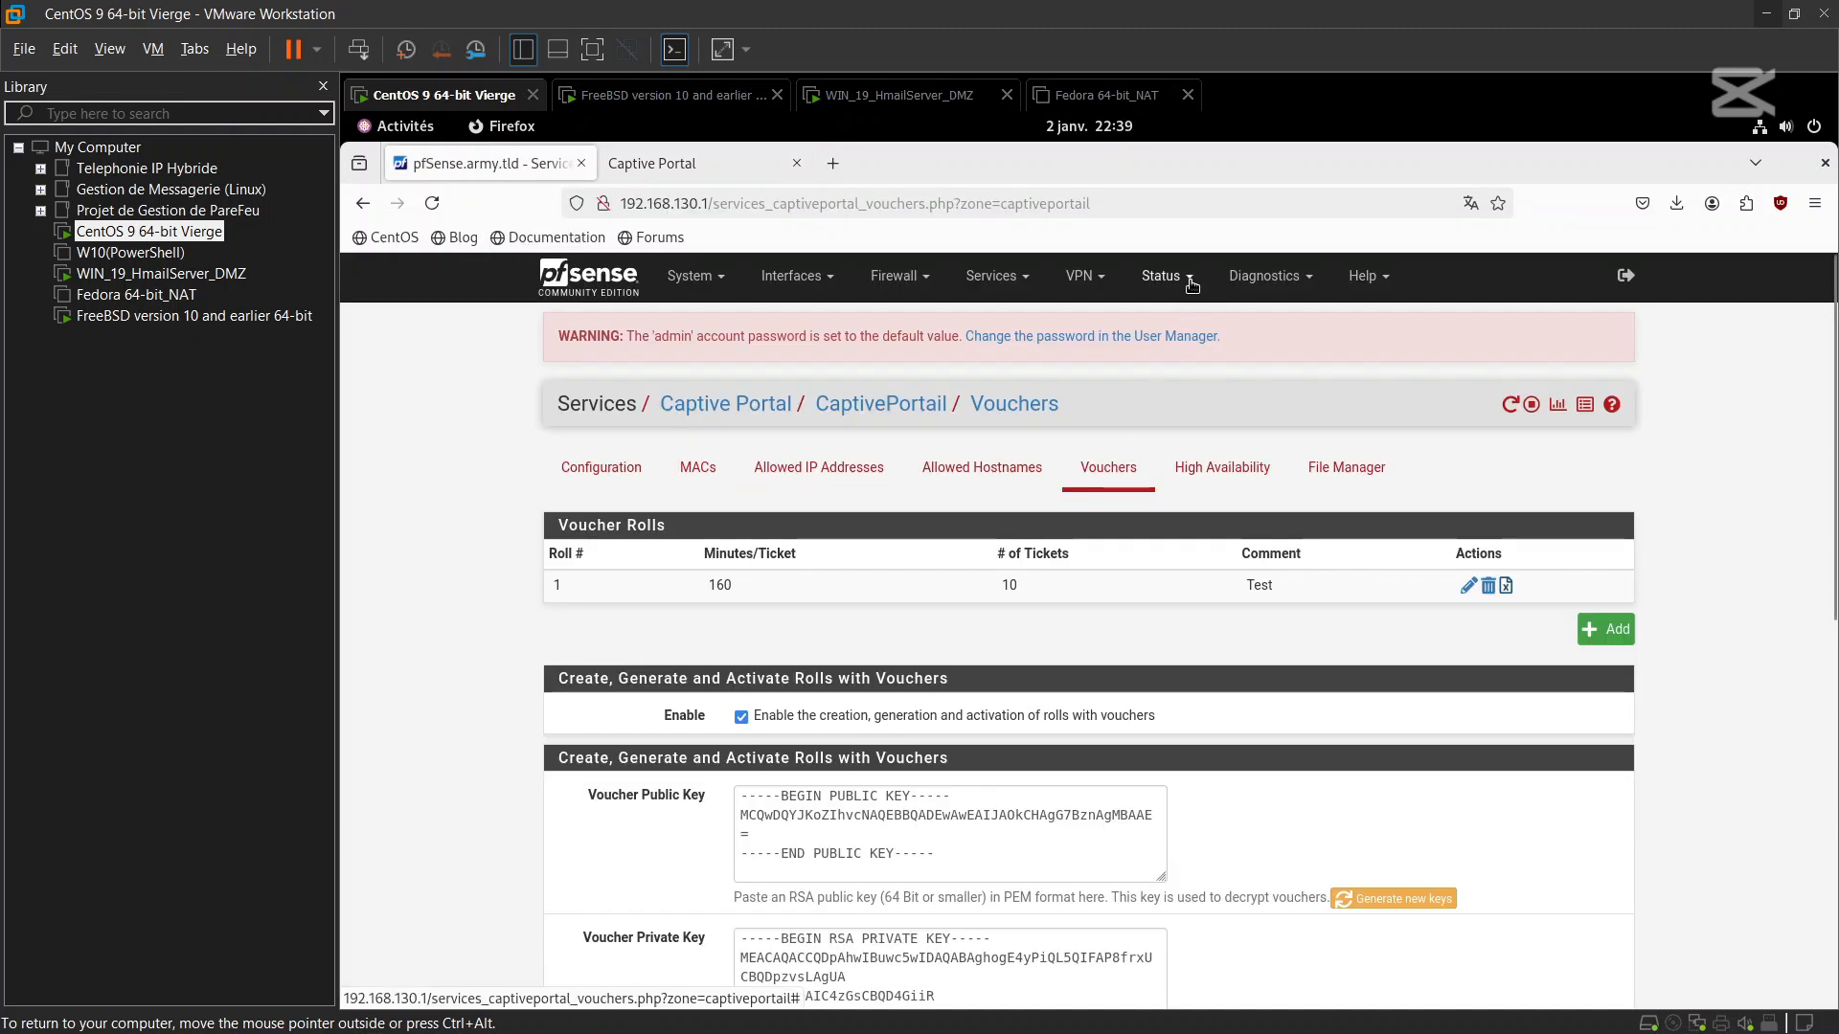
{"action": "left_click", "coordinate": [1160, 278]}
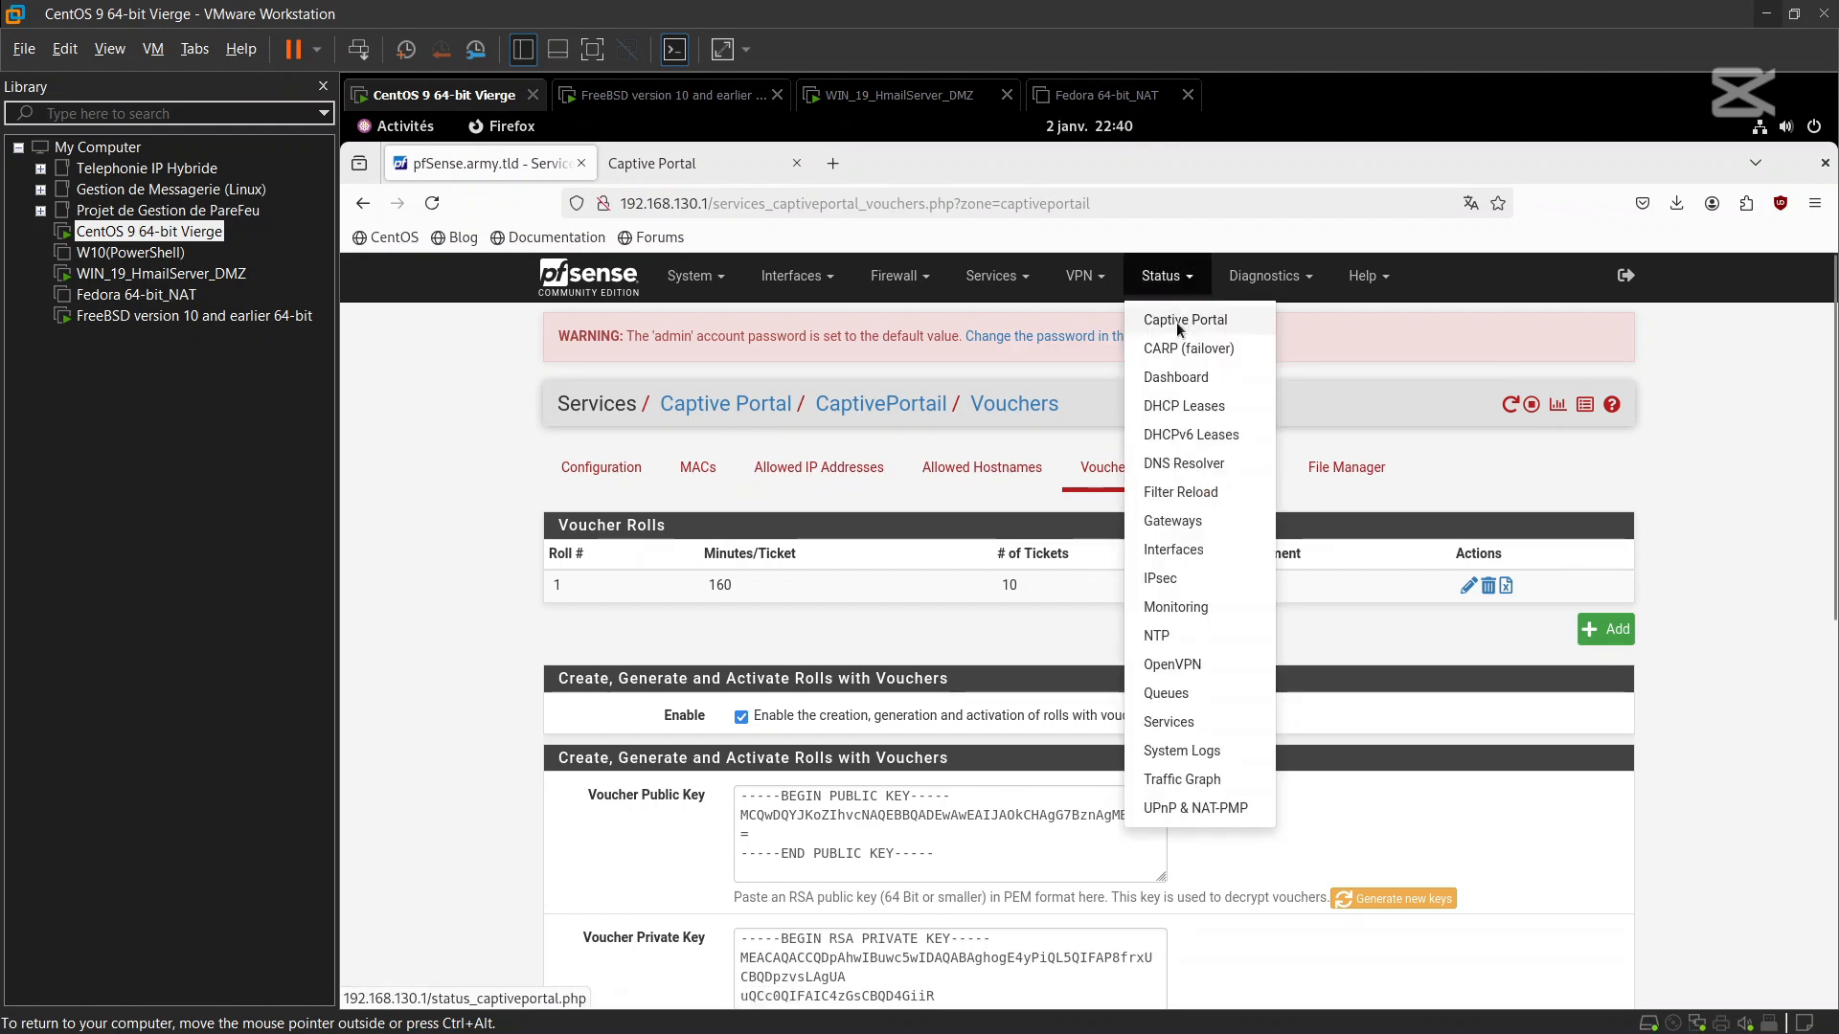
{"action": "left_click", "coordinate": [1176, 322]}
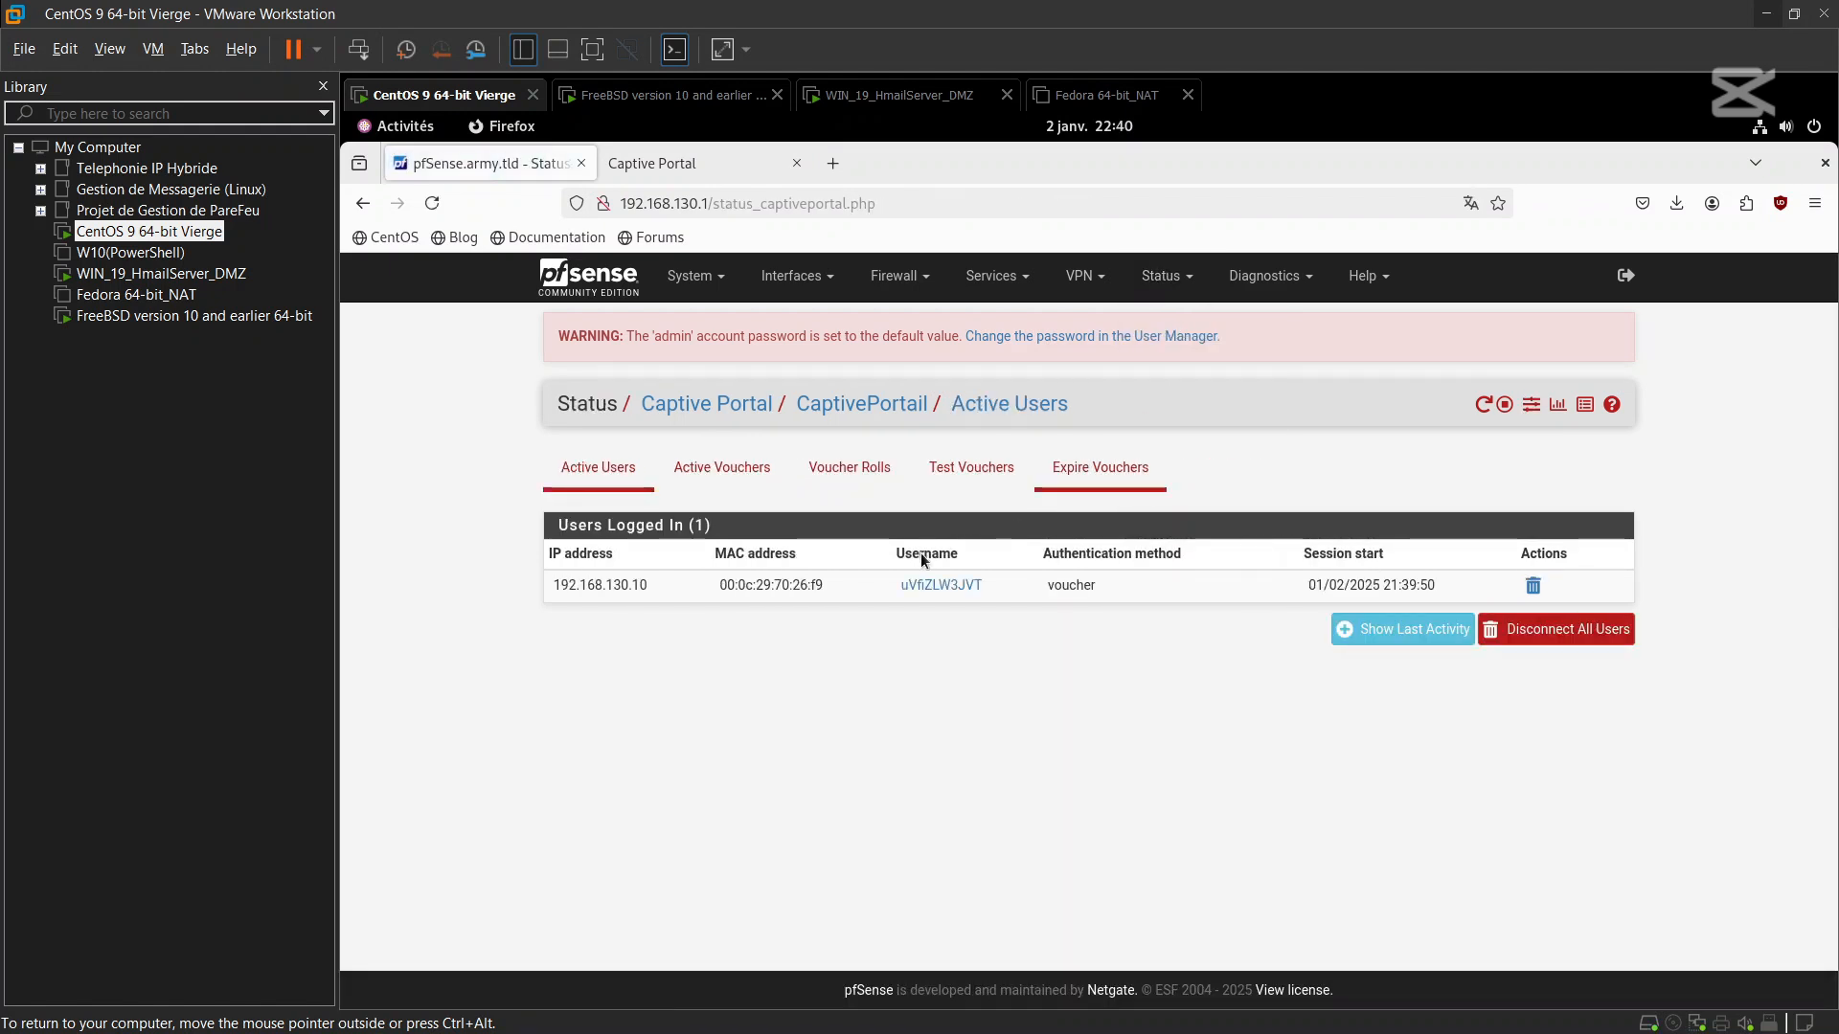
{"action": "mouse_move", "coordinate": [979, 583]}
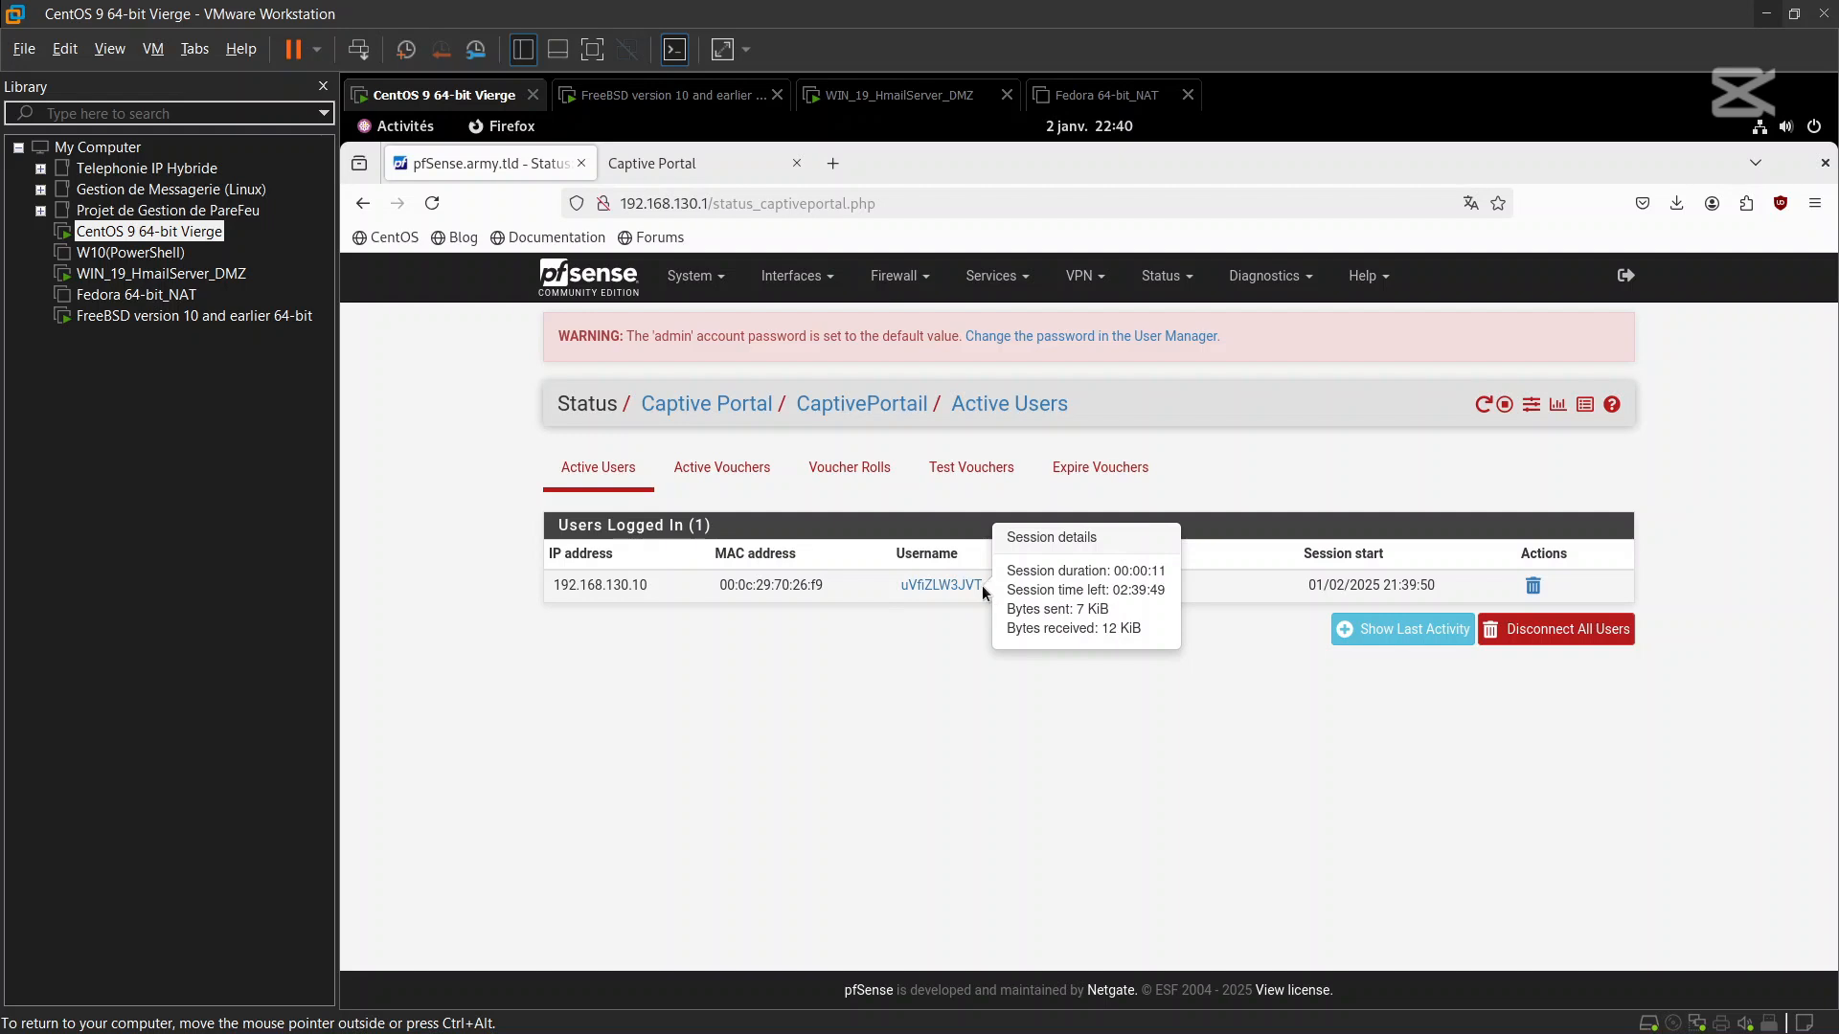